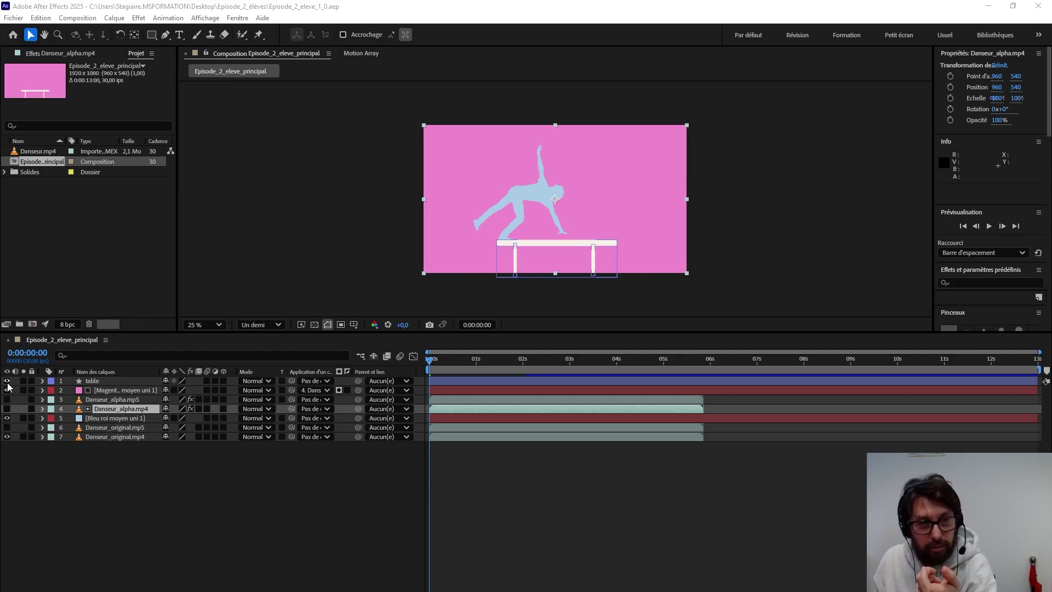
Step: Hide the table, magenta solid and blue solid layers, leaving only Danseur_original.mp4 shown
click(7, 381)
click(7, 389)
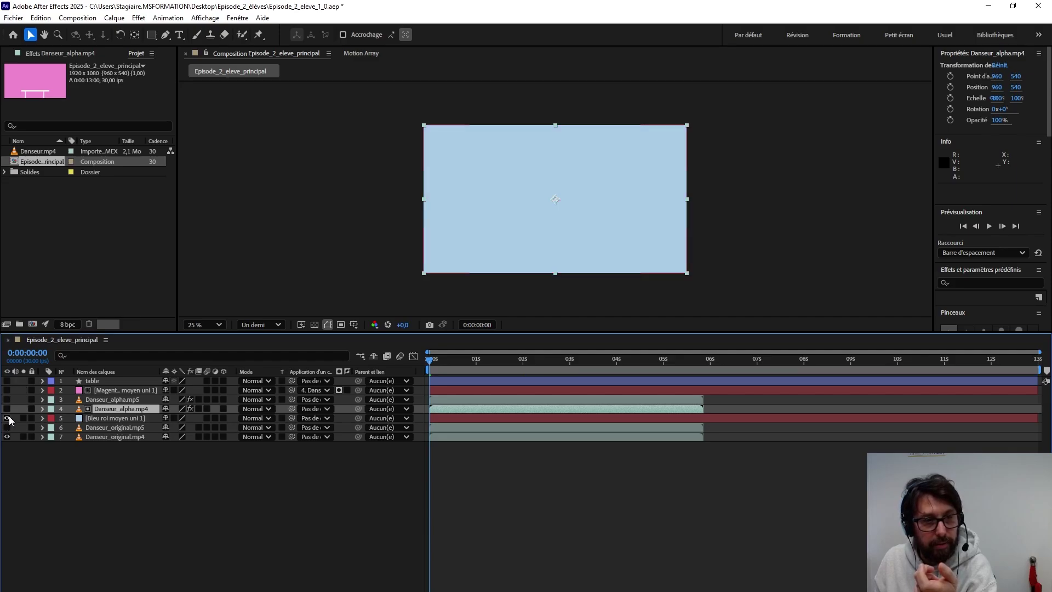
click(6, 417)
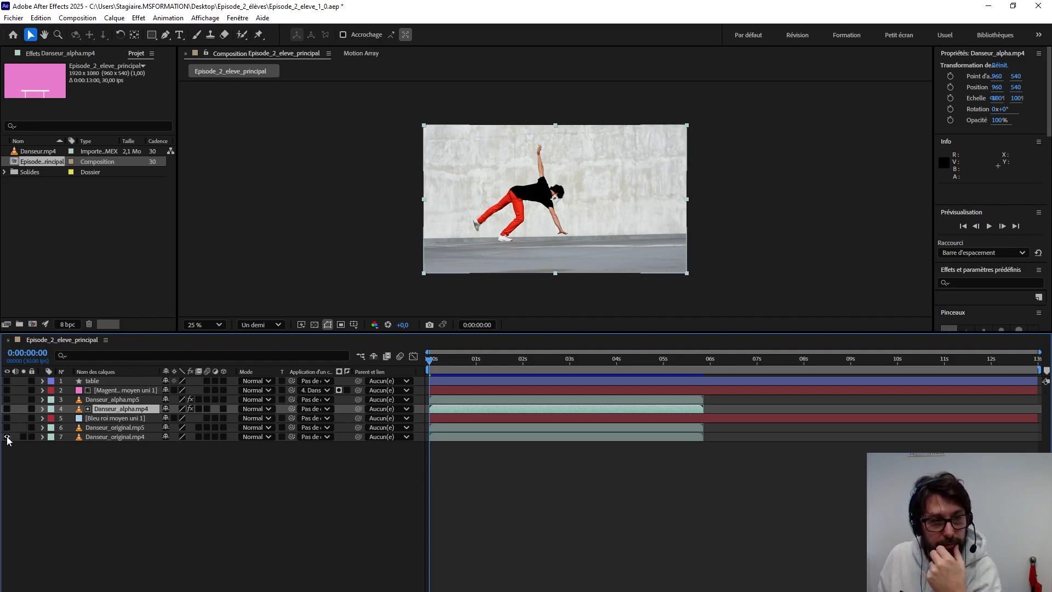
Step: Show the blue solid and Danseur_alpha.mp4 over the original footage and play the preview
click(7, 417)
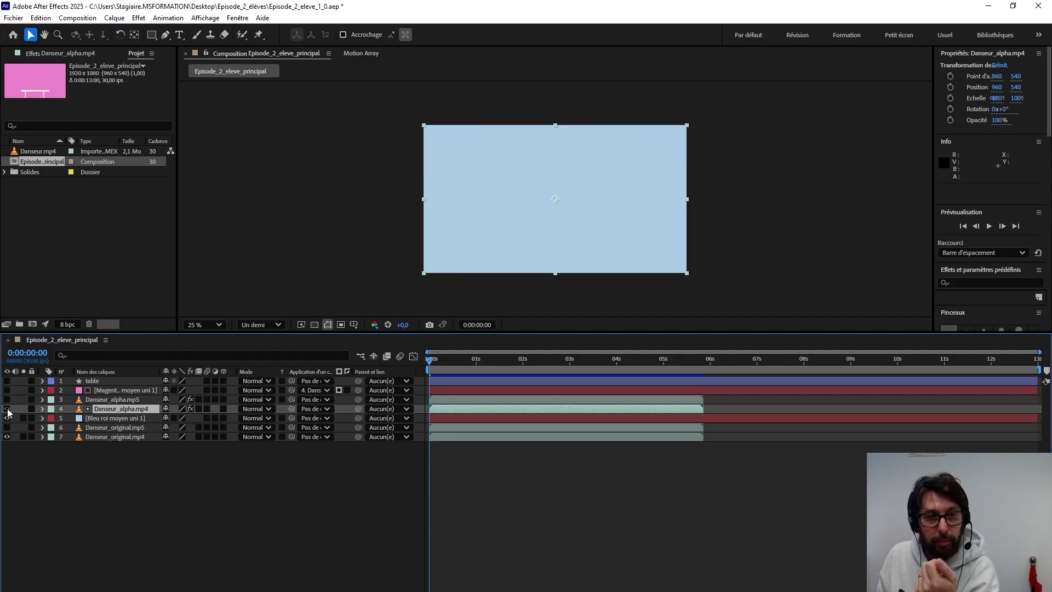
click(7, 409)
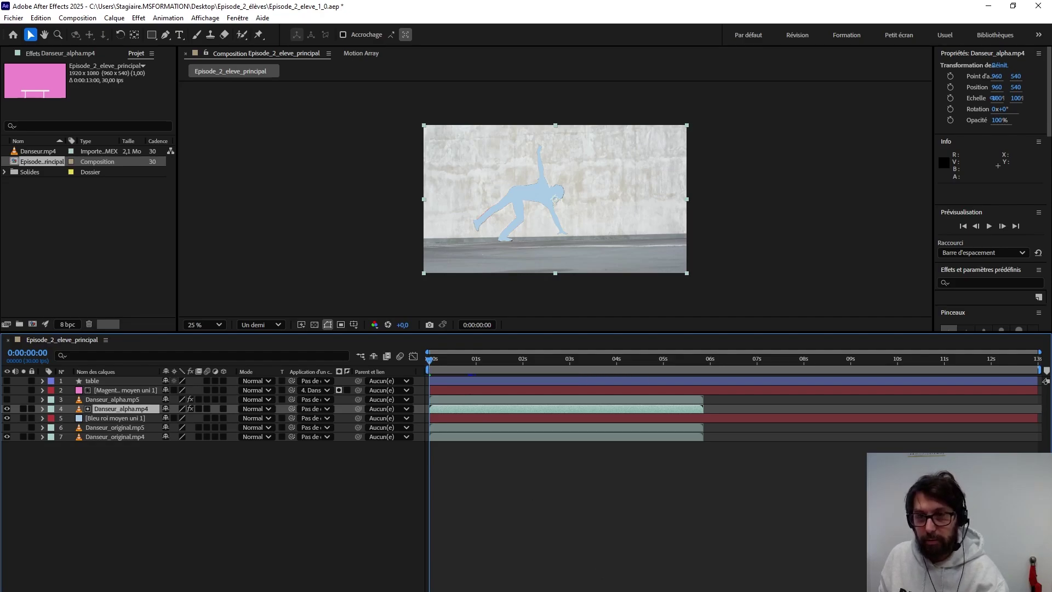
key(space)
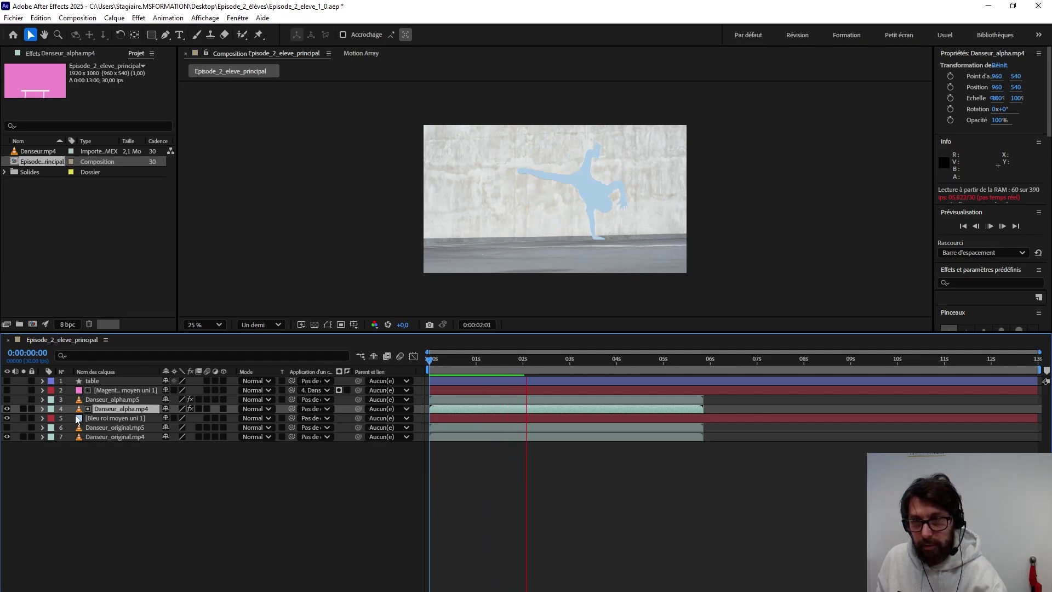
Step: Hide the blue solid and Danseur_original.mp4, and scrub Danseur_alpha.mp4 on its own back to 0:00:01:01
click(7, 418)
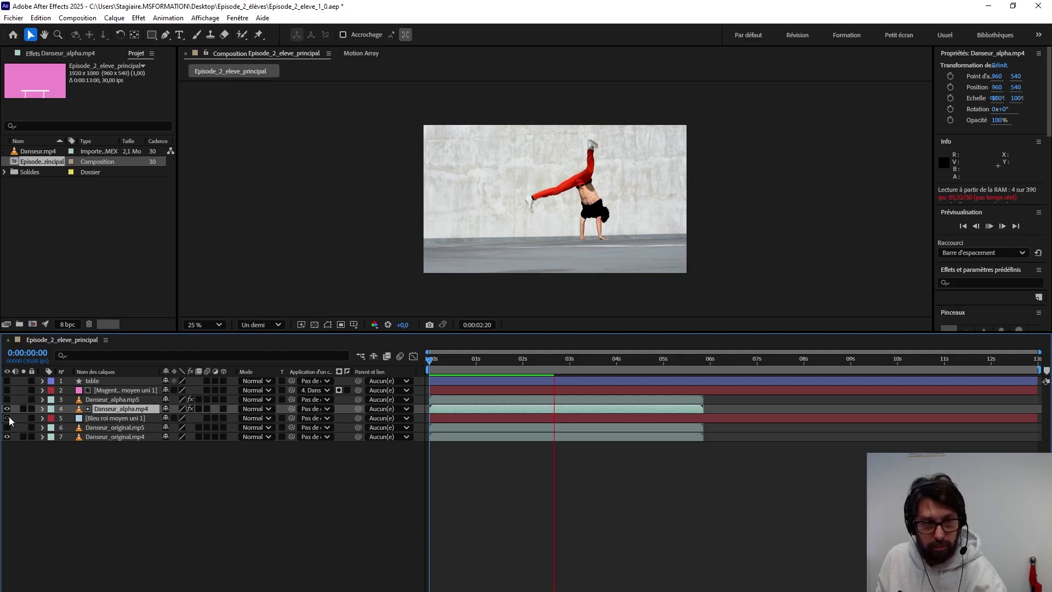
click(7, 436)
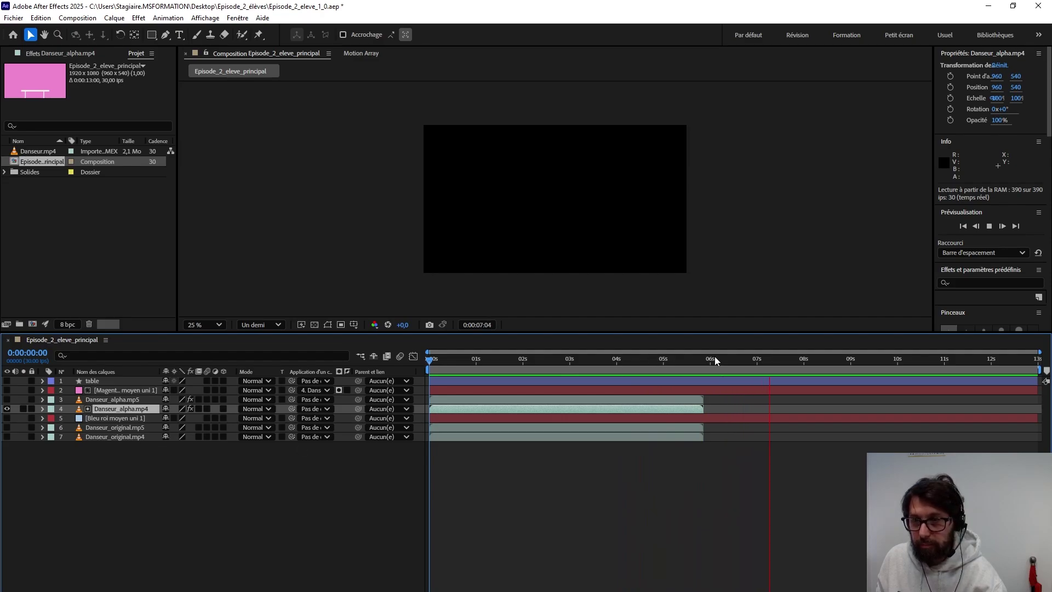
click(560, 360)
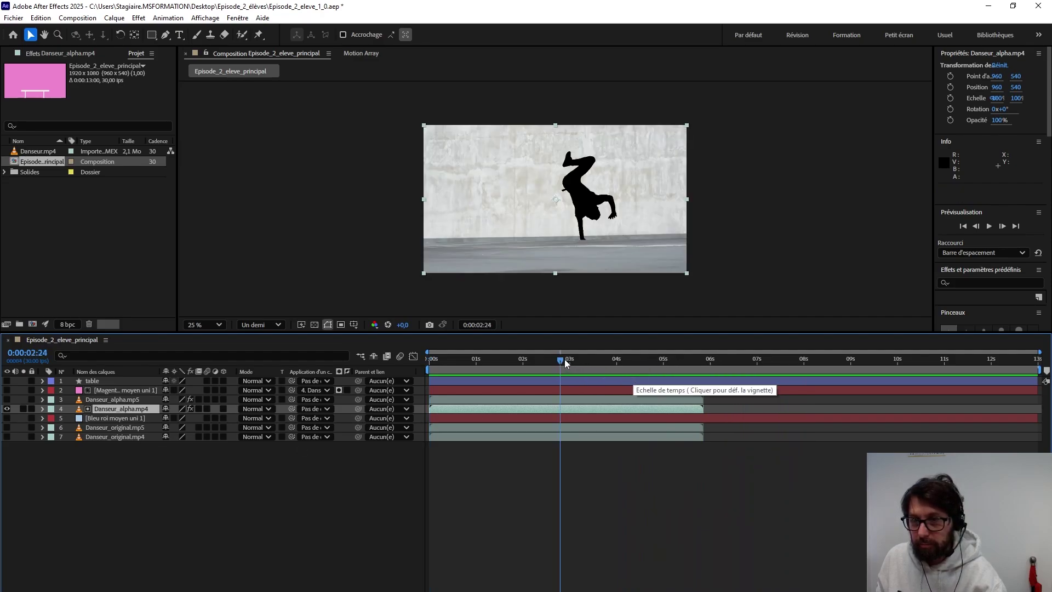
drag(565, 359, 477, 358)
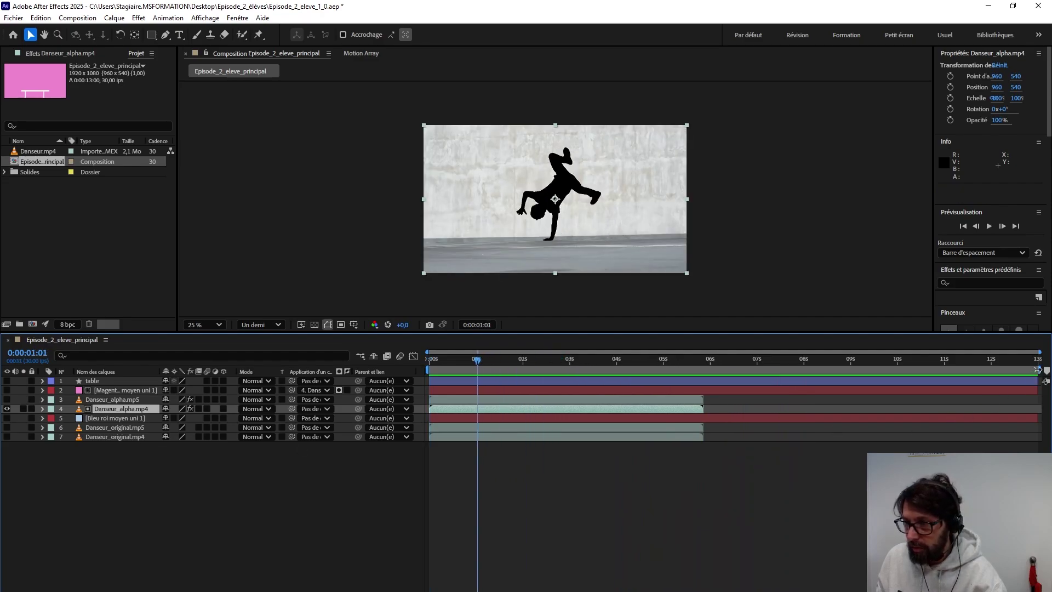
Step: Shorten the work area to end at 0:00:05:24, where the dancer clips end, and play it
drag(1036, 369, 701, 373)
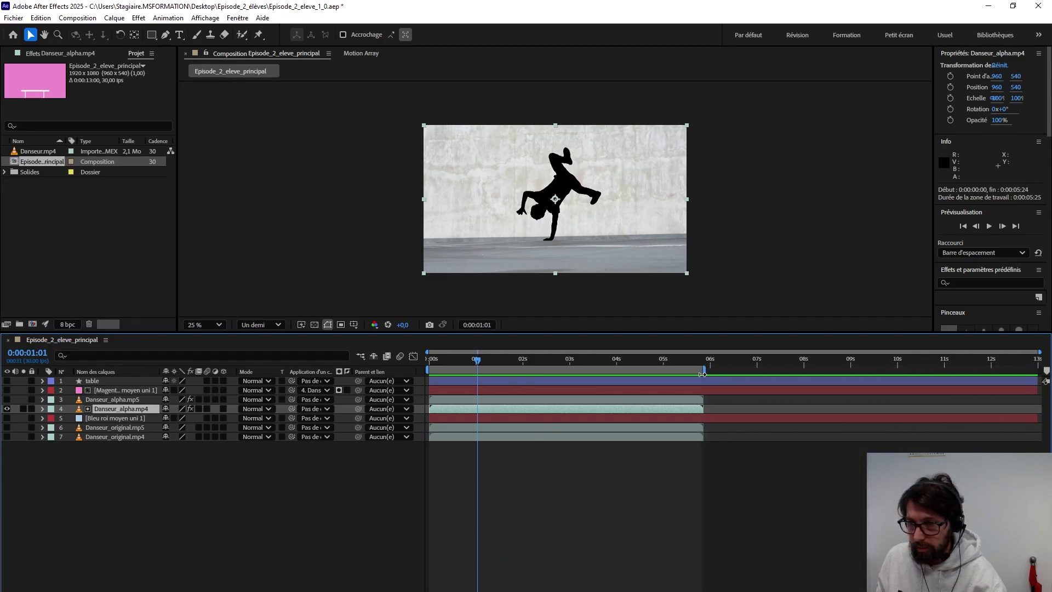
key(space)
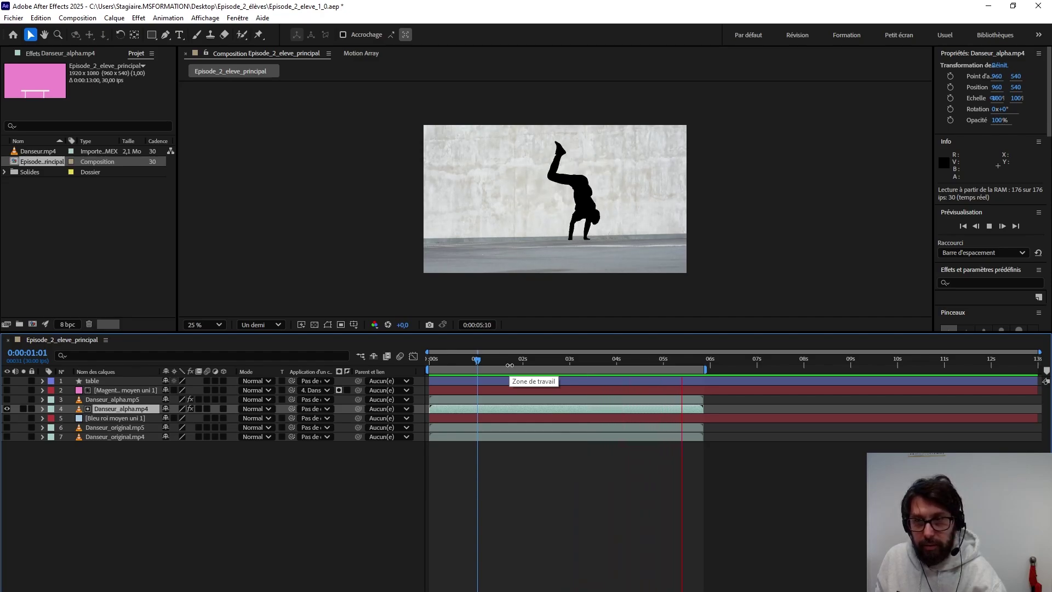
Step: Replace Danseur_alpha.mp4 with Danseur_alpha.mp5 in the view, and then with the magenta solid alone, to compare them
click(7, 409)
click(7, 399)
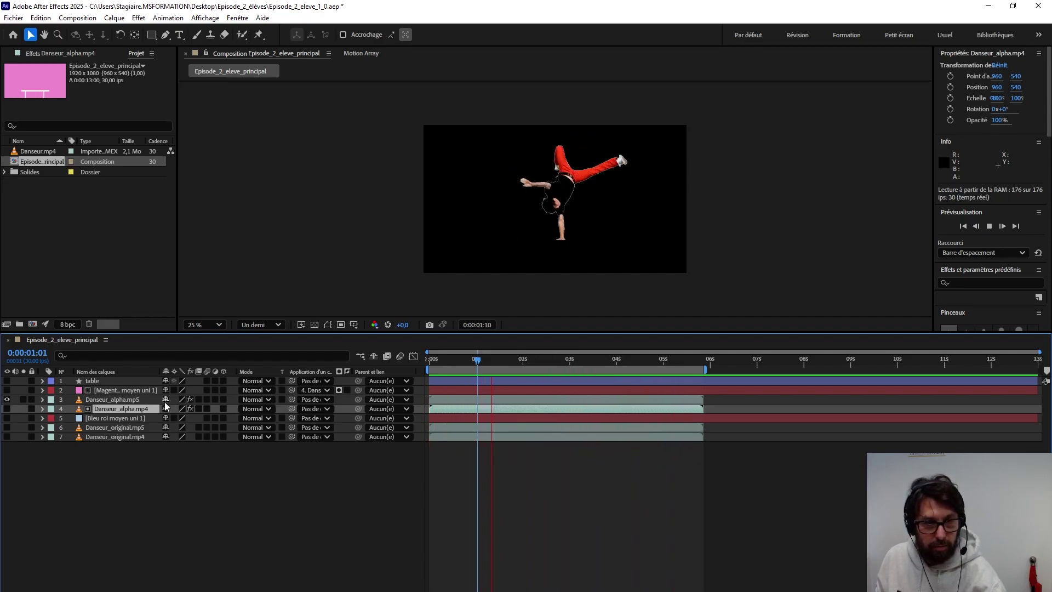
click(7, 399)
click(7, 390)
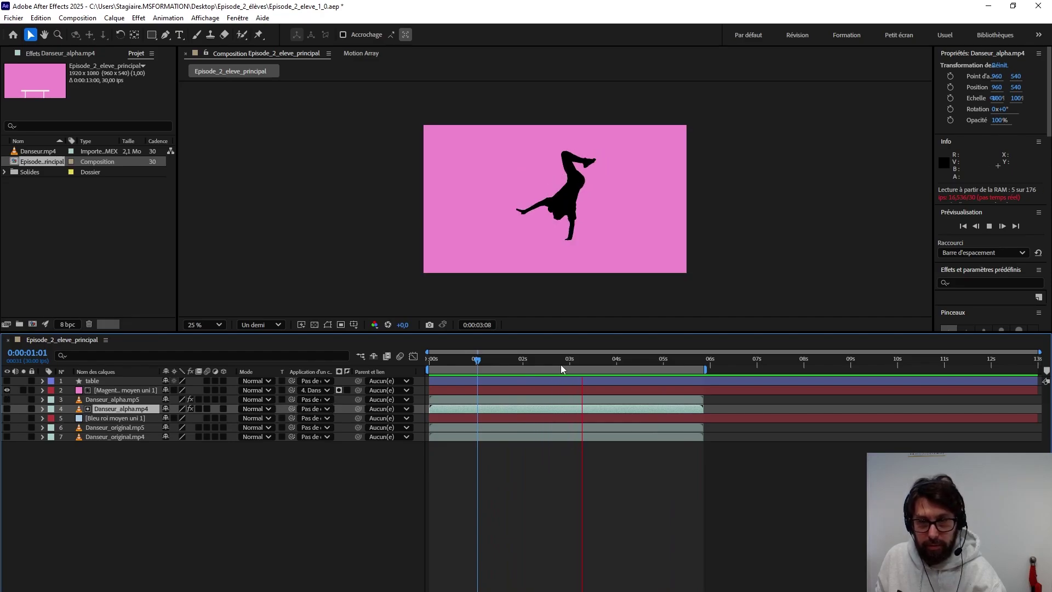
Step: At 0:00:04:01, check which layer serves as the magenta solid's track matte, keeping the current choice
click(616, 360)
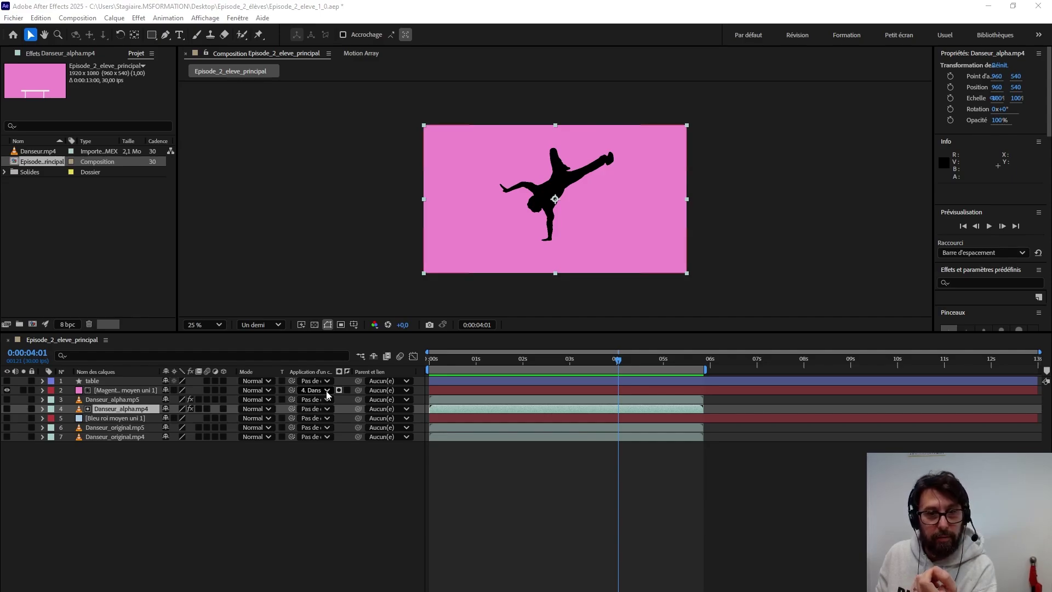
click(324, 390)
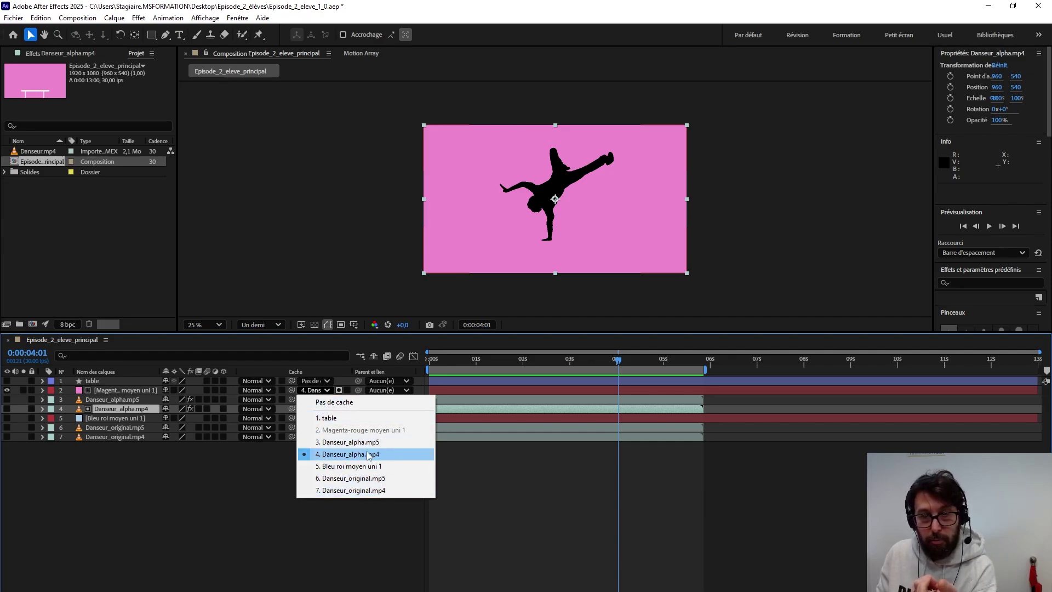
click(138, 409)
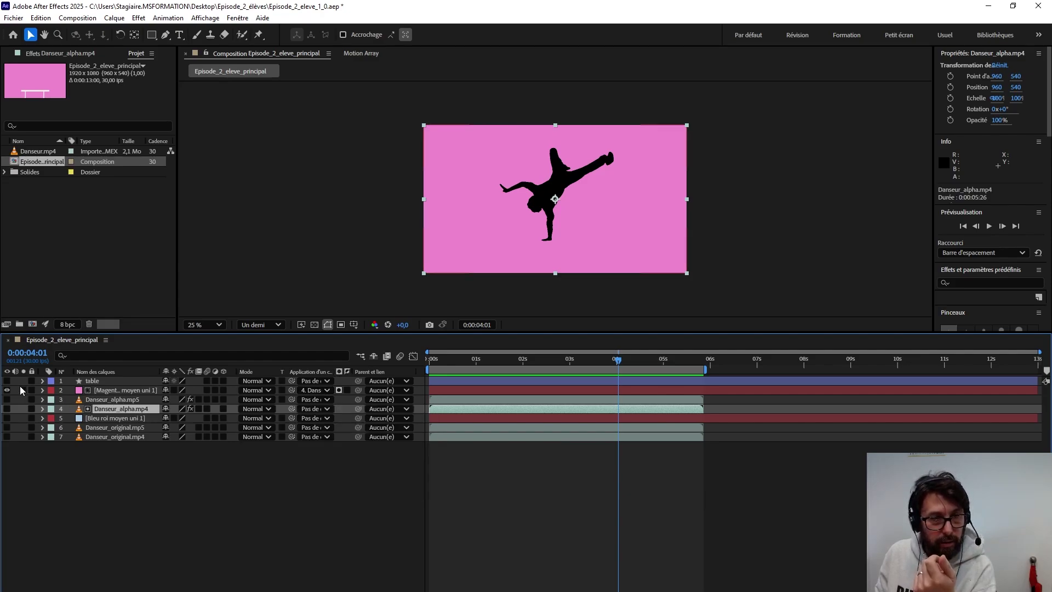
Step: Show the table layer with the magenta solid and play a preview of the dancer silhouette on the table
click(7, 380)
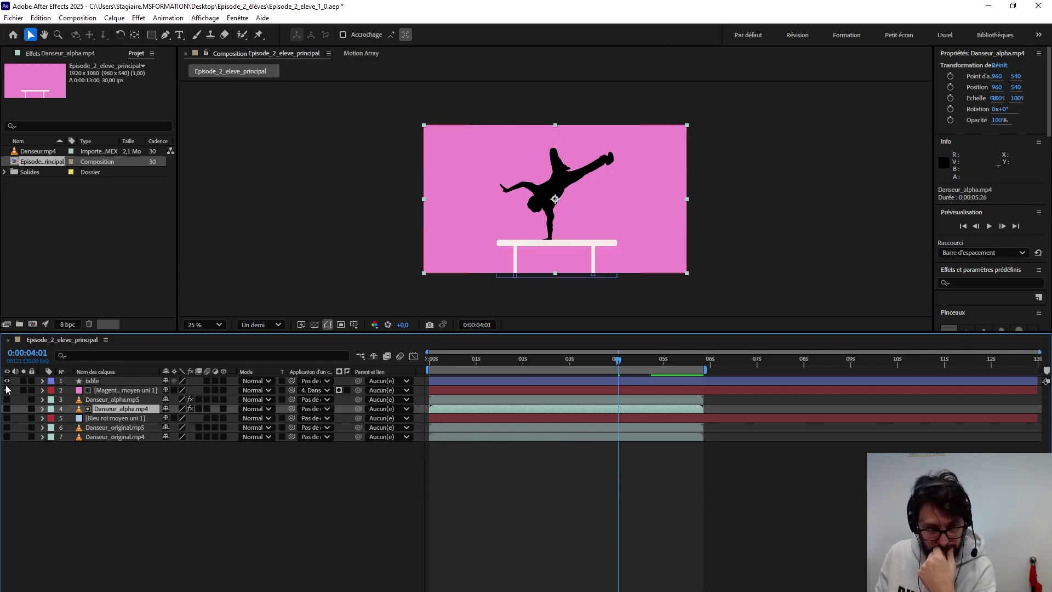
drag(618, 359, 490, 363)
key(space)
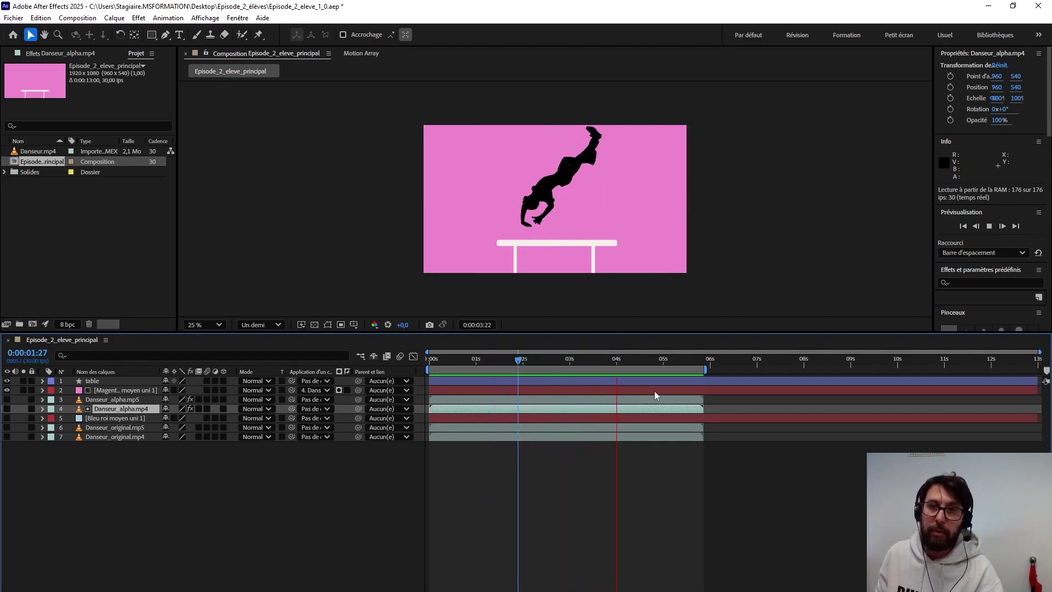
key(space)
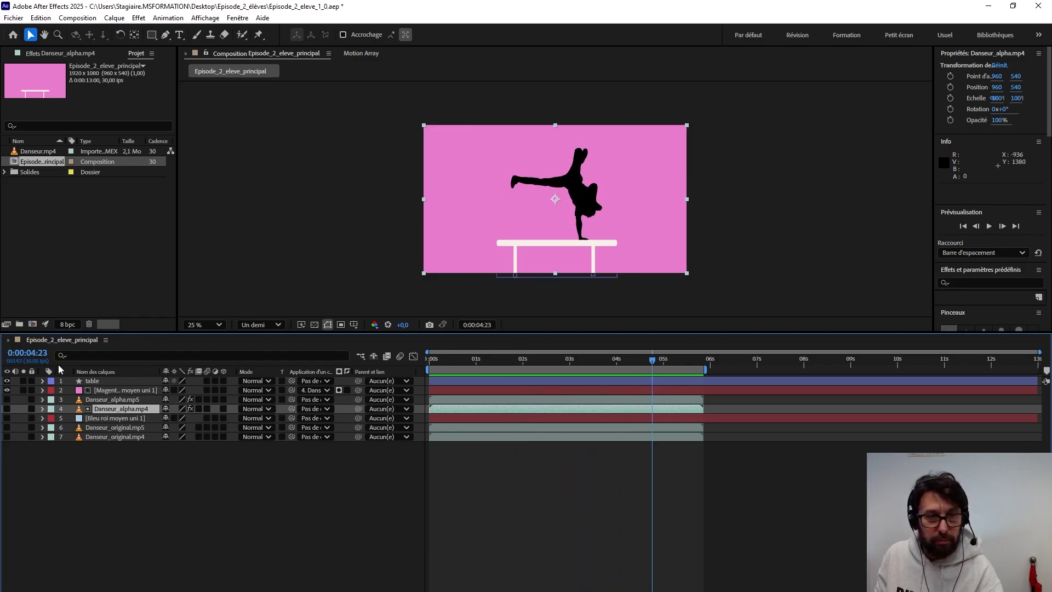
Step: Hide the magenta solid, show Danseur_alpha.mp5 and the blue solid behind the table, and preview the cut-out dancer
click(6, 390)
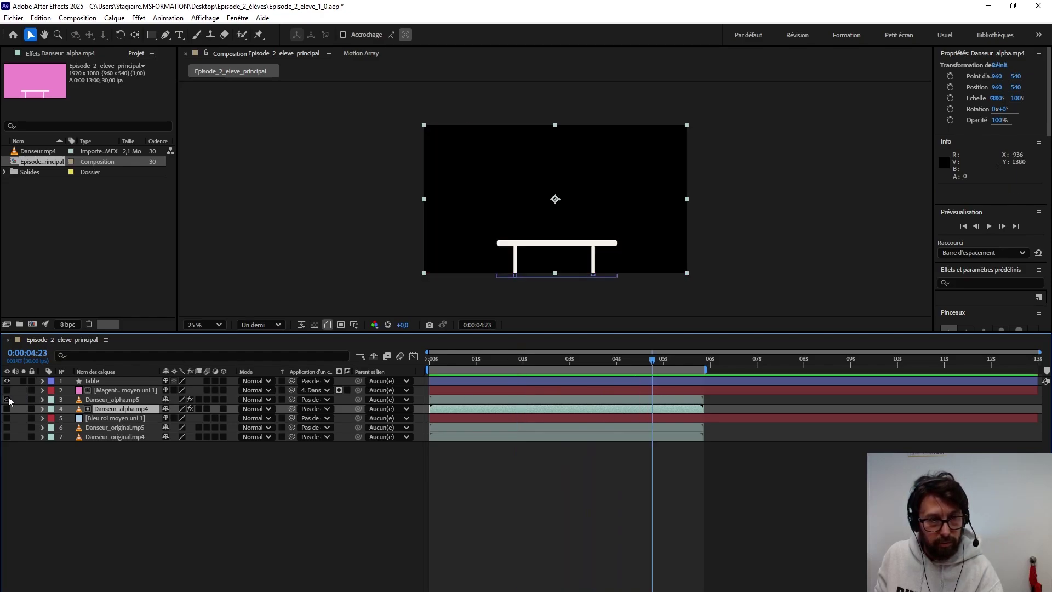
click(7, 399)
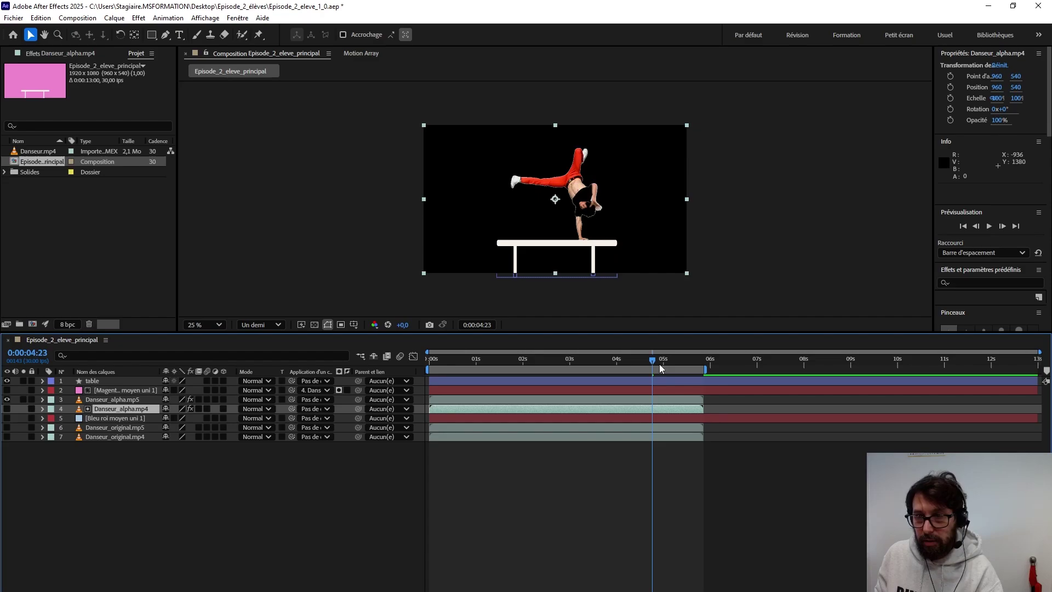
key(space)
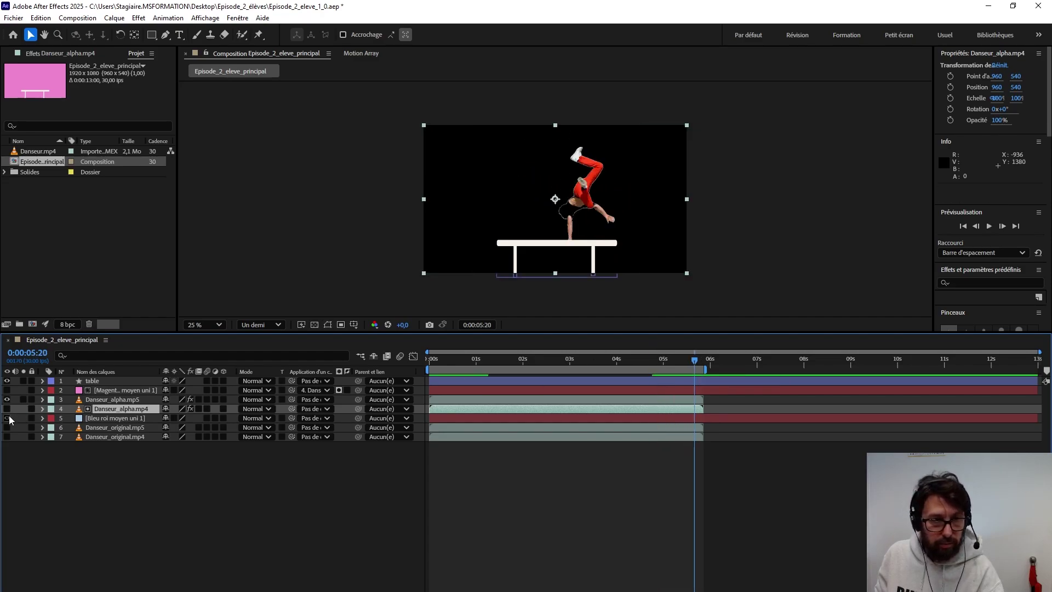
click(6, 418)
key(space)
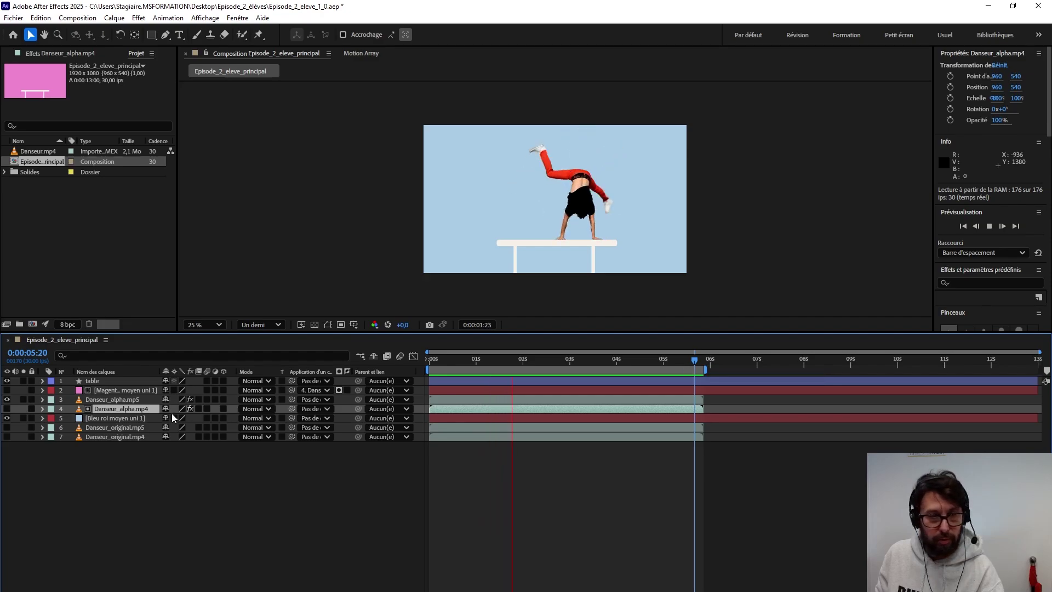
Step: Swap the blue background for Danseur_original.mp4 and preview the dancer with the table over the original footage
click(7, 437)
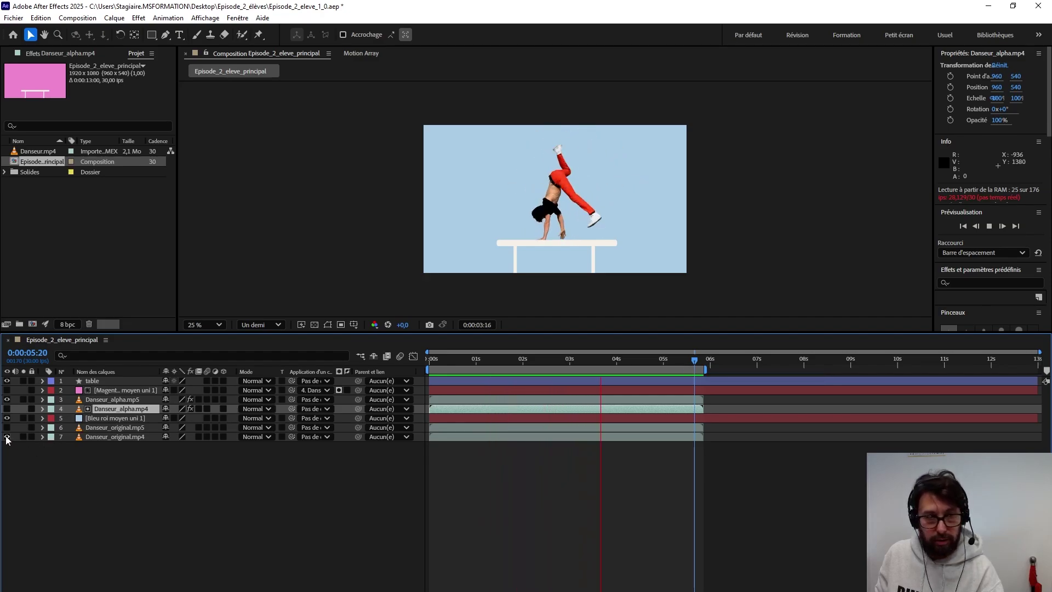
click(6, 418)
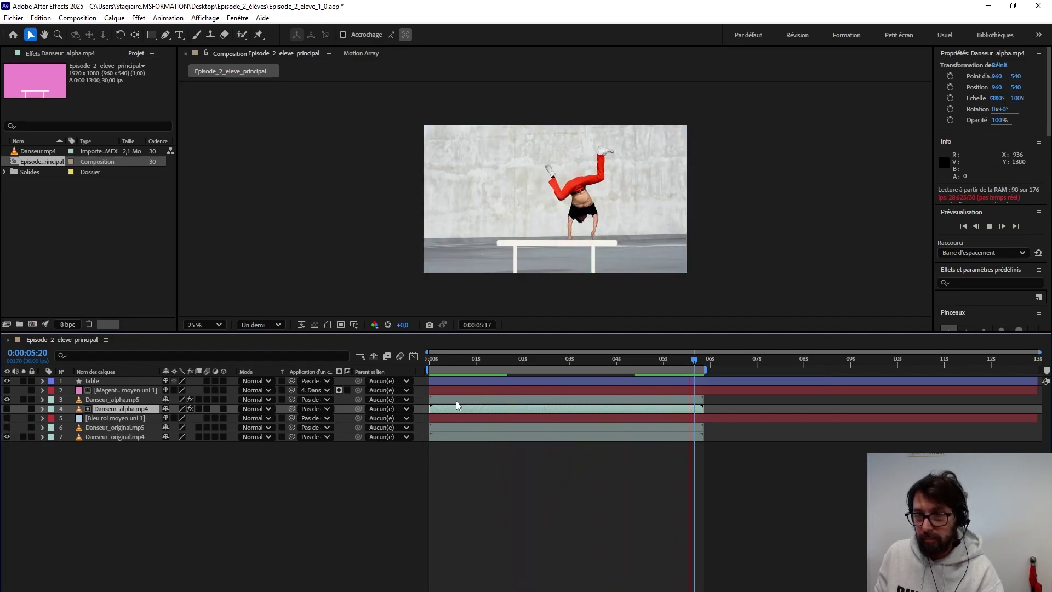
key(space)
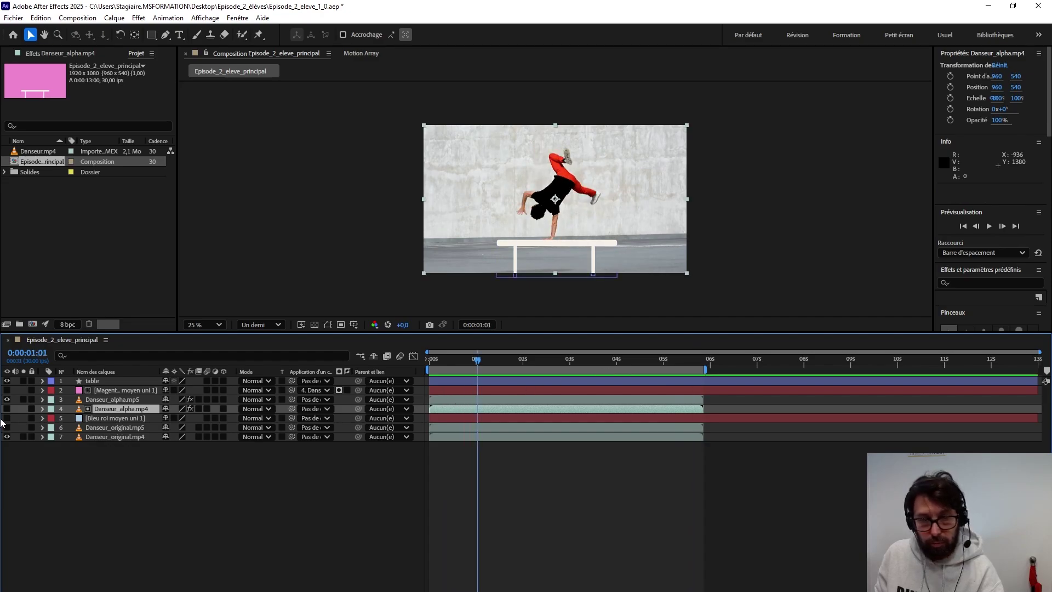
Step: Swap the original footage for the blue solid and Danseur_alpha.mp5 for Danseur_alpha.mp4, and preview the result with the table
click(6, 437)
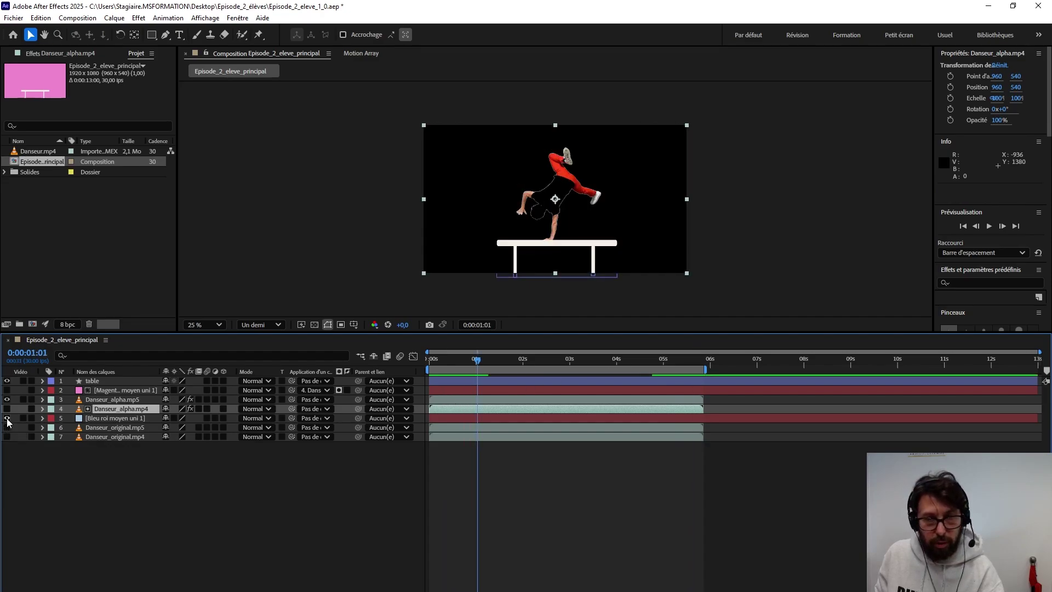
click(6, 418)
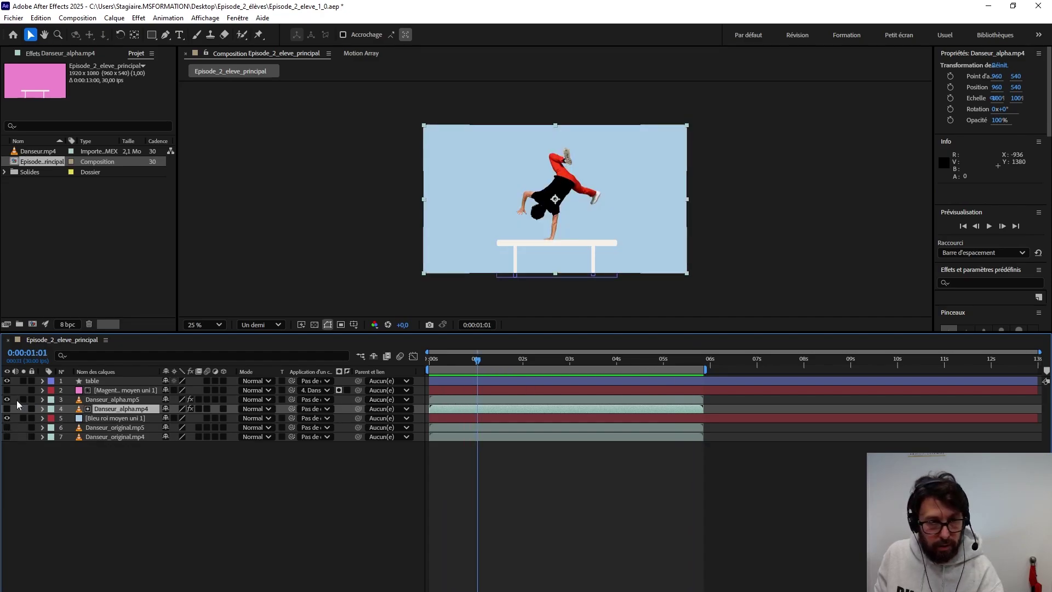
click(7, 409)
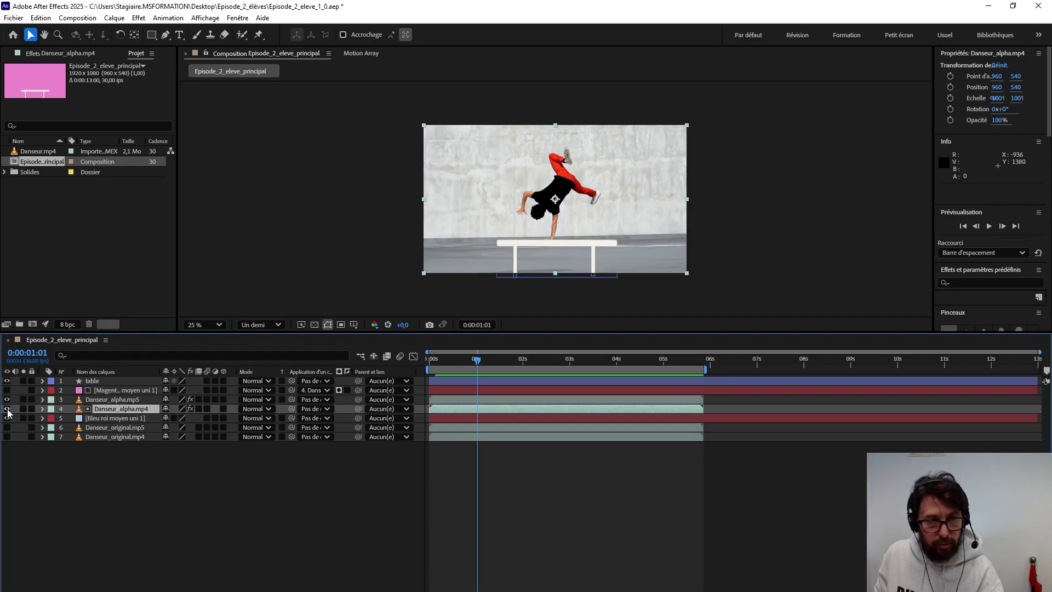
click(7, 399)
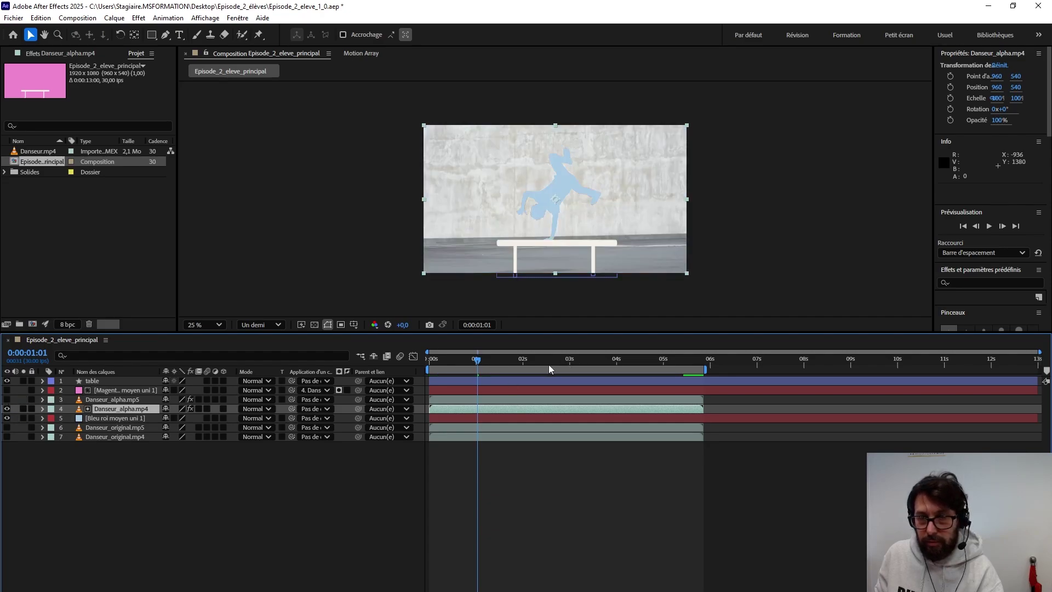
key(space)
key(space)
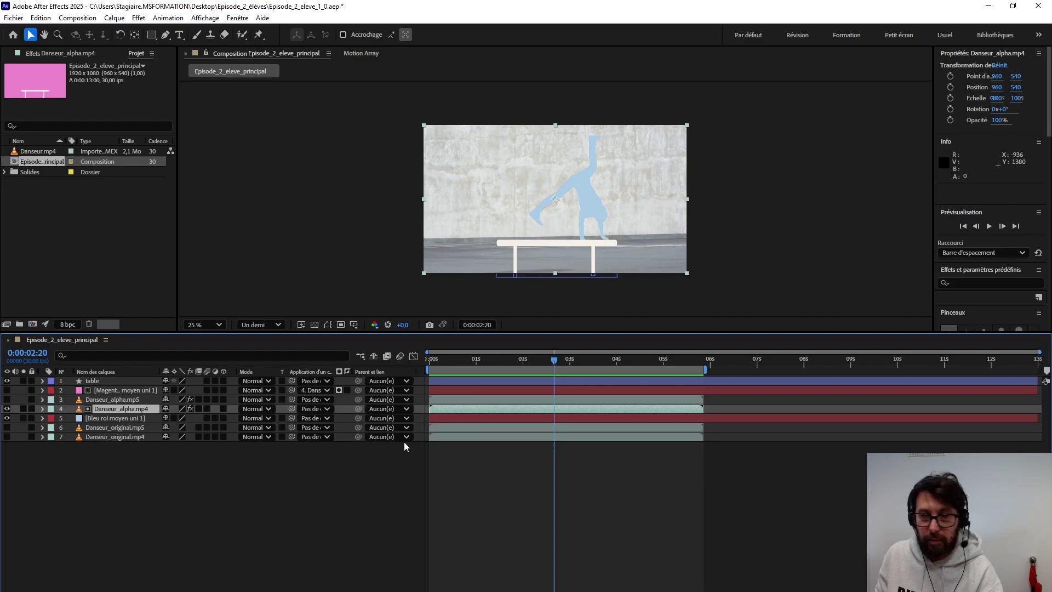
Step: Hide Danseur_alpha.mp4, the blue solid and the table, show only Danseur_original.mp4 and select that layer
click(7, 409)
click(7, 418)
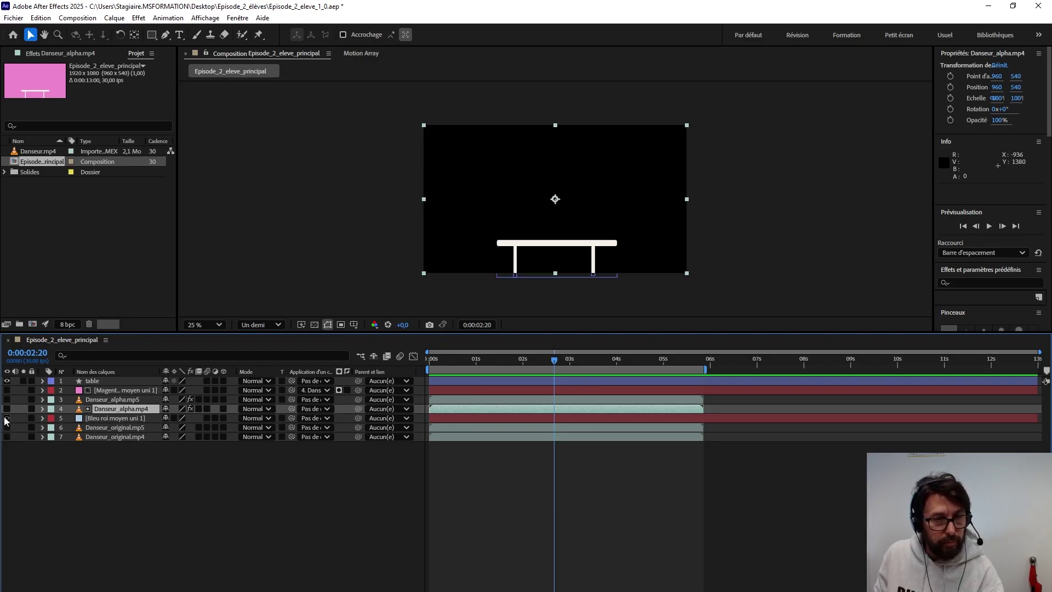
click(7, 380)
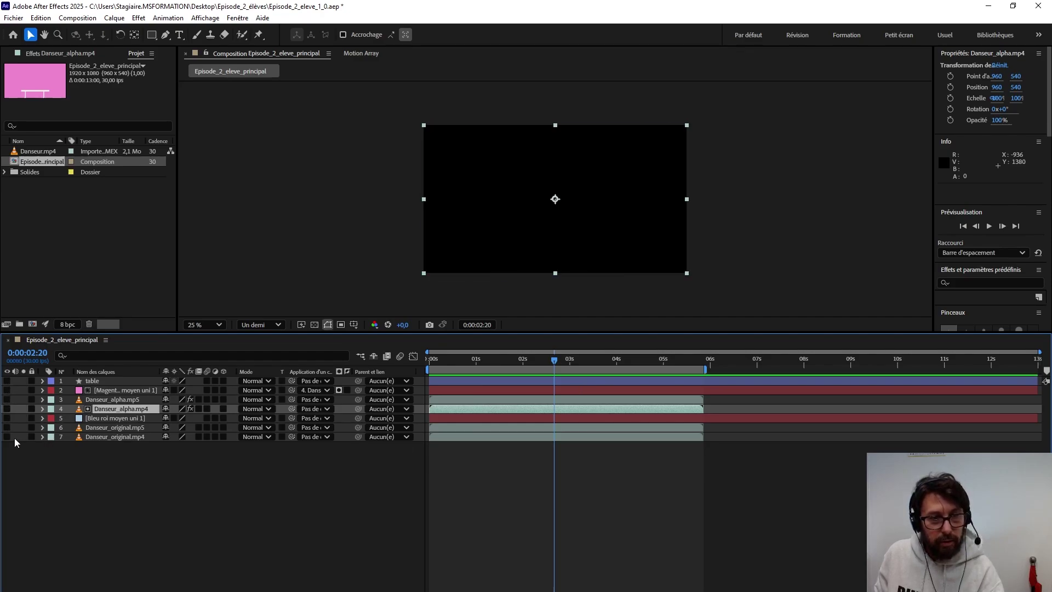
click(7, 436)
click(223, 409)
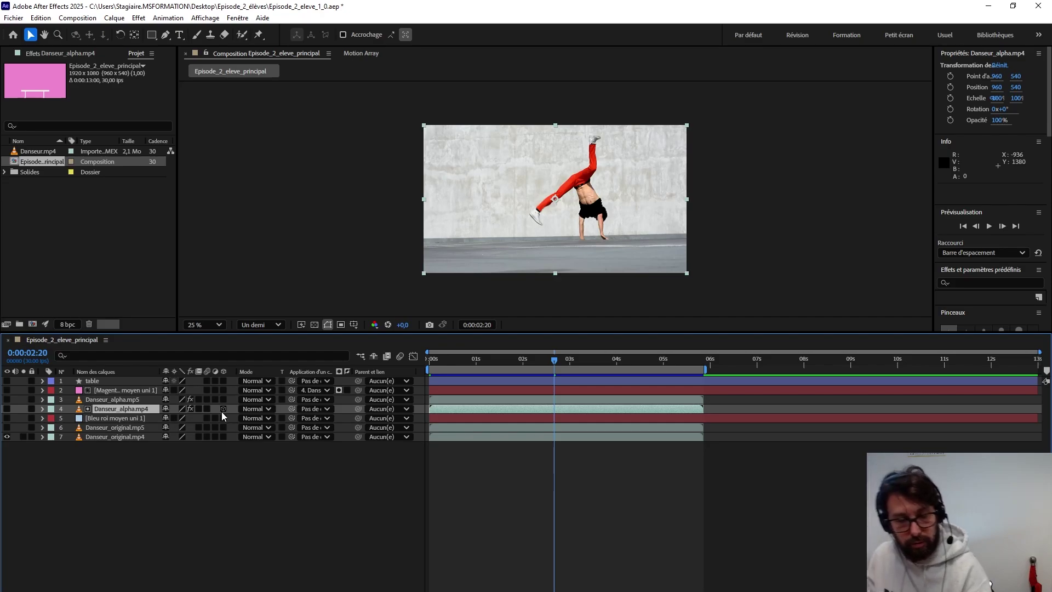
click(98, 437)
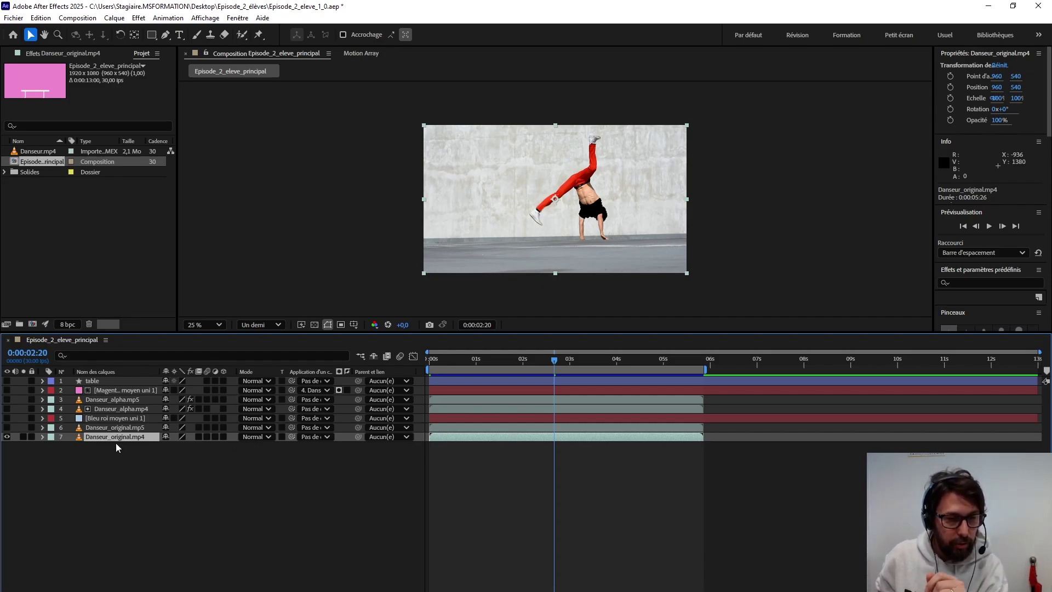
Step: Rename the bottom layer Danseur_original.mp4 as Danseur_original
key(Return)
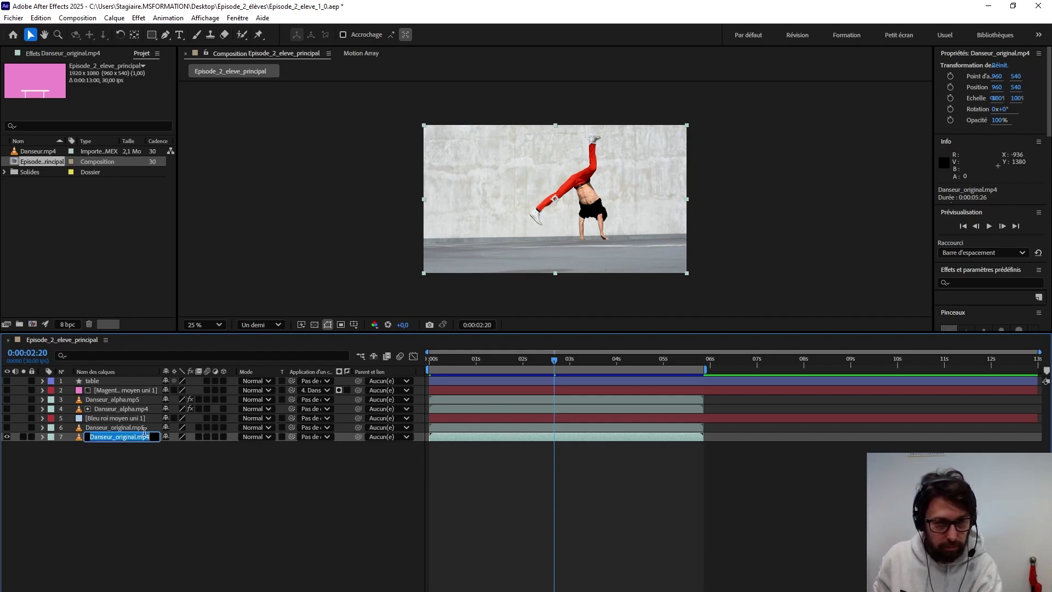
click(153, 437)
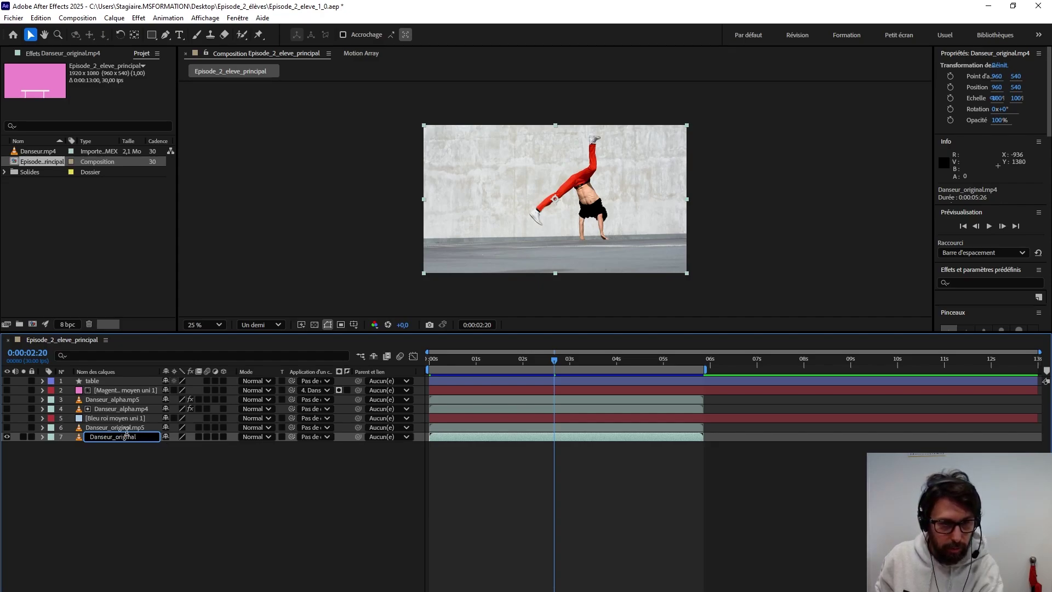
key(Return)
Step: Rename the Danseur_original.mp5 layer as Danseur_original_copie
click(140, 428)
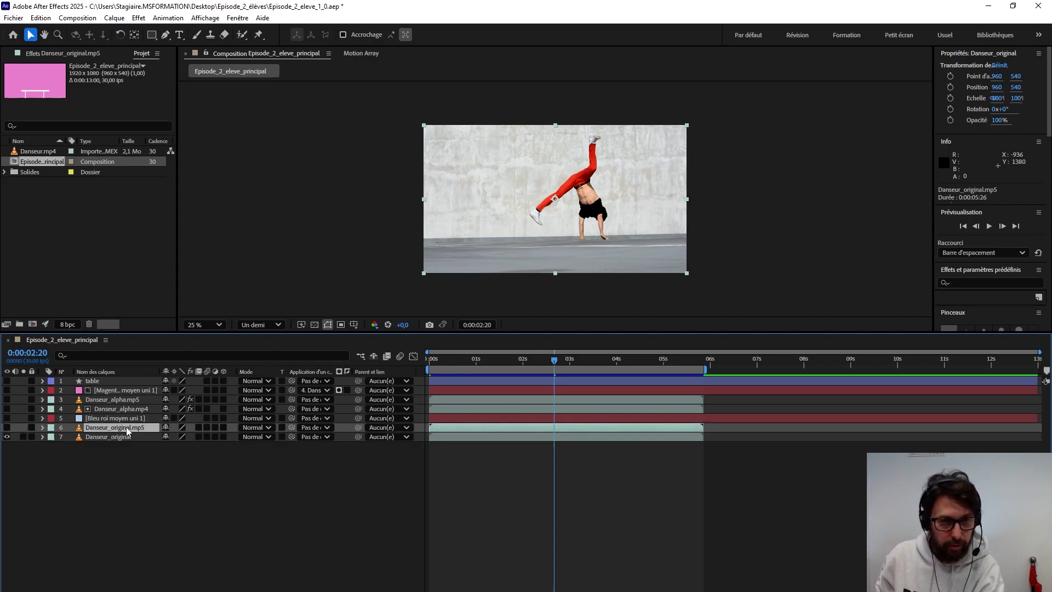
key(Return)
drag(150, 427, 137, 427)
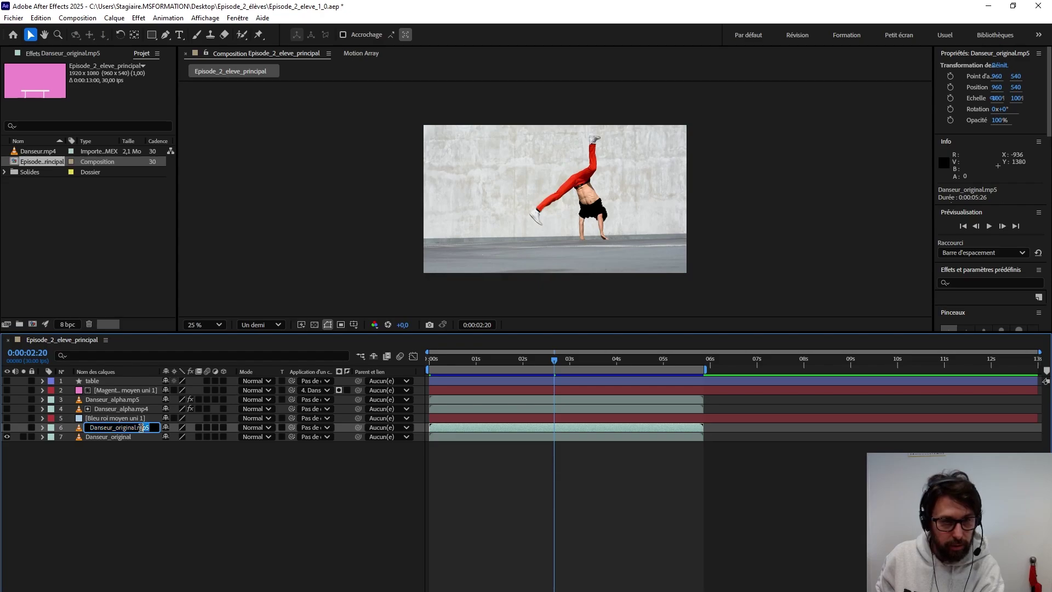
key(BackSpace)
key(BackSpace)
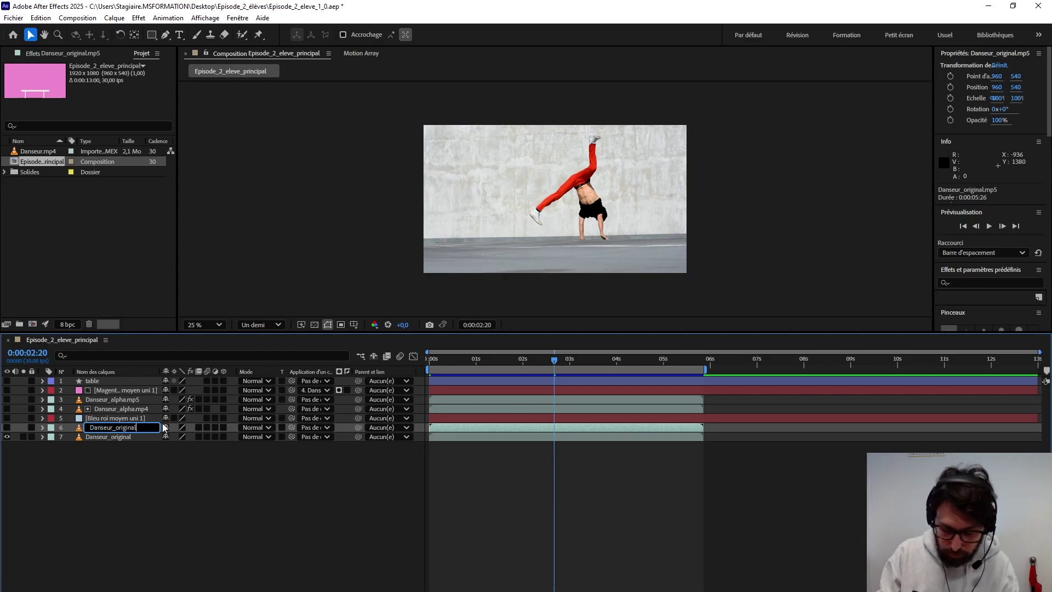
text(_copie)
key(Return)
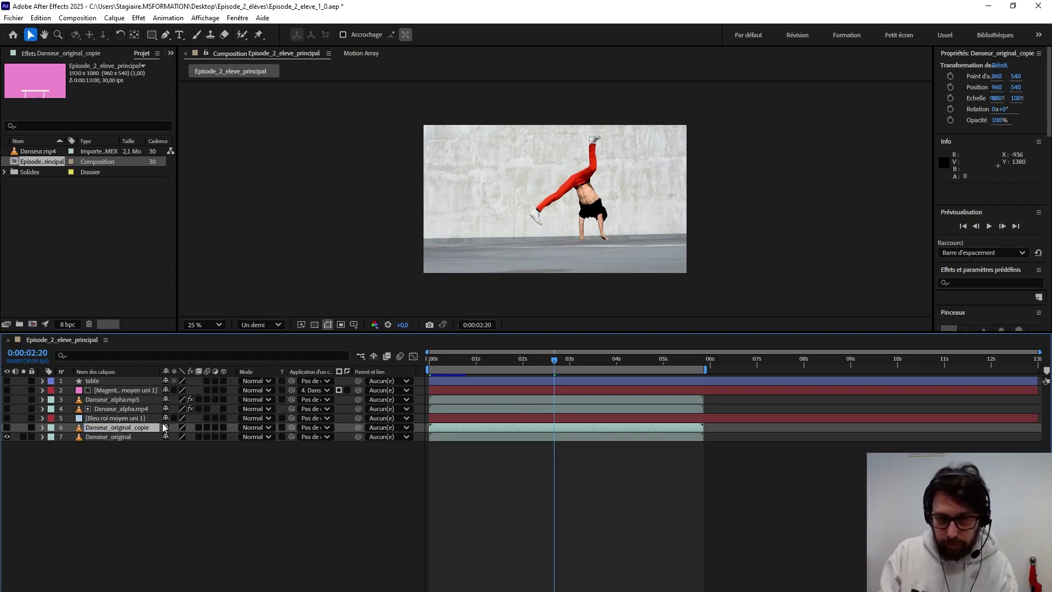
Step: Hide the Danseur_original layer and lock it
click(10, 441)
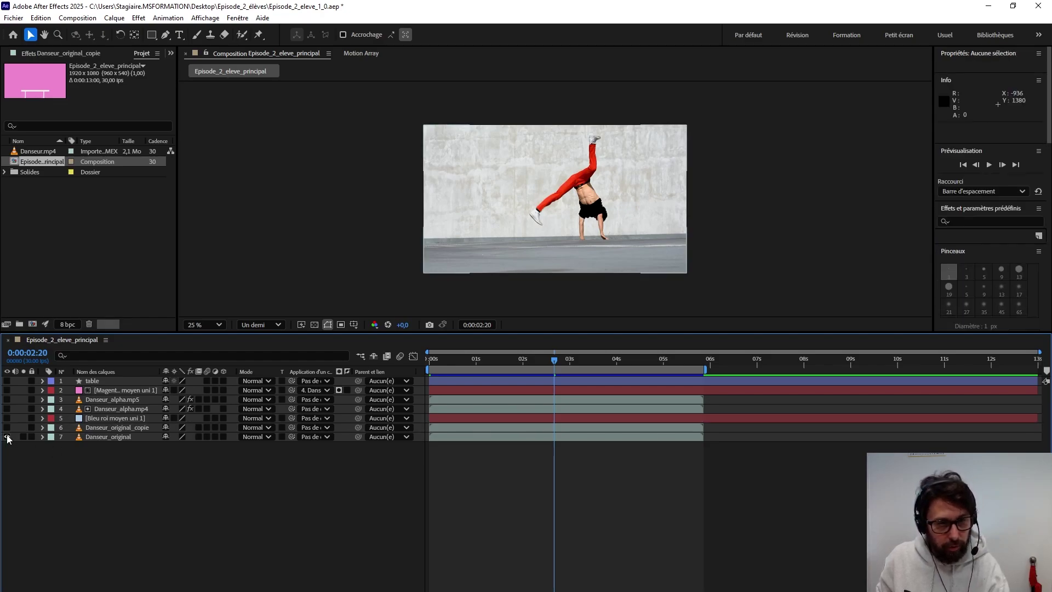
click(7, 436)
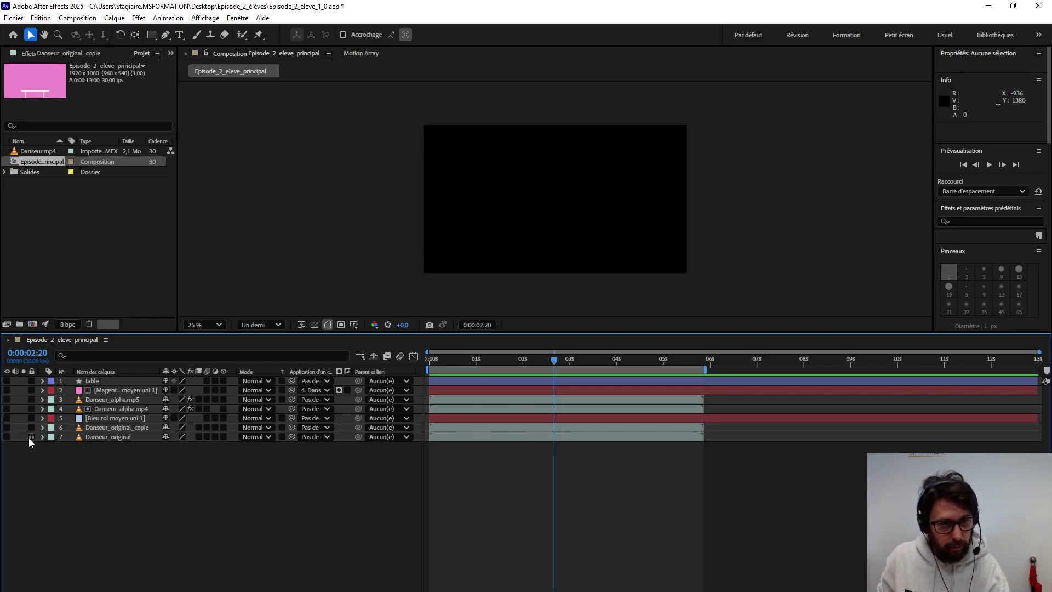
click(31, 436)
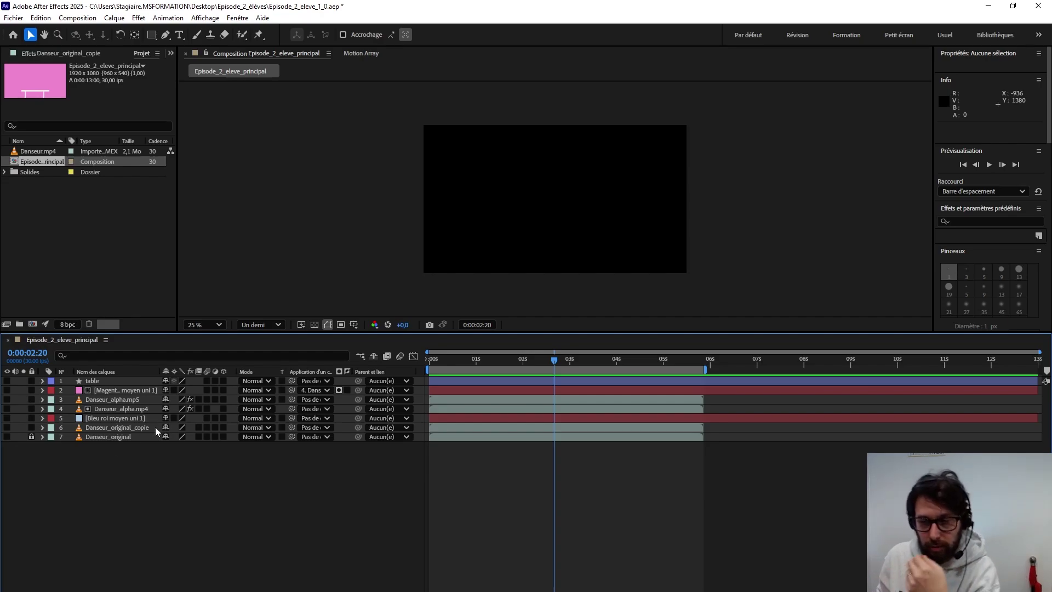
Step: Check Danseur_original_copie and the two Danseur_alpha layers by switching their visibility on and off
click(7, 427)
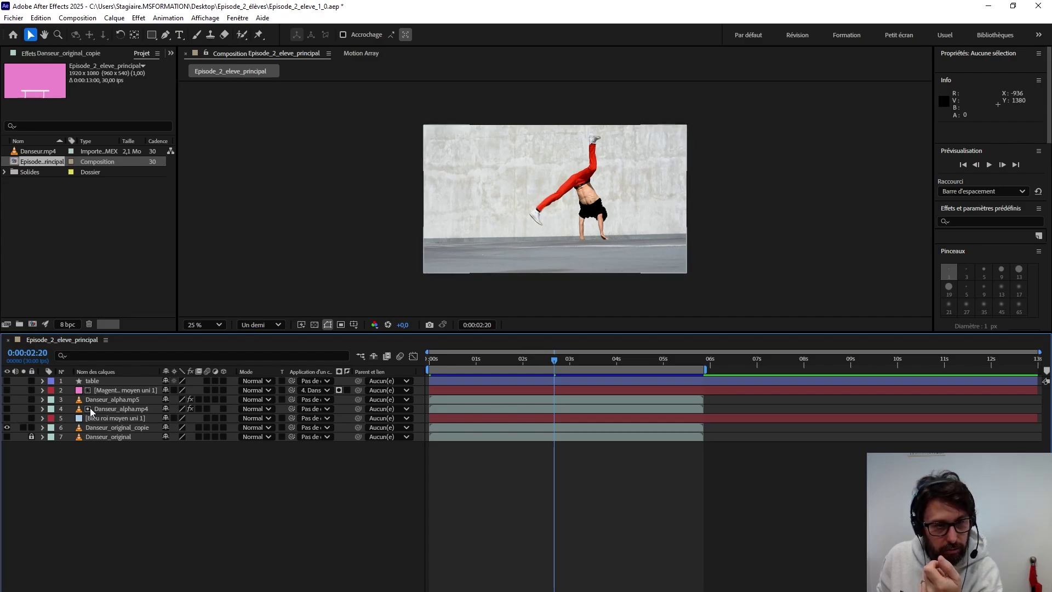
click(7, 427)
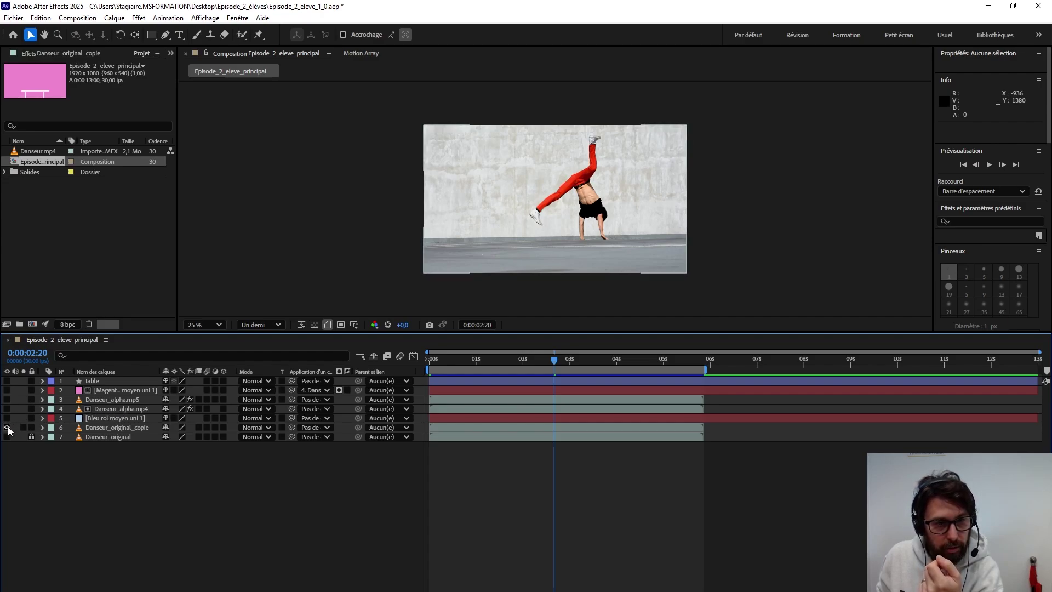
click(7, 400)
click(7, 400)
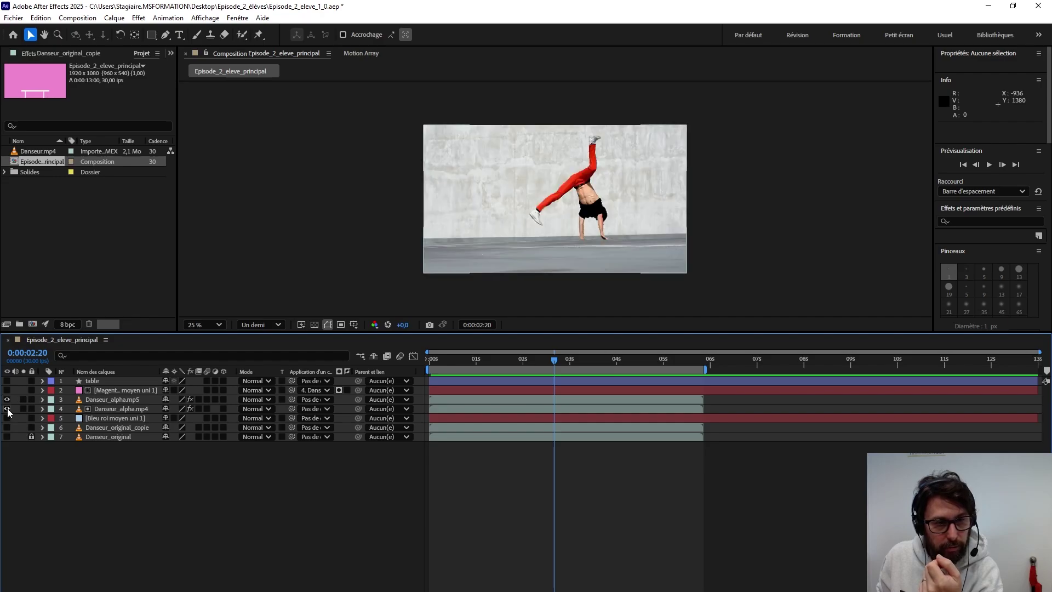
click(7, 409)
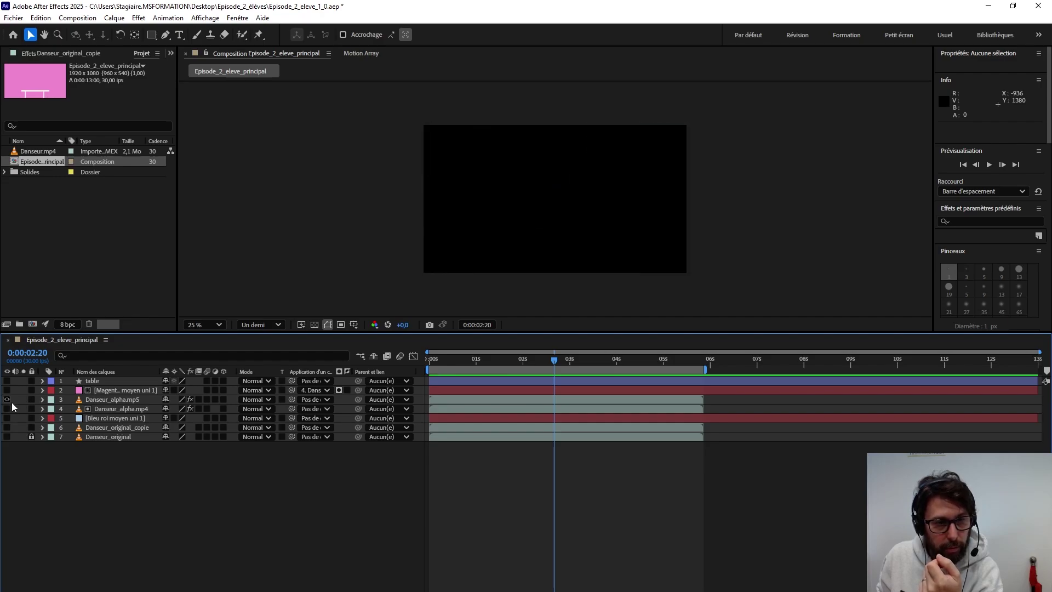
Step: Examine the Roto-pinceau/Améliorer contour settings of Danseur_alpha.mp5 with that layer shown on its own
click(42, 409)
click(52, 417)
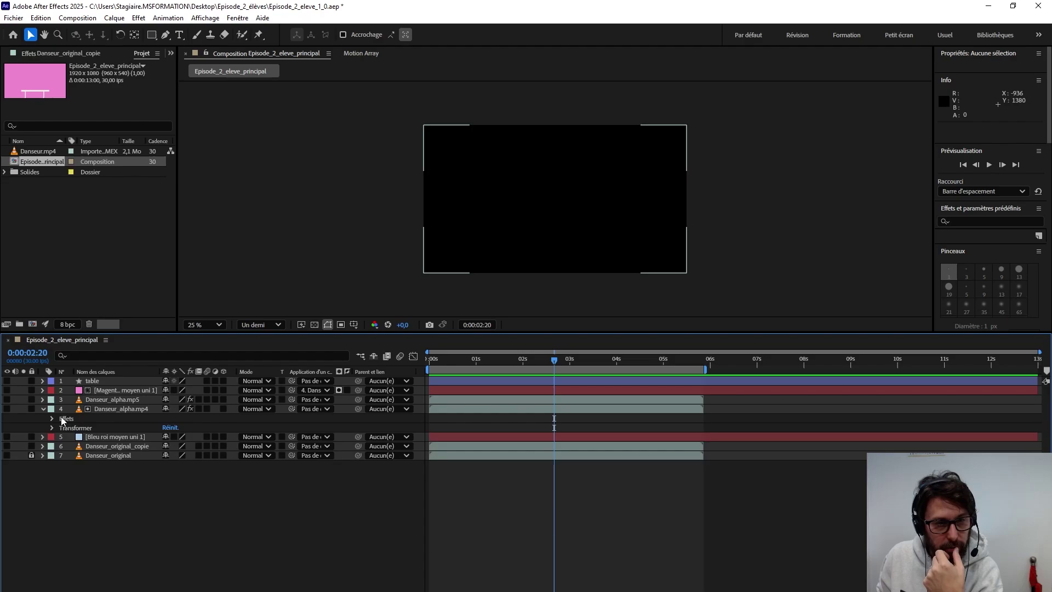
click(42, 399)
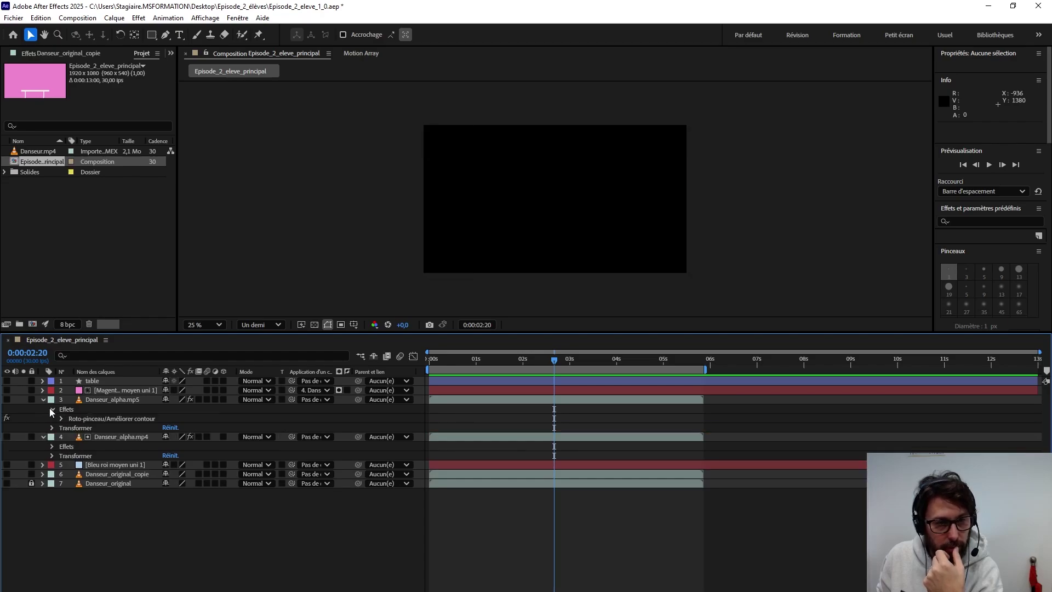
click(51, 408)
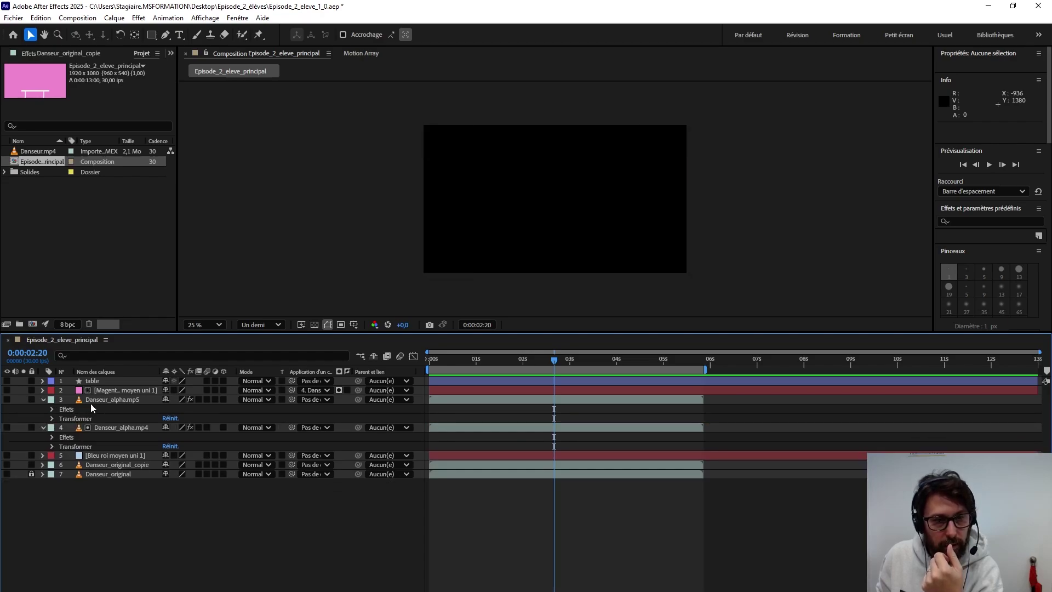
click(51, 409)
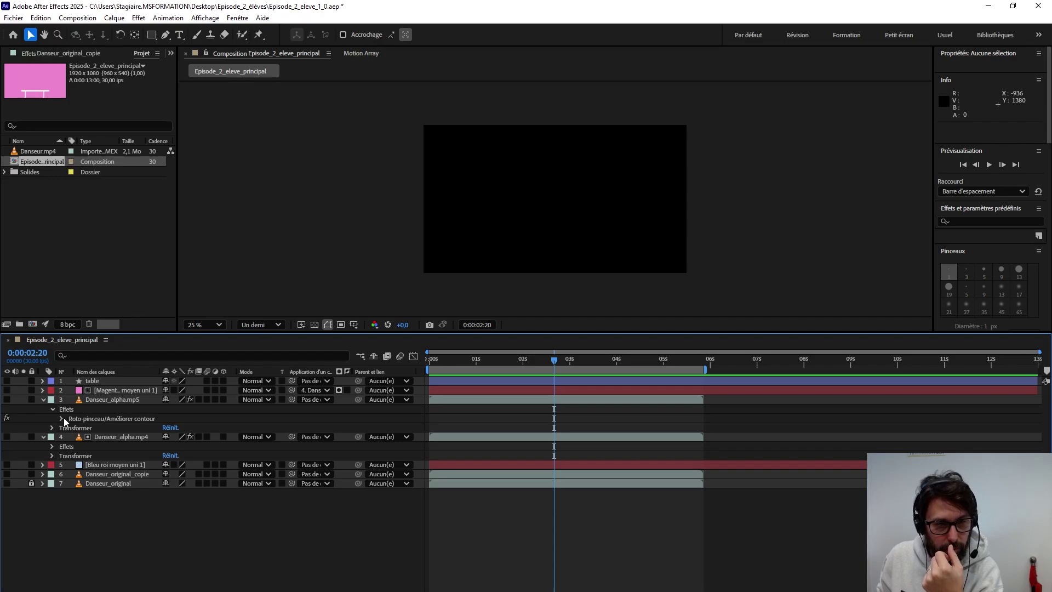
click(61, 418)
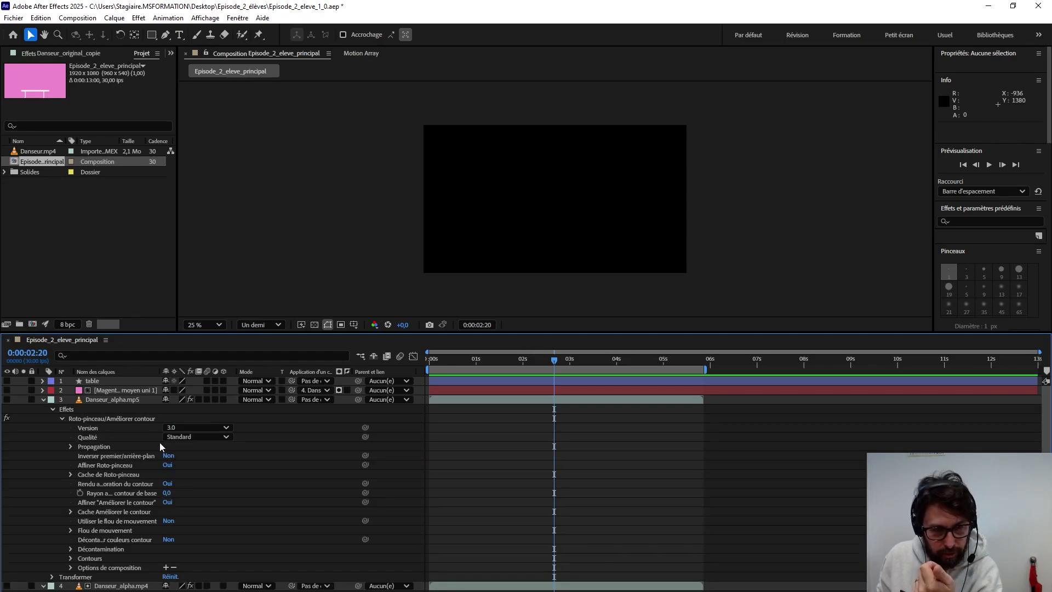
click(104, 398)
click(6, 399)
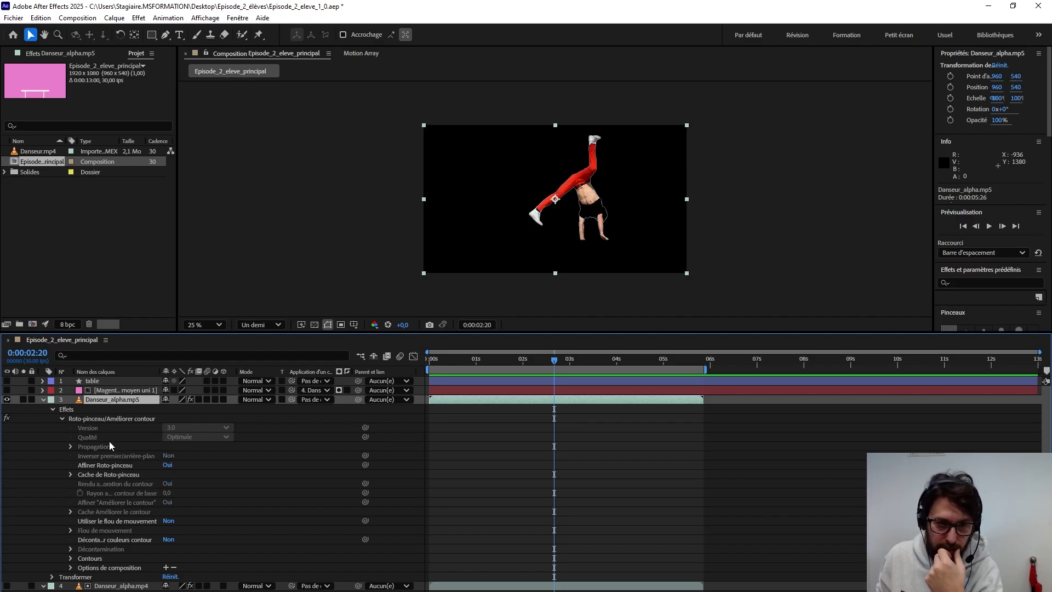
Step: Collapse the Danseur_alpha.mp5 properties and examine the Roto-pinceau/Améliorer contour settings of Danseur_alpha.mp4
click(44, 399)
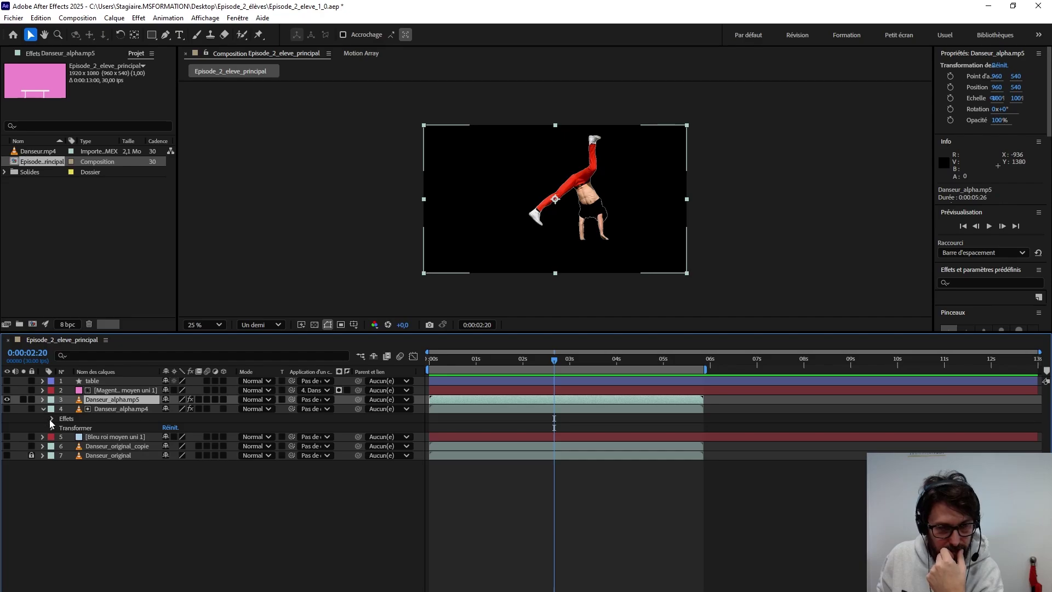
click(43, 409)
click(42, 409)
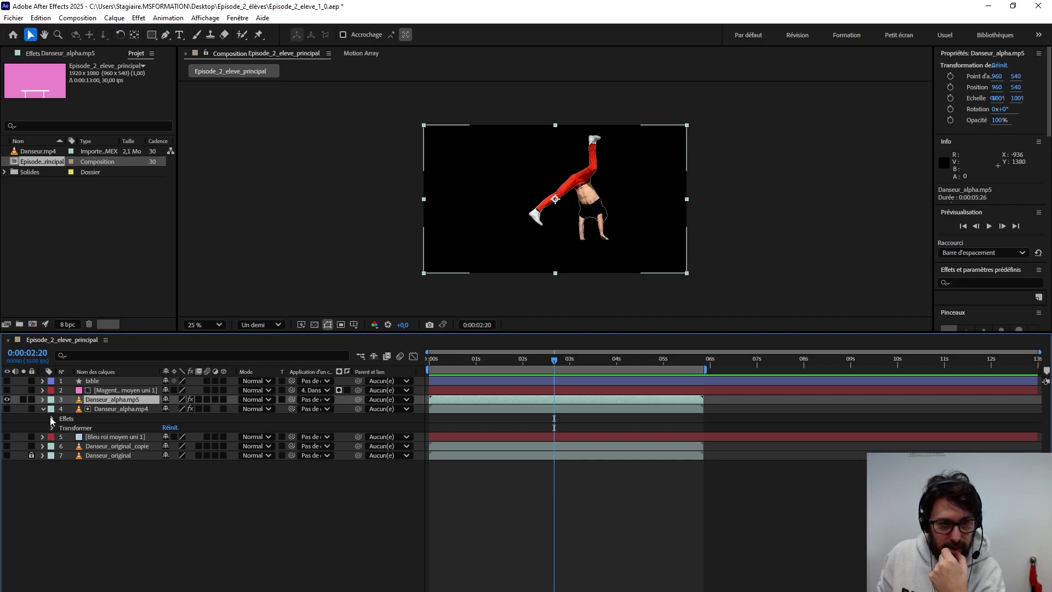
click(52, 418)
click(84, 410)
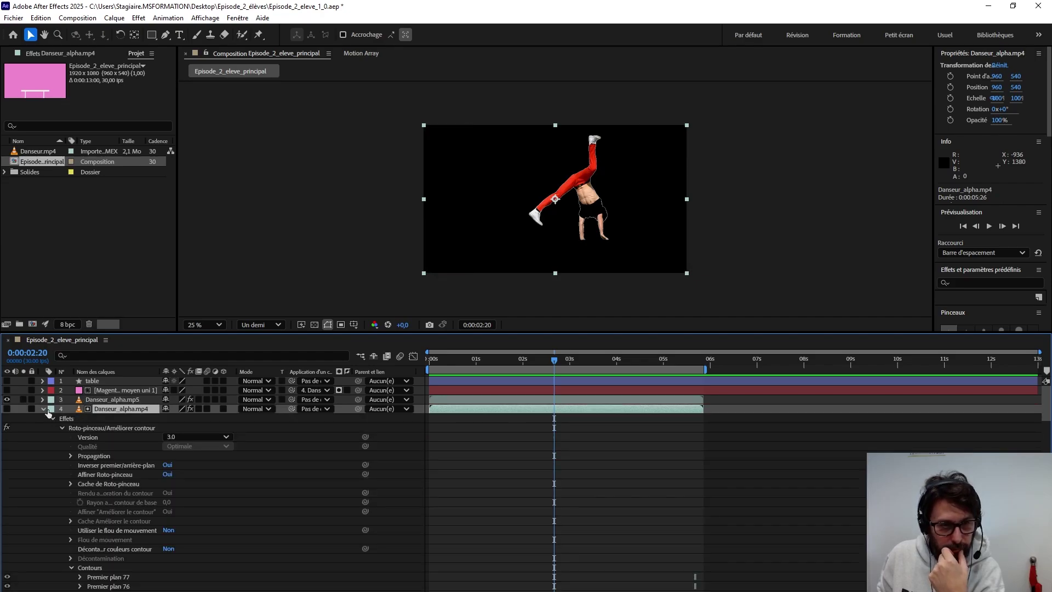
Step: Show Danseur_alpha.mp4 with its properties collapsed and hide Danseur_alpha.mp5
click(8, 408)
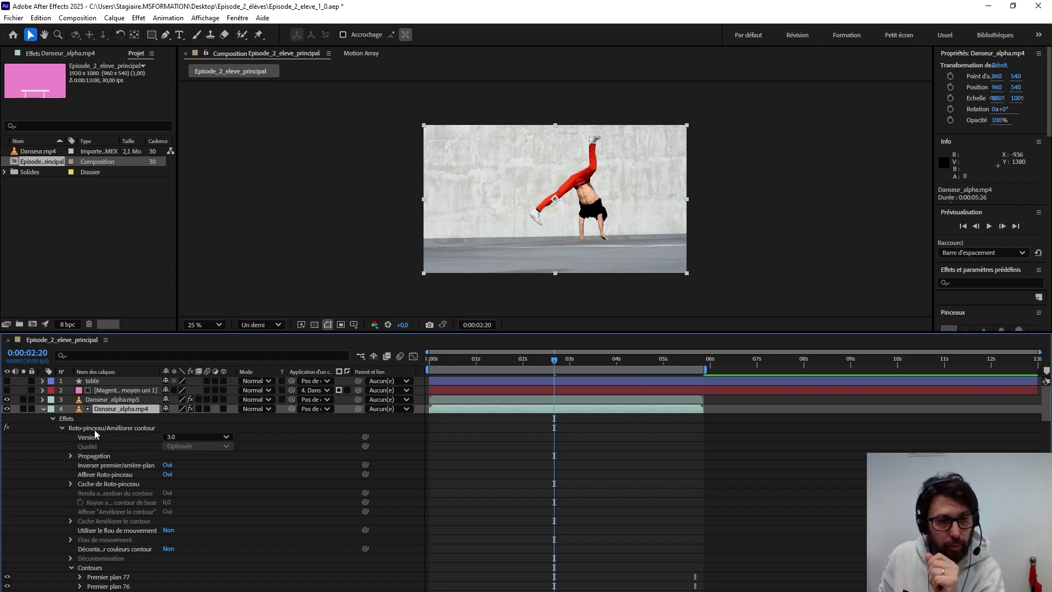
click(43, 408)
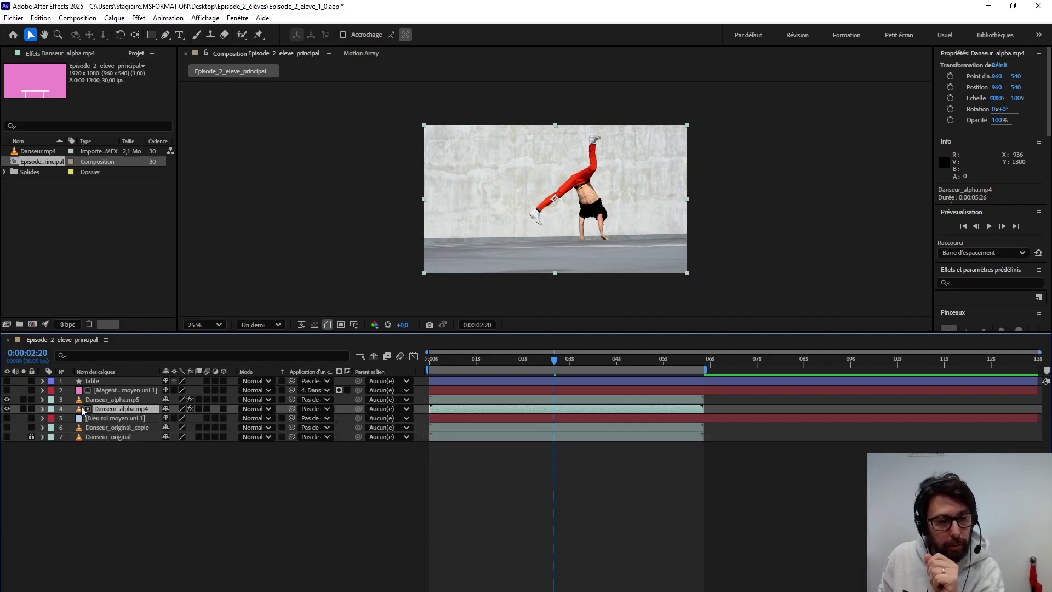
click(7, 399)
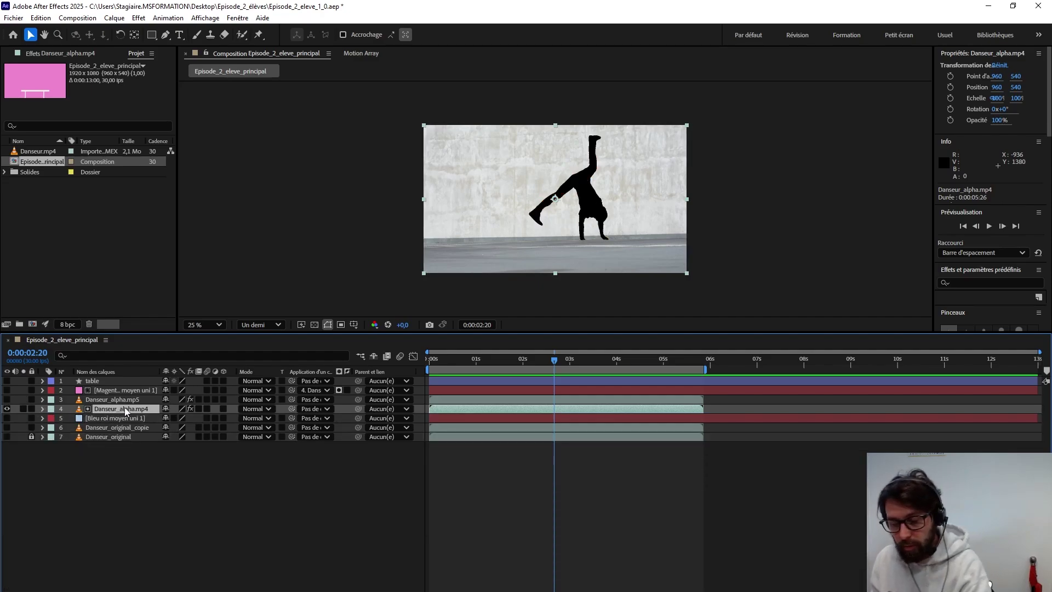
Step: Rename the Danseur_alpha.mp4 layer as Danseur_roto_non_gelé
key(Return)
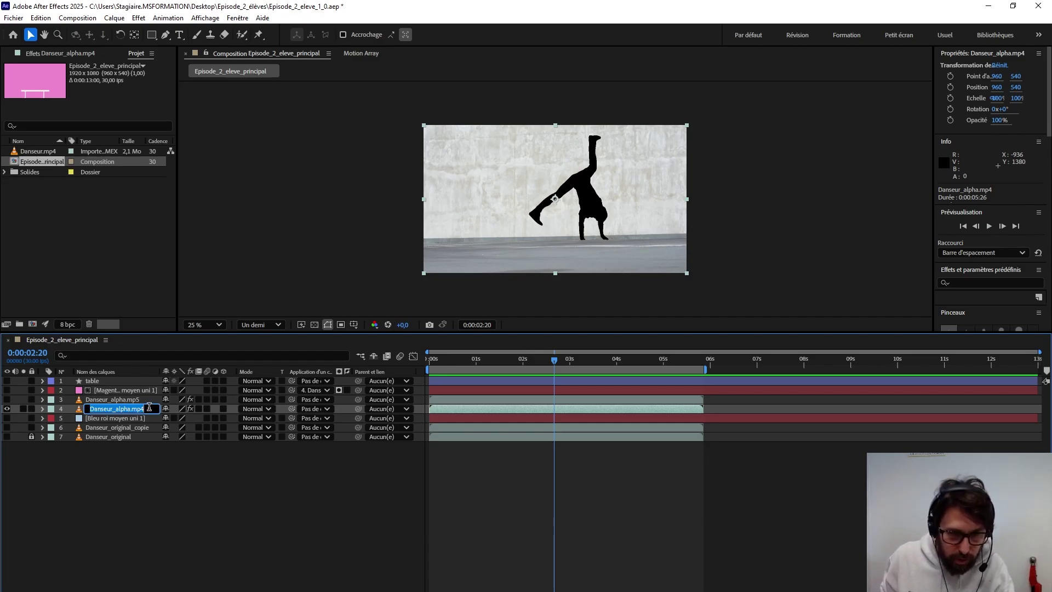
drag(149, 408, 116, 409)
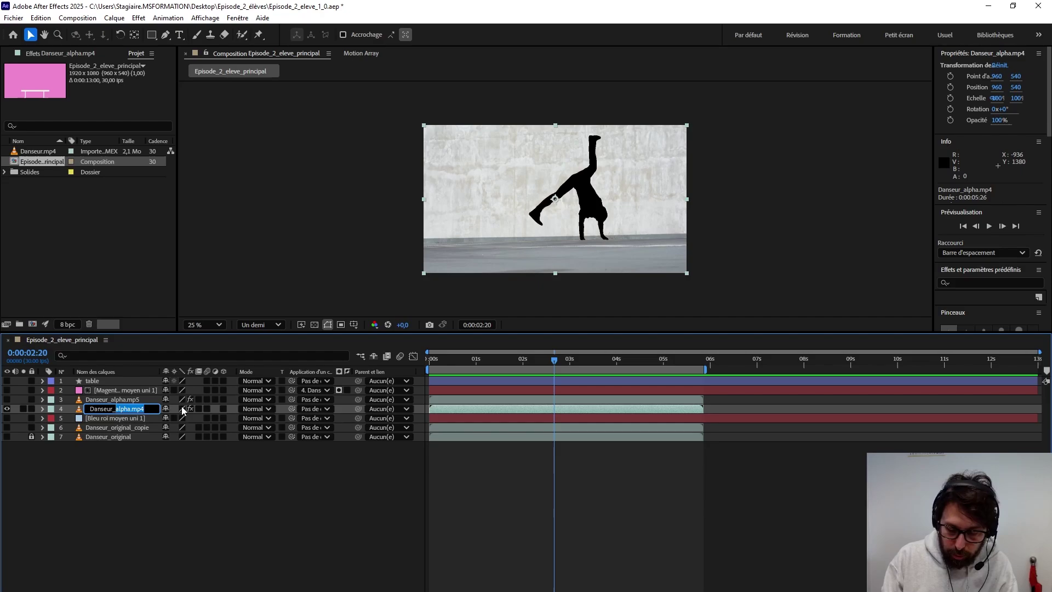
text(roto)
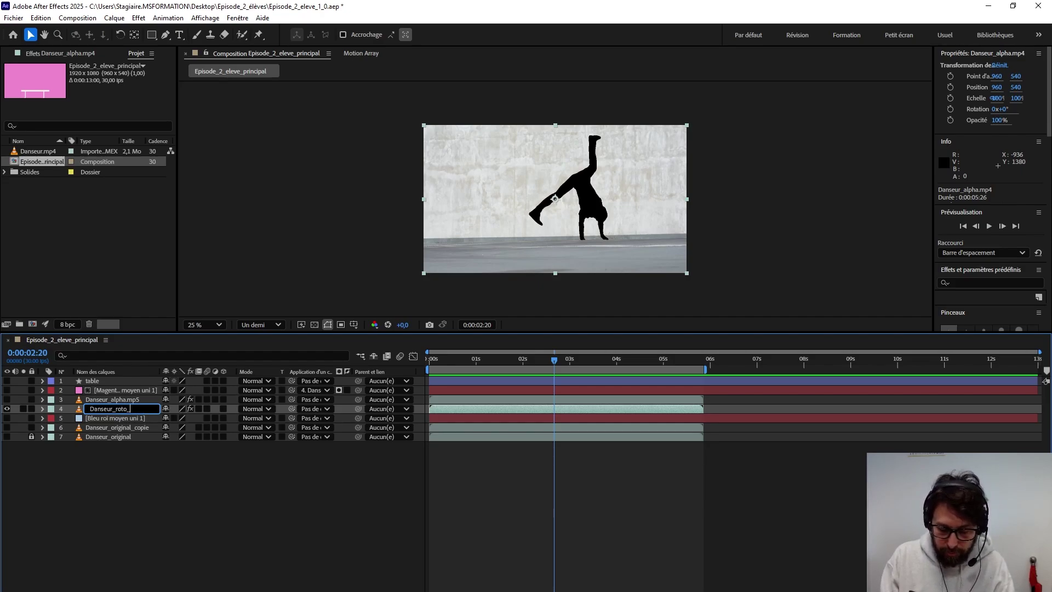
text(_non_gelé)
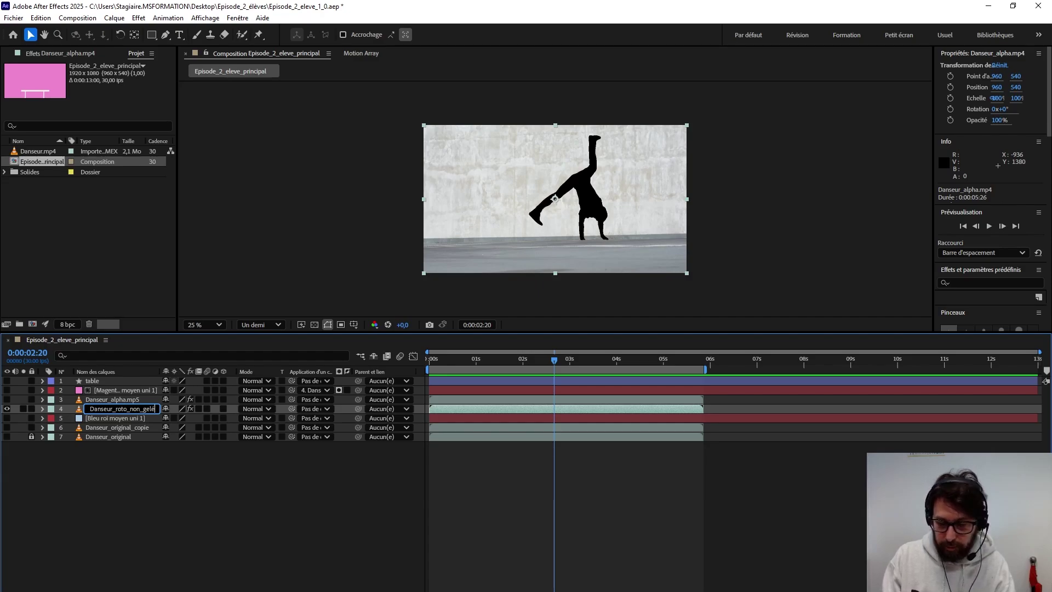
key(Return)
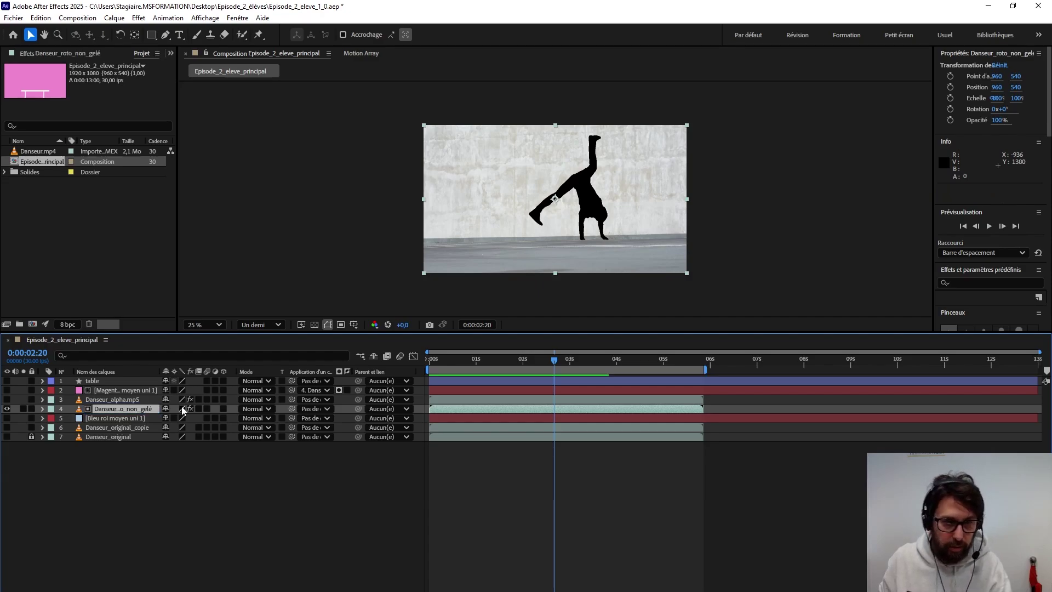
Step: Rename the Danseur_alpha.mp5 layer as Danseur_roto_gelé
click(111, 402)
key(Return)
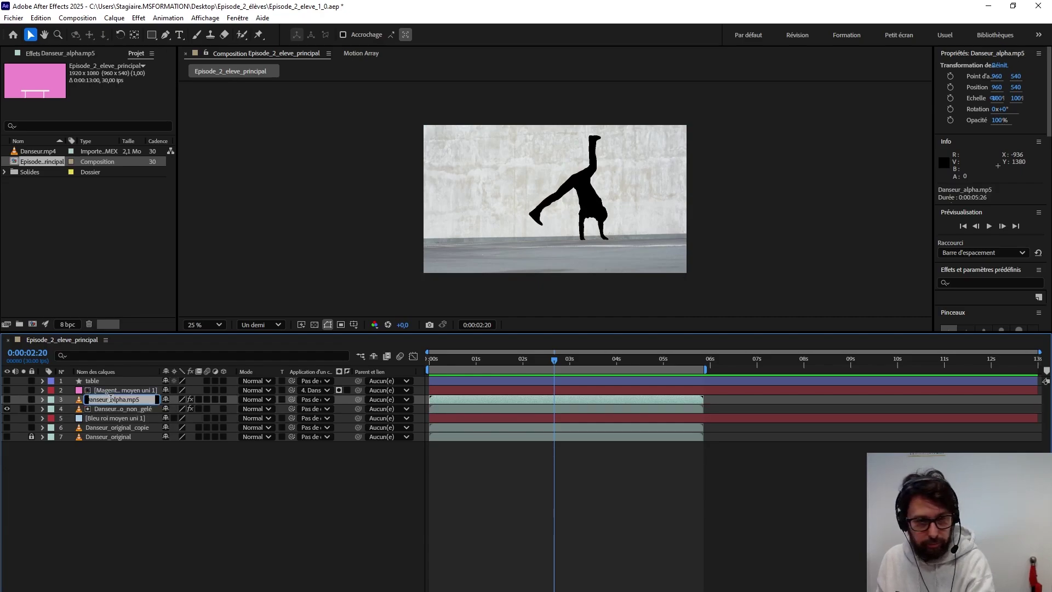
click(147, 395)
key(shift+Left)
key(shift+Left)
key(shift+Left)
key(shift+Left)
key(shift+Left)
key(shift+Left)
key(shift+Left)
key(shift+Left)
key(shift+Left)
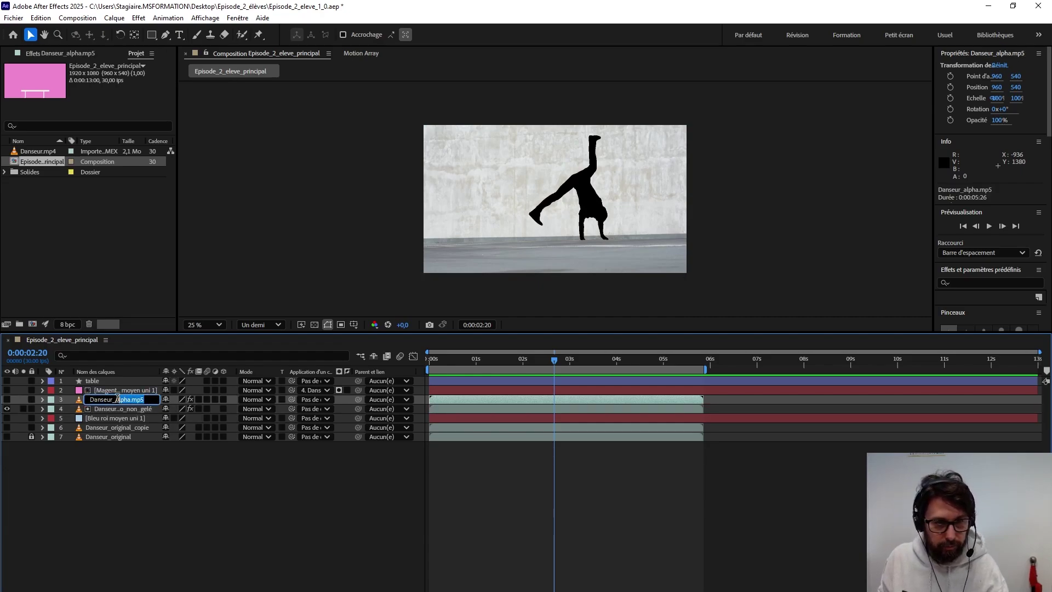
text(roto)
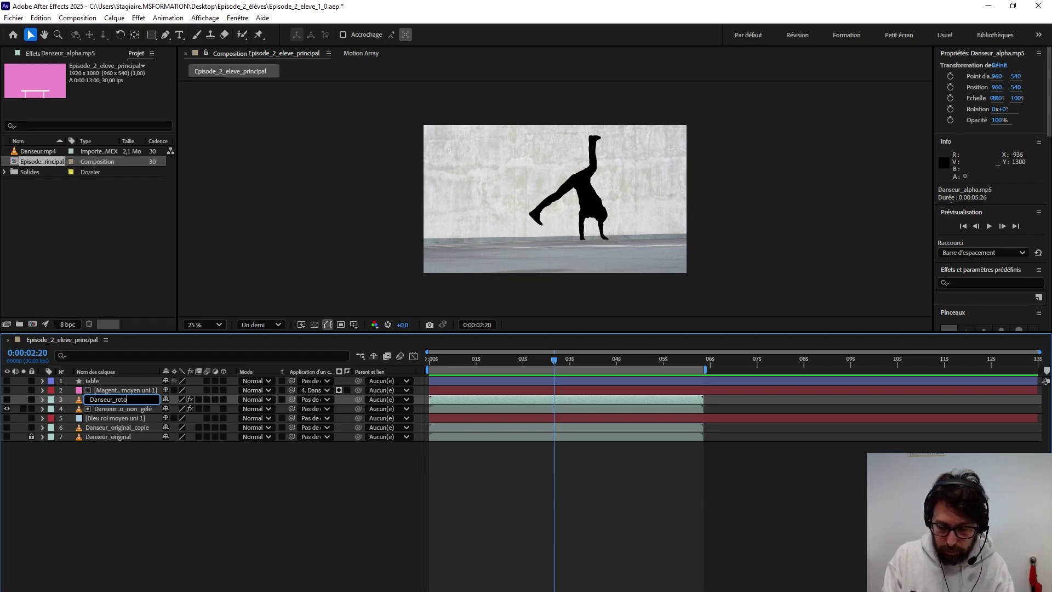
text(_ge)
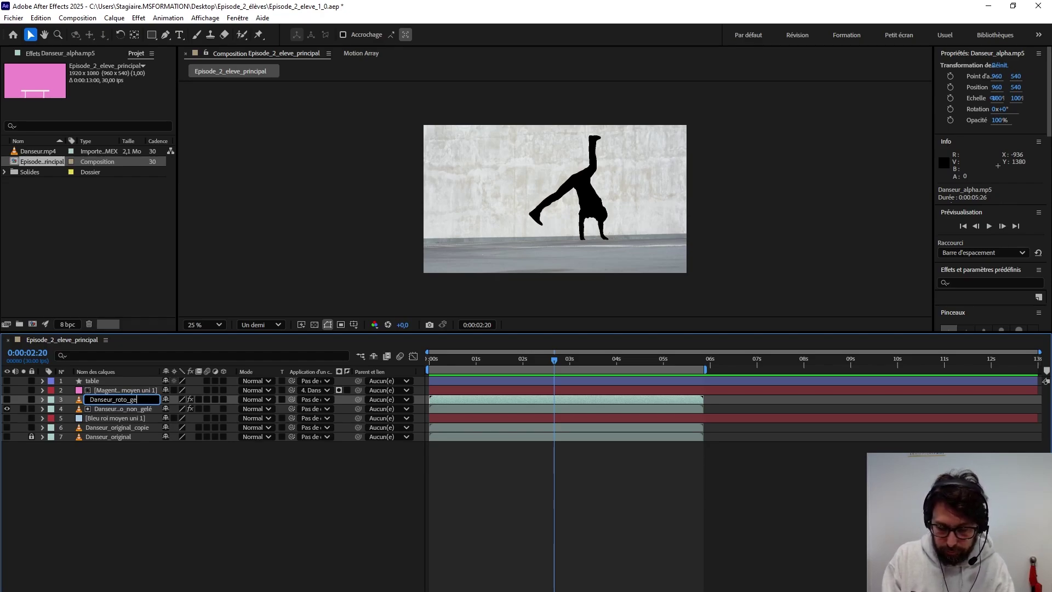
text(lé)
key(Return)
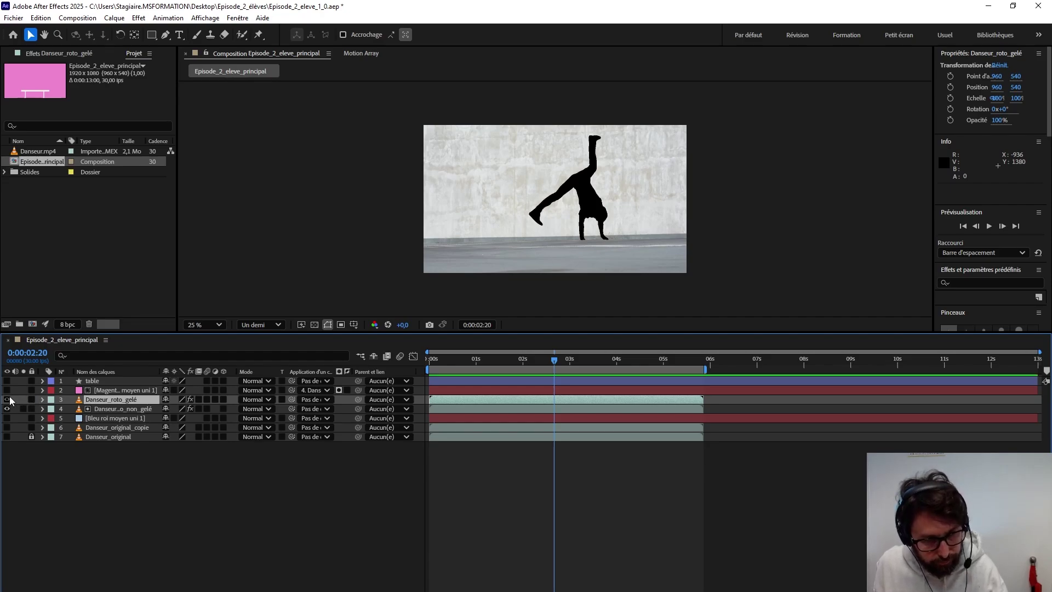
Step: Open Danseur_roto_non_gelé in the layer viewer, enlarge the viewer and display the roto's alpha boundary outline
click(109, 408)
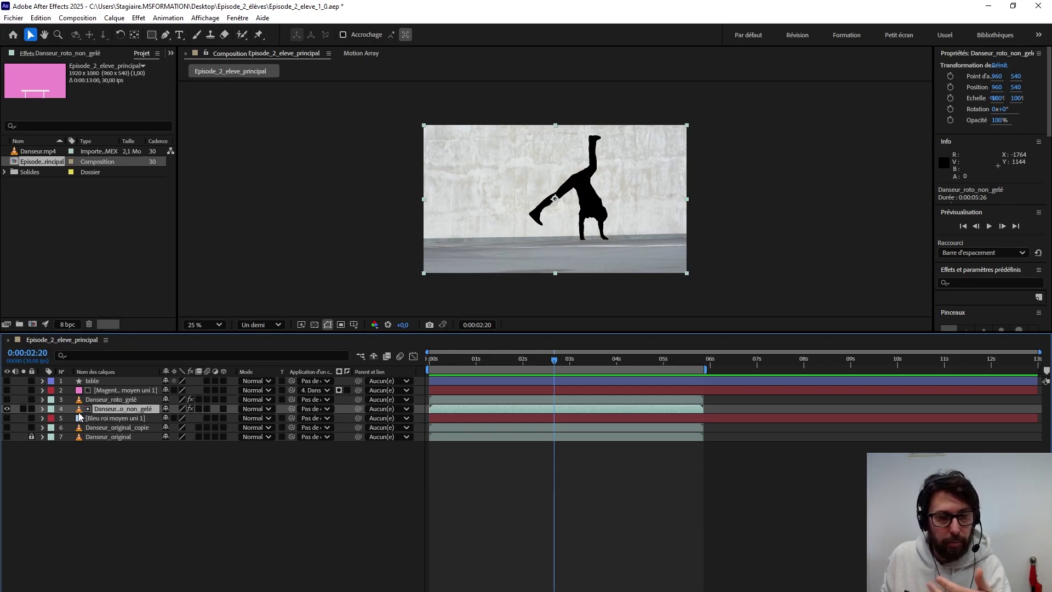
double_click(81, 411)
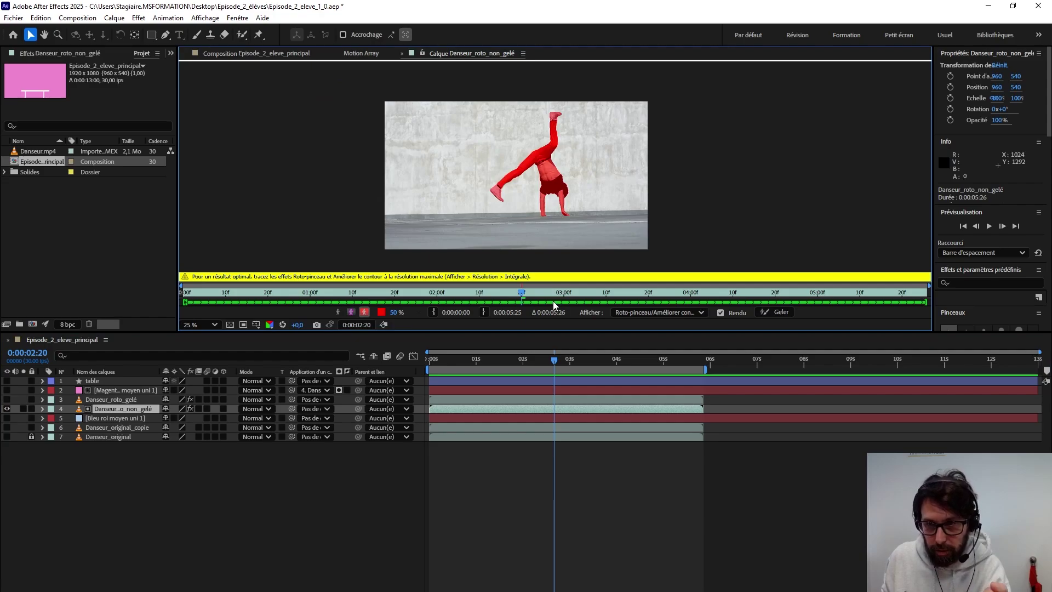
drag(512, 332, 512, 396)
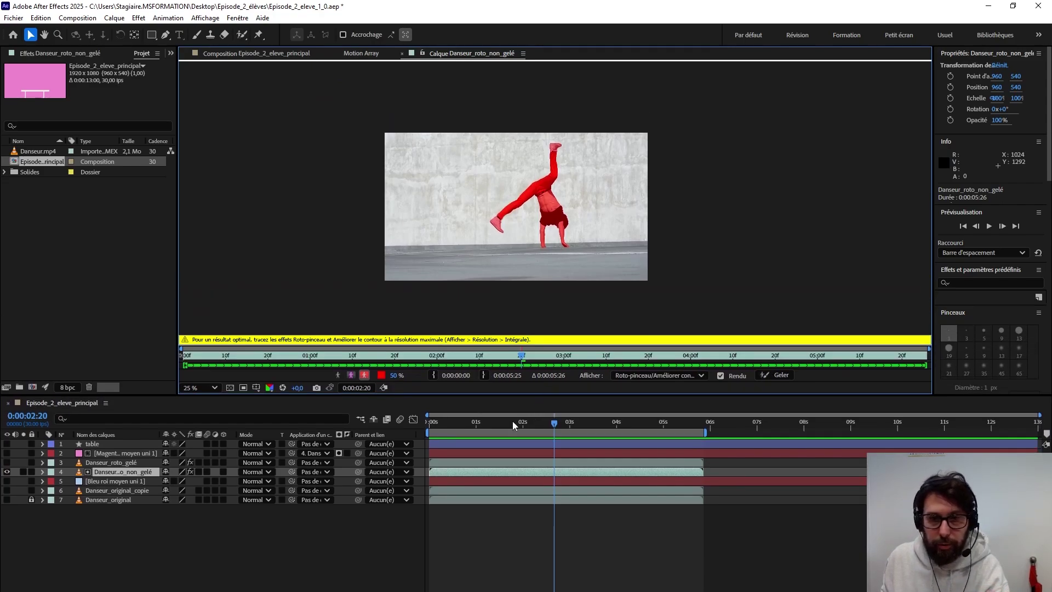
click(351, 374)
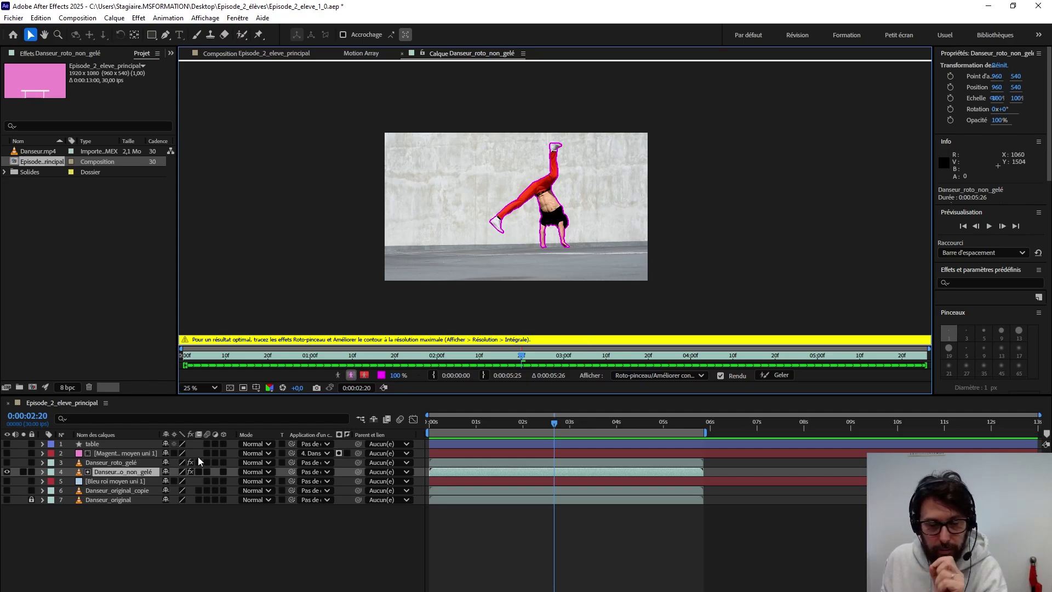
Step: Show Danseur_roto_gelé instead of Danseur_roto_non_gelé in the composition and open it in the layer viewer
click(8, 471)
click(7, 462)
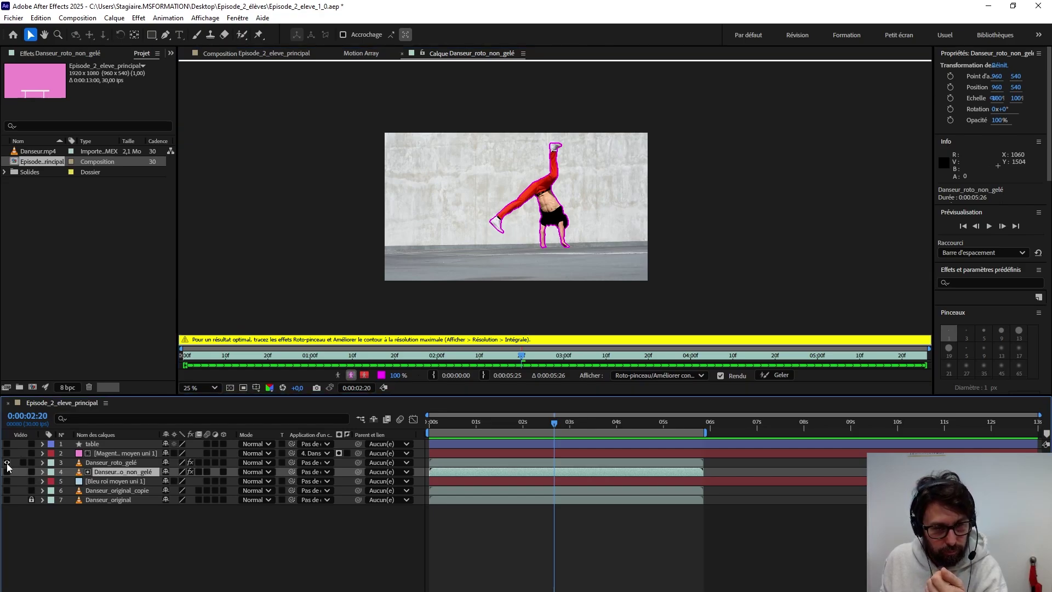
click(402, 54)
click(255, 54)
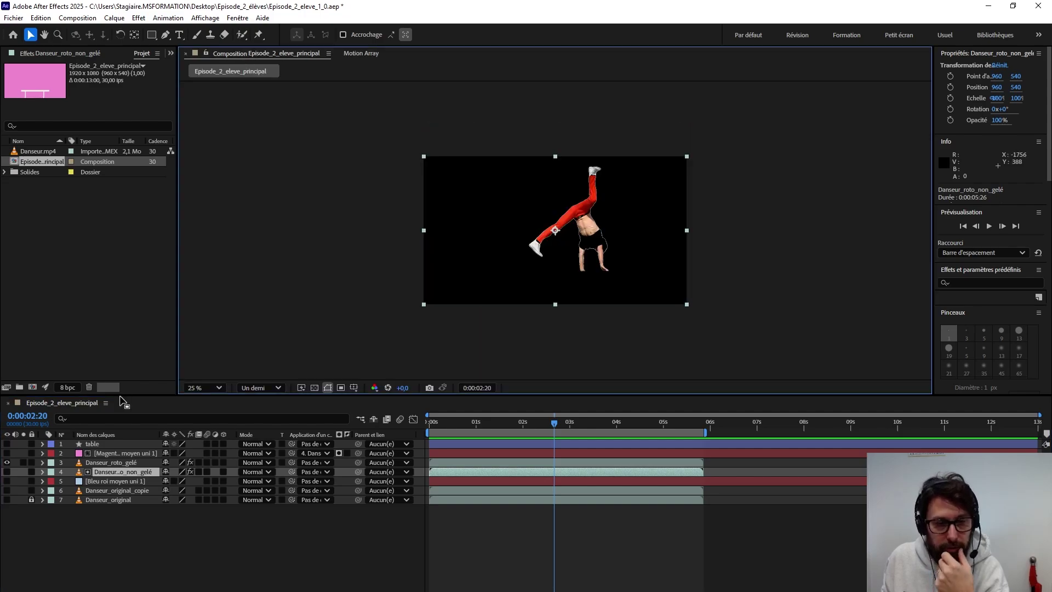
click(99, 464)
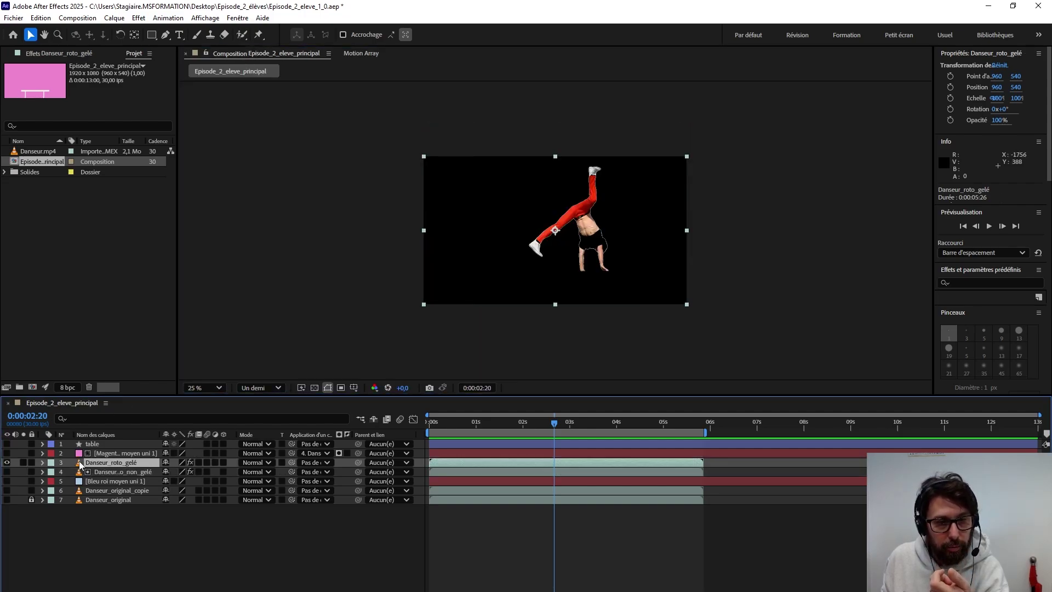
double_click(85, 464)
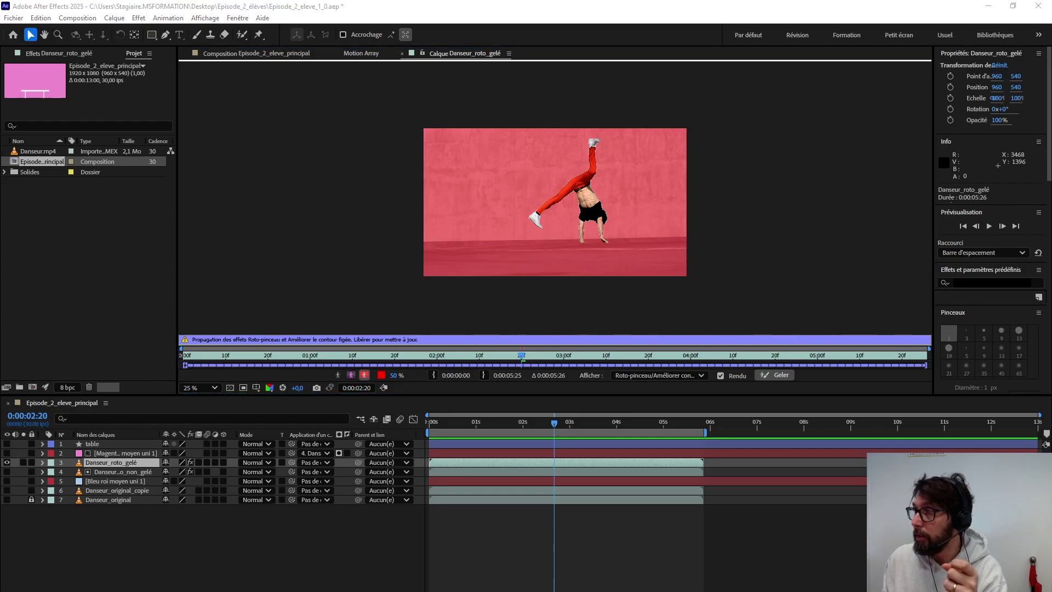
Step: Switch to VLC with rendu_final_avec_ralenti.mp4 and resize and reposition its window so the picture and playback controls fit
key(alt+Tab)
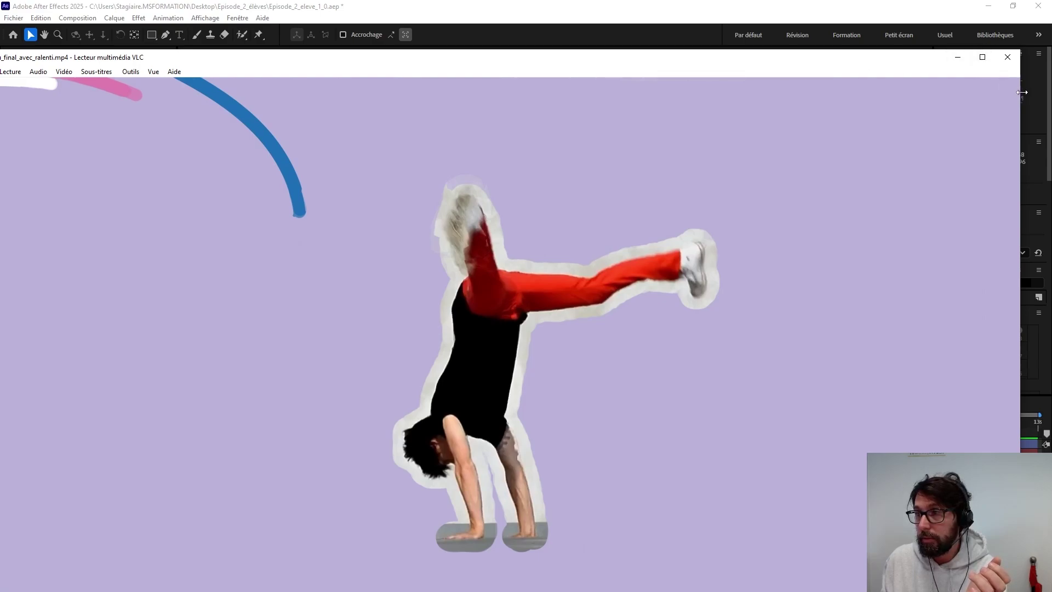
drag(1022, 92, 692, 92)
drag(493, 55, 635, 35)
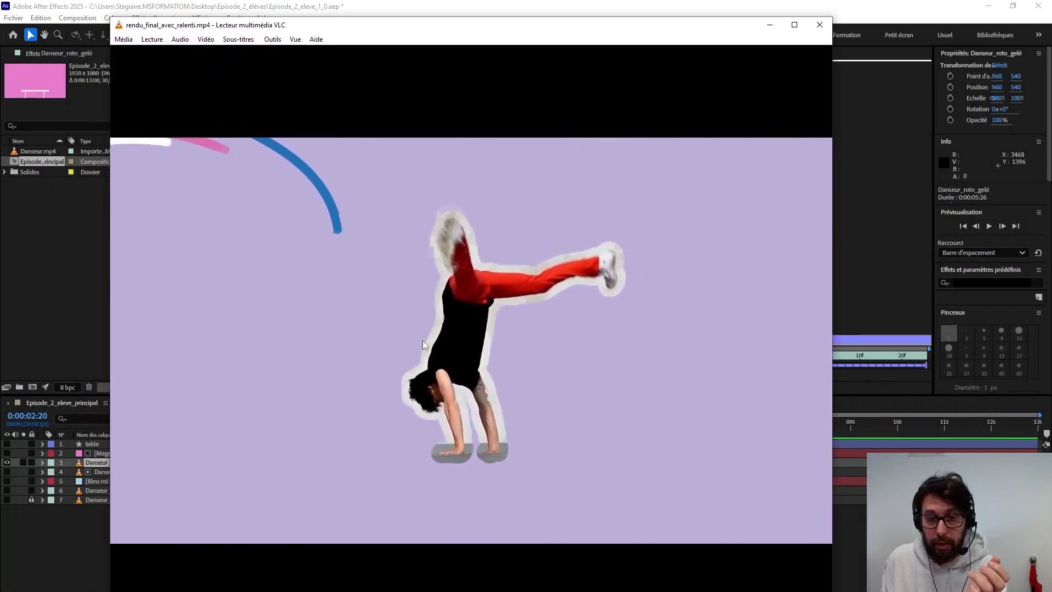
drag(729, 17, 727, 114)
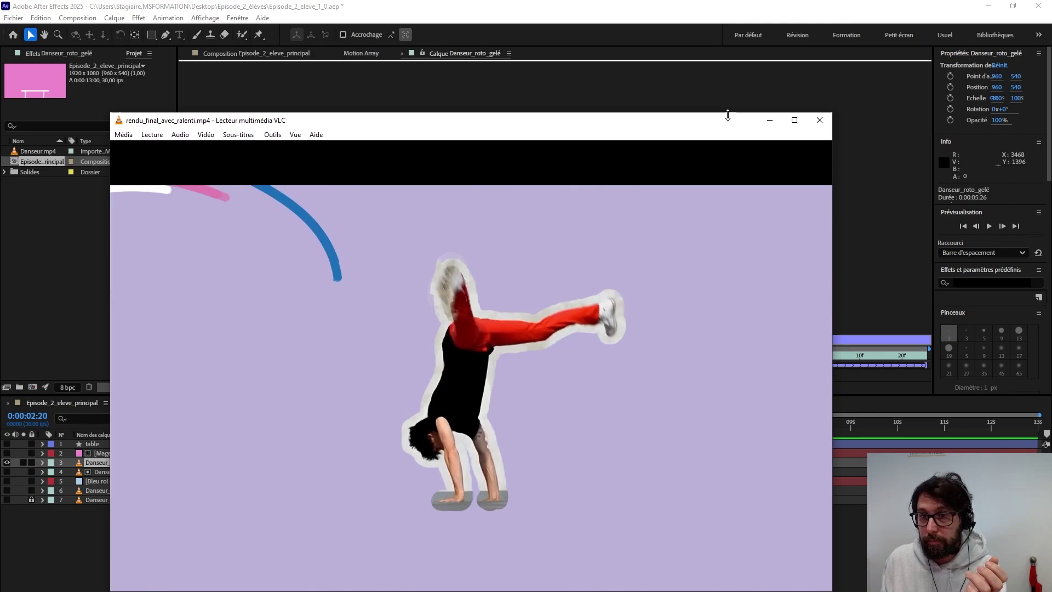
drag(574, 124, 600, 58)
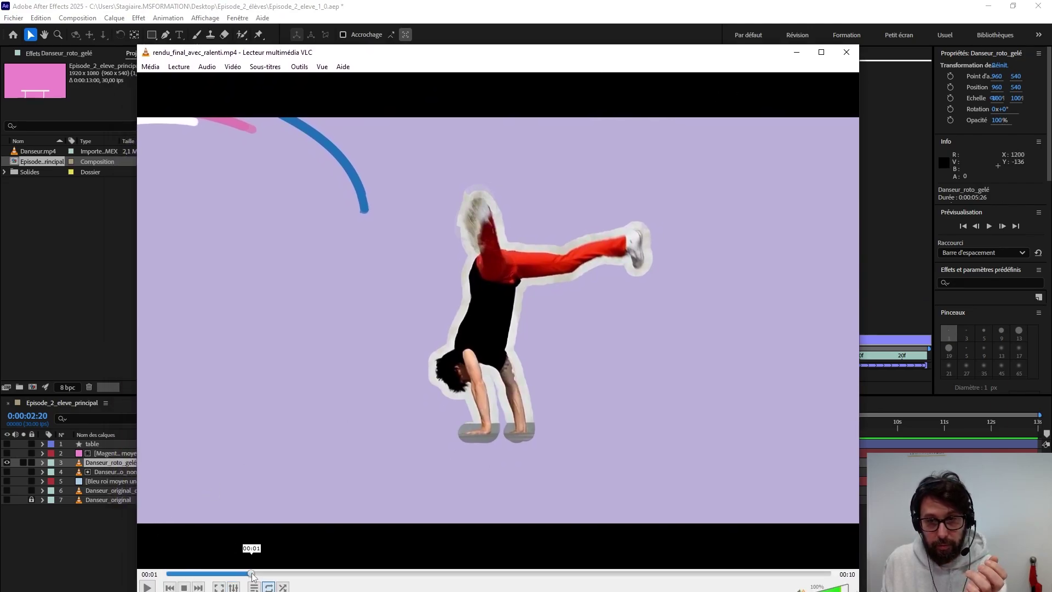
Step: Scrub and play the final render to examine the dancer's outline and fire effects, and return to After Effects
click(219, 573)
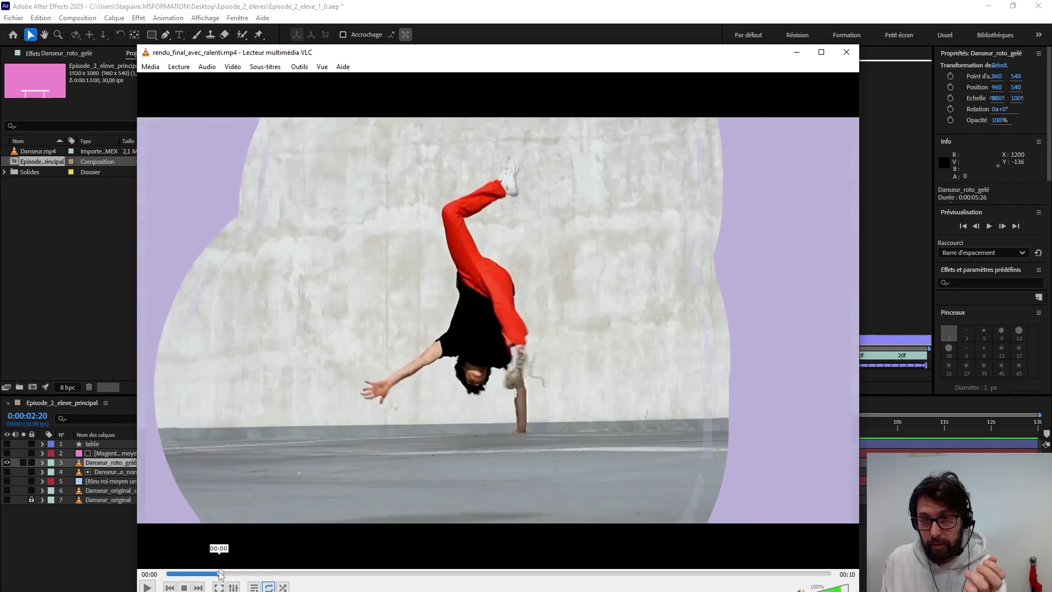
mouse_move(219, 573)
mouse_down()
mouse_move(185, 573)
mouse_move(234, 573)
mouse_up()
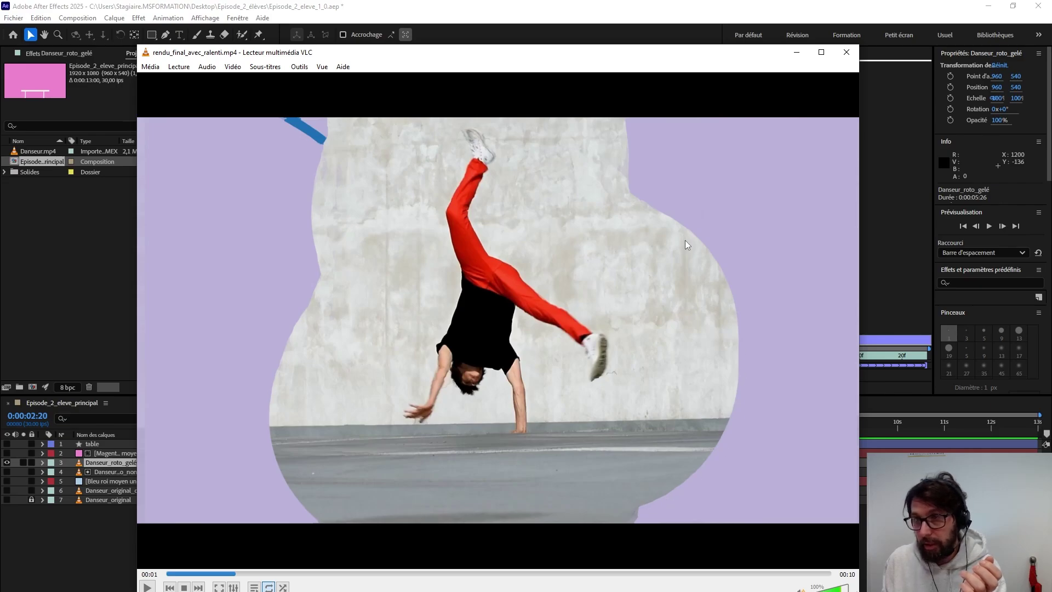
drag(240, 573, 191, 569)
key(space)
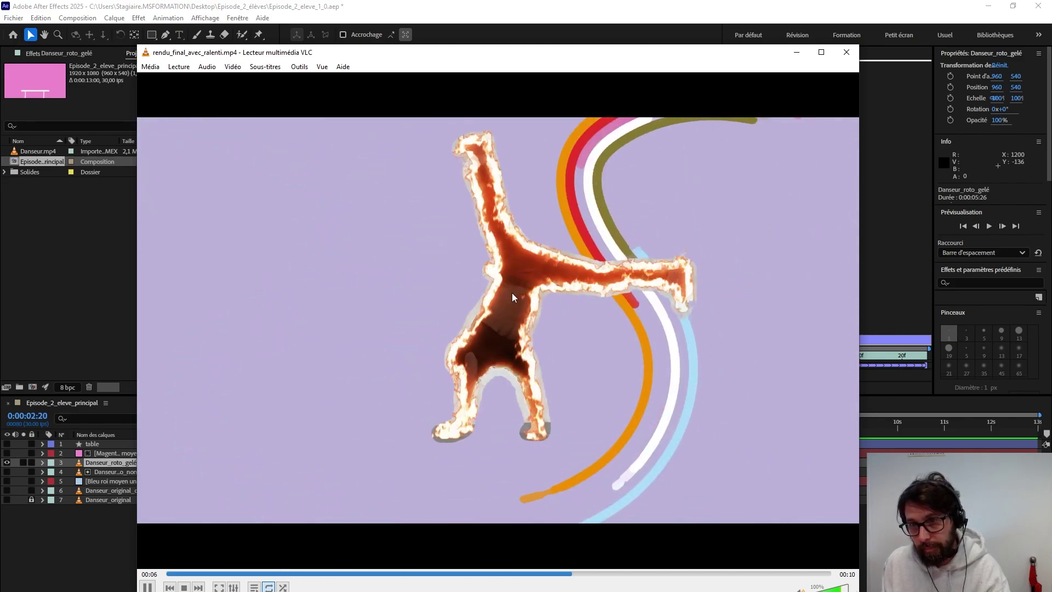
key(space)
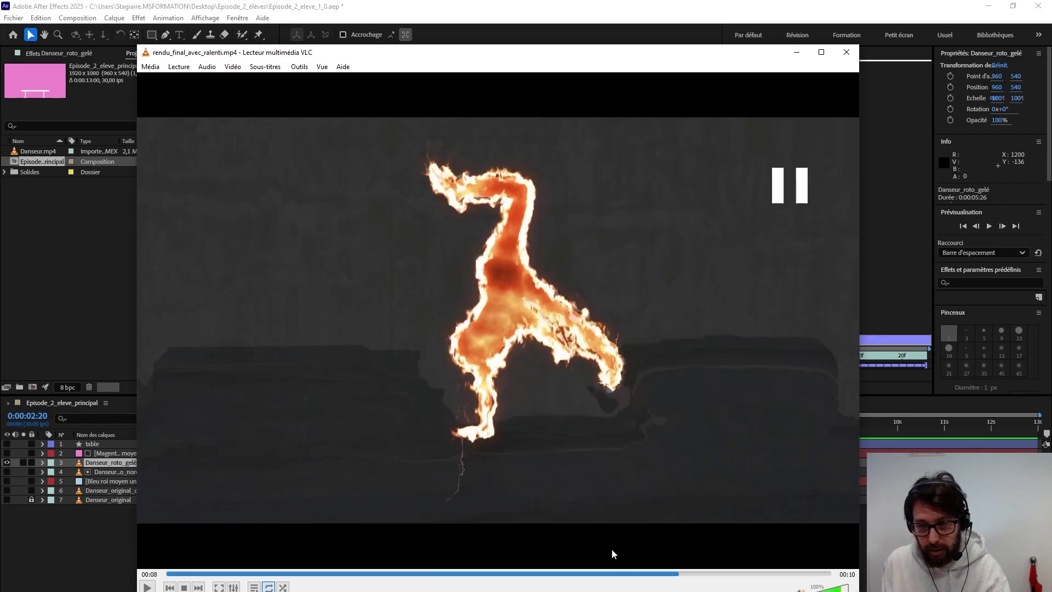
drag(677, 574, 202, 573)
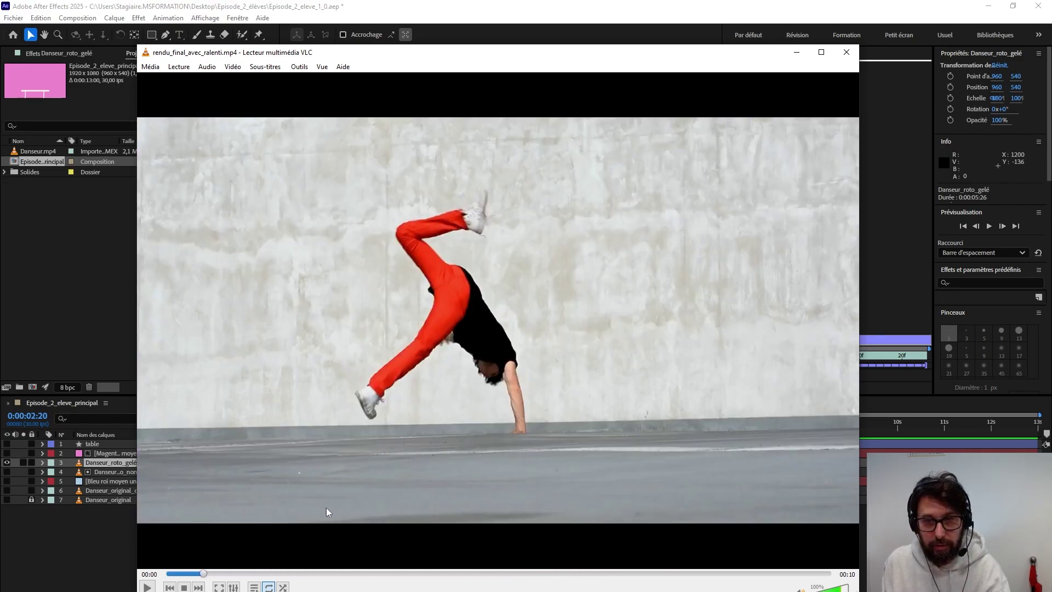
click(796, 54)
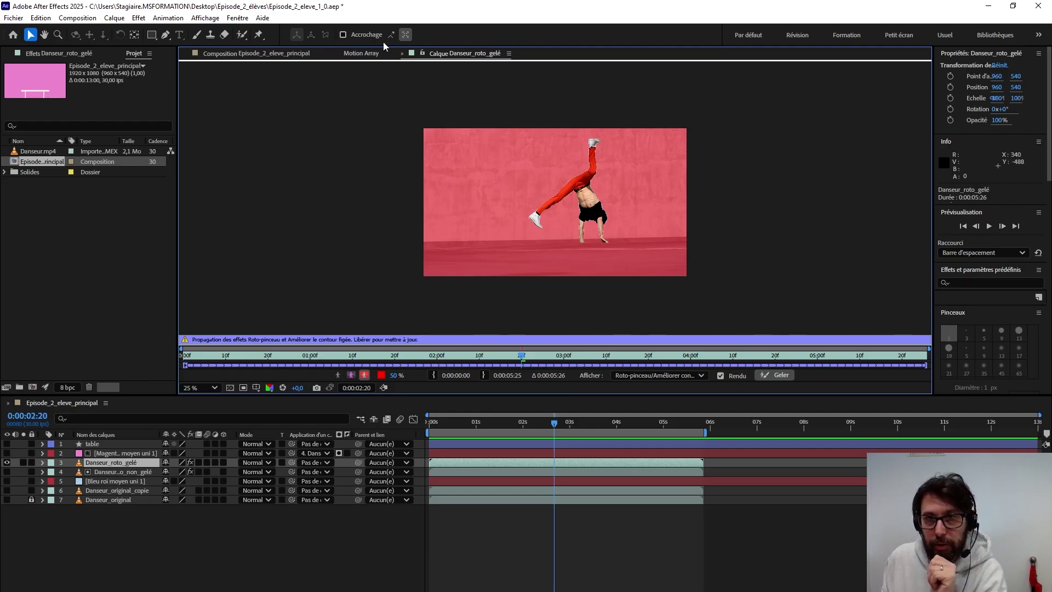
Step: Close the Danseur_roto_gelé layer view and move to 0:00:01:15 in the Episode_2_eleve_principal composition
click(400, 54)
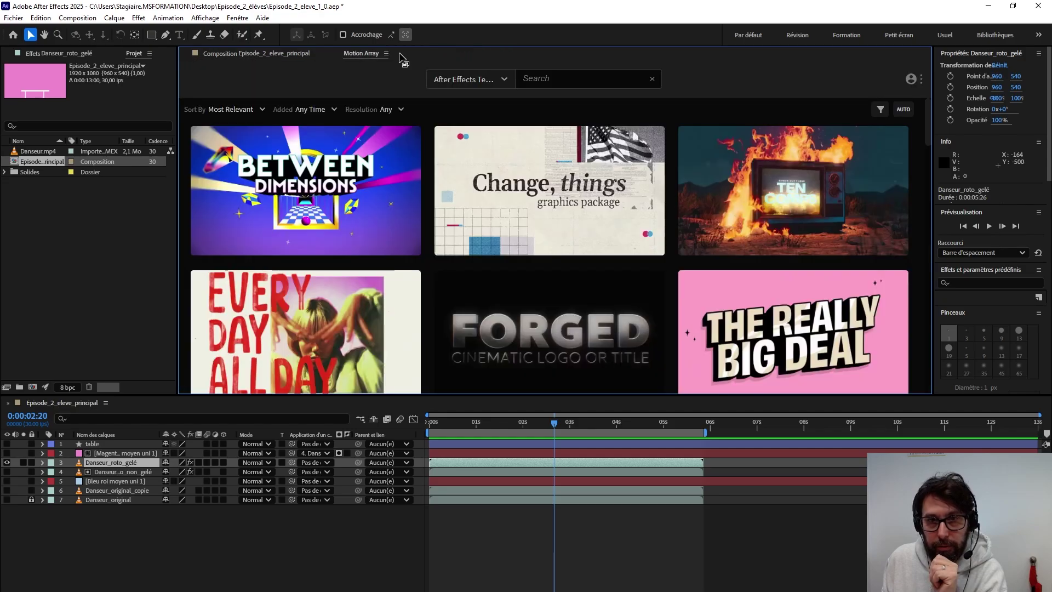
click(276, 53)
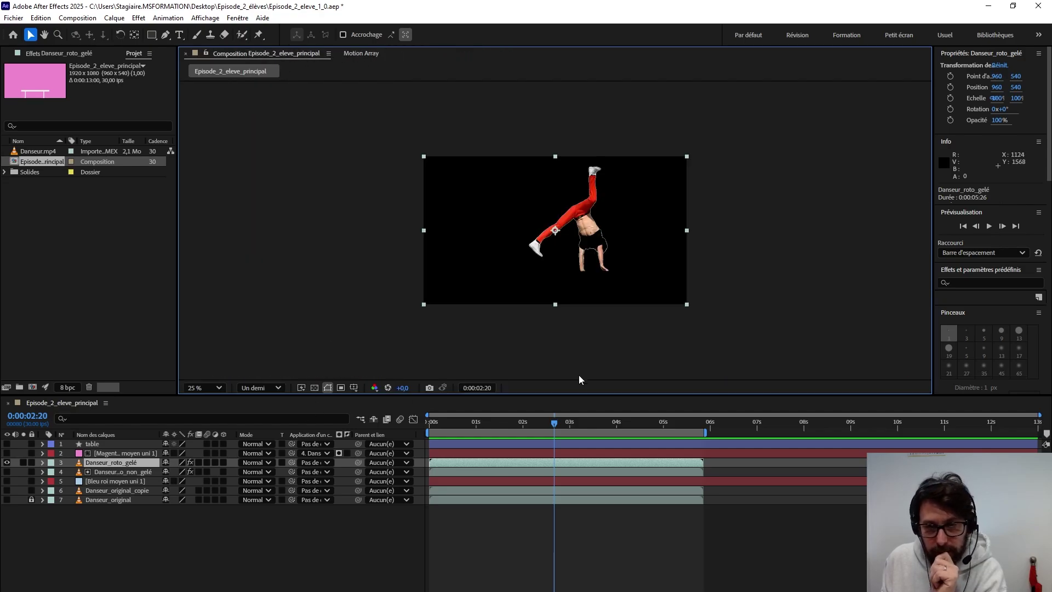
drag(559, 423, 499, 430)
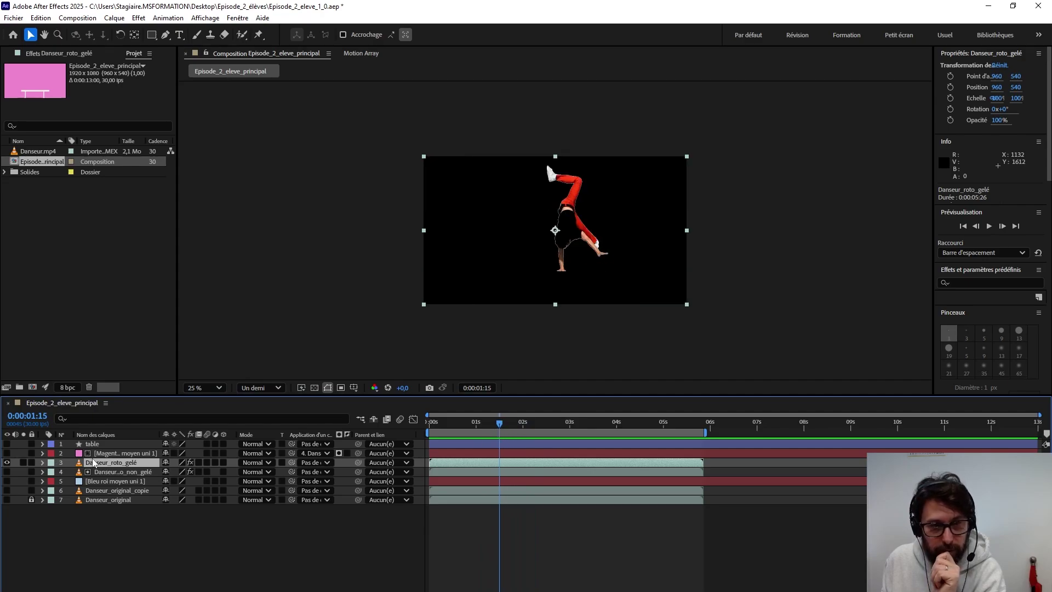
Step: Duplicate the Danseur_roto_gelé layer, then collapse and hide the original
click(43, 463)
click(62, 482)
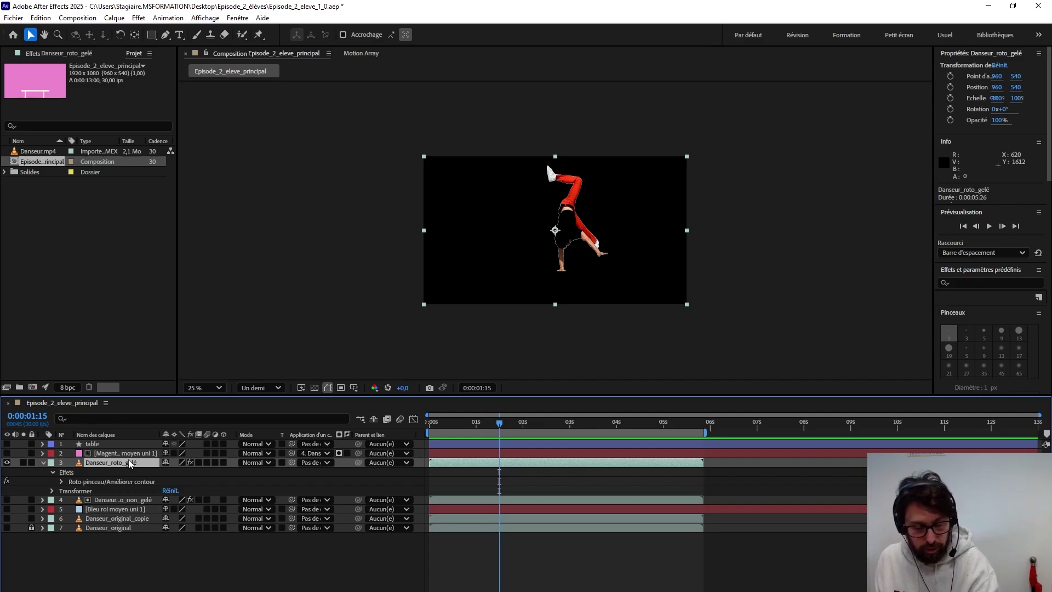
key(ctrl+d)
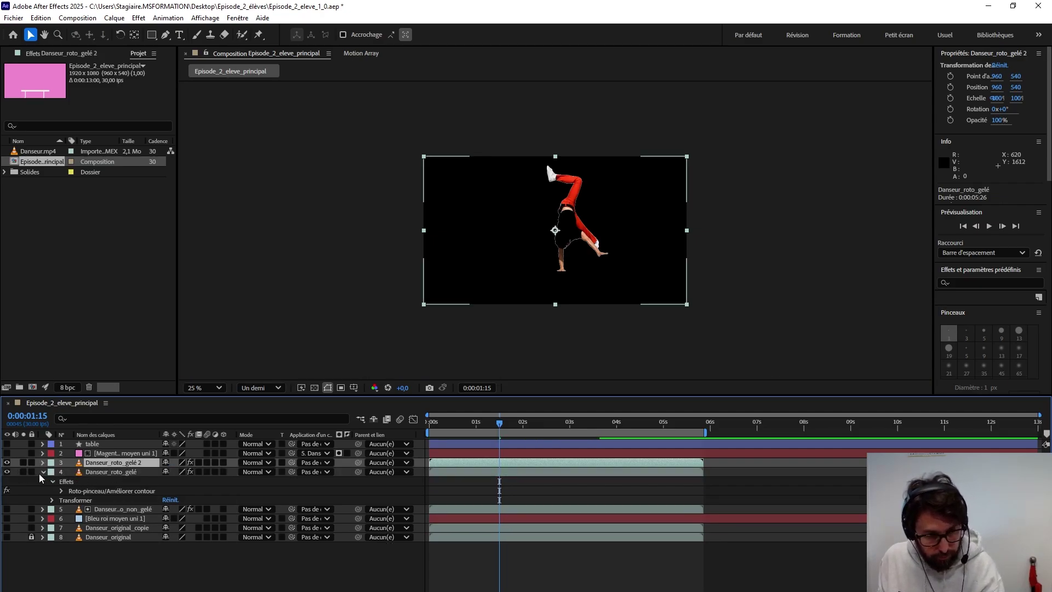
click(42, 473)
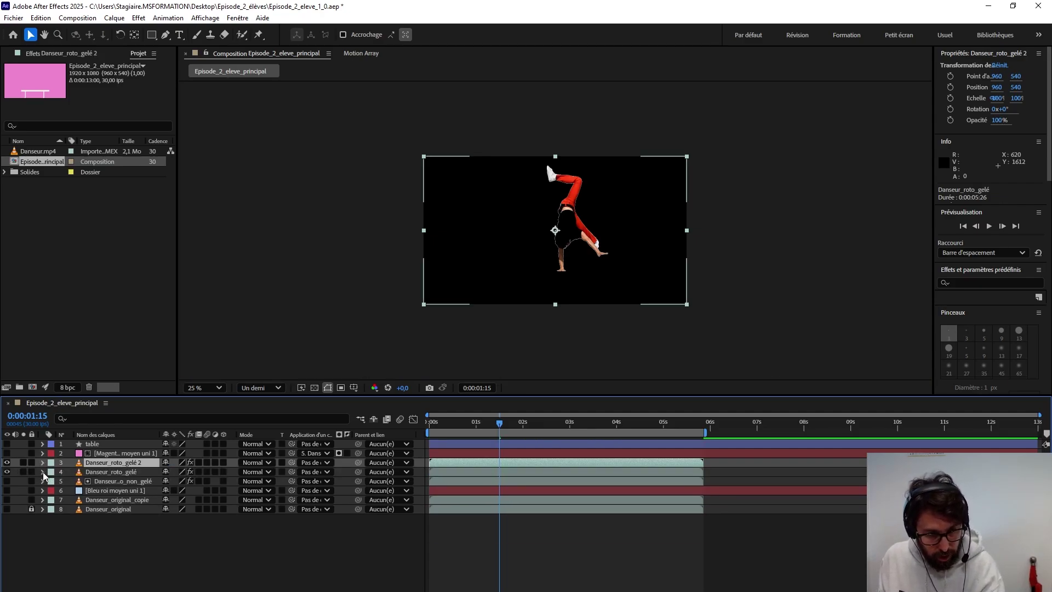
click(7, 473)
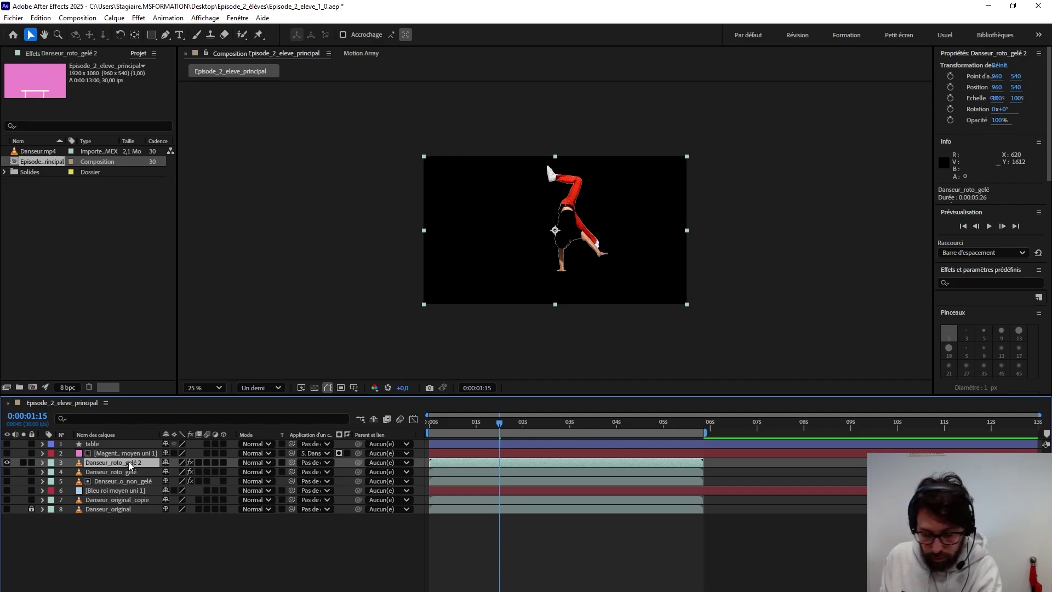
Step: Rename the duplicate of Danseur_roto_gelé as Danseur_roto_to_masque
key(Return)
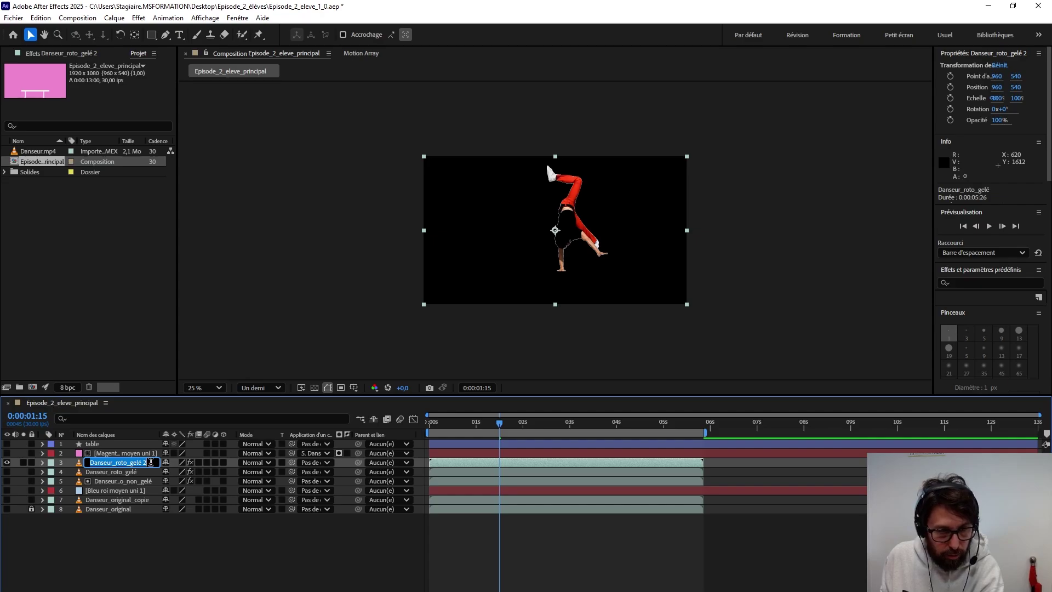
key(End)
key(BackSpace)
key(BackSpace)
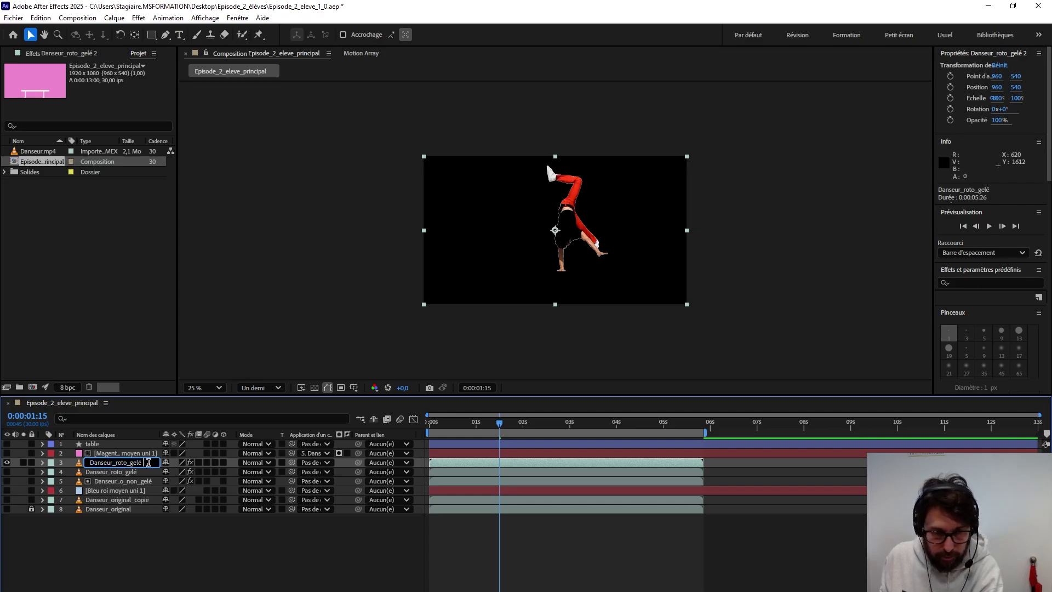
key(BackSpace)
key(BackSpace)
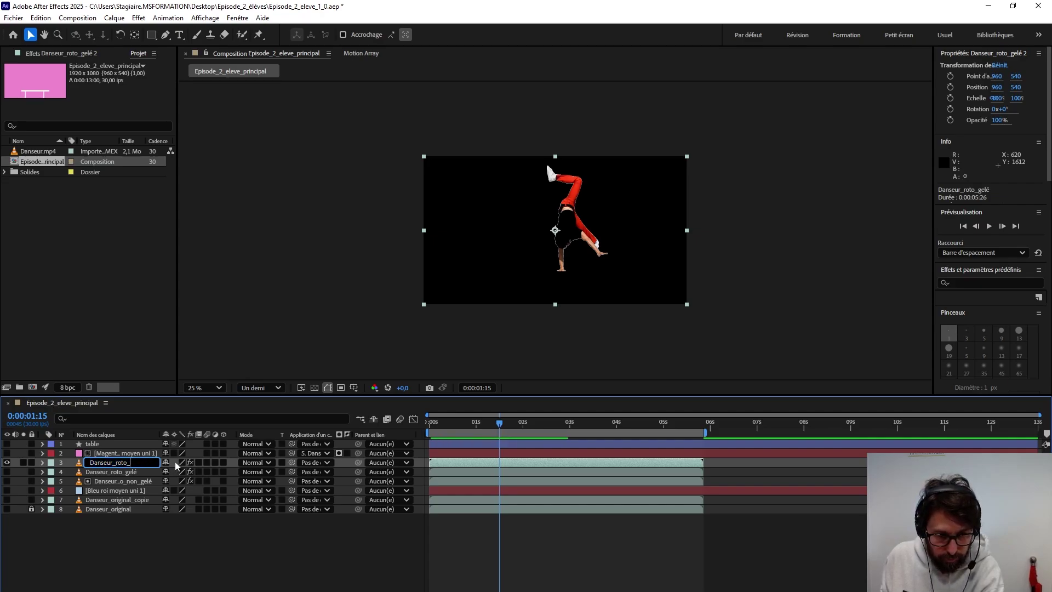
key(BackSpace)
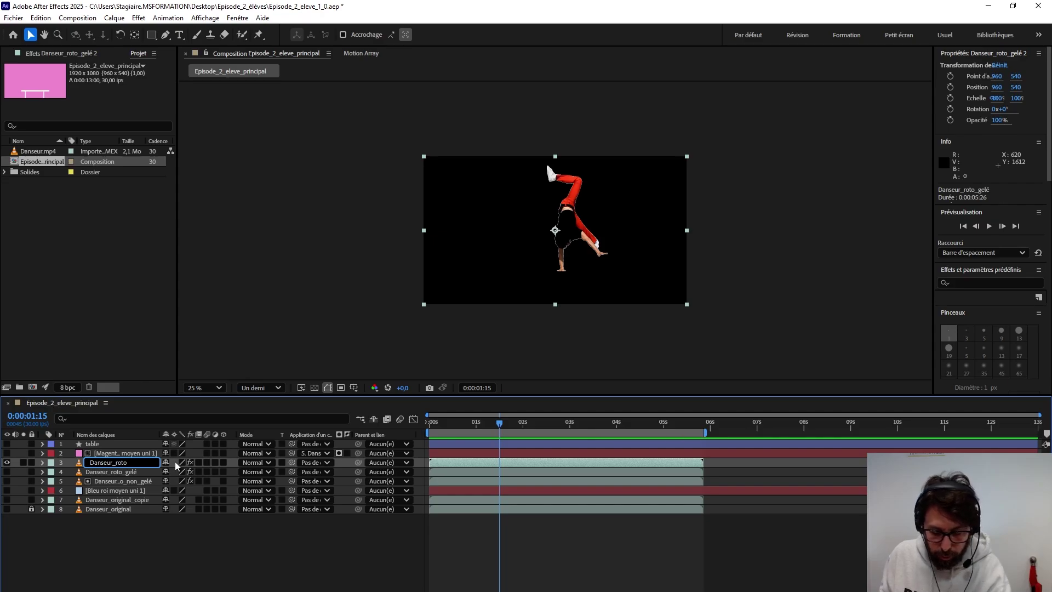
text(_t)
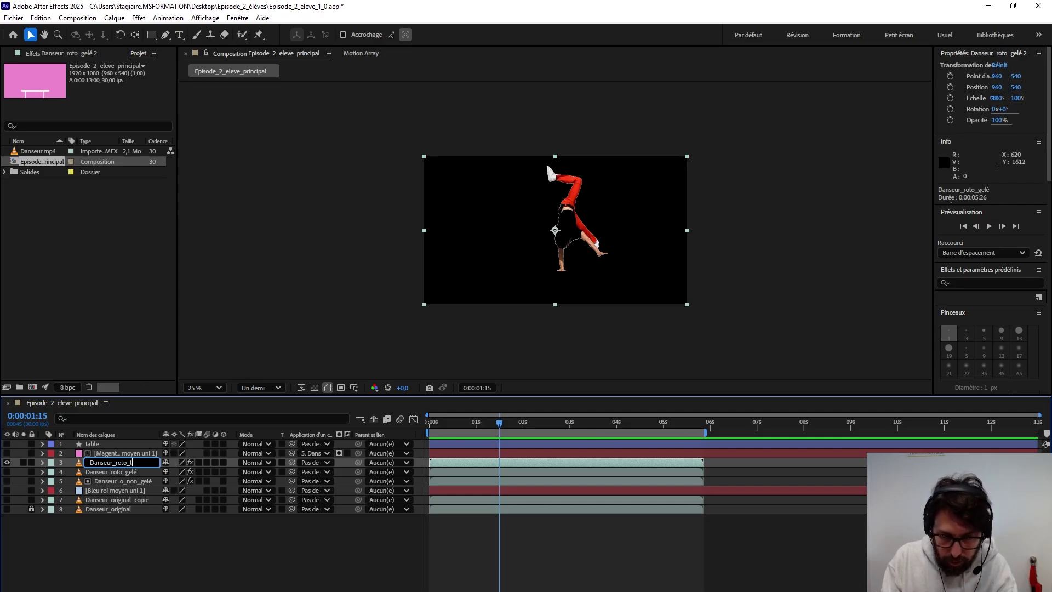
text(o_masque)
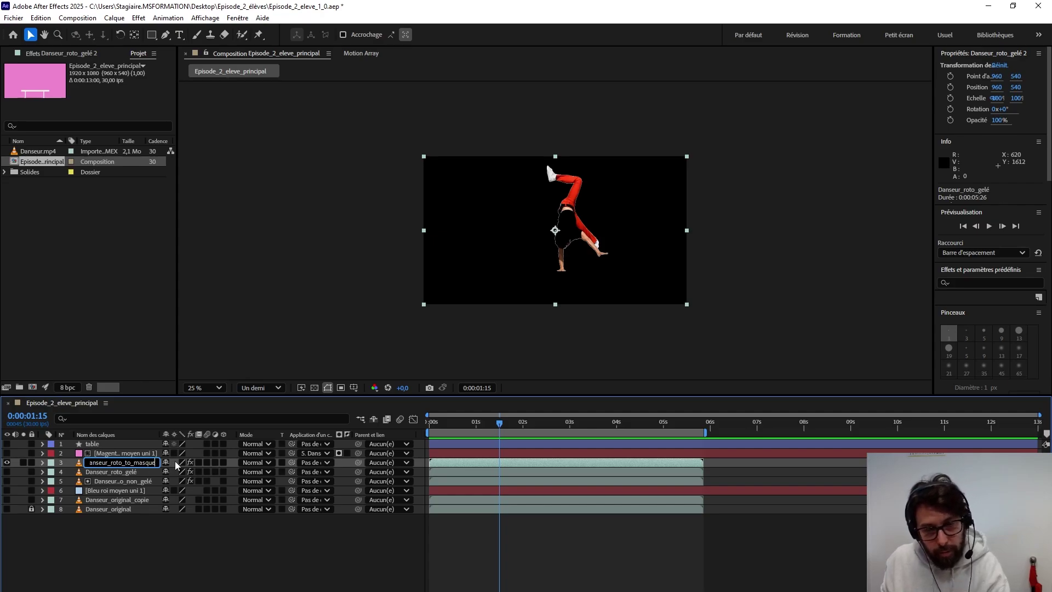
key(Return)
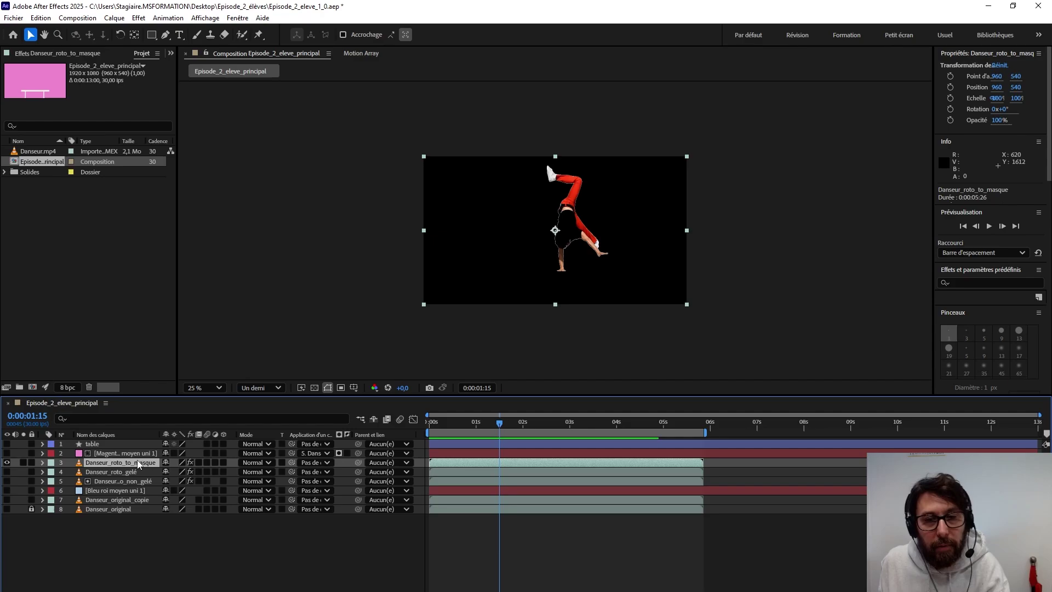
Step: Expand the Danseur_roto_to_masque layer and check which effect its Effets group contains
click(43, 462)
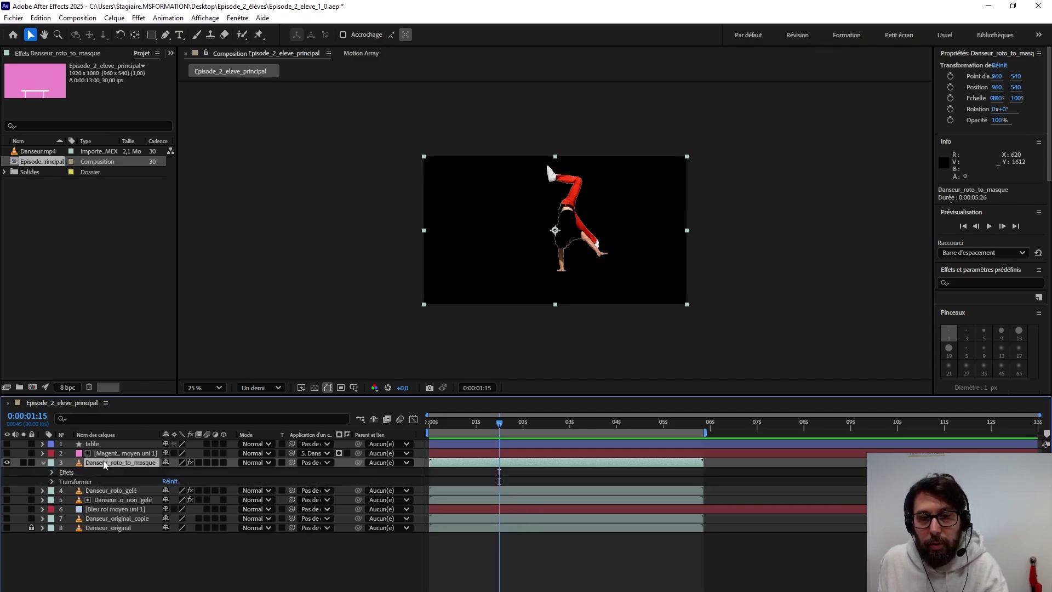
click(52, 472)
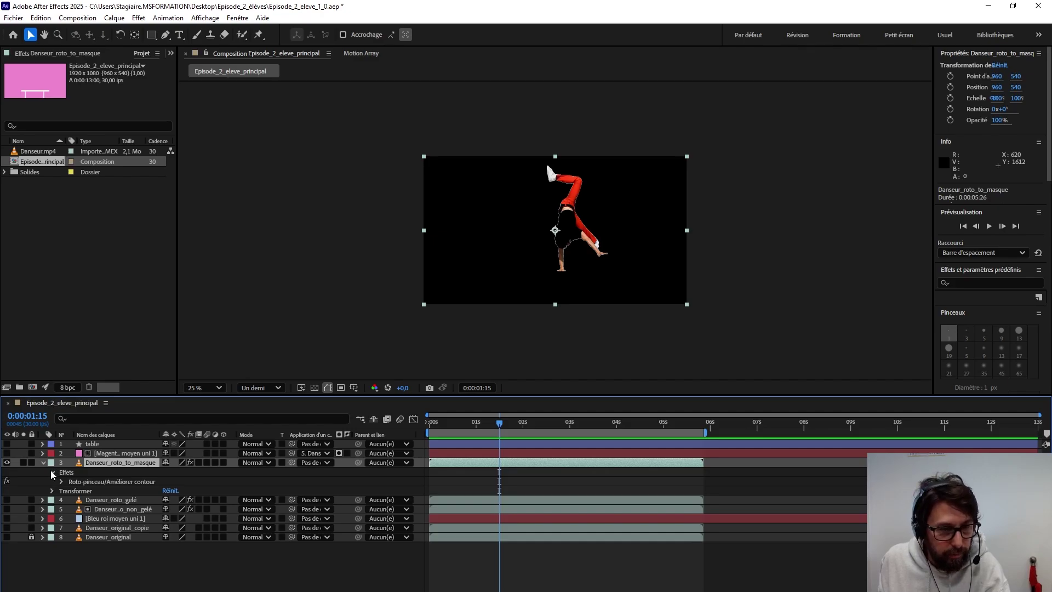
click(52, 472)
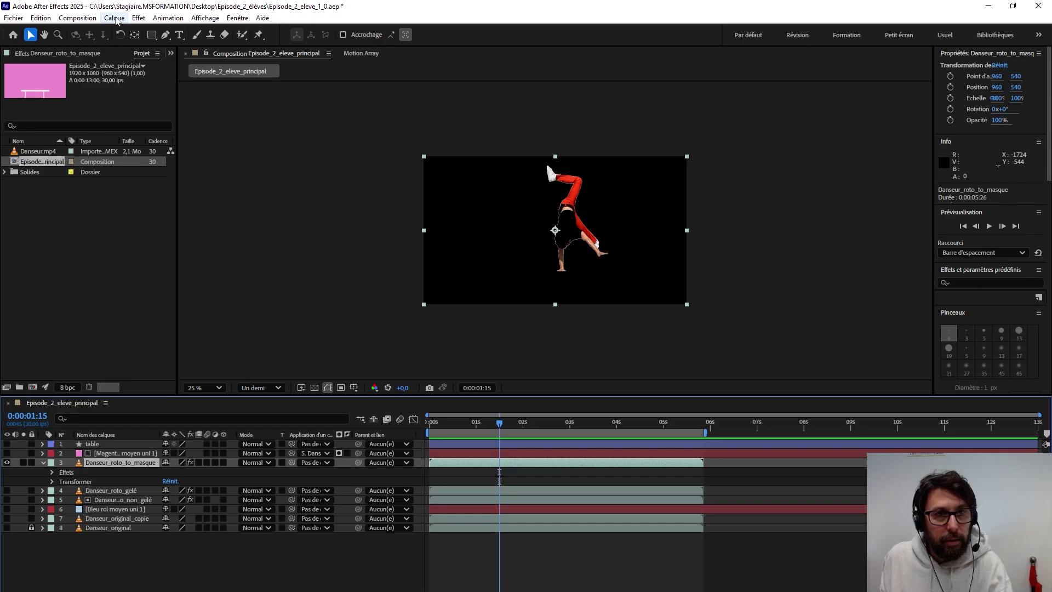
Step: Auto-trace the Danseur_roto_to_masque layer from its Alpha channel over the work area, with 1 px tolerance, 10 px minimum area and 50 % threshold
click(115, 18)
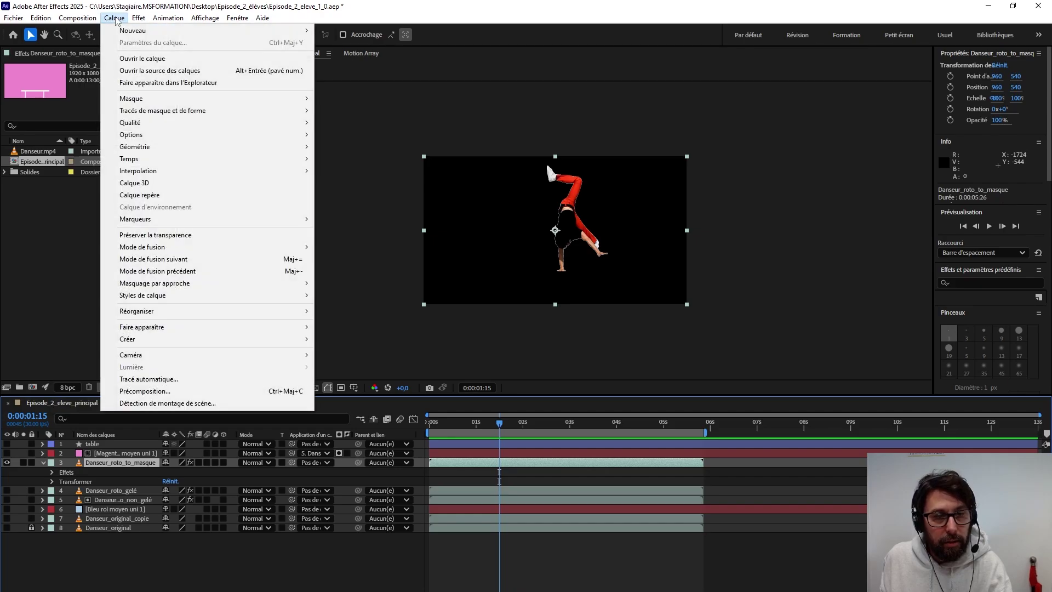
click(152, 380)
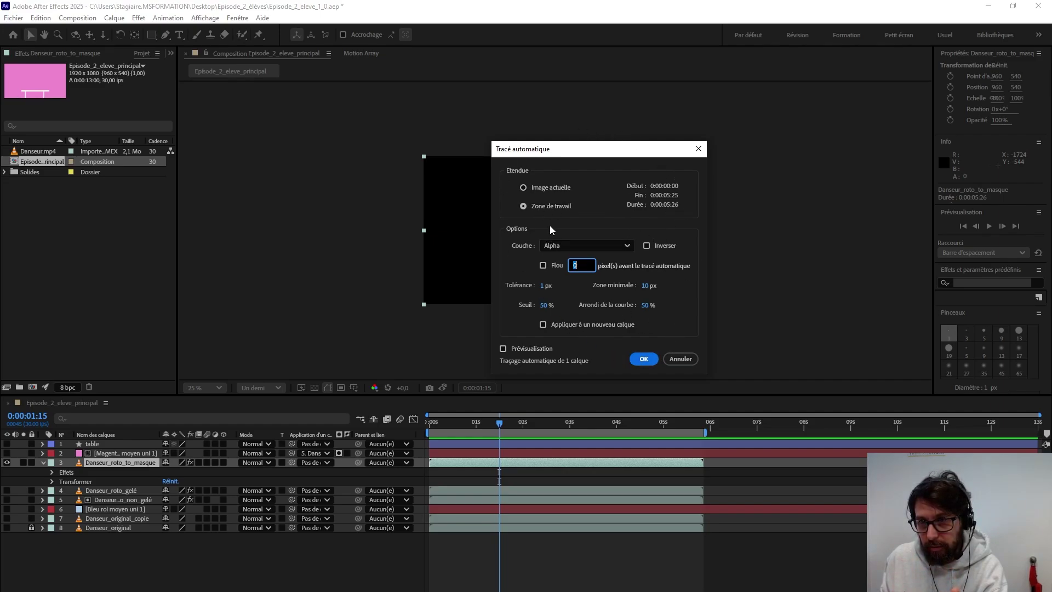
click(644, 359)
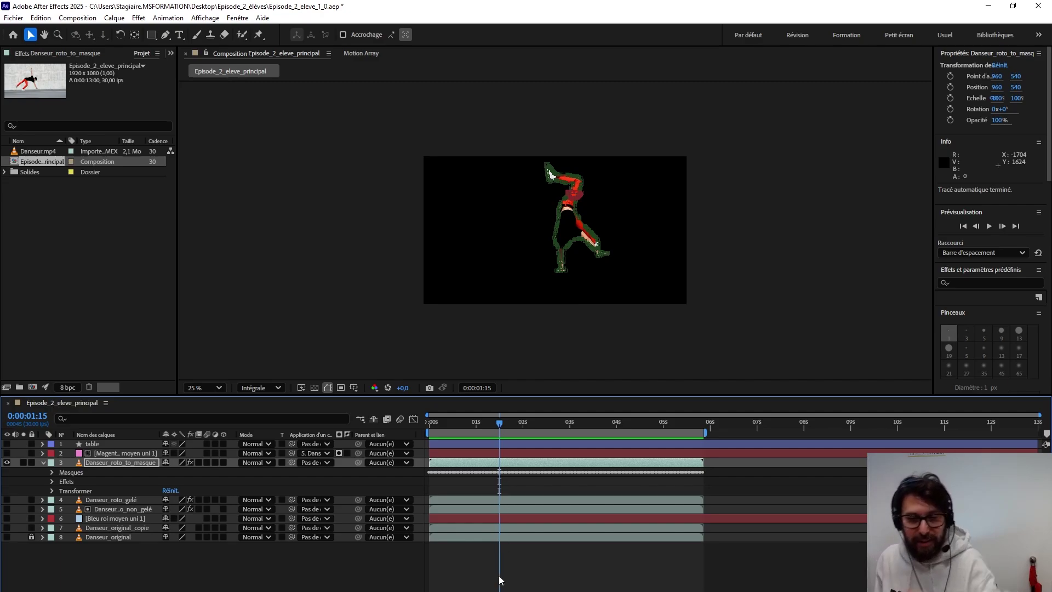
Step: Expand Masque 1 and Masque 2 of Danseur_roto_to_masque and examine their outlines and frame-by-frame keyframes at 0:00:01:03
key(semicolon)
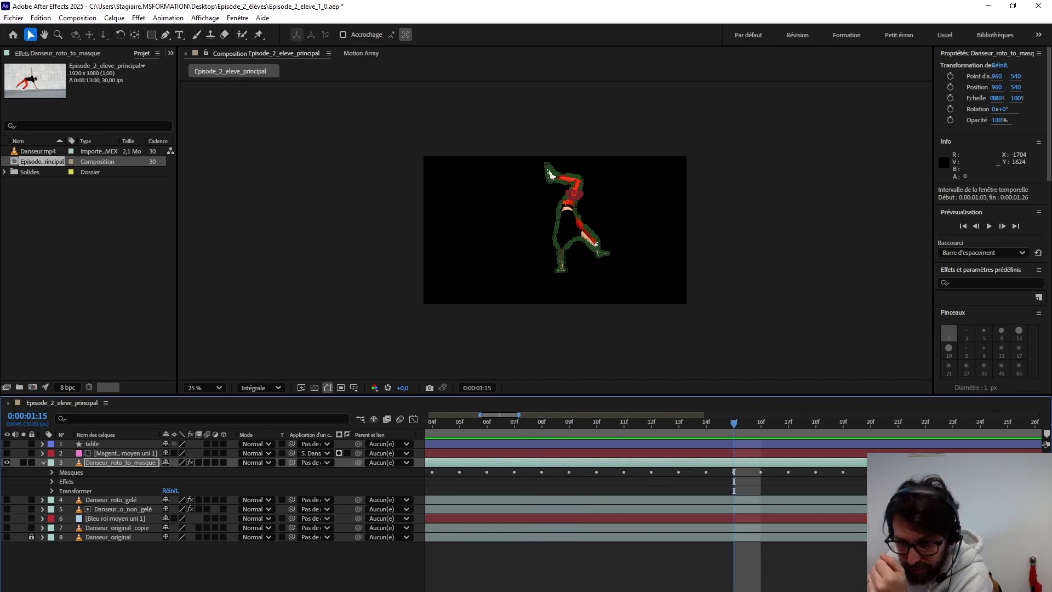
click(52, 471)
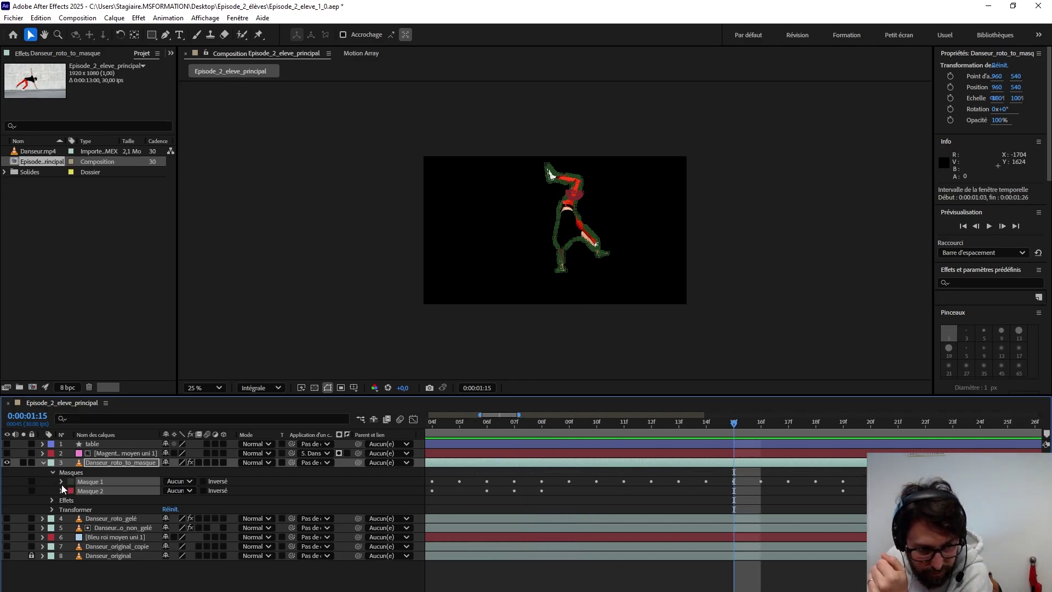
click(60, 481)
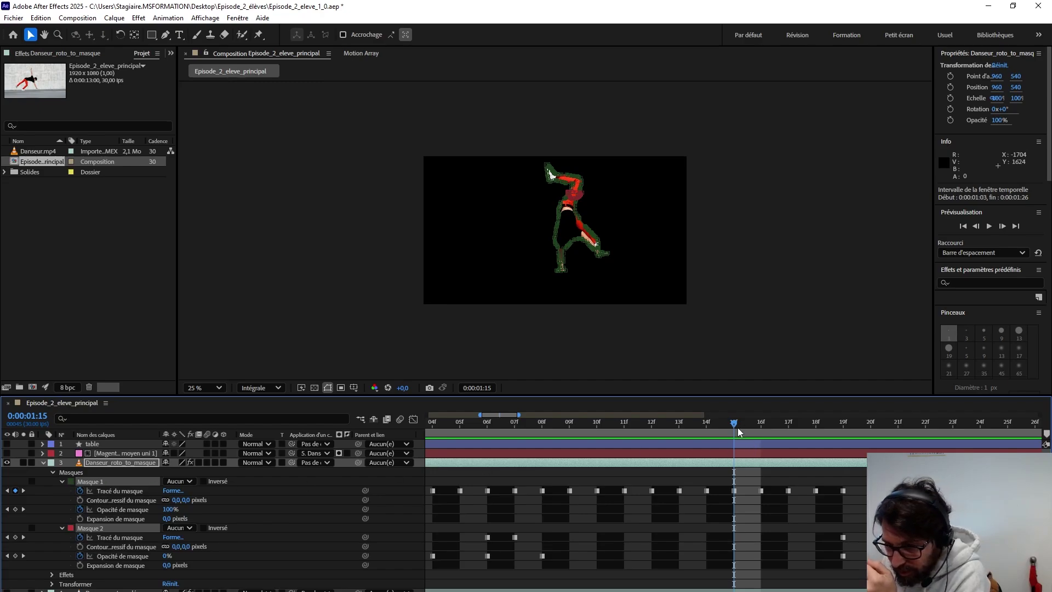
drag(734, 426, 517, 465)
scroll(557, 223, up, 6)
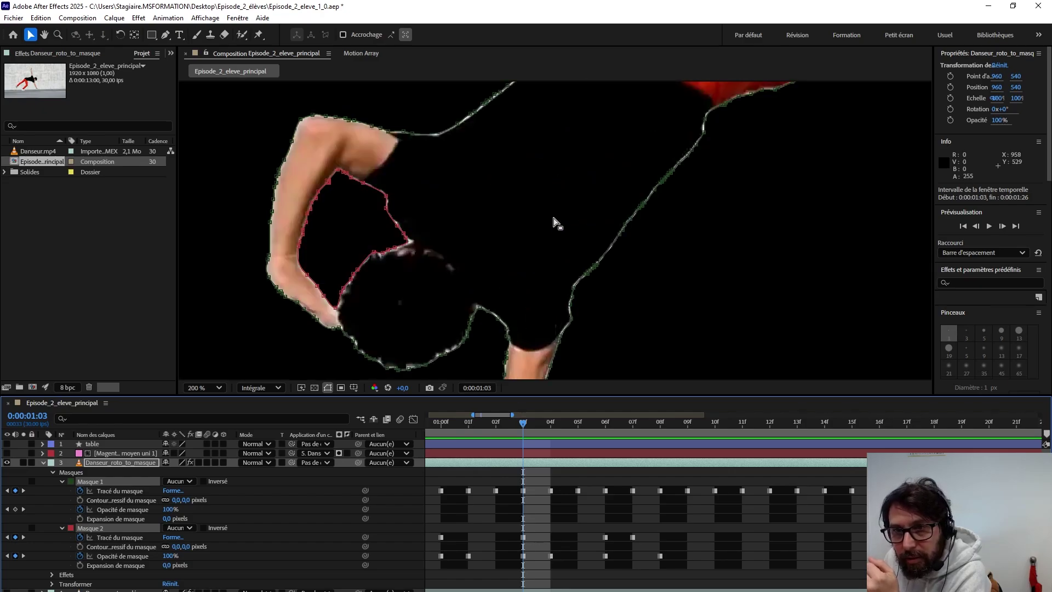
mouse_move(598, 162)
mouse_down()
mouse_move(559, 312)
mouse_move(596, 281)
mouse_move(603, 175)
mouse_up()
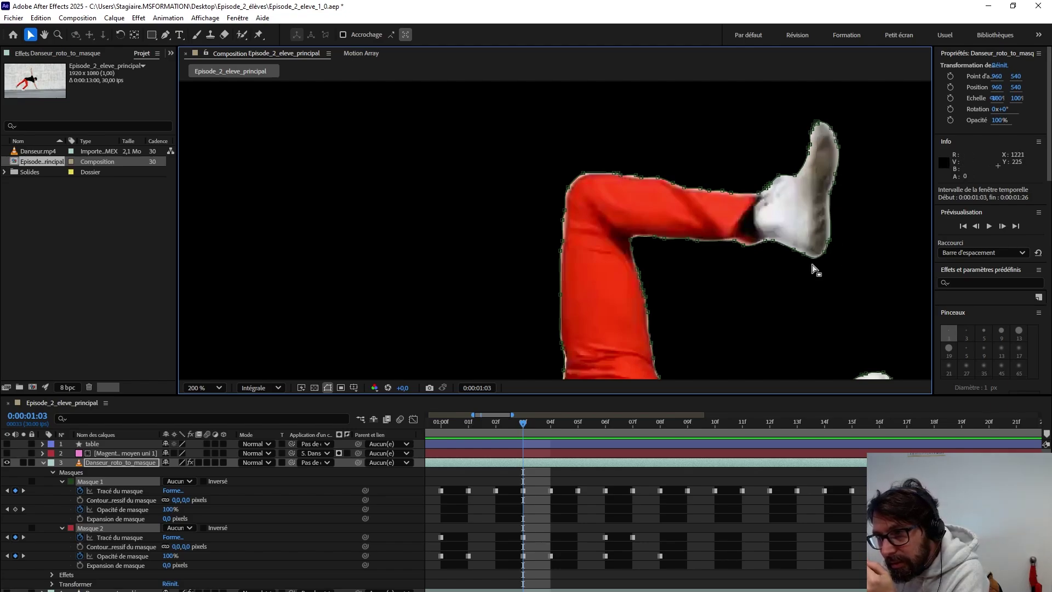
scroll(669, 242, down, 5)
scroll(669, 241, up, 3)
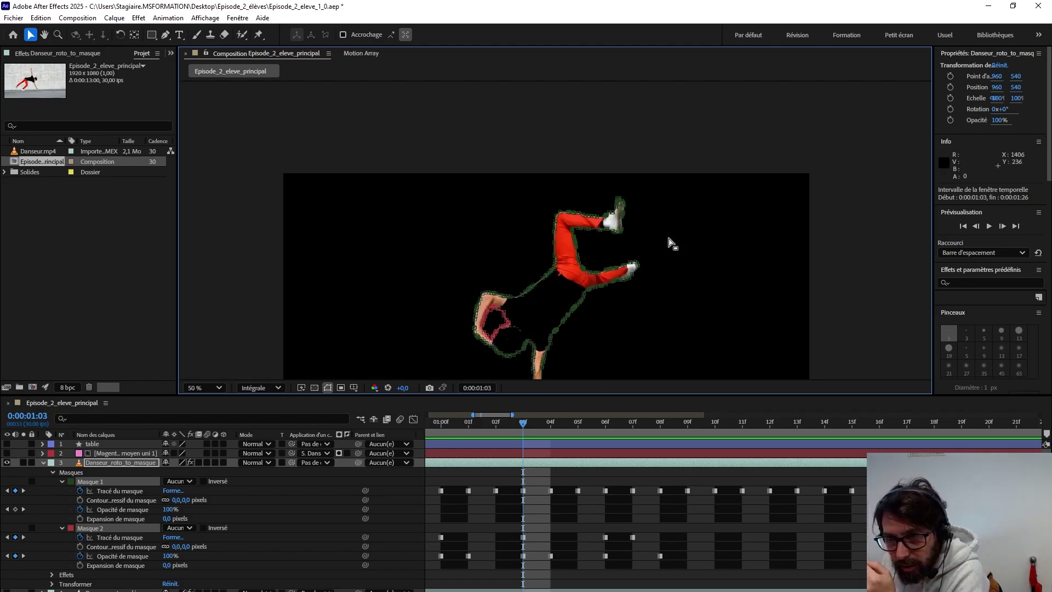
Step: Scrub between 0:00:01:02 and 0:00:01:14 to check how both masks follow the dancer, ending at 0:00:01:03
drag(521, 424, 821, 467)
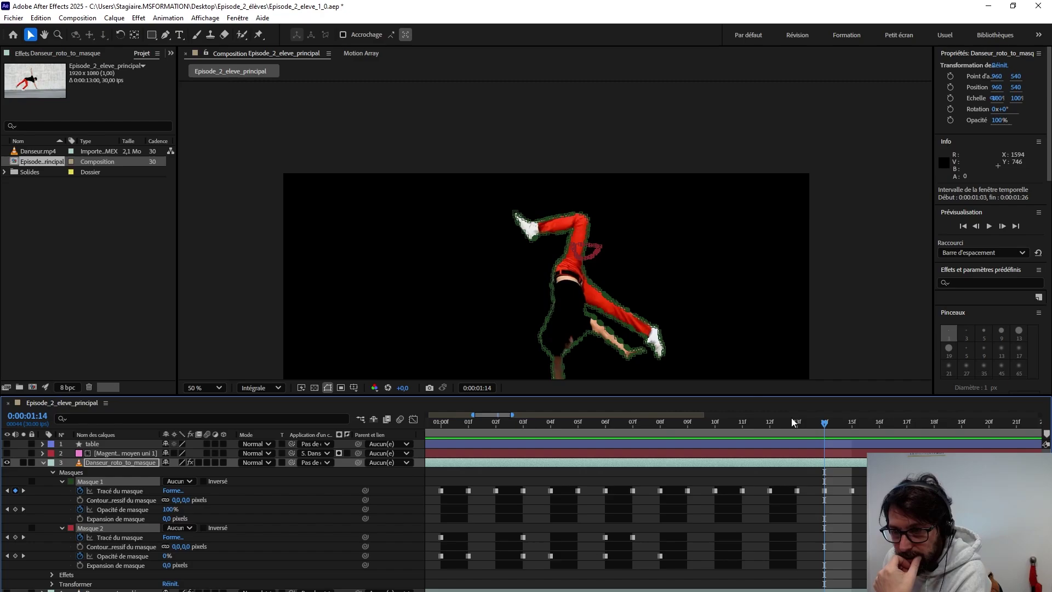
drag(824, 423, 627, 463)
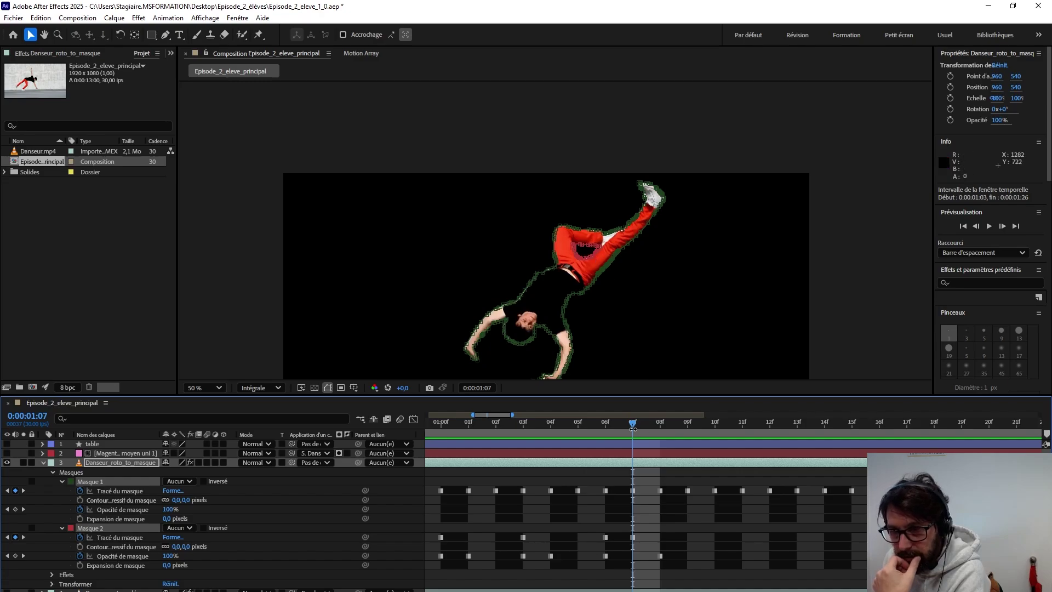
drag(633, 427, 485, 445)
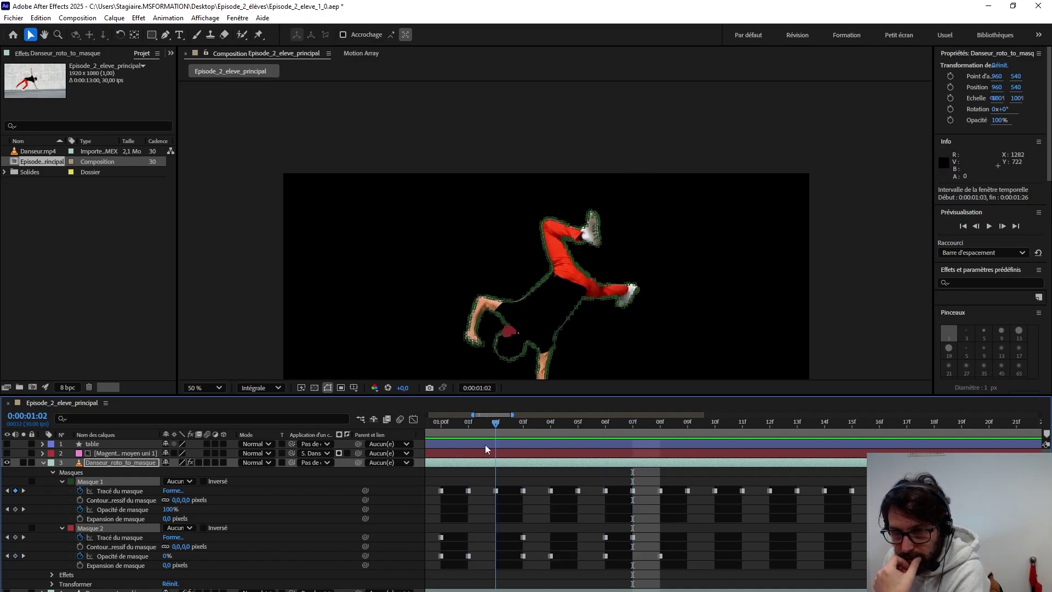
click(521, 442)
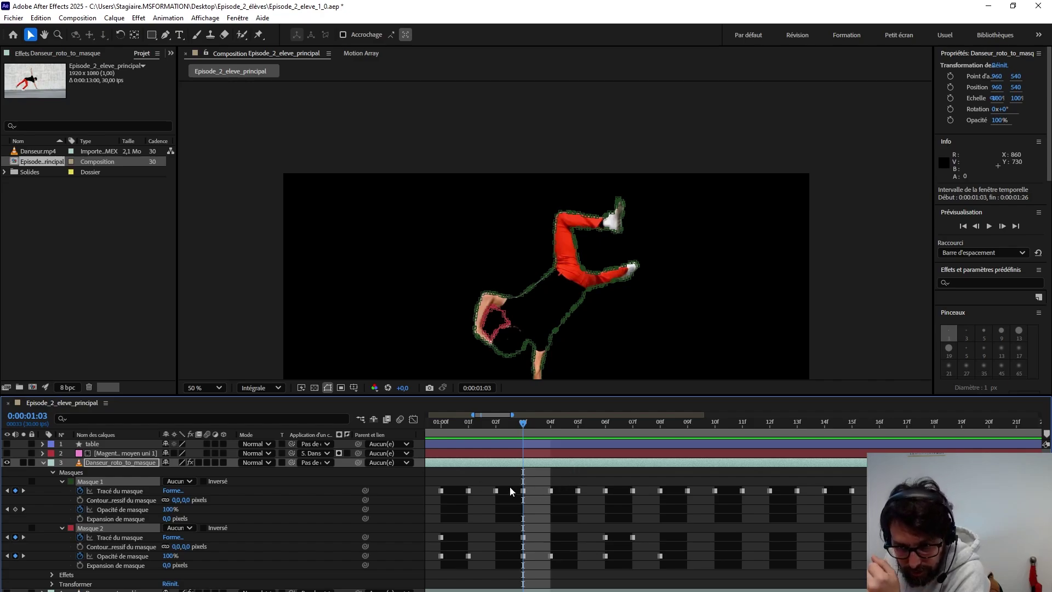
scroll(604, 291, down, 2)
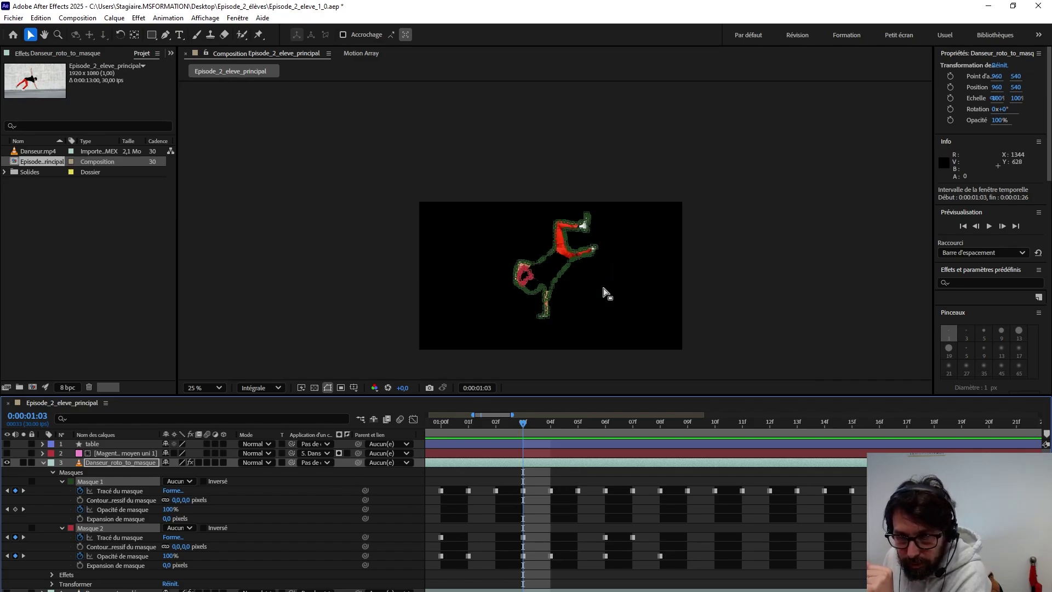
scroll(605, 292, up, 2)
scroll(604, 292, down, 2)
scroll(605, 291, up, 2)
scroll(604, 291, down, 2)
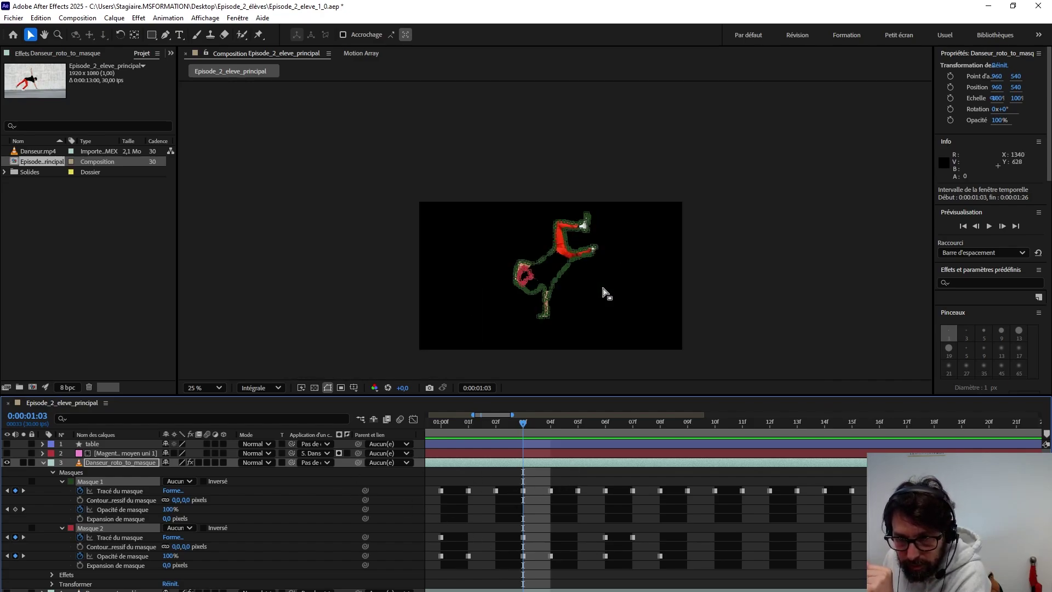
Step: Collapse the properties of both masks and hide the Danseur_original layer
click(61, 527)
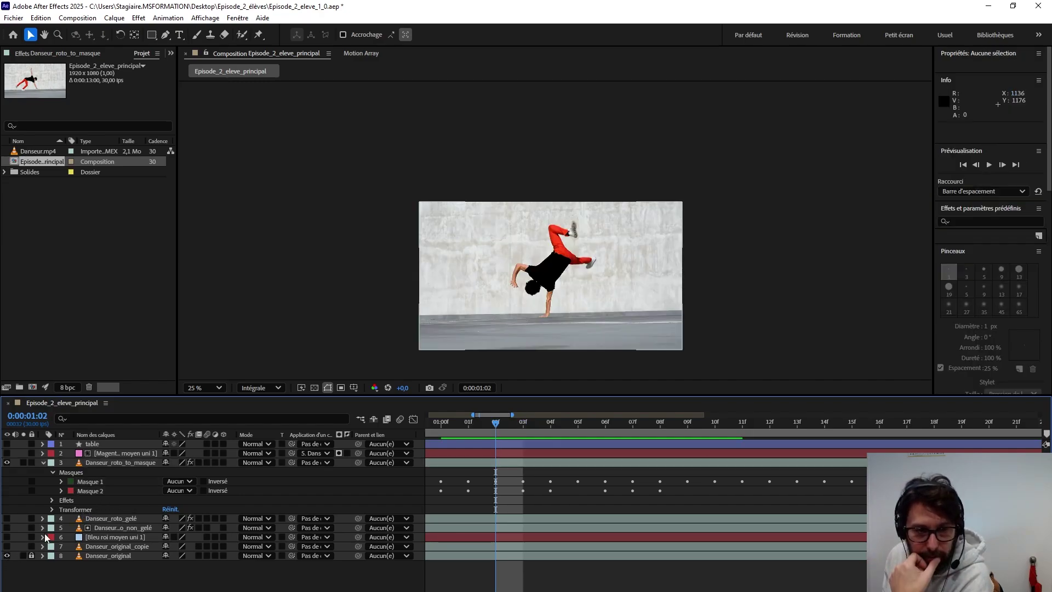
click(6, 555)
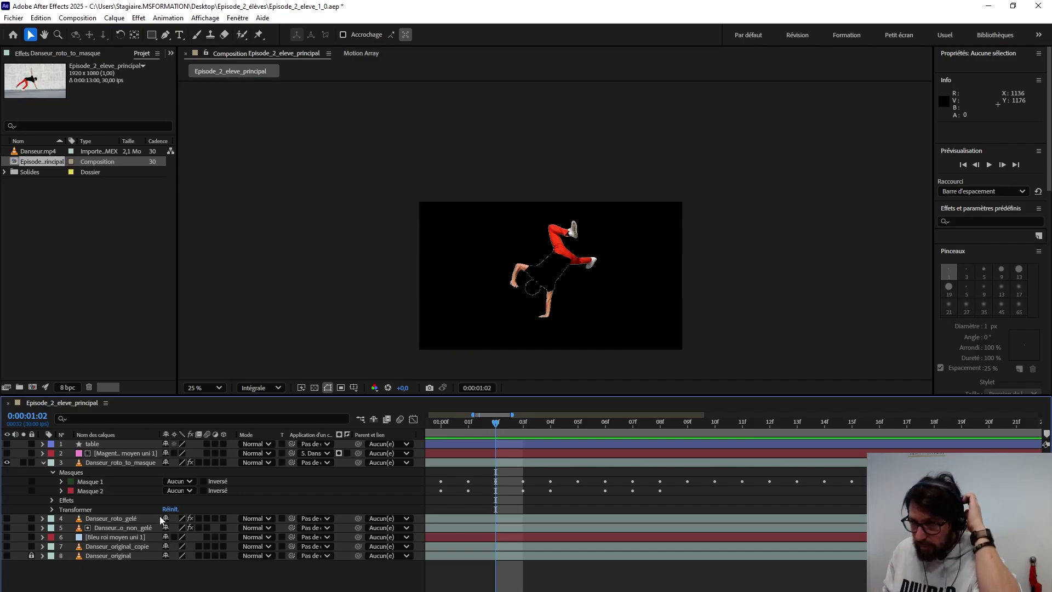
mouse_move(497, 428)
mouse_down()
mouse_move(675, 442)
mouse_move(495, 449)
mouse_up()
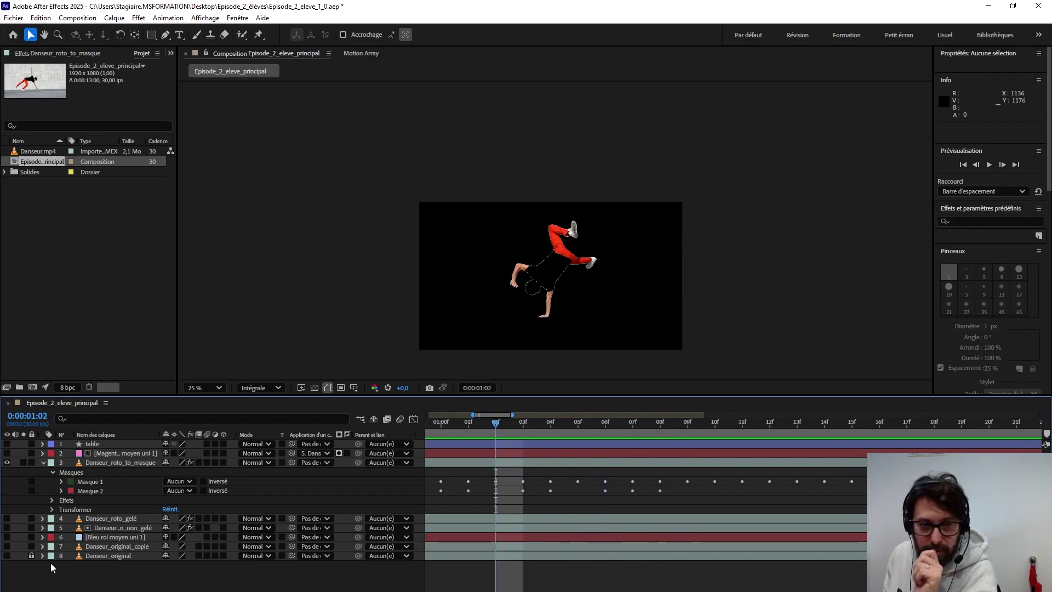
Step: Expand Masque 1 and examine its Tracé du masque keyframes across the layer's whole duration
click(59, 508)
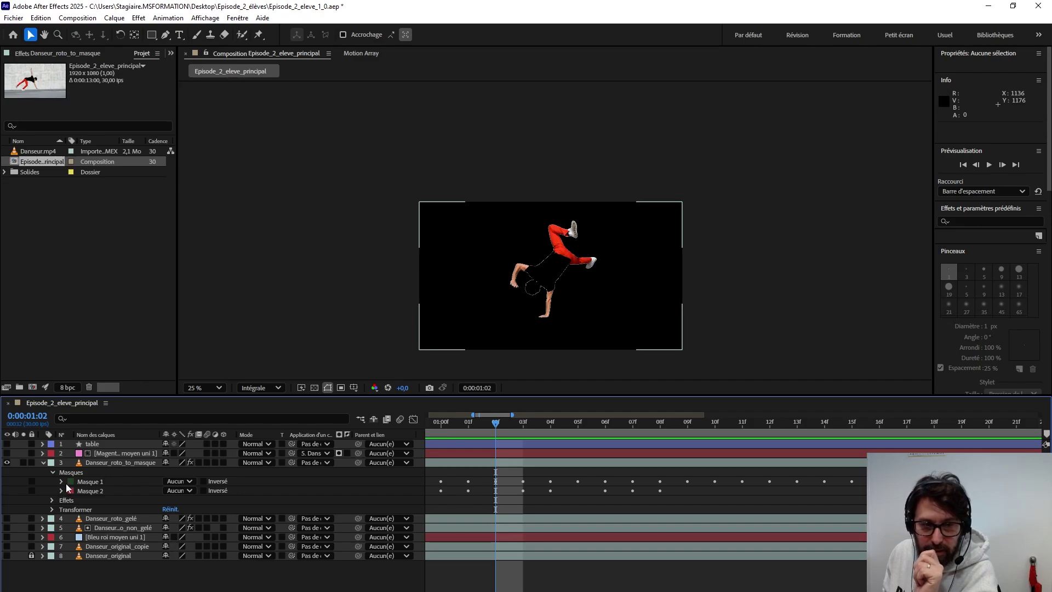
click(60, 481)
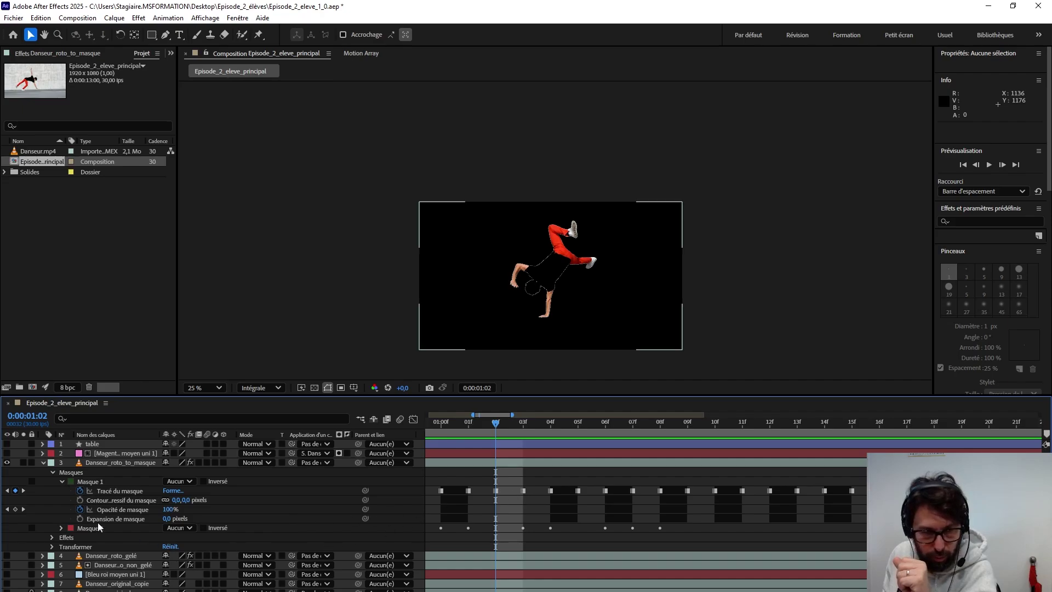
click(97, 482)
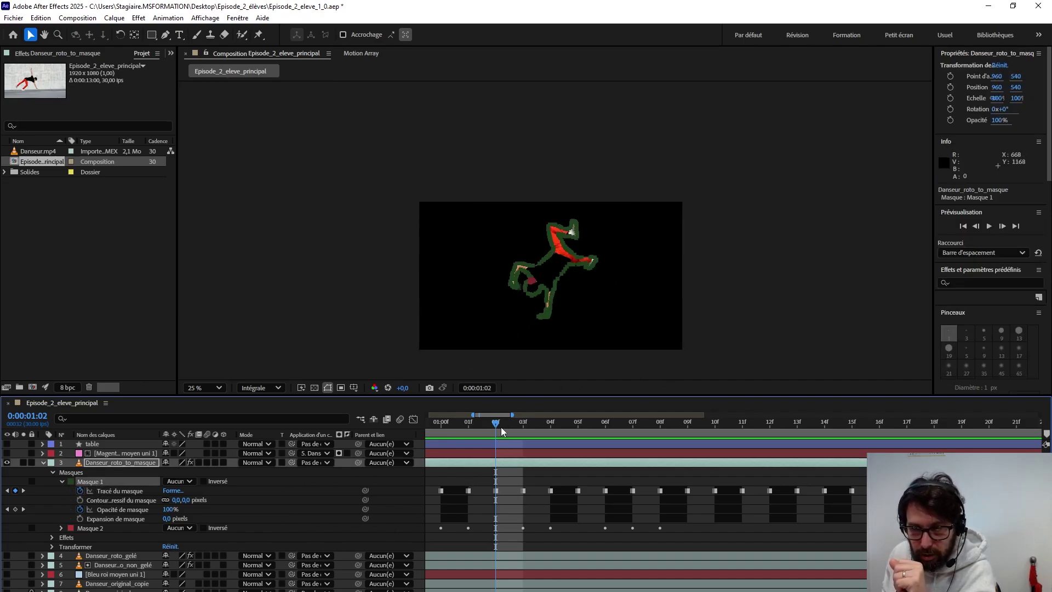
drag(512, 414, 907, 422)
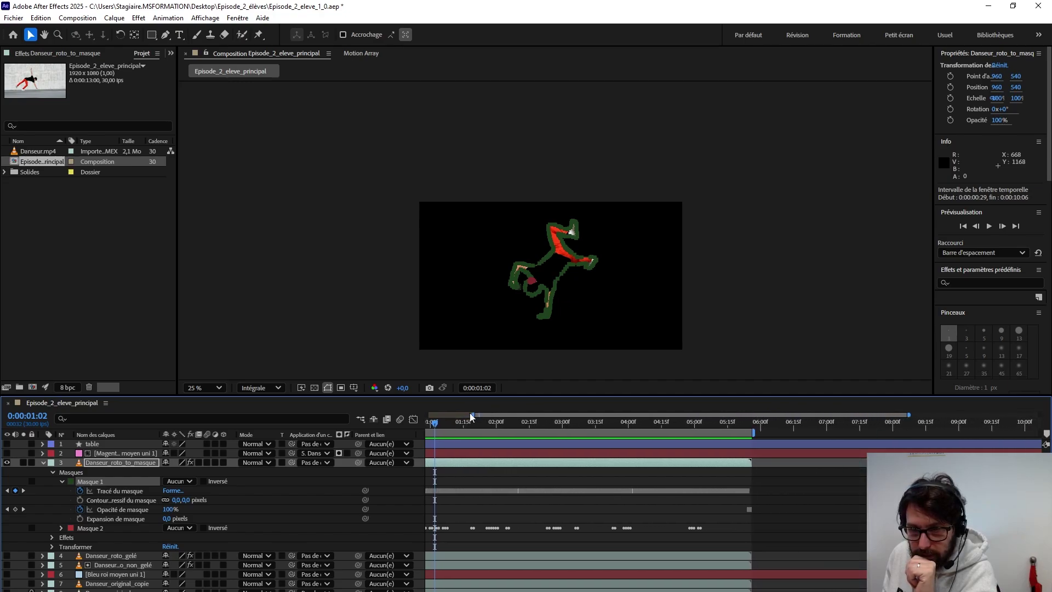
drag(471, 416, 427, 415)
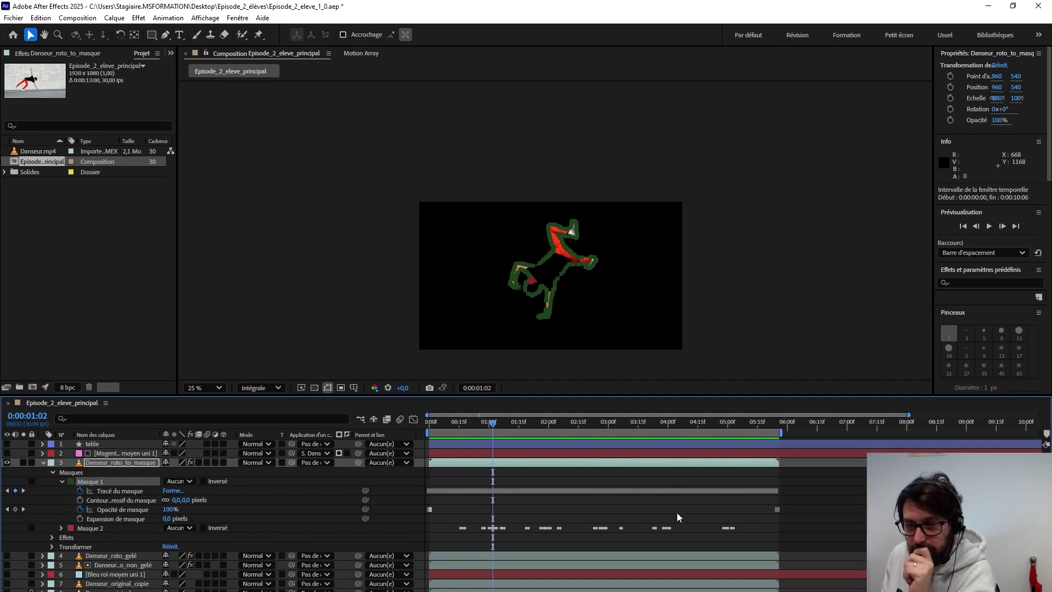
Step: Add an Expansion de masque keyframe of 21 pixels to Masque 1 at 0:00:00:21
click(426, 341)
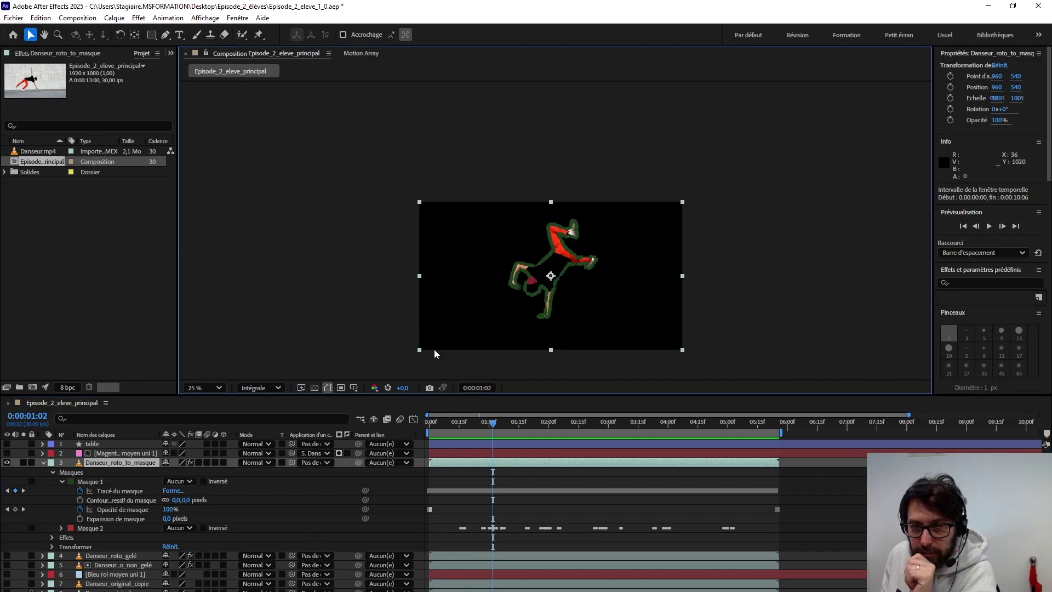
click(387, 355)
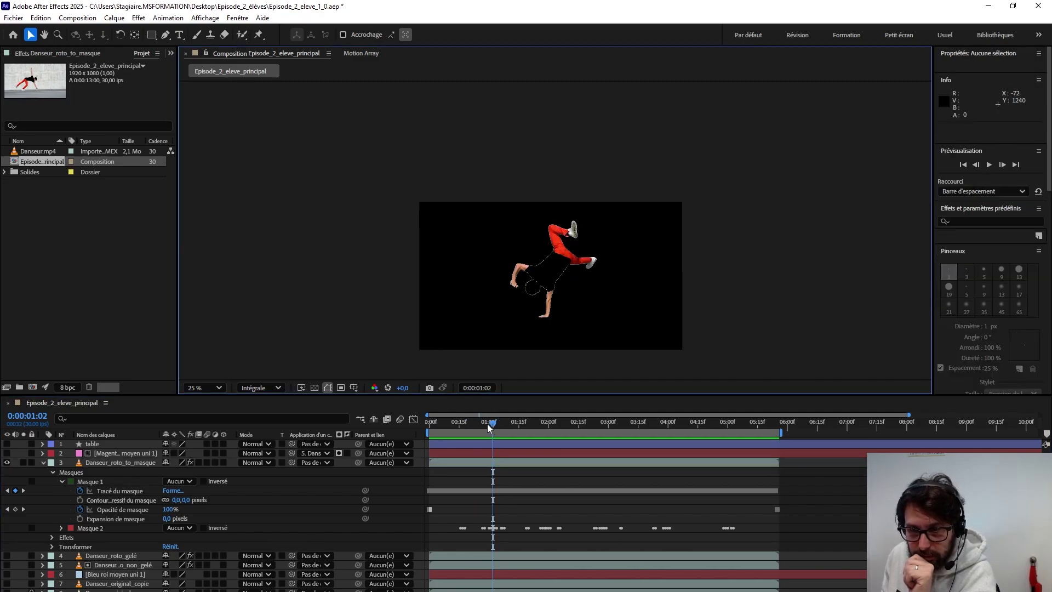
mouse_move(488, 423)
mouse_down()
mouse_move(409, 428)
mouse_move(469, 425)
mouse_up()
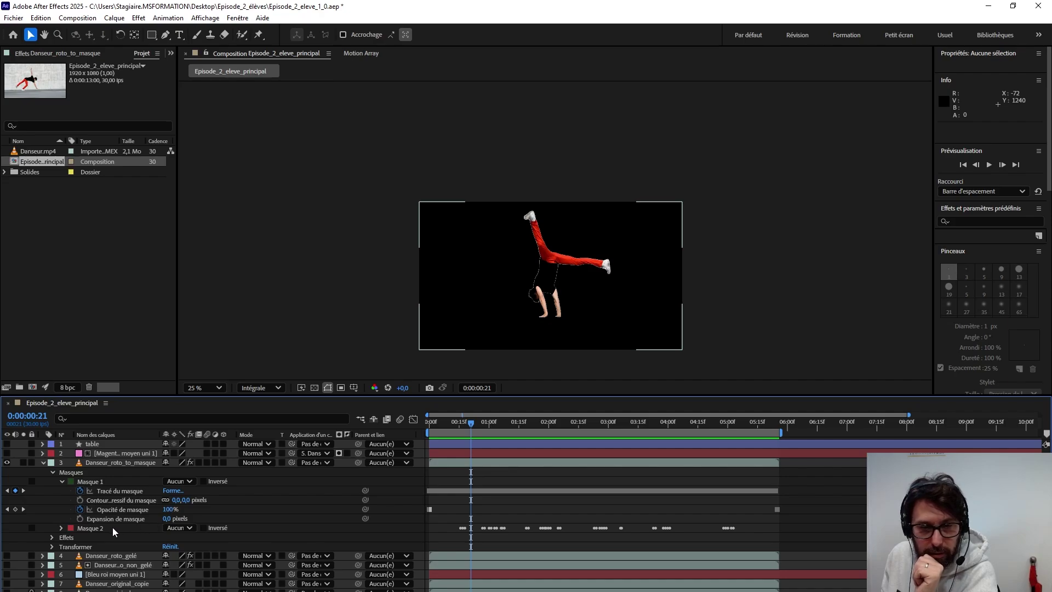
click(81, 518)
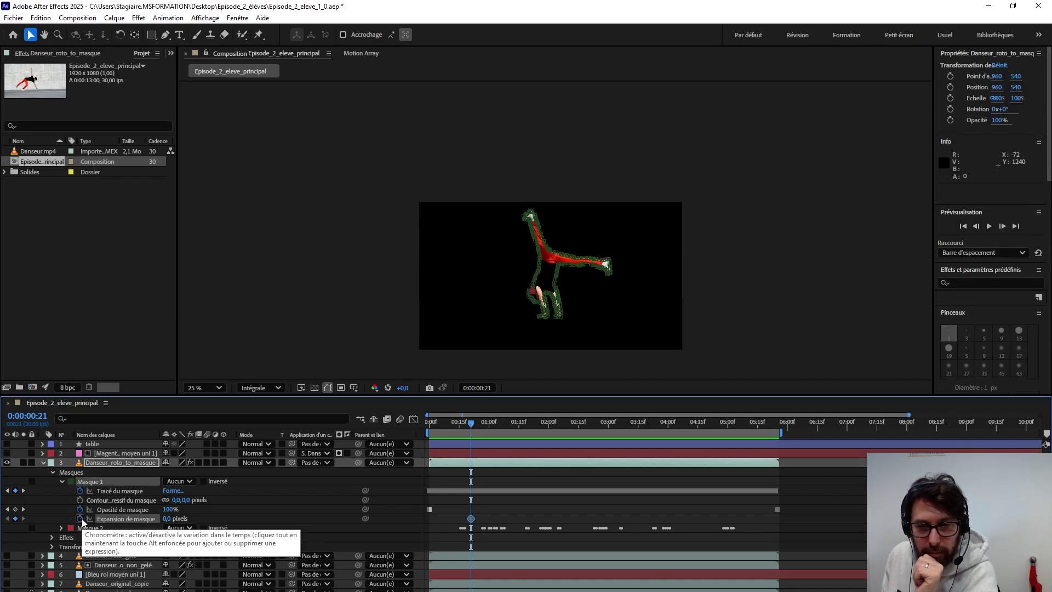
click(167, 518)
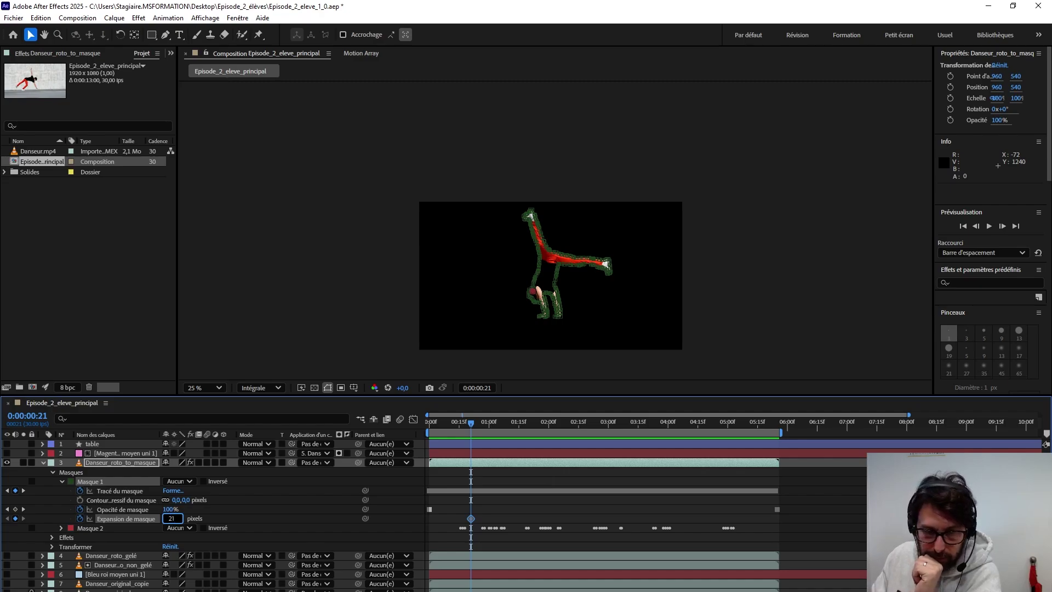
text(21)
key(Return)
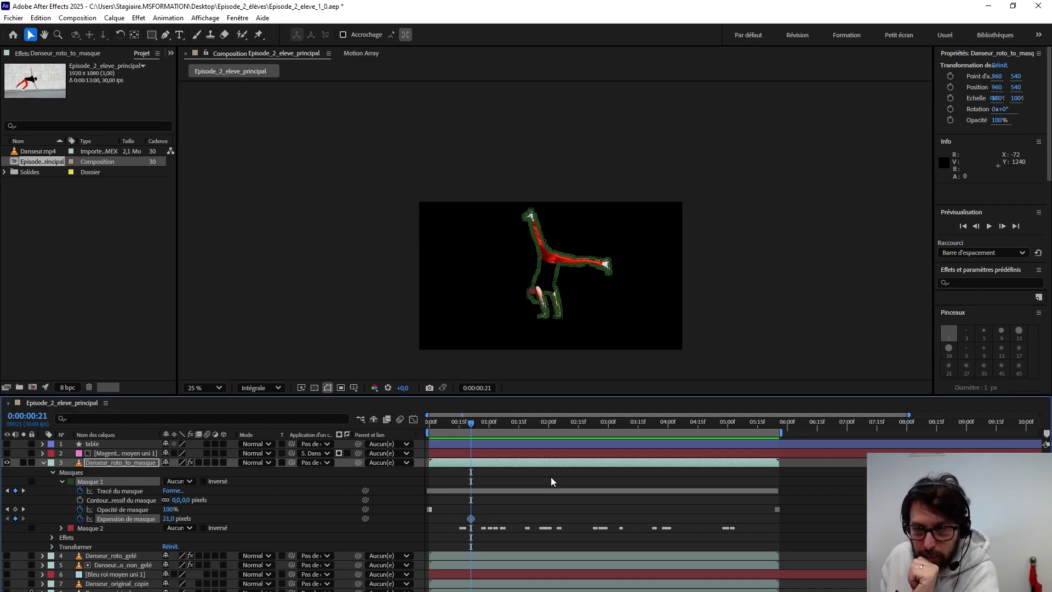
click(740, 265)
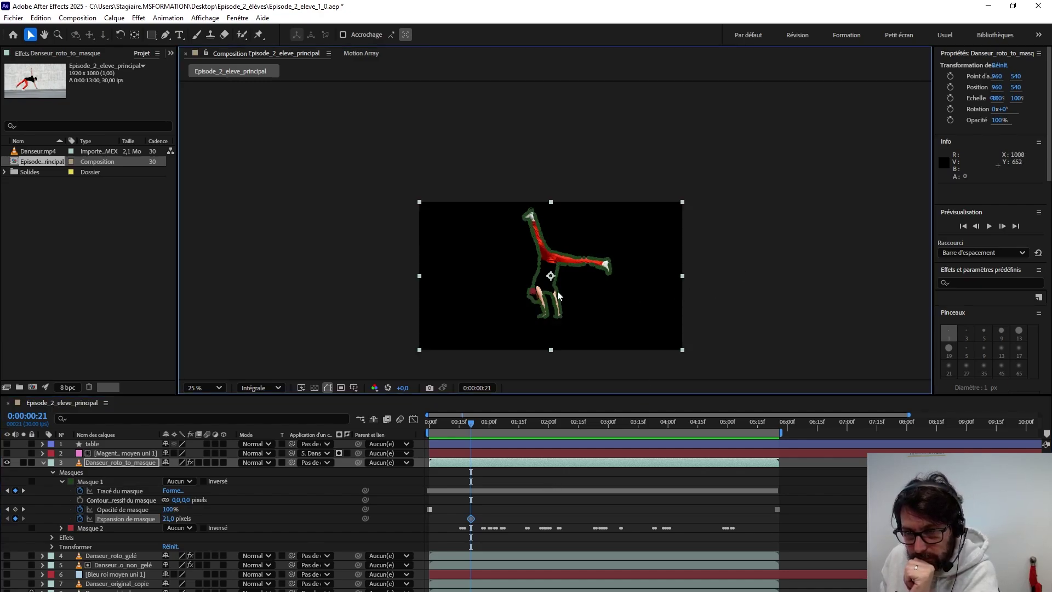
scroll(557, 291, up, 4)
scroll(557, 291, down, 4)
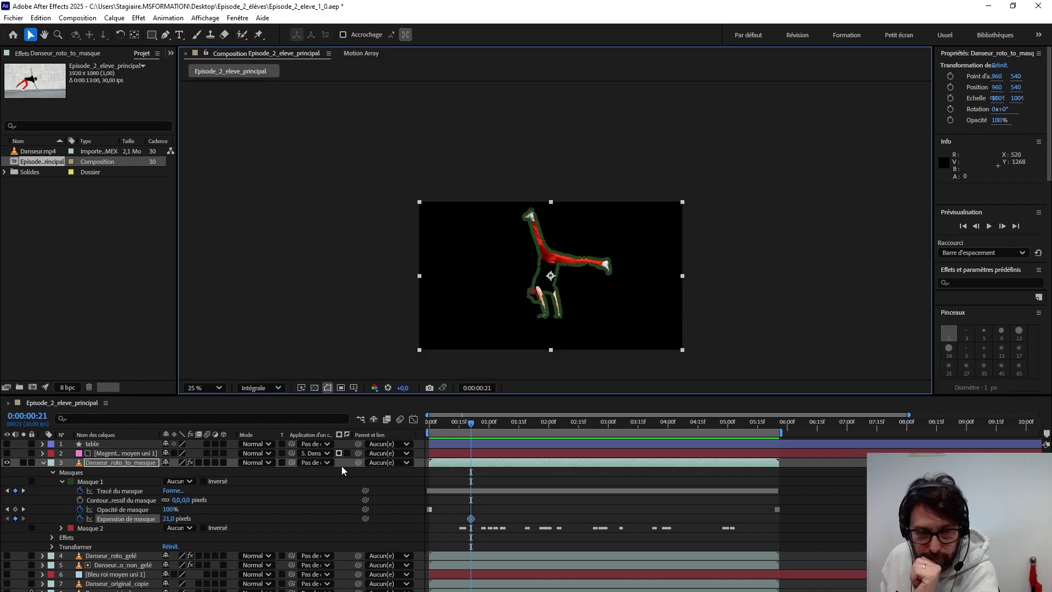
Step: Delete the Roto-pinceau/Améliorer contour effect from the Danseur_roto_to_masque layer
click(52, 473)
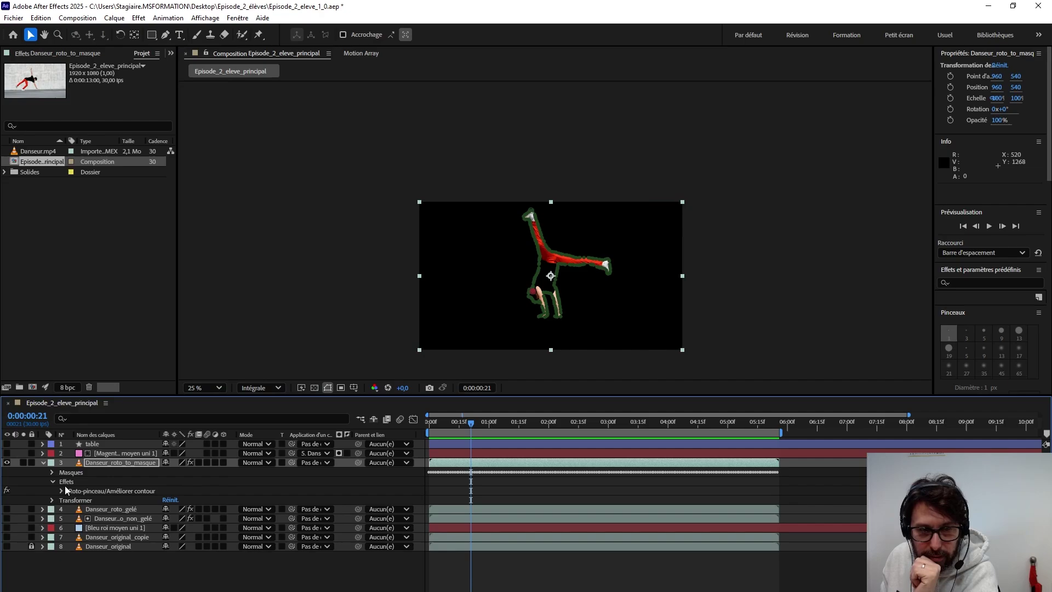
click(52, 481)
click(7, 490)
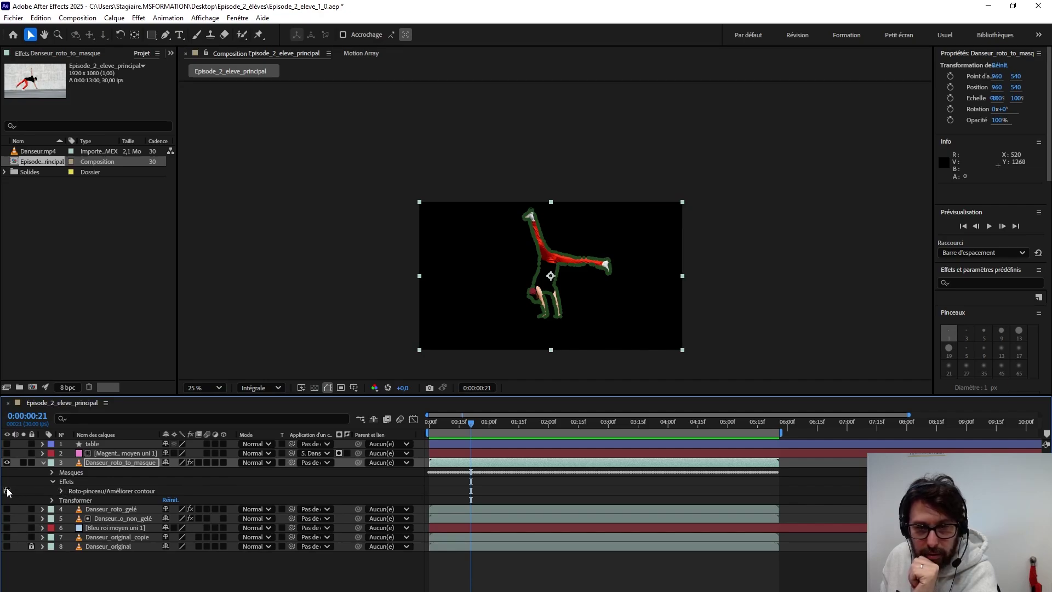
key(ctrl+z)
key(ctrl+z)
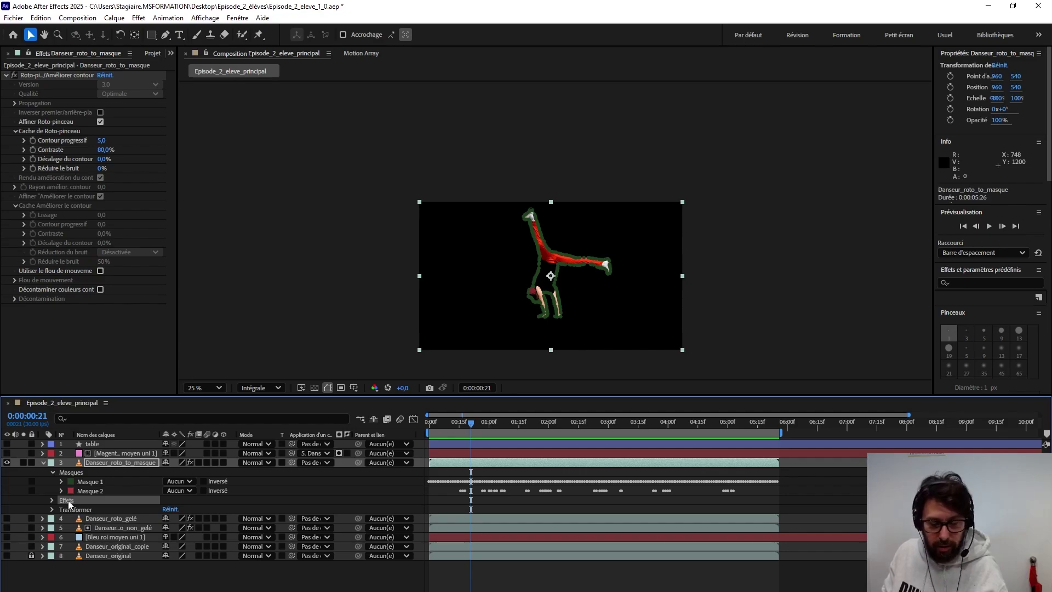
key(Delete)
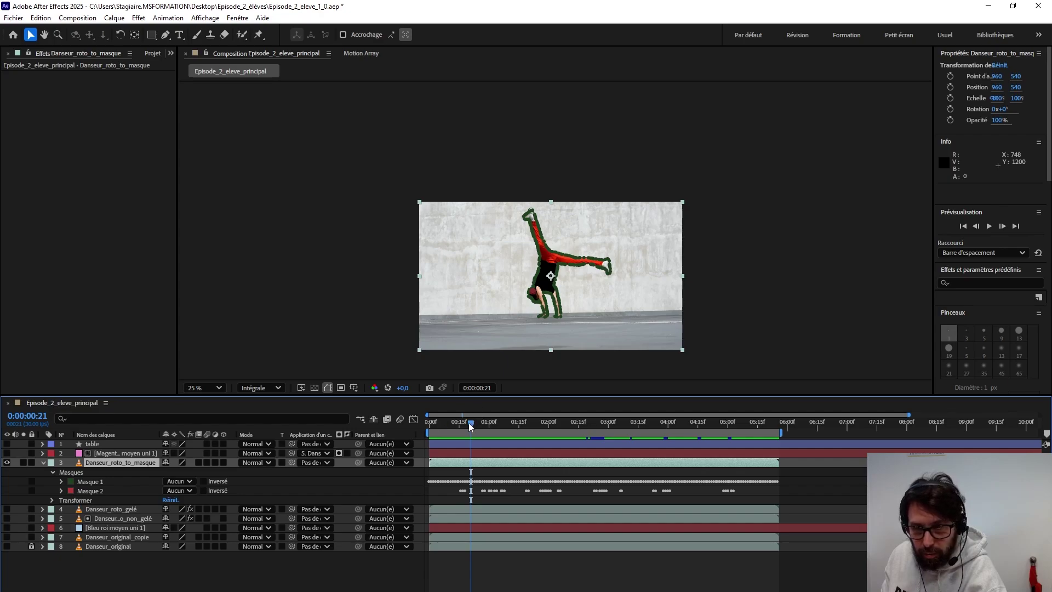
Step: Expand Masque 1 on the Danseur_roto_to_masque layer and set its mask mode to Addition
click(388, 315)
drag(472, 424, 474, 425)
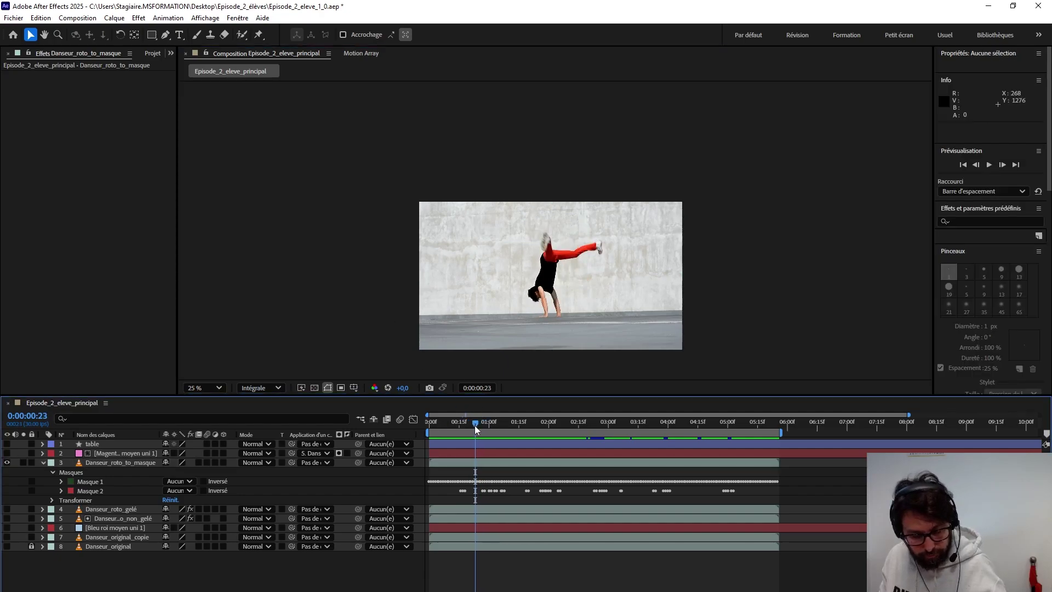
click(61, 481)
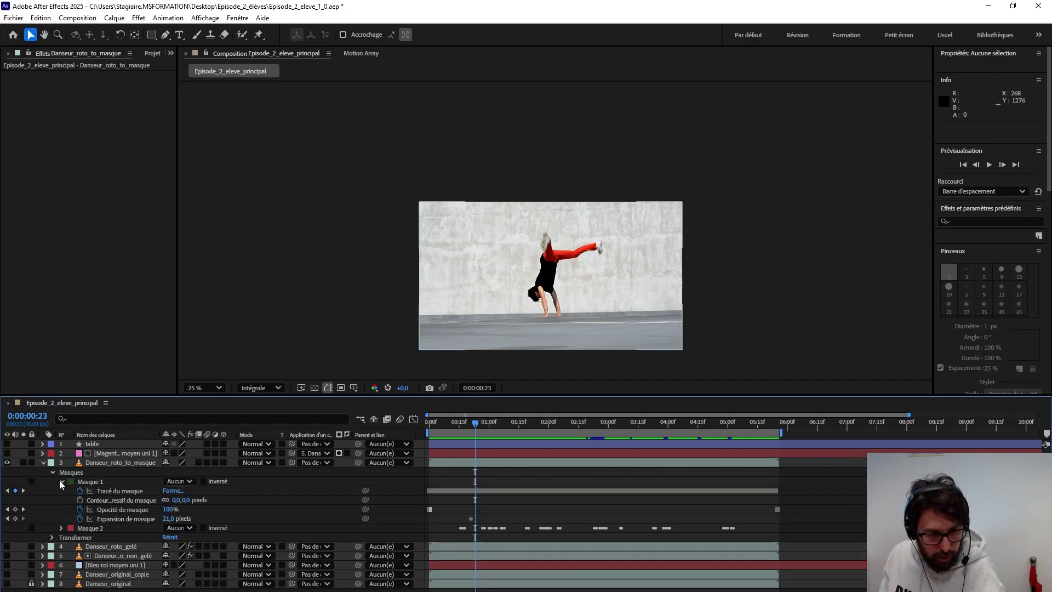
click(7, 518)
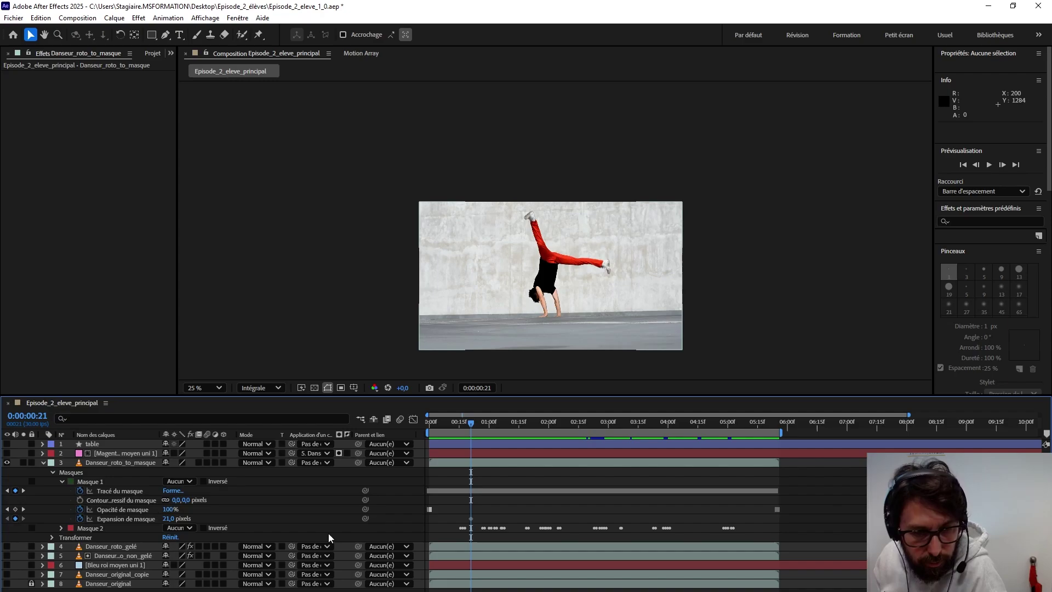
click(190, 482)
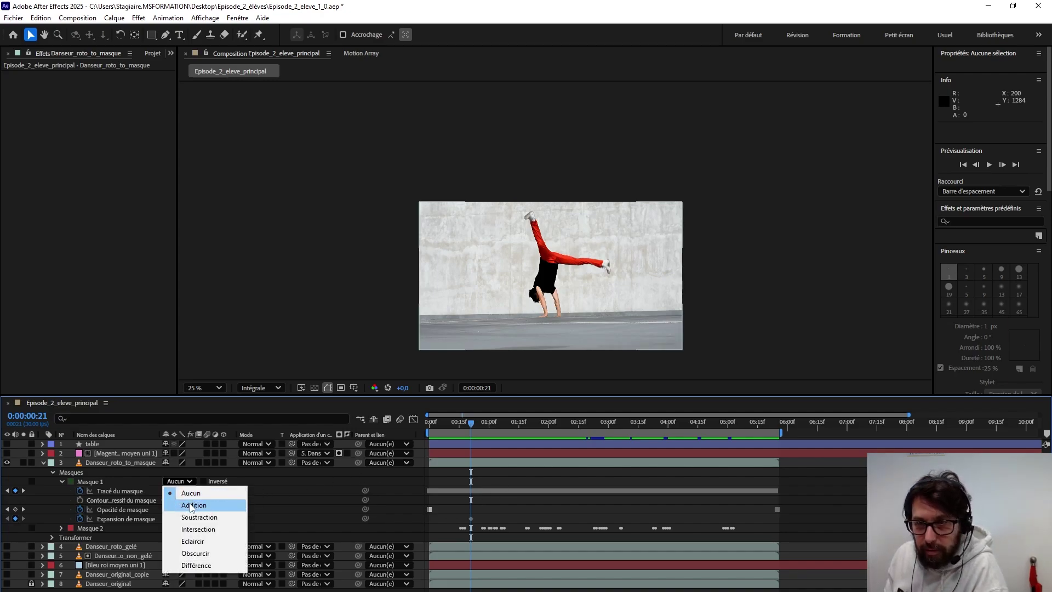
click(191, 505)
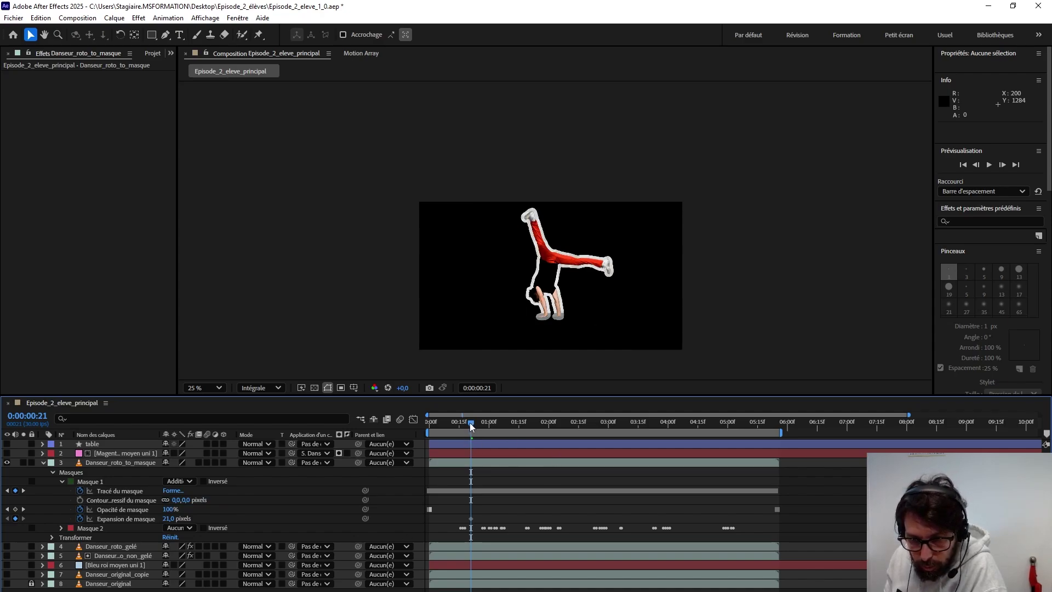
Step: Preview the masked dancer across the layer's whole duration
drag(471, 427, 443, 436)
drag(452, 432, 491, 436)
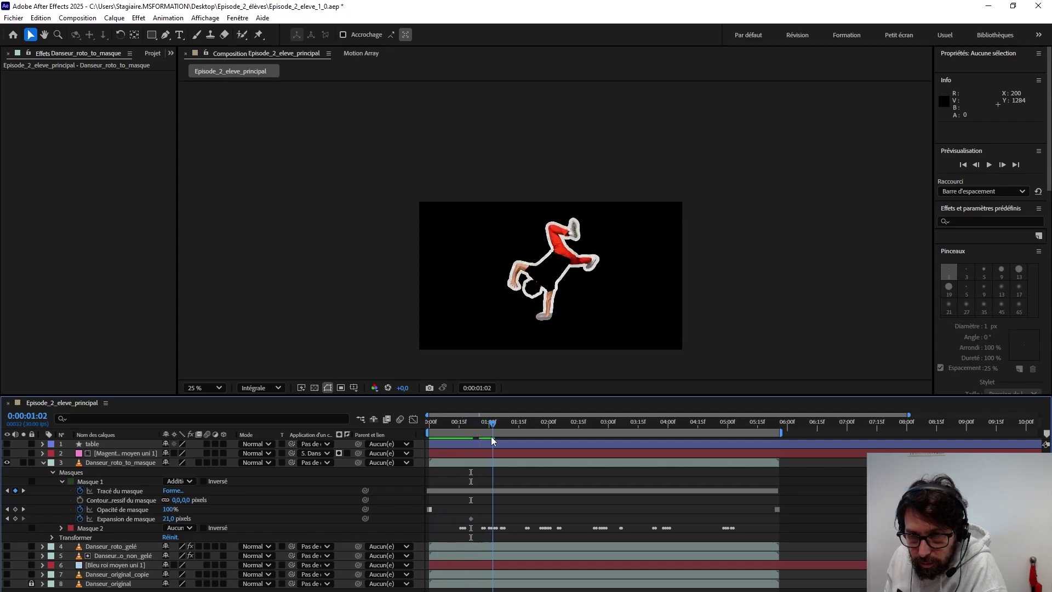
key(.)
drag(775, 421, 790, 422)
key(space)
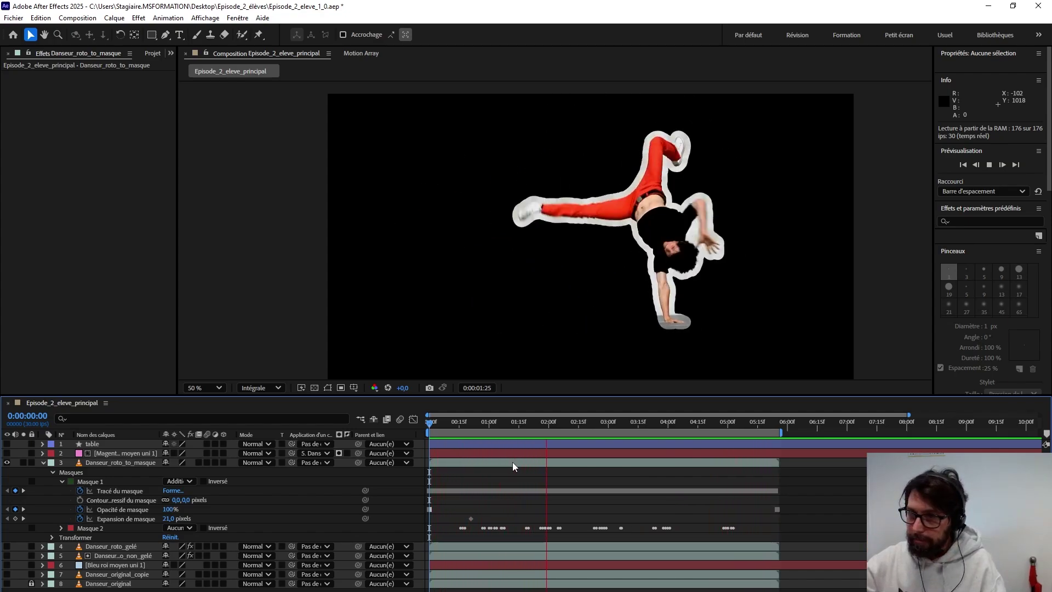
key(space)
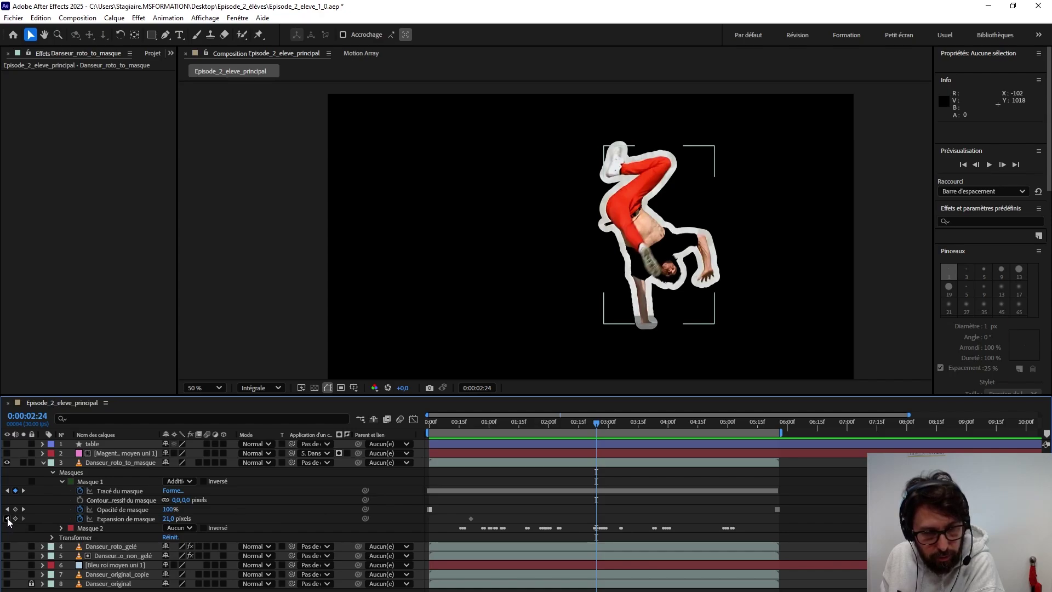
Step: Try an Expansion de masque of 0 pixels on Masque 1's keyframe at 0:00:00:21 and restore it to 21 pixels
click(7, 518)
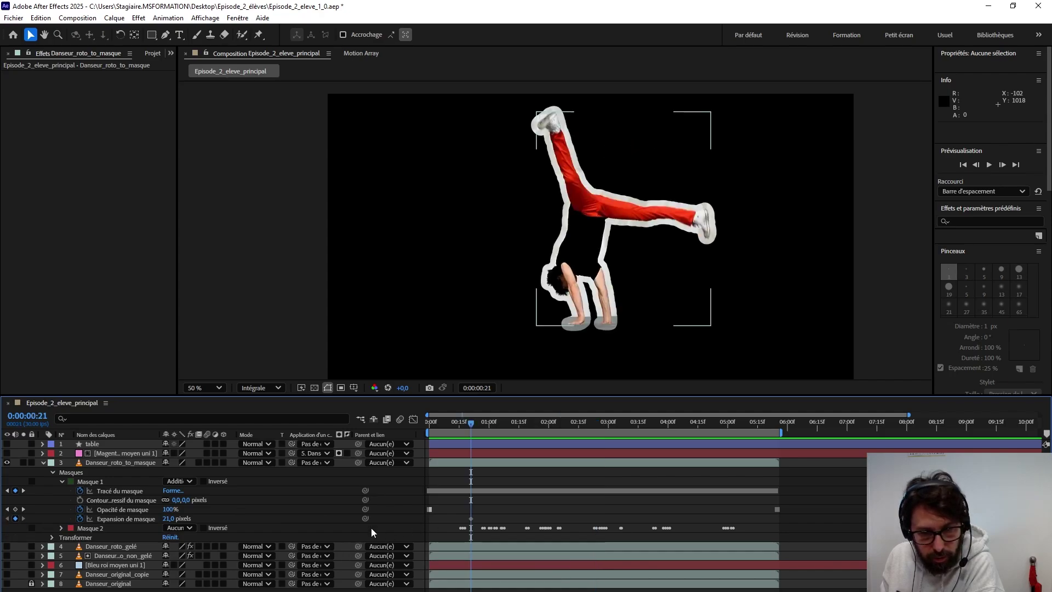
mouse_move(168, 521)
mouse_down()
mouse_move(159, 520)
mouse_move(203, 518)
mouse_move(158, 521)
mouse_move(235, 515)
mouse_move(176, 524)
mouse_up()
click(171, 518)
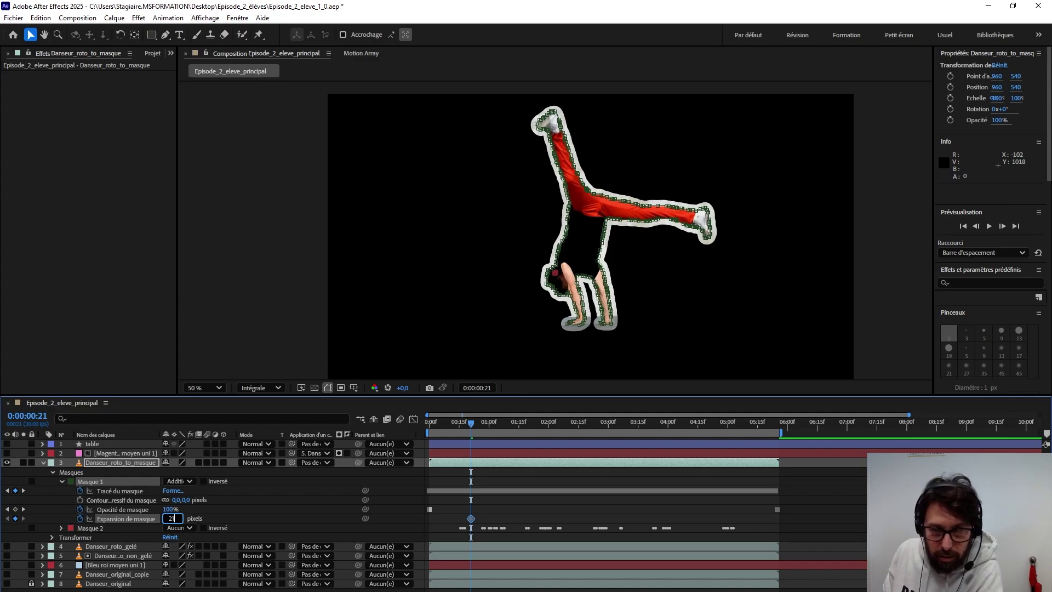
text(0)
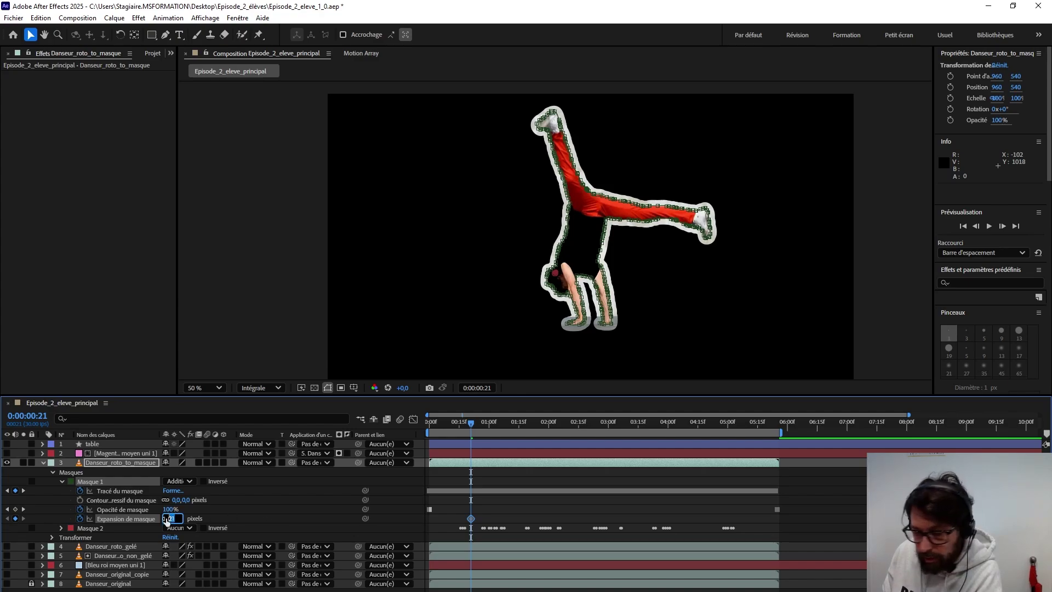
key(Return)
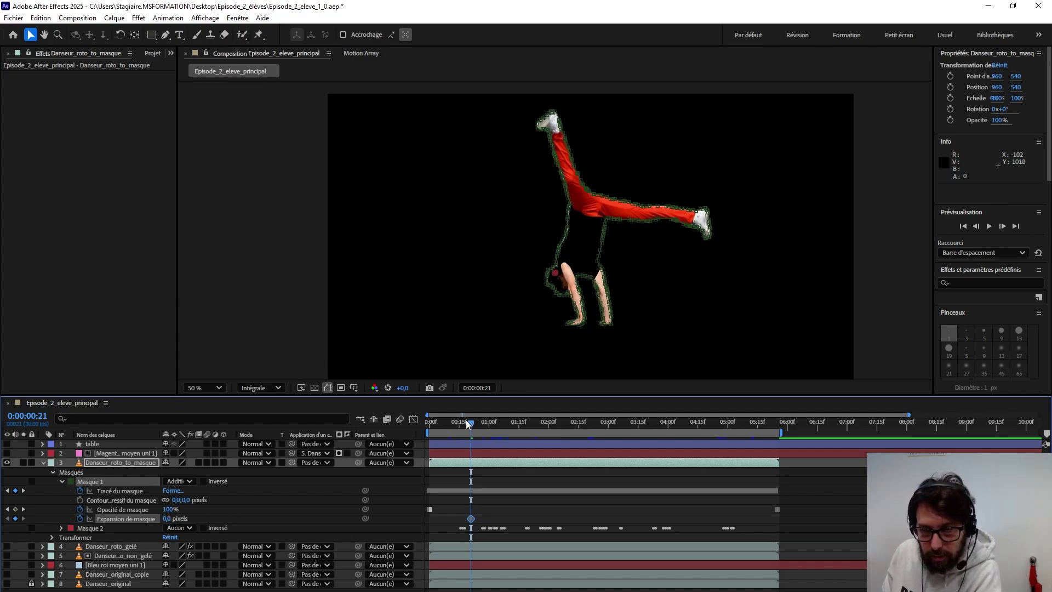
mouse_move(475, 427)
mouse_down()
mouse_move(508, 429)
mouse_move(471, 432)
mouse_up()
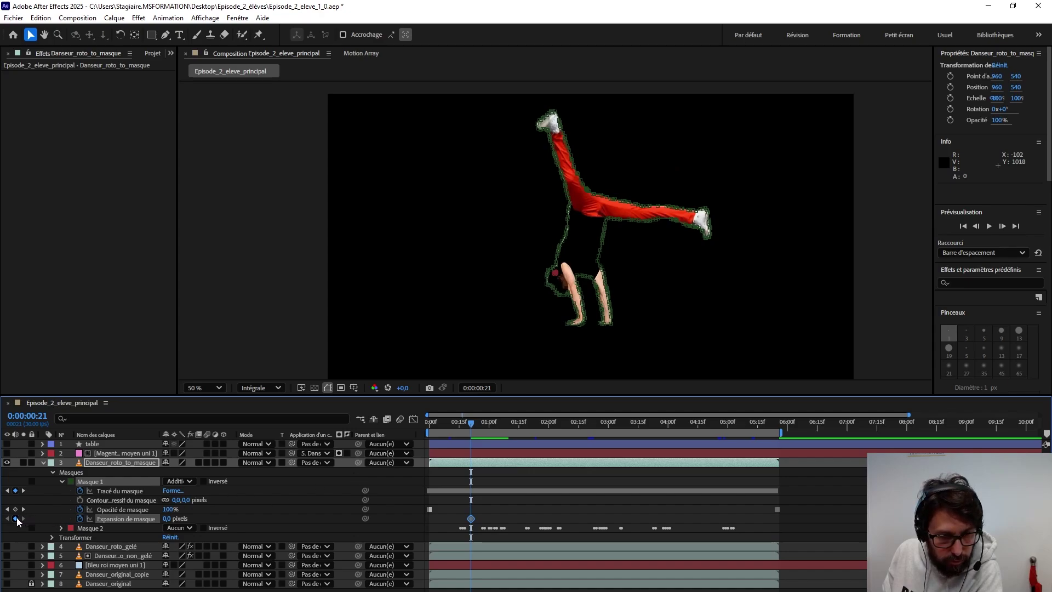
click(169, 518)
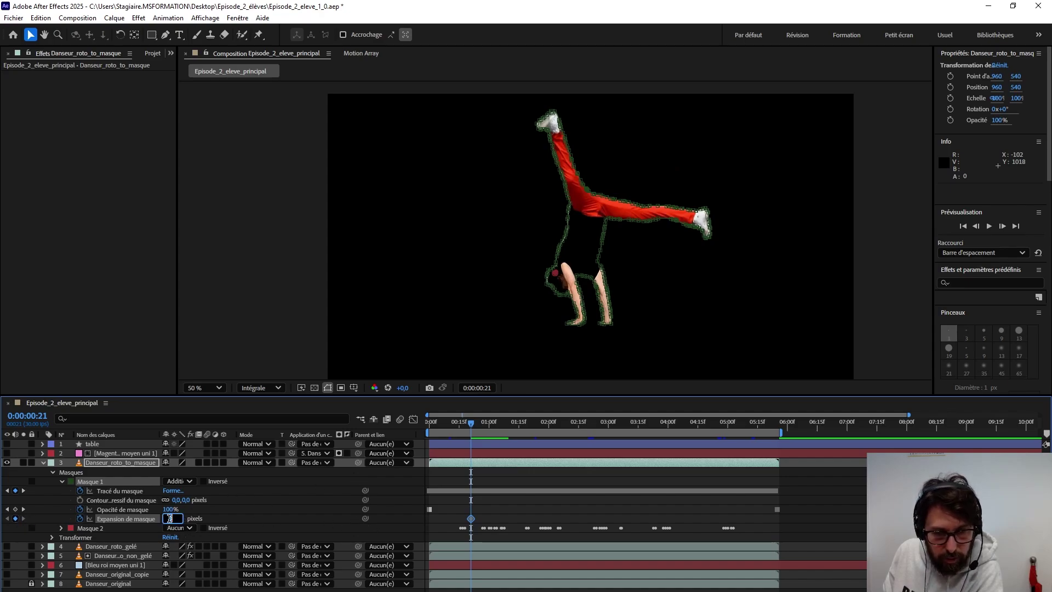
text(21)
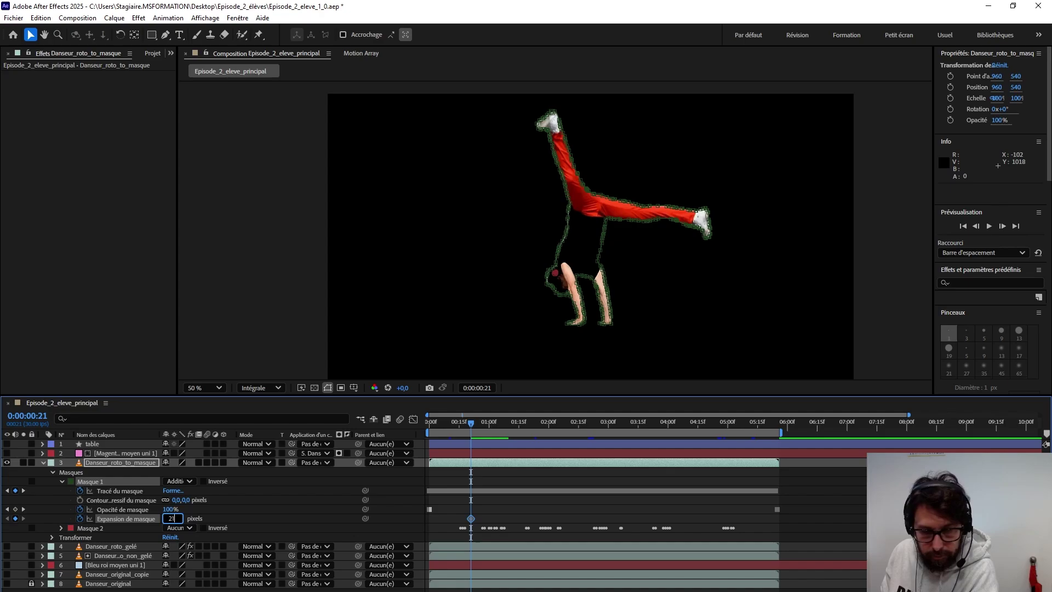
key(Return)
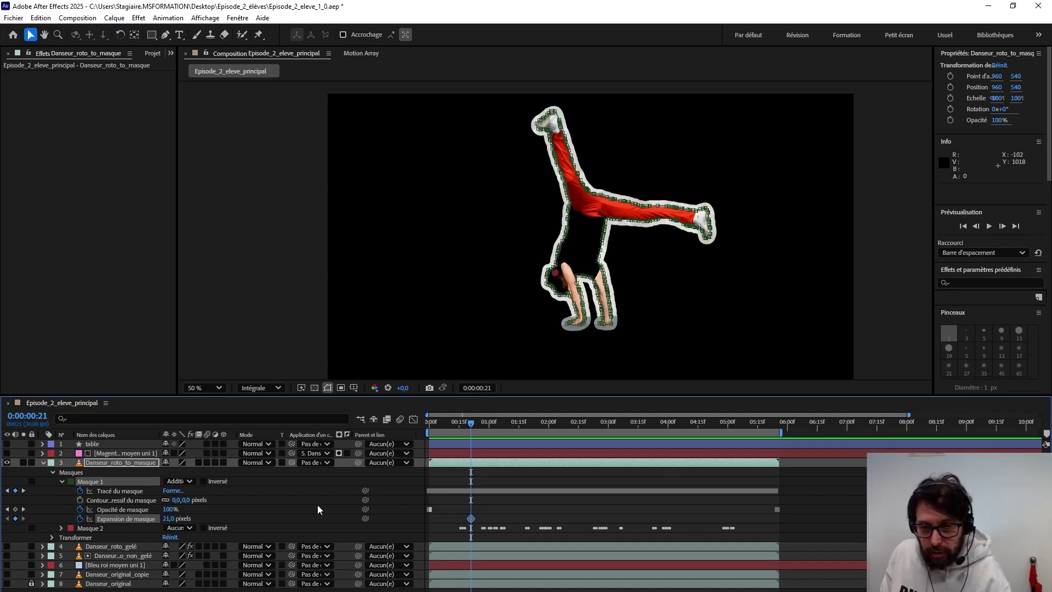
Step: Add an Expansion de masque keyframe of 1000 pixels to Masque 1 at 0:00:00:00
drag(471, 425, 427, 433)
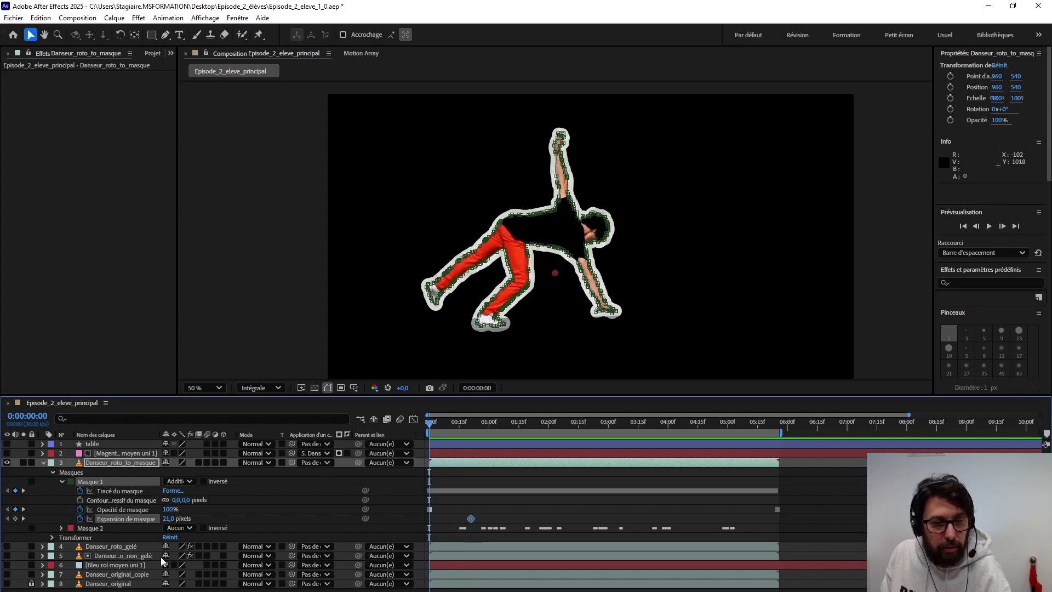
click(167, 518)
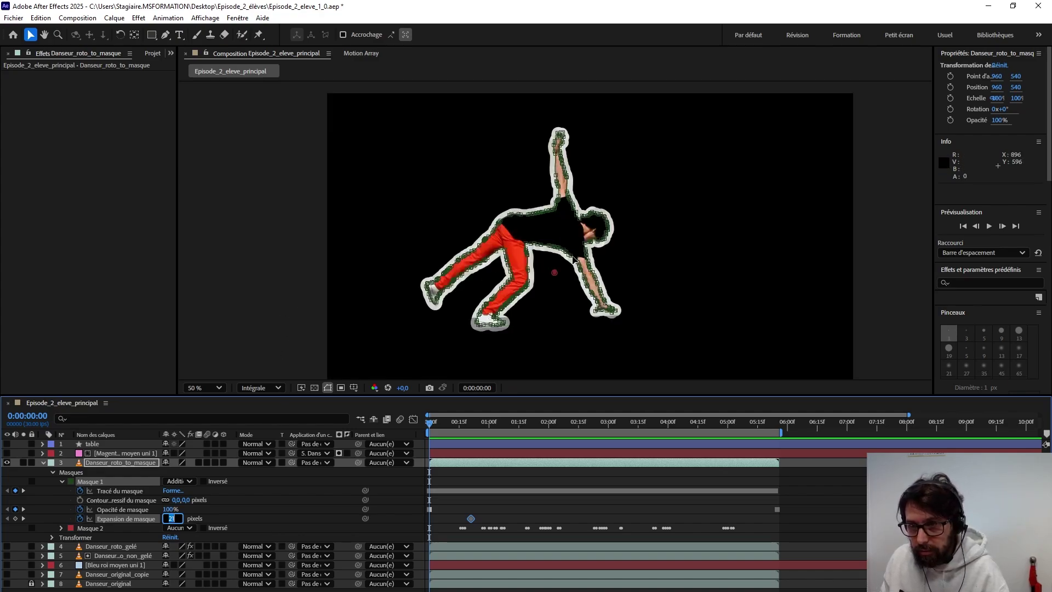
scroll(572, 259, down, 2)
text(1)
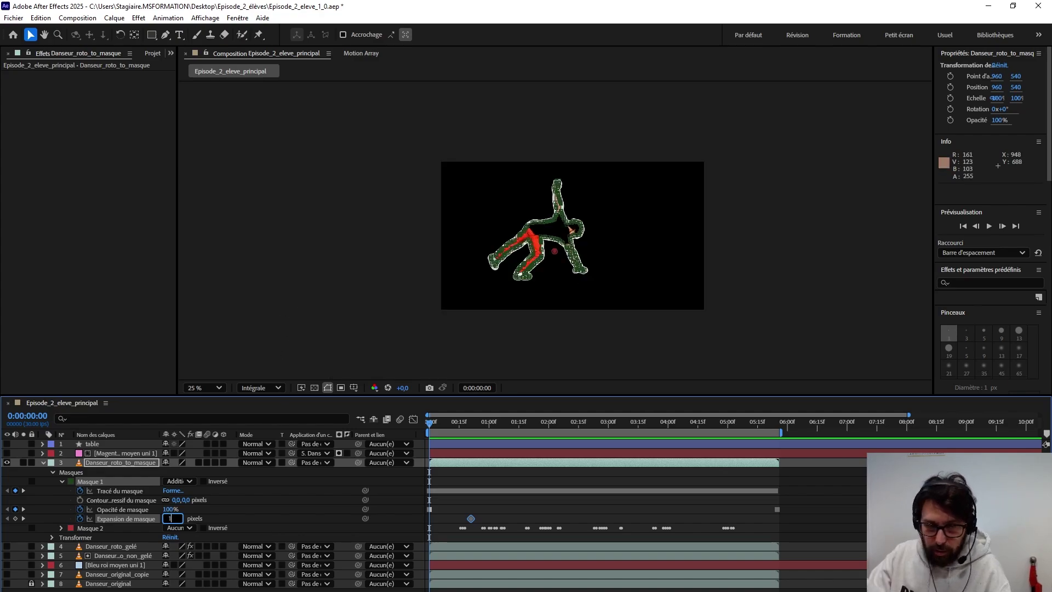
key(Return)
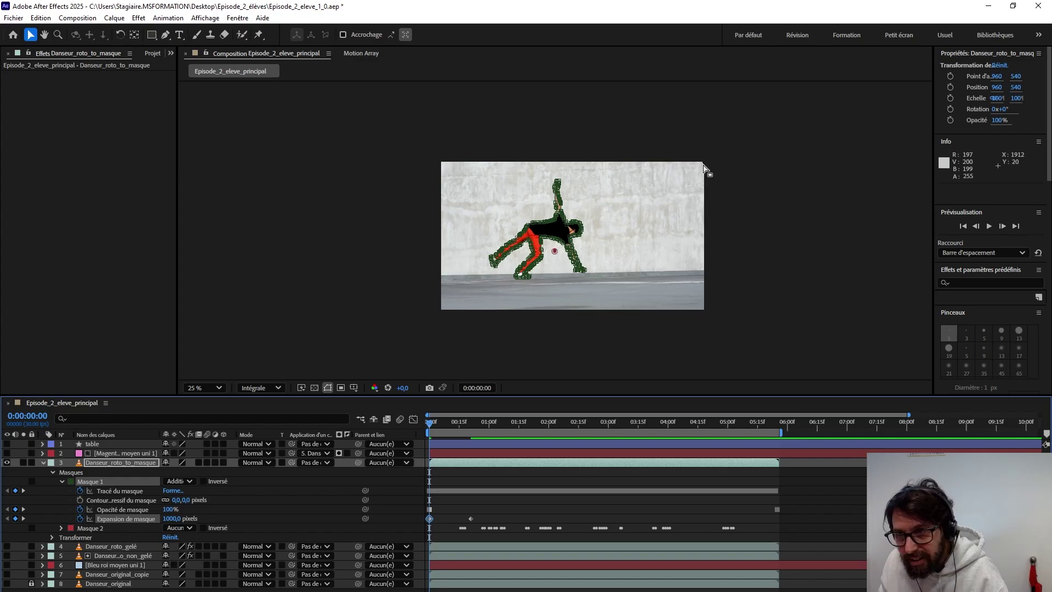
Step: Try an expansion of 900 pixels on Masque 1's first keyframe
click(172, 518)
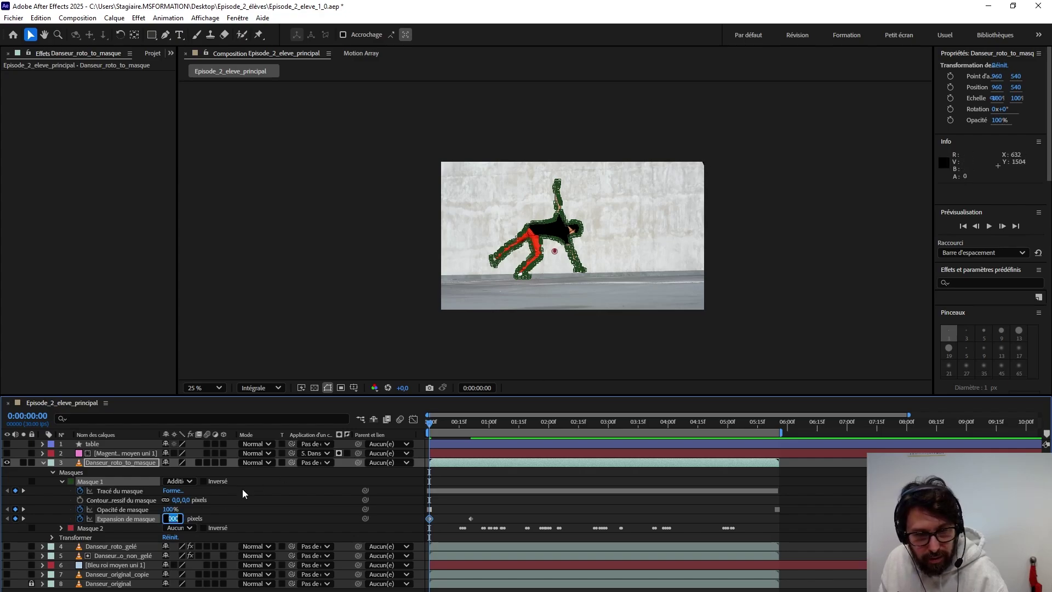
text(9)
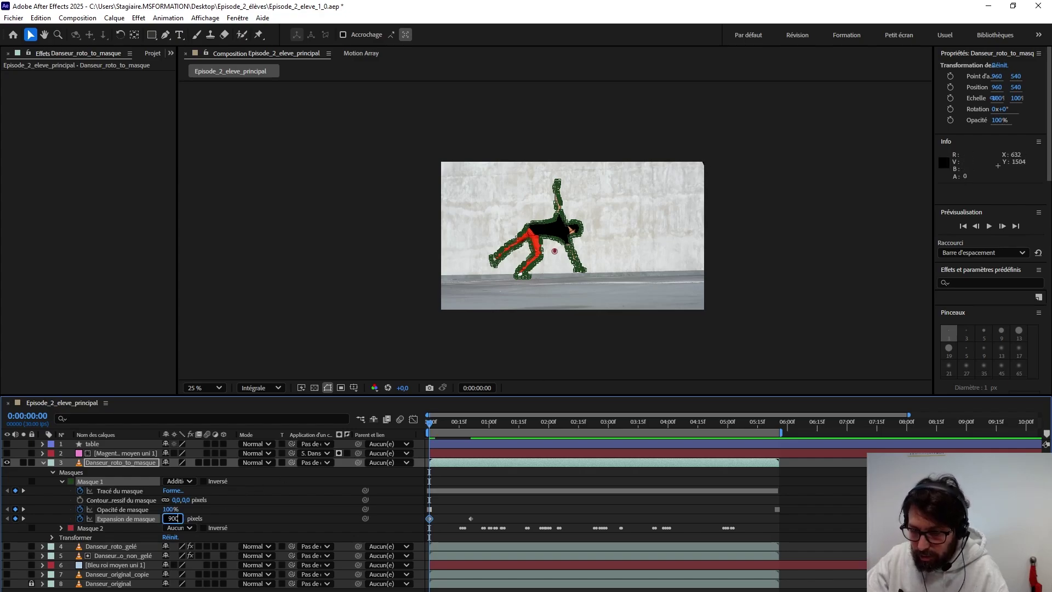
key(Return)
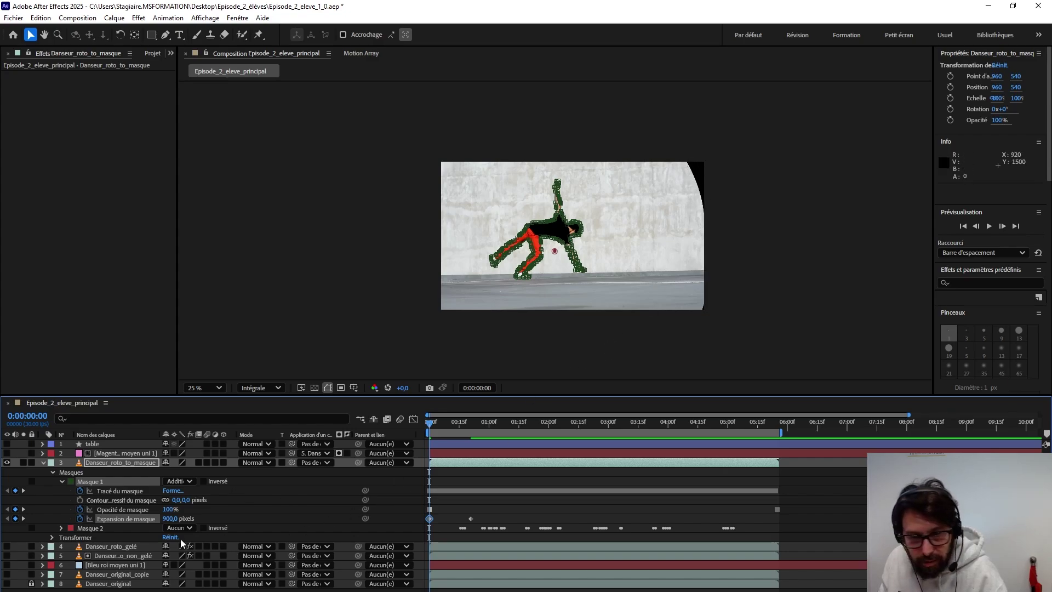
Step: Set Masque 1's expansion at 0:00:00:00 to 1100 pixels and preview the mask animation
click(170, 519)
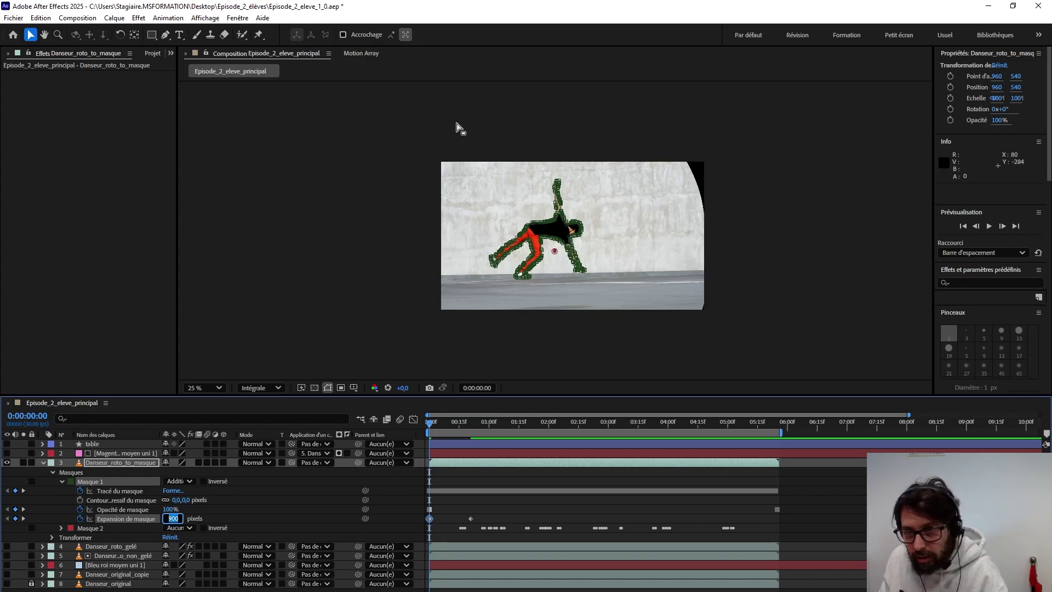
text(110)
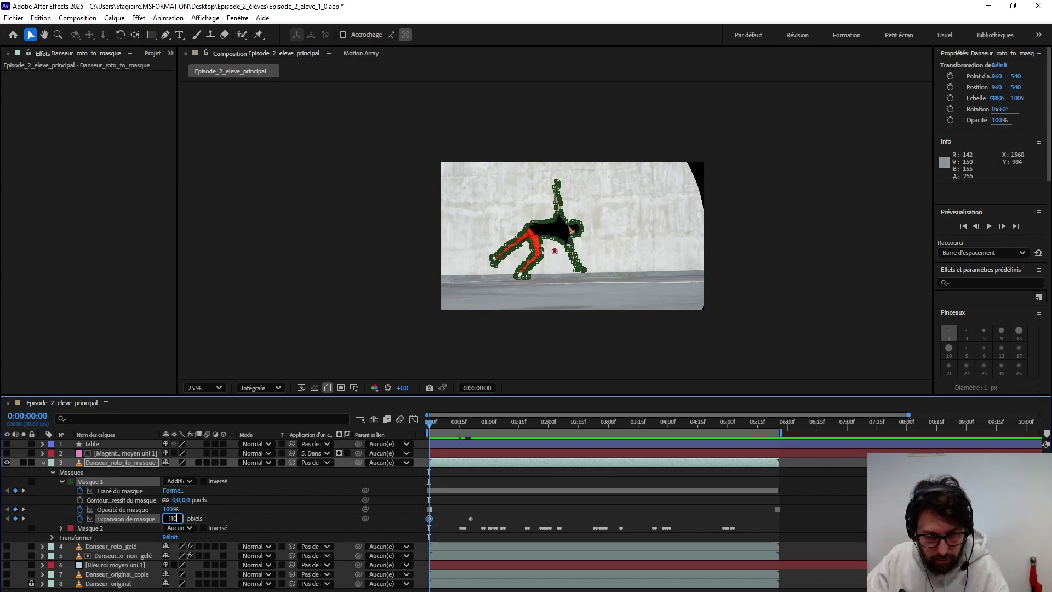
text(0)
key(Return)
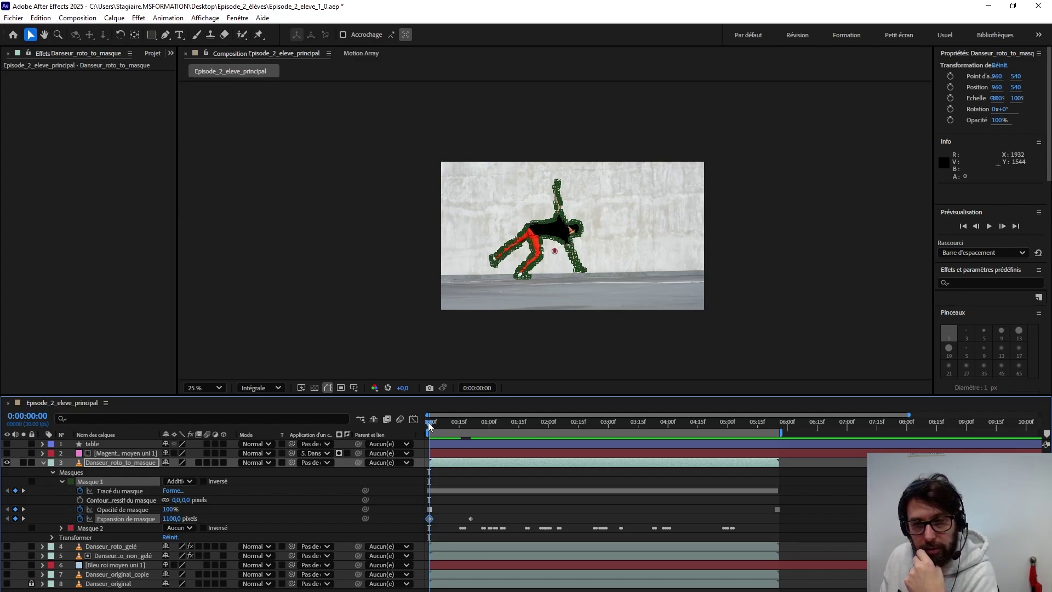
mouse_move(431, 426)
mouse_down()
mouse_move(474, 429)
mouse_move(448, 429)
mouse_up()
key(space)
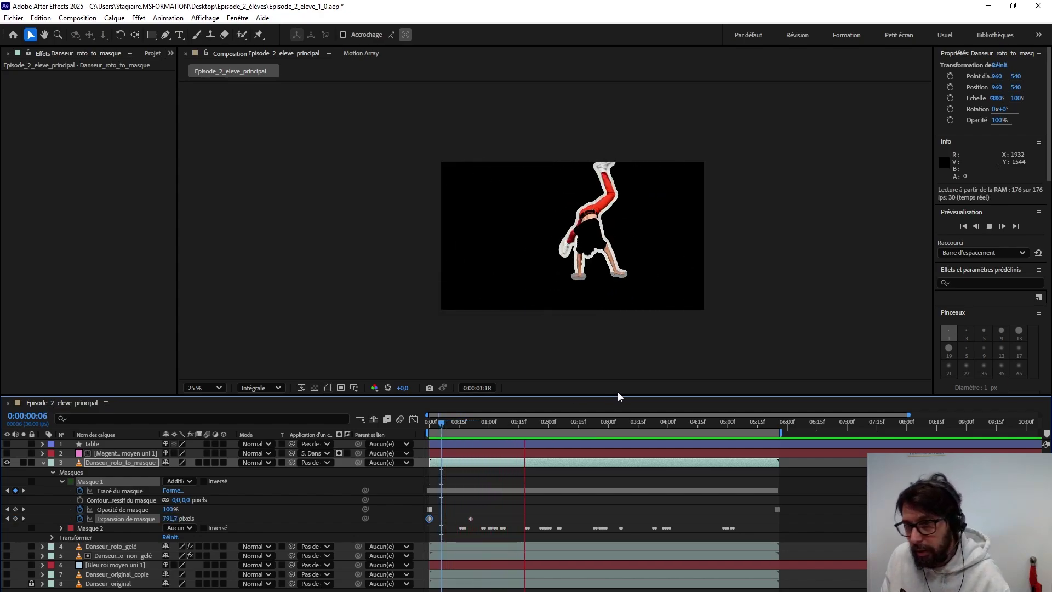
key(space)
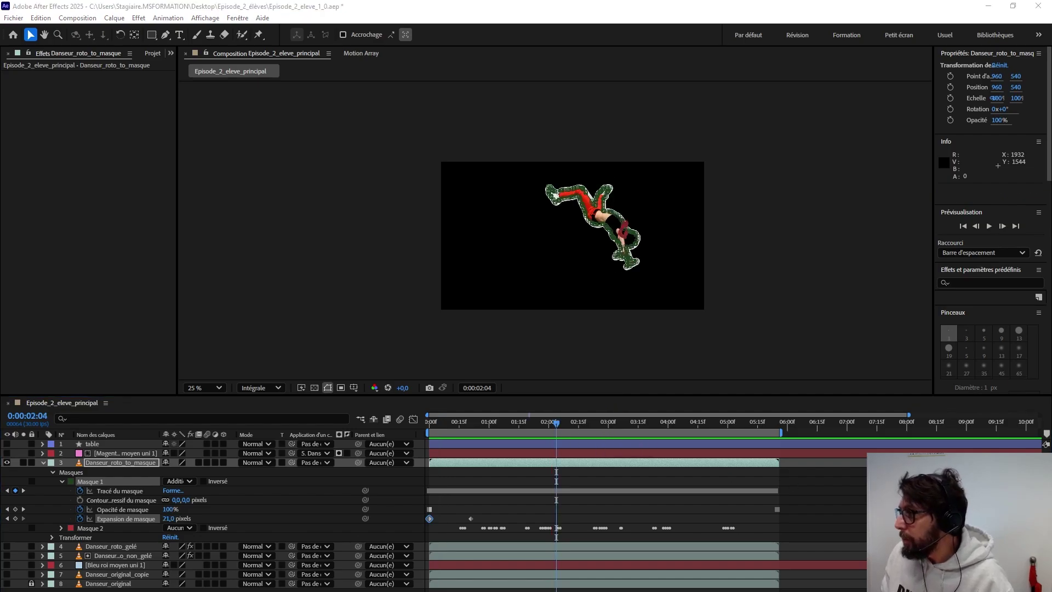
Step: Switch to VLC and compare the outline width around 00:01 in rendu_final_avec_ralenti.mp4 with the composition at 0:00:00:21
key(alt+Tab)
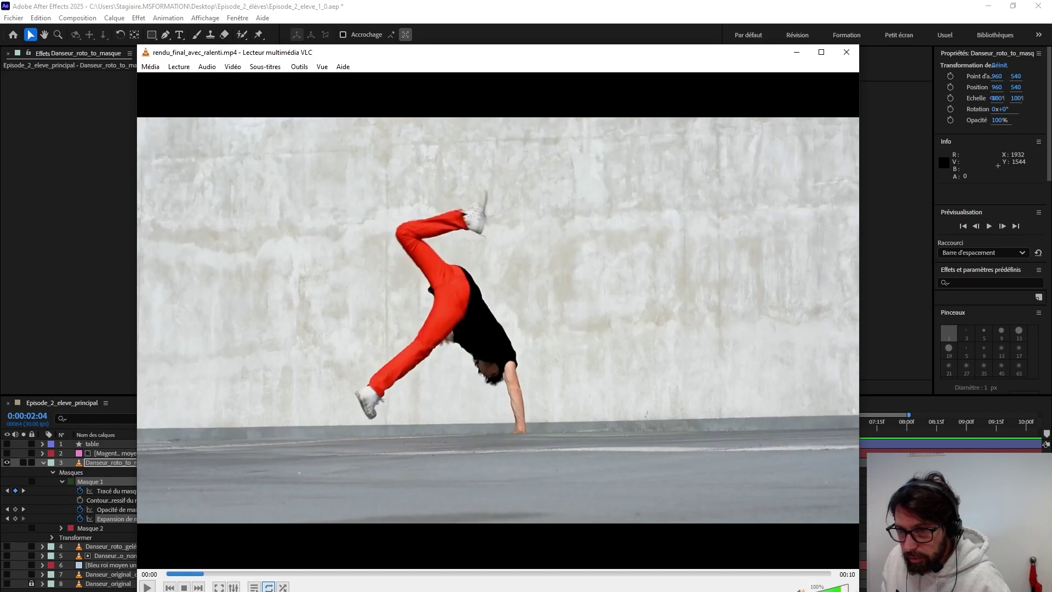
drag(636, 58, 1051, 49)
drag(555, 426, 474, 441)
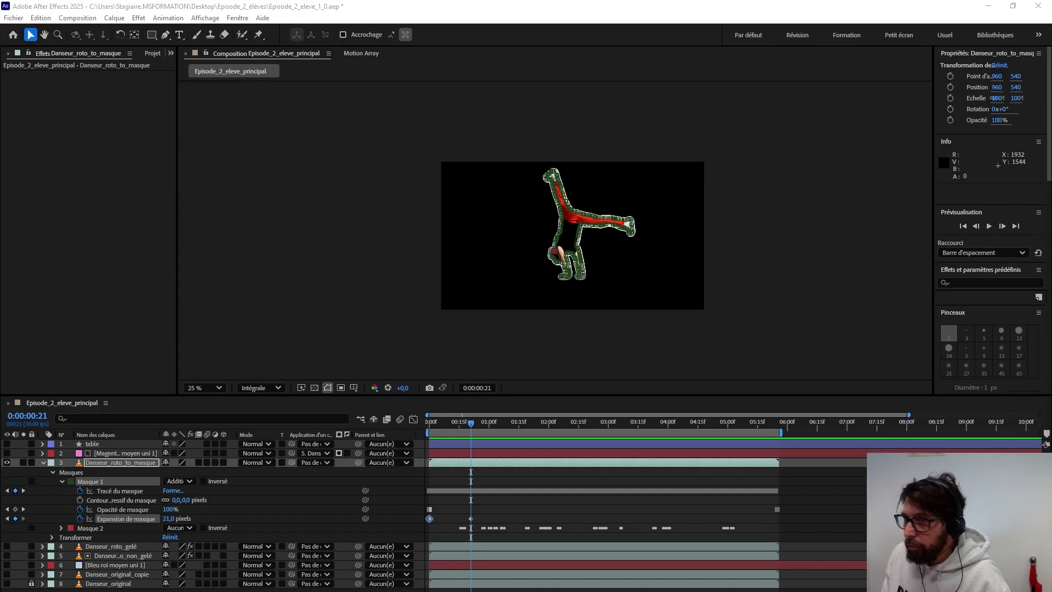
key(alt+Tab)
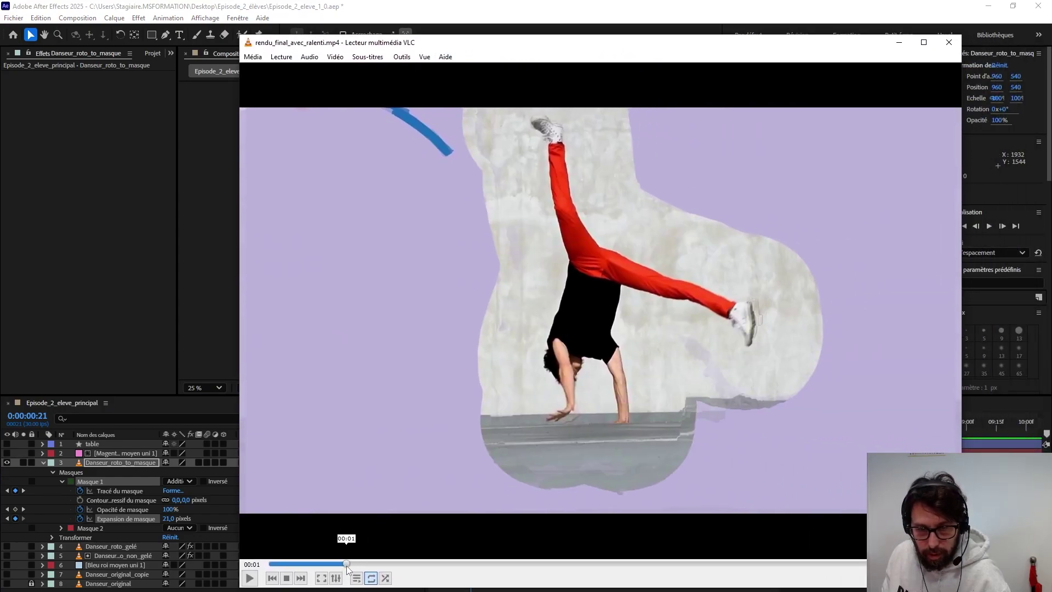
drag(347, 570, 400, 560)
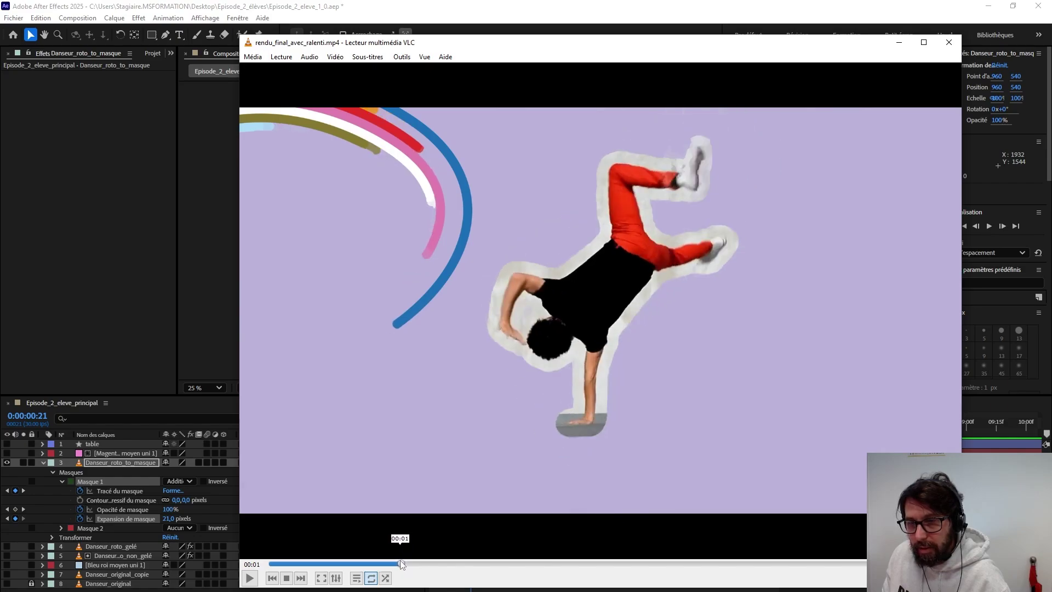
drag(768, 52, 1051, 52)
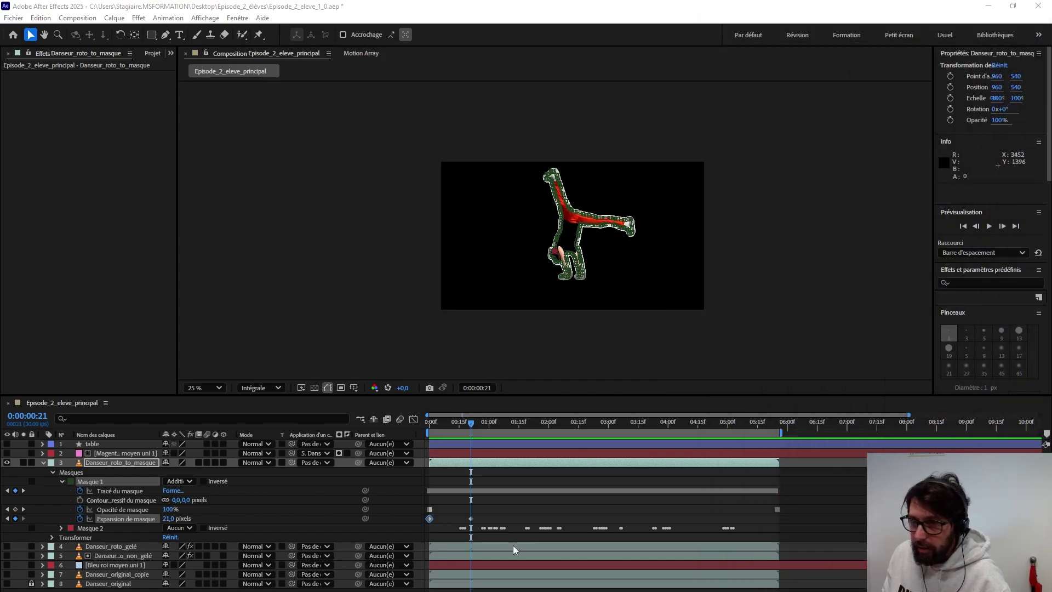
Step: Add an Expansion de masque keyframe of 21 pixels to Masque 1 at 0:00:01:03
drag(471, 427, 492, 424)
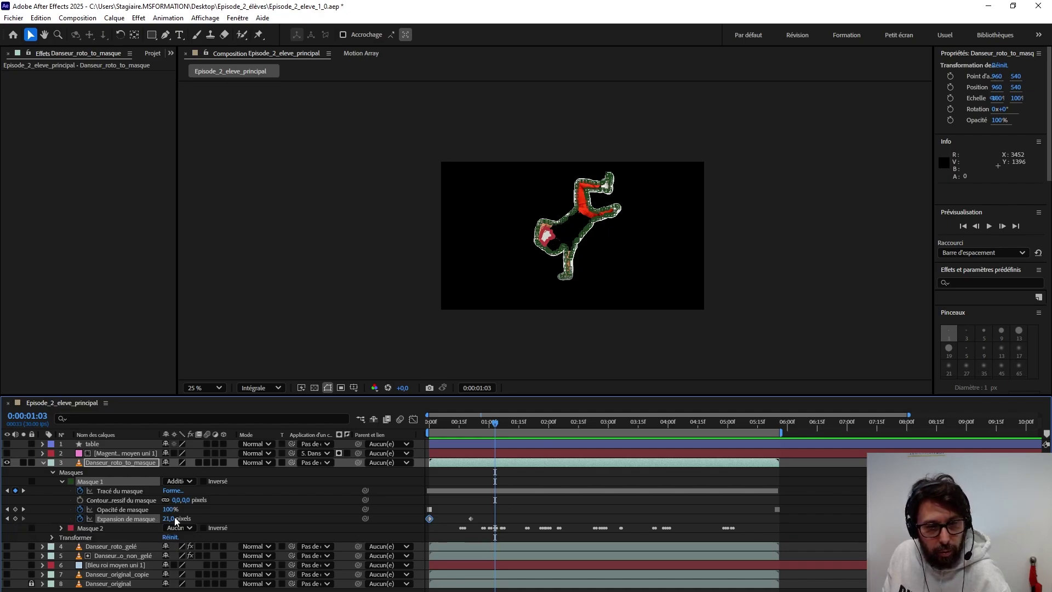
click(15, 518)
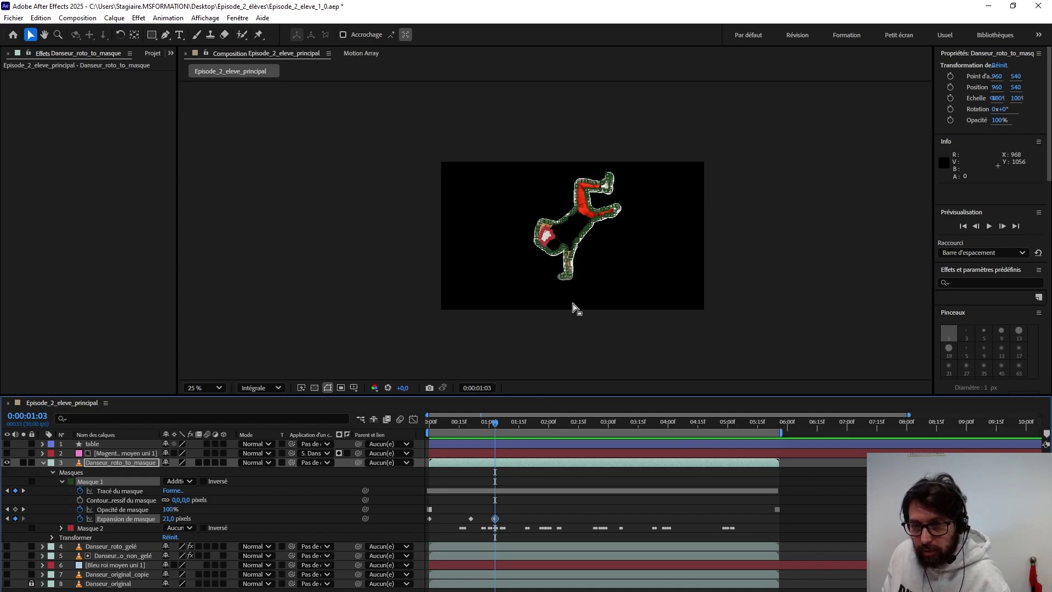
Step: Add an Expansion de masque keyframe to Masque 1 at 0:00:01:07, raise it to 102 pixels and preview the animation
key(period)
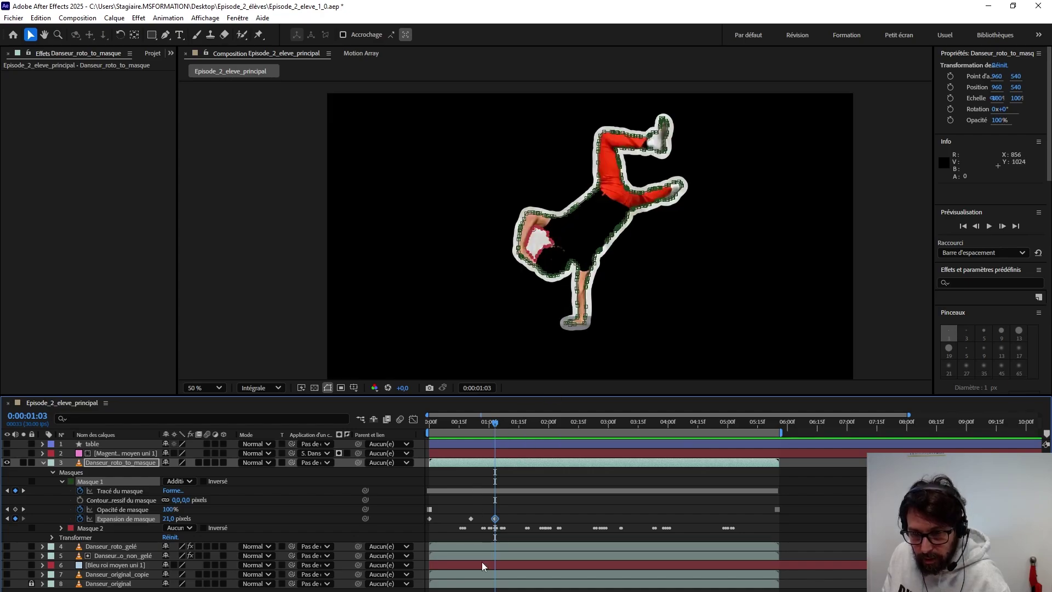
key(equal)
key(equal)
key(equal)
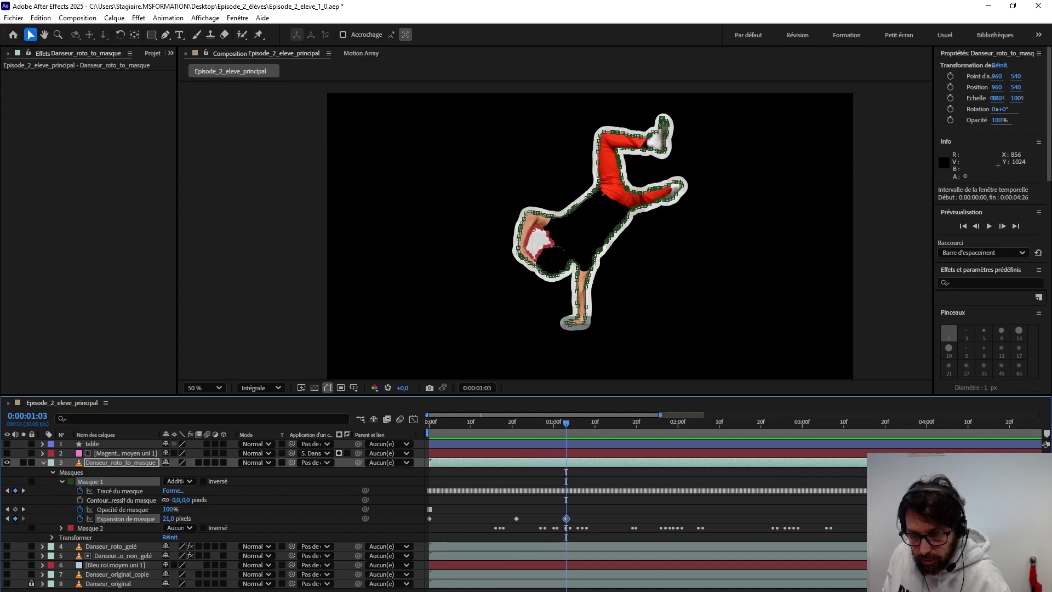
drag(567, 422, 582, 422)
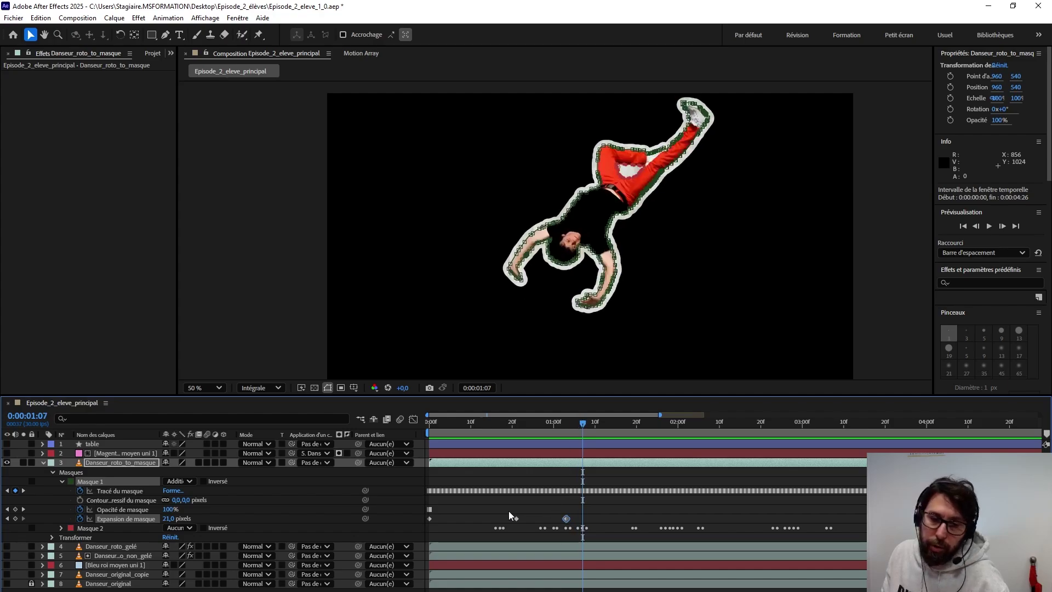
click(168, 519)
text(31)
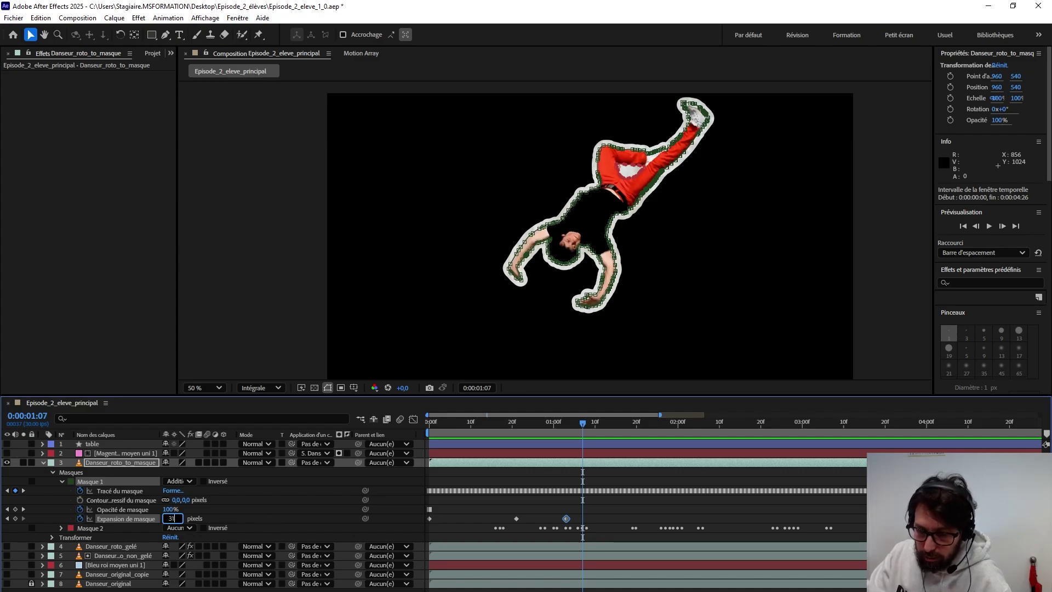
key(Return)
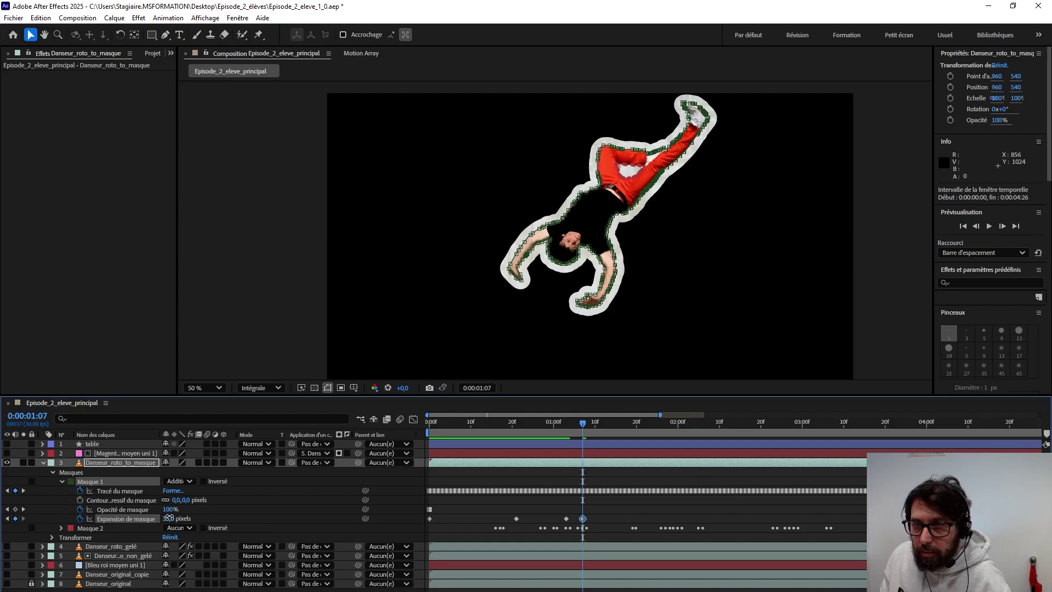
drag(168, 516, 202, 512)
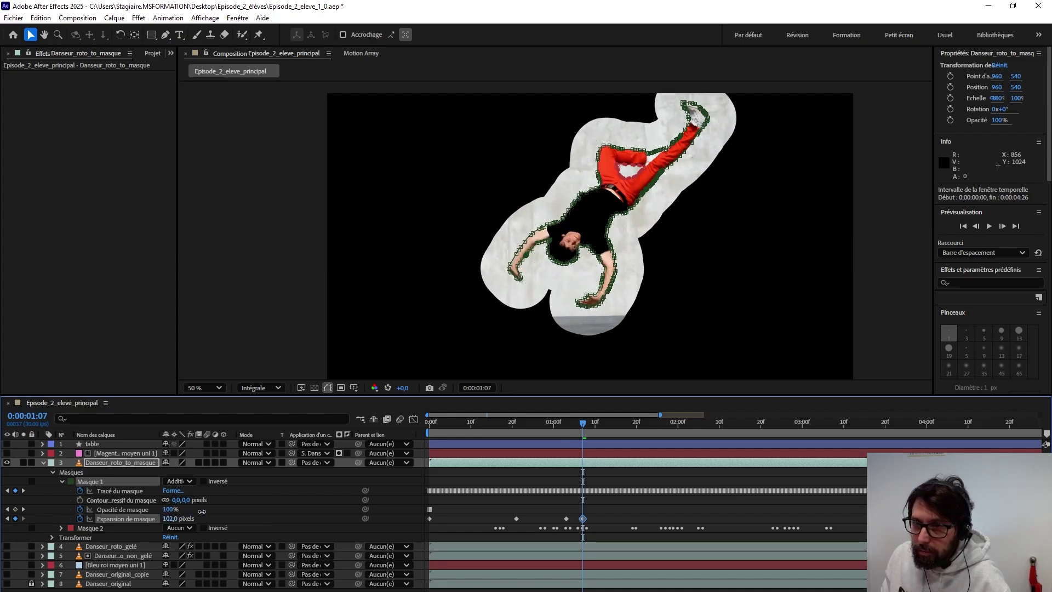
drag(583, 423, 522, 435)
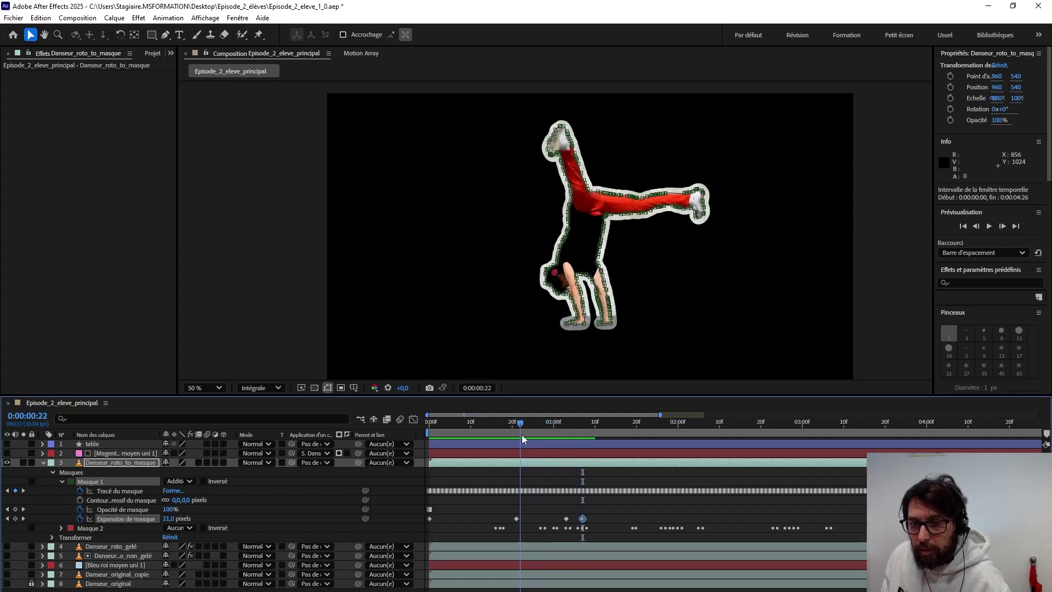
key(space)
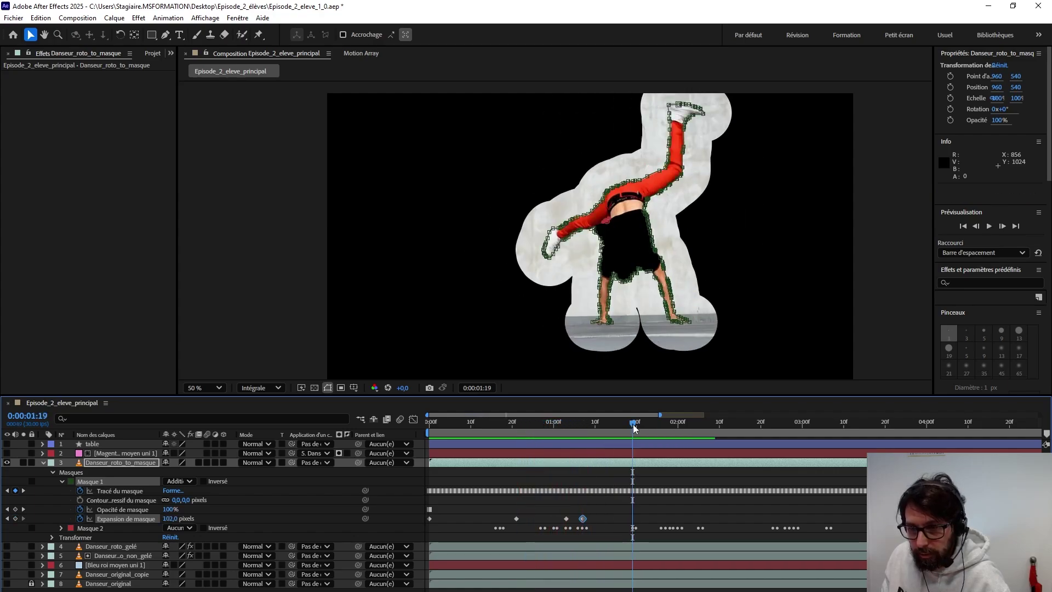
Step: Raise Masque 1's expansion at 0:00:01:07 to 144 pixels and add a 21-pixel keyframe at 0:00:01:10
drag(634, 429, 581, 432)
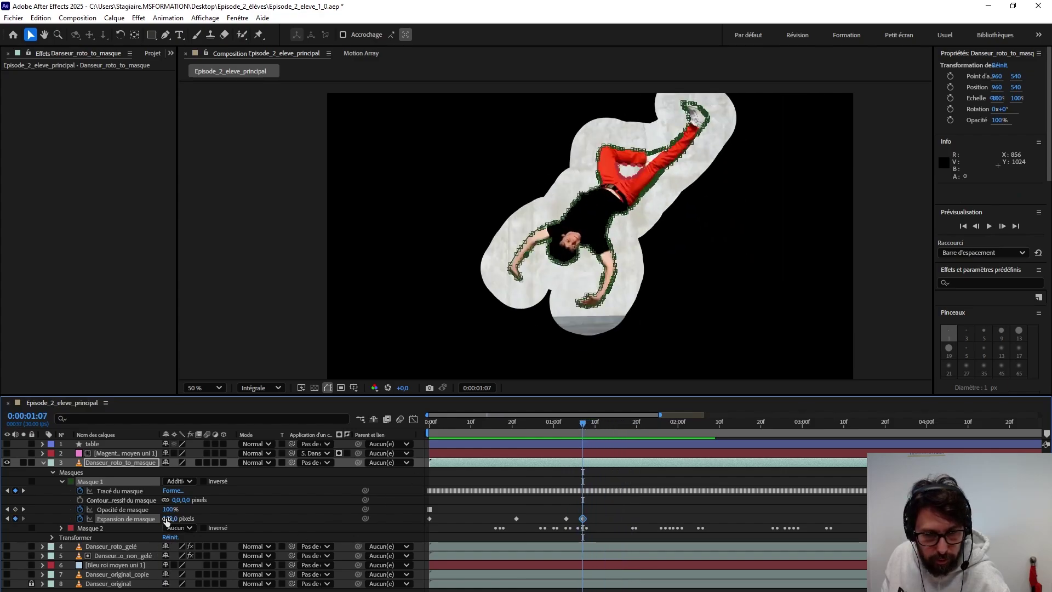
drag(166, 519, 187, 517)
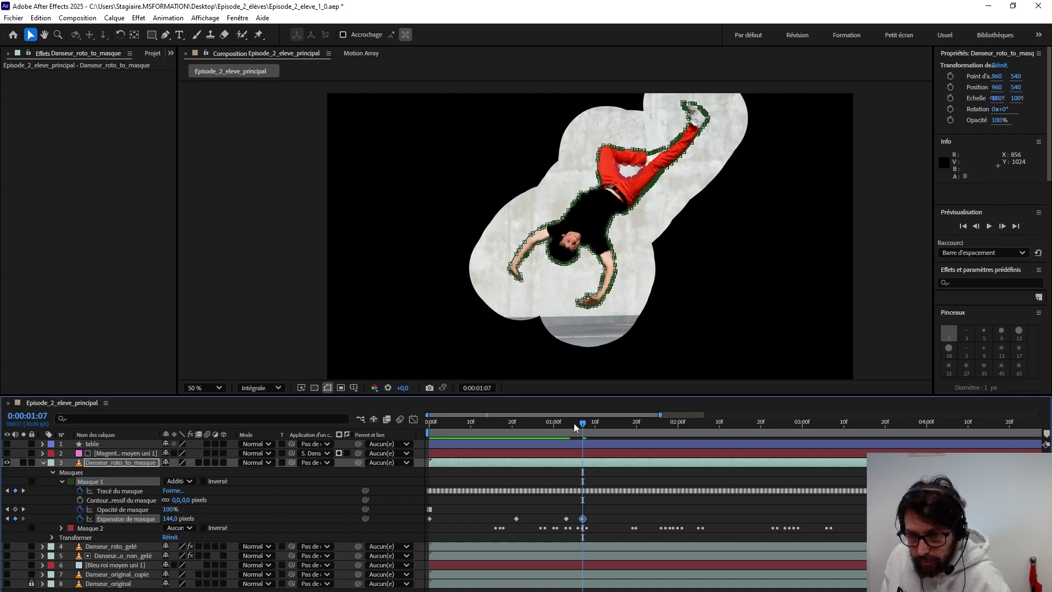
drag(583, 426, 595, 425)
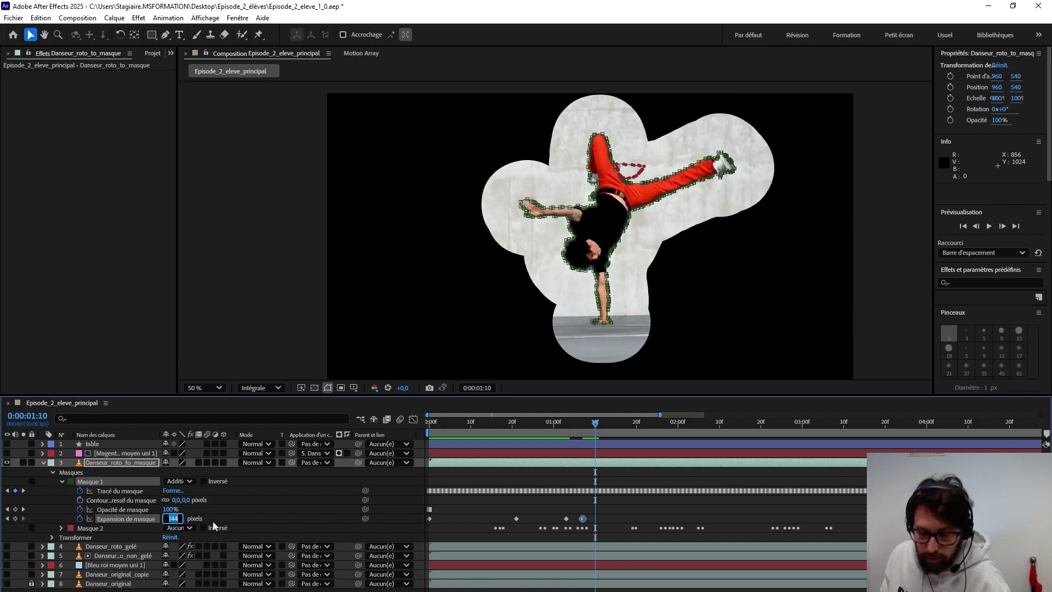
text(21)
key(Return)
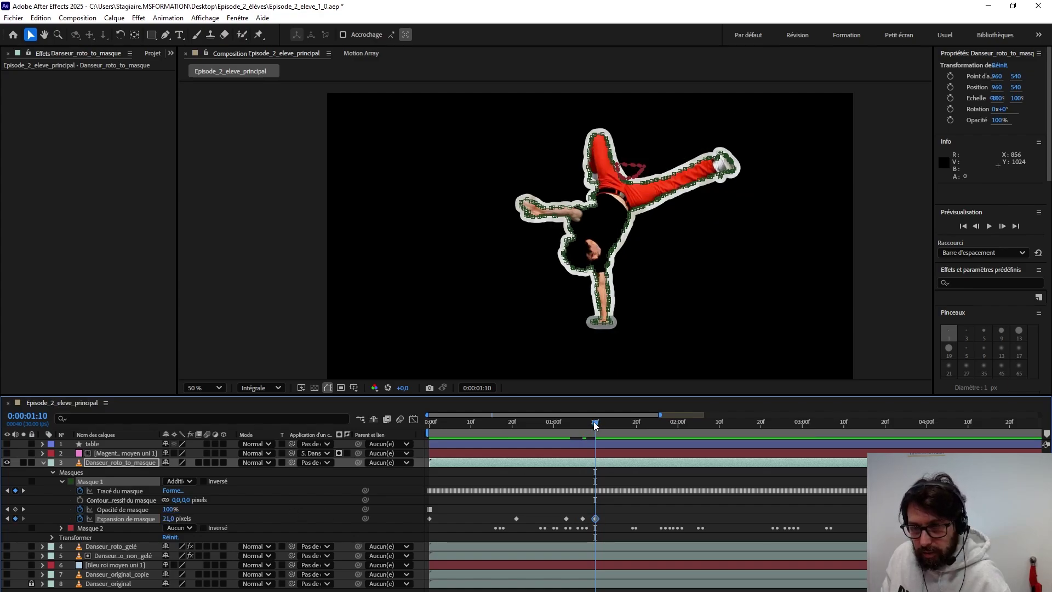
Step: Play back the animation around 0:00:01:07 to check the timing of Masque 1's expansion pulse
drag(596, 425, 508, 434)
key(space)
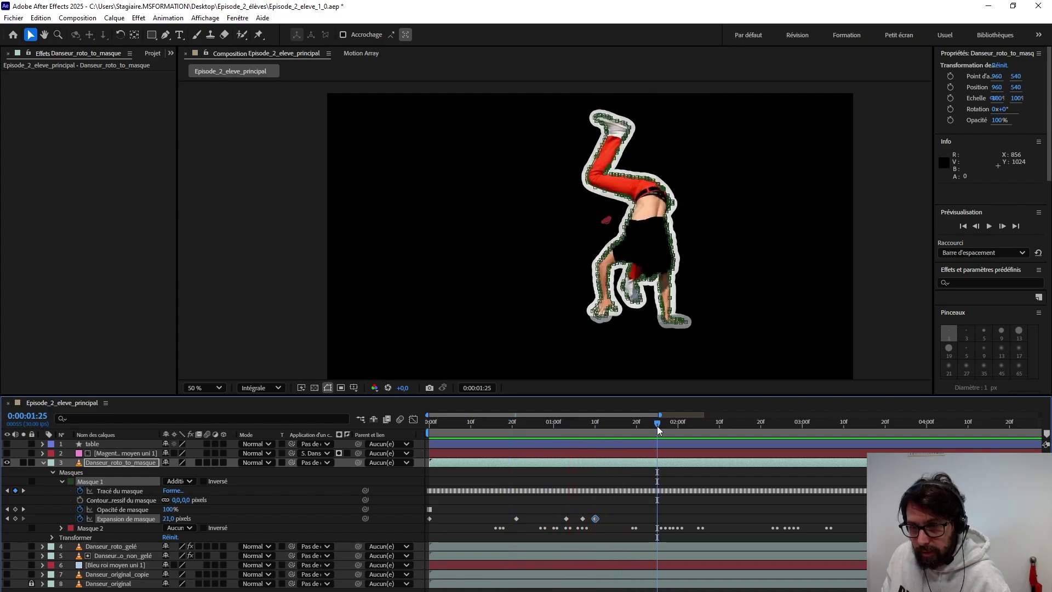
drag(656, 425, 574, 448)
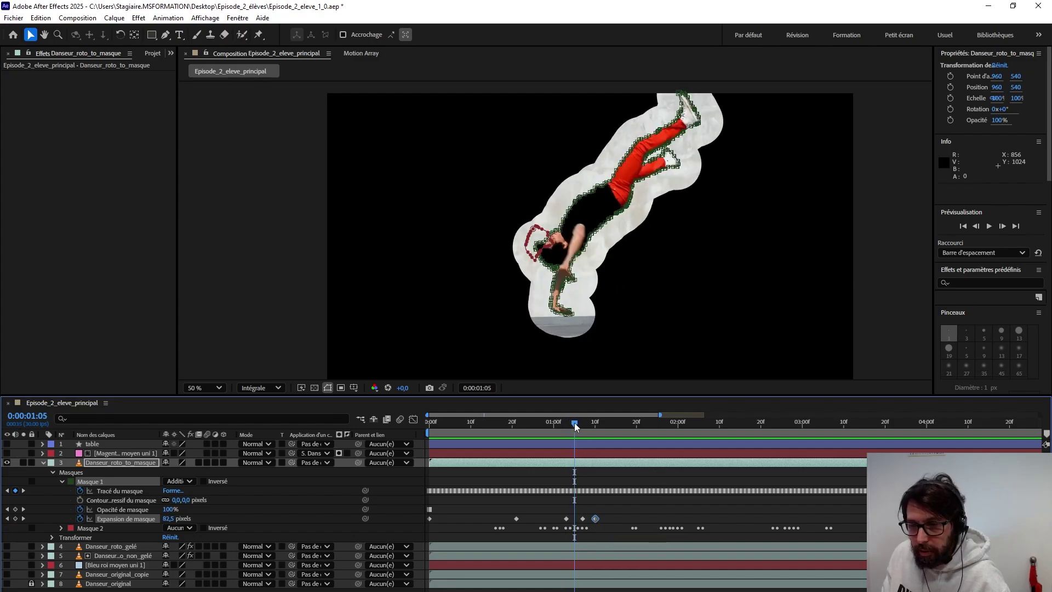
key(space)
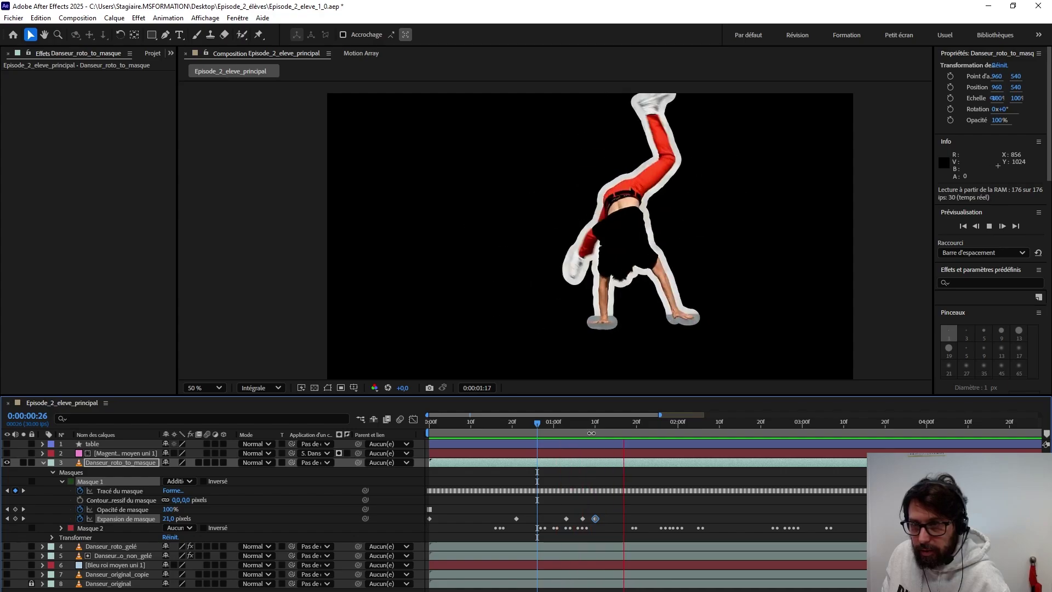
drag(591, 433, 471, 436)
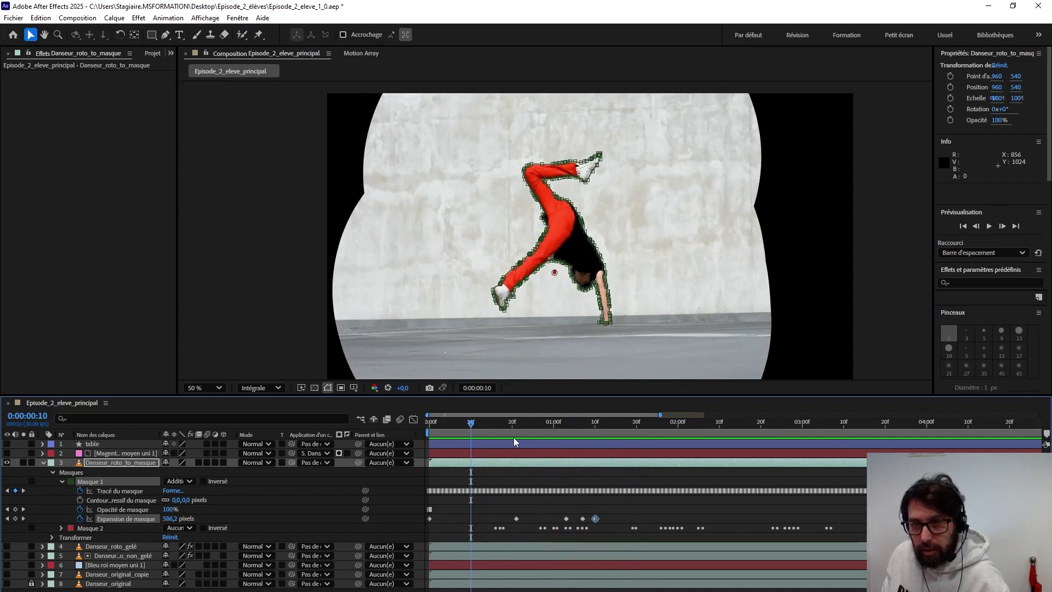
key(space)
key(space)
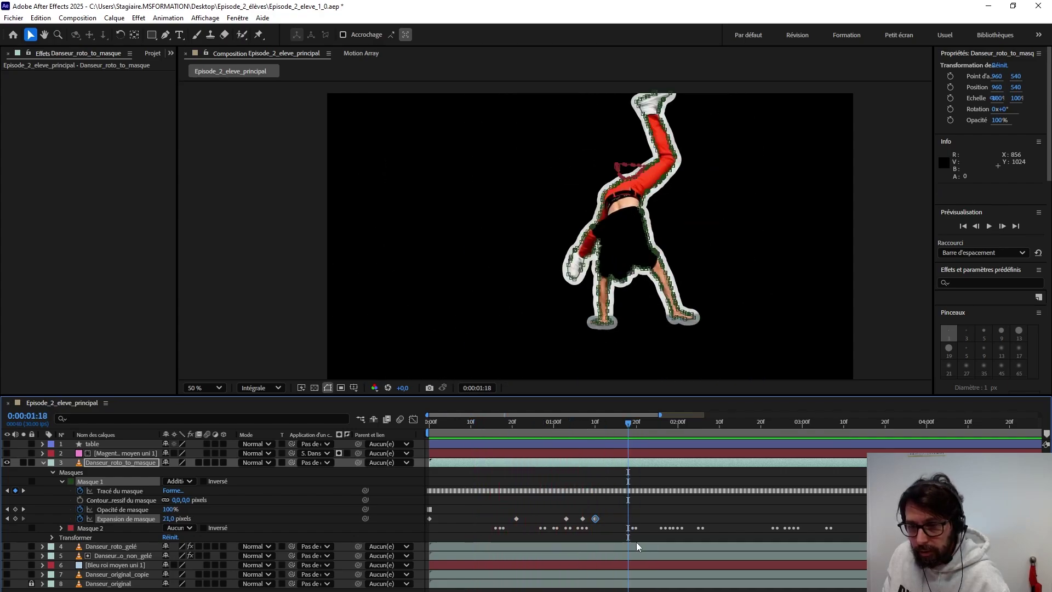
Step: Move the pulse's closing expansion keyframe to 0:00:01:11 and shift the following 21-pixel keyframe to 0:00:01:28
mouse_move(596, 518)
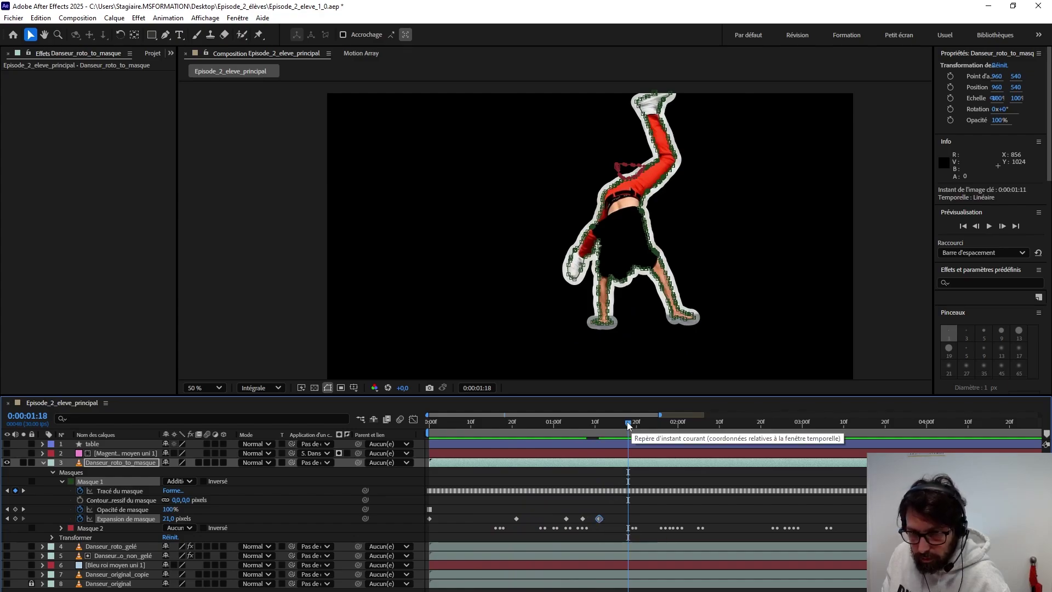
drag(629, 431, 652, 429)
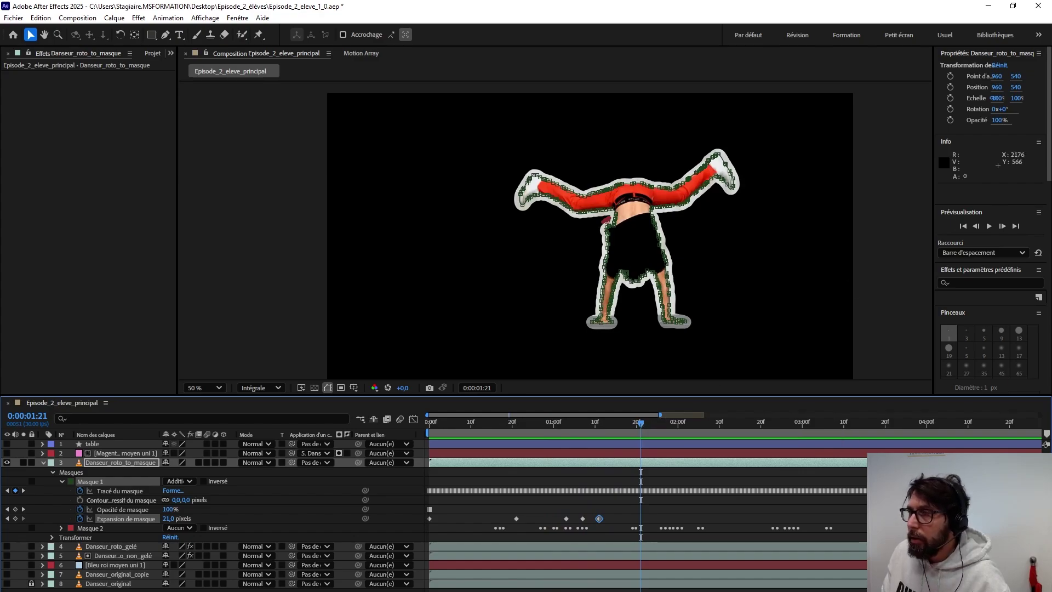
drag(1051, 65, 594, 62)
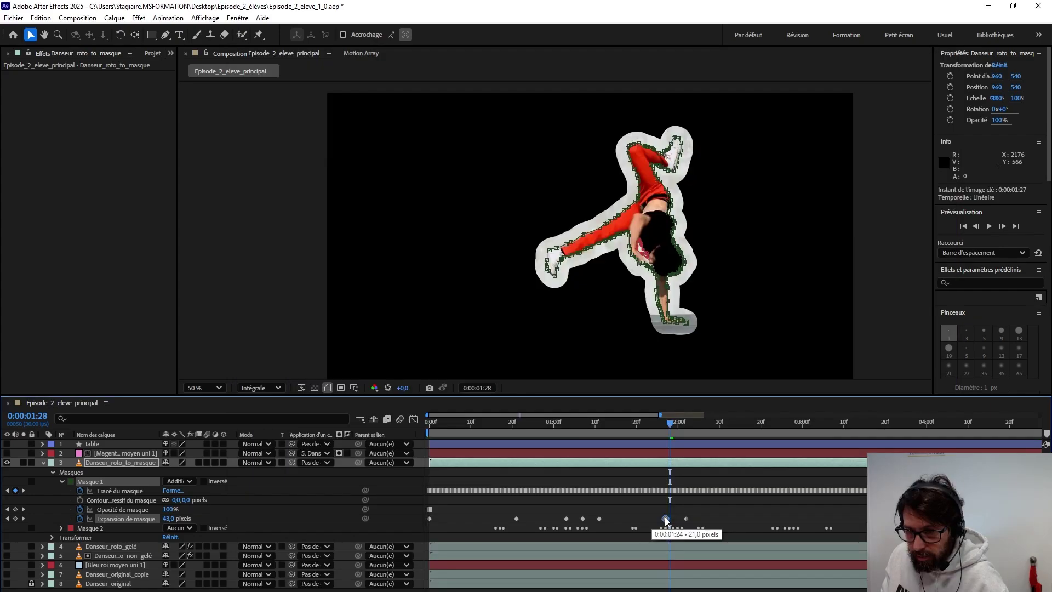
drag(666, 520, 668, 519)
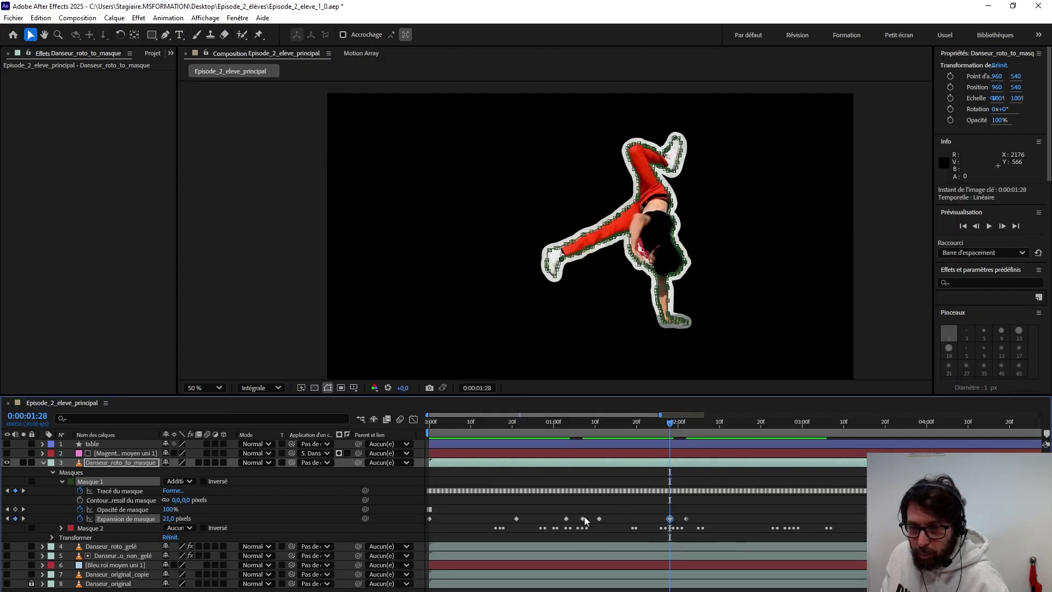
Step: Replace the second pulse's expansion keyframes with a copy of the three from 0:00:01:03 to 0:00:01:11, starting at 0:00:01:27
drag(562, 514, 603, 520)
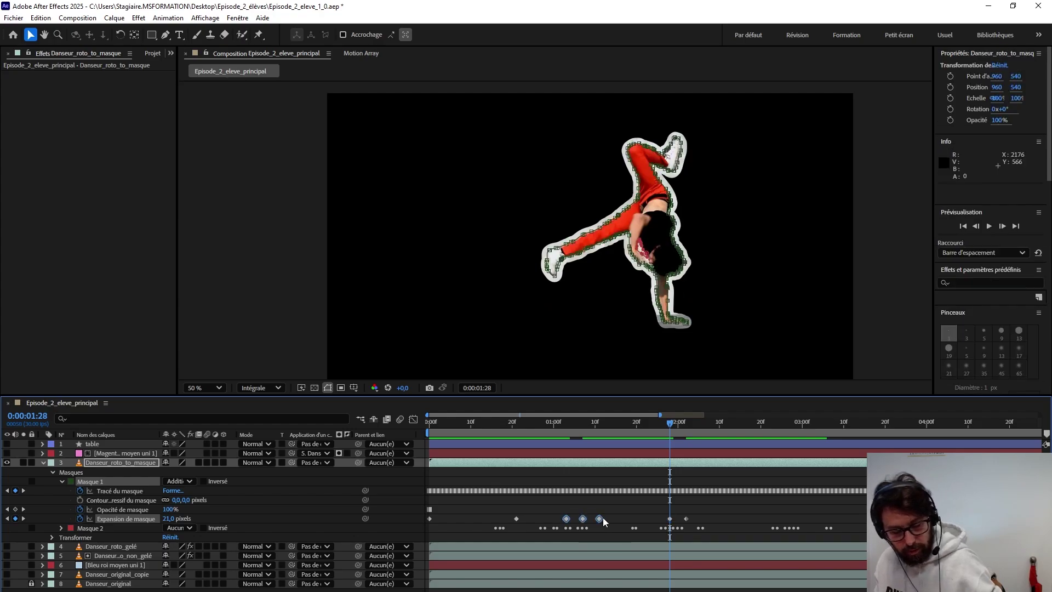
drag(690, 511, 665, 522)
drag(671, 428, 665, 427)
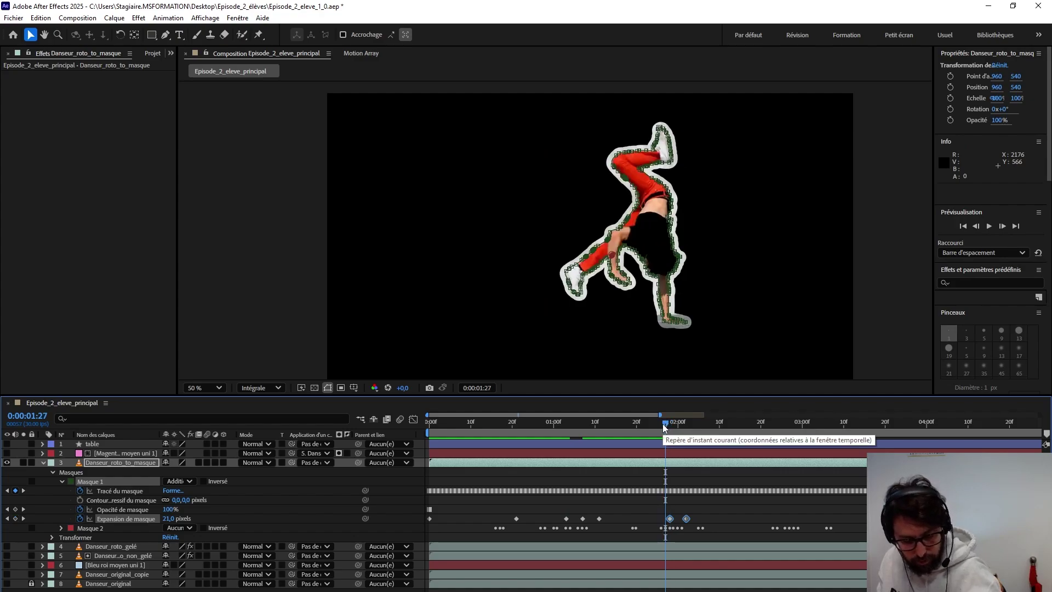
click(670, 519)
drag(673, 522, 665, 519)
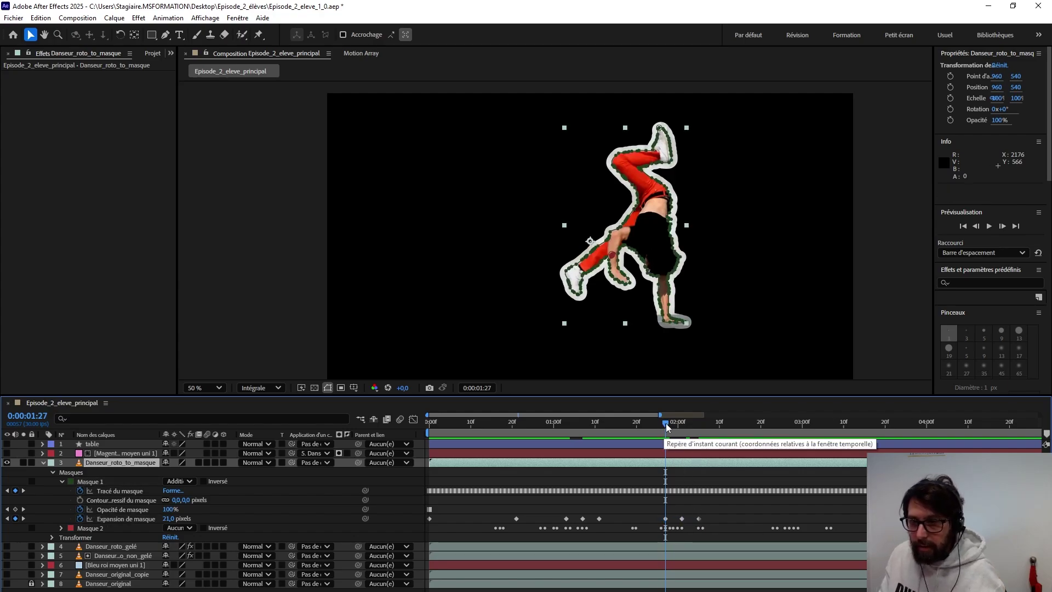
Step: Preview both expansion pulses on Masque 1 from about 0:00:00:27
drag(660, 422, 552, 449)
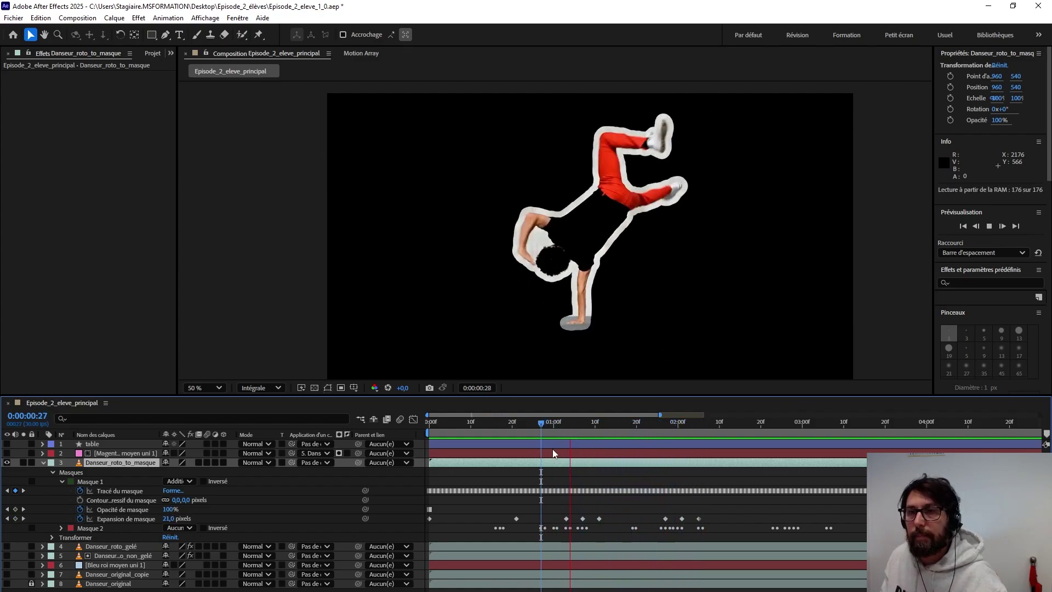
key(space)
key(space)
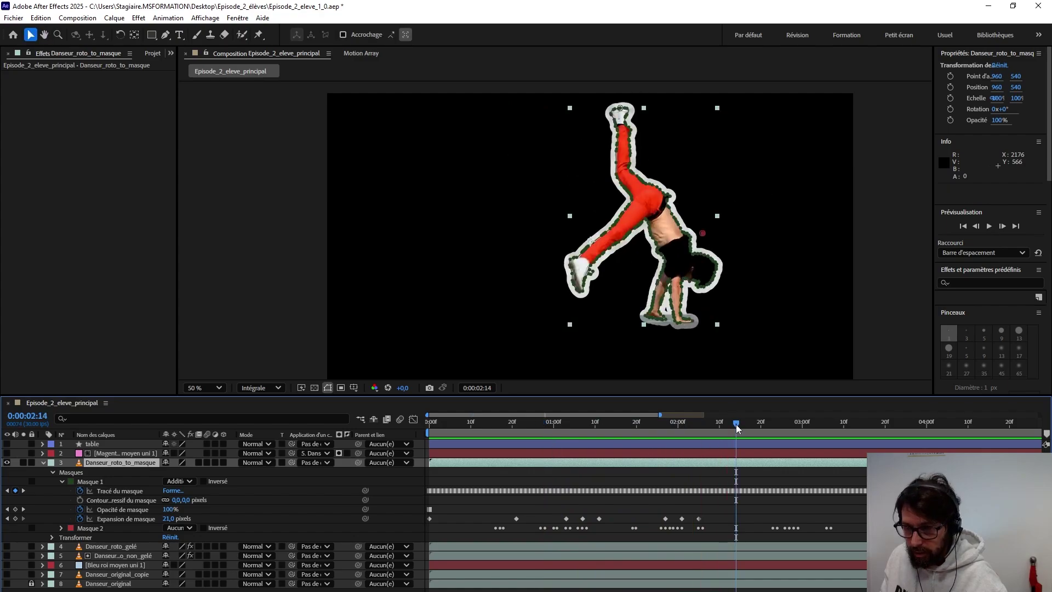
Step: Copy the second pulse's three expansion keyframes to 0:00:03:00 and shift them earlier so the middle keyframe falls at 0:00:03:00
drag(736, 426, 804, 439)
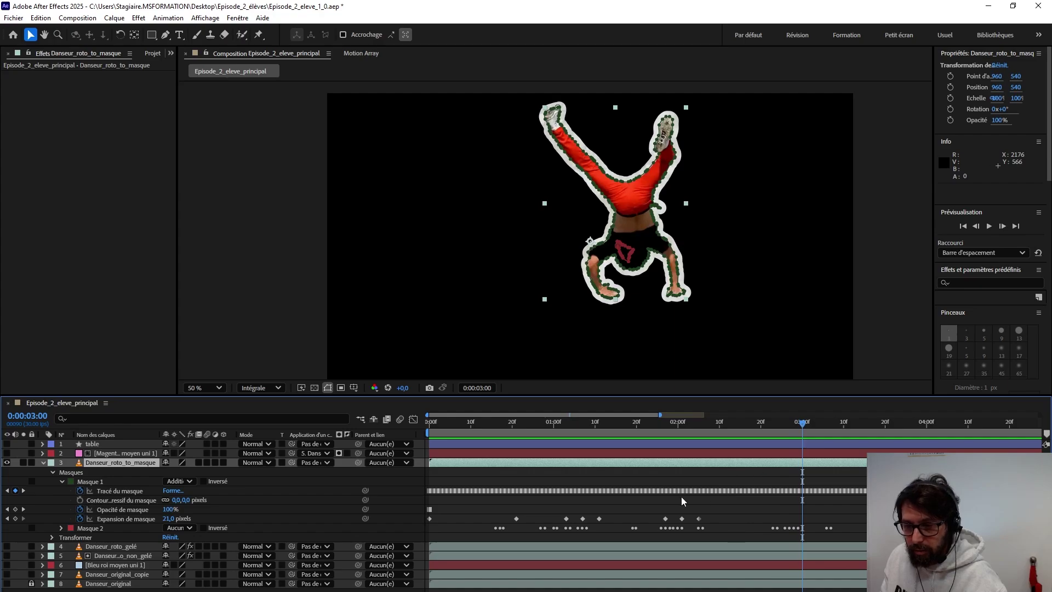
drag(657, 502, 706, 525)
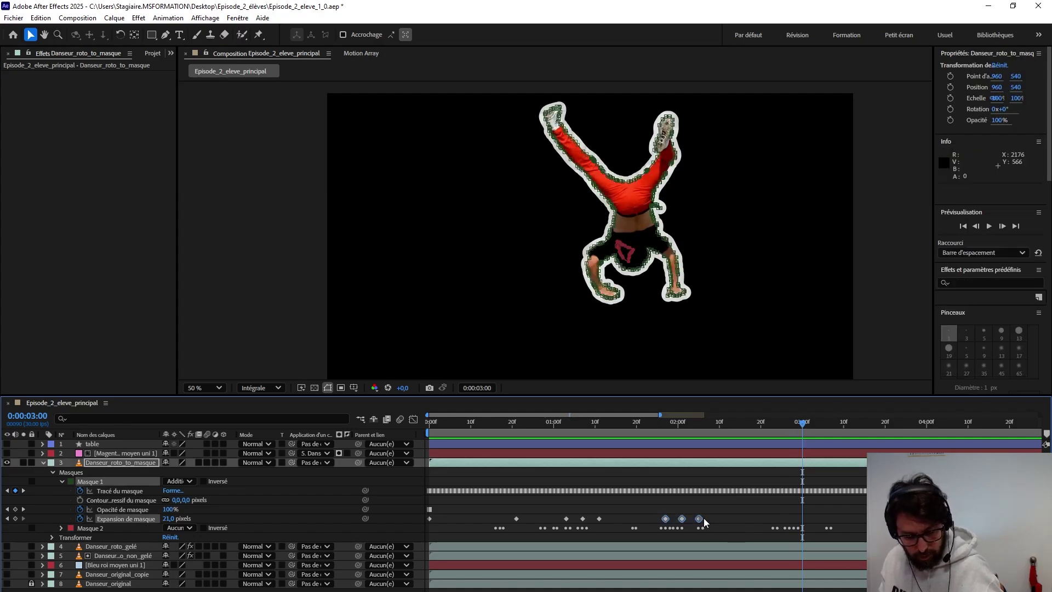
key(ctrl+c)
key(ctrl+v)
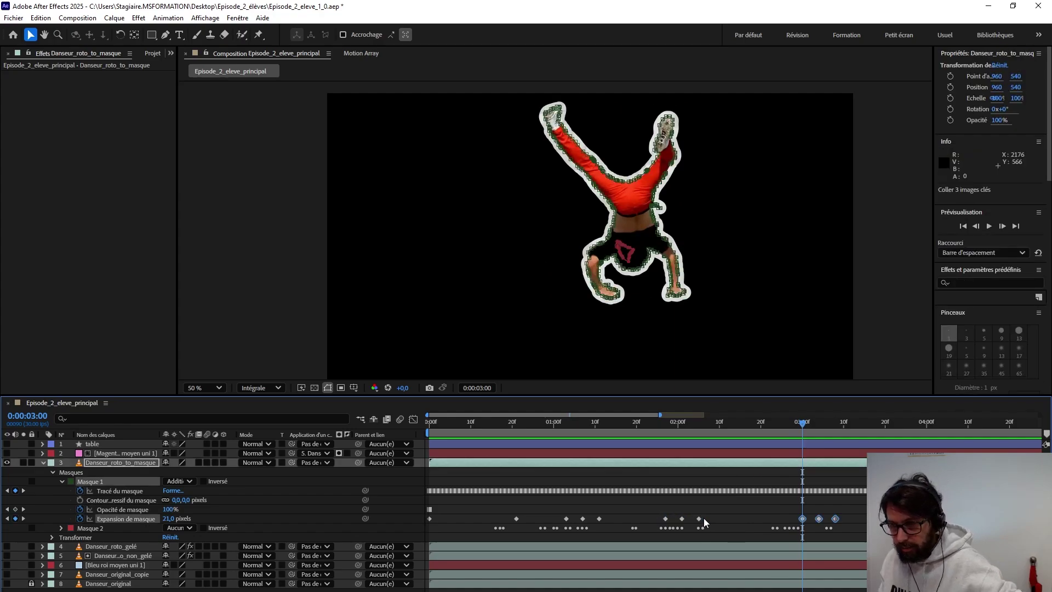
drag(818, 522, 803, 525)
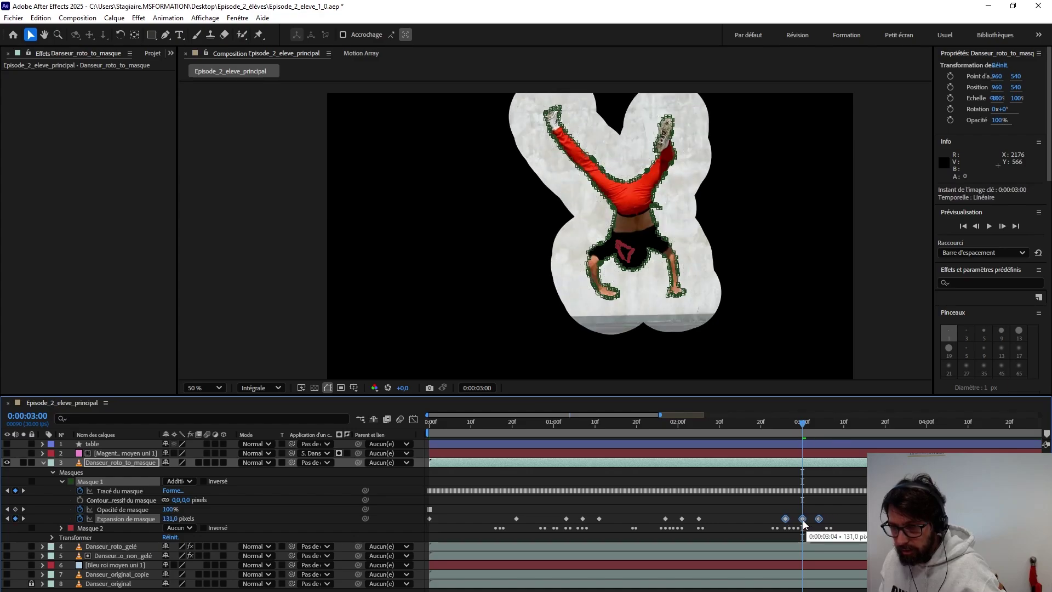
Step: Review the third pulse around 0:00:03:00 and play the whole mask animation from the start of the composition
click(795, 425)
drag(794, 426, 820, 428)
key(space)
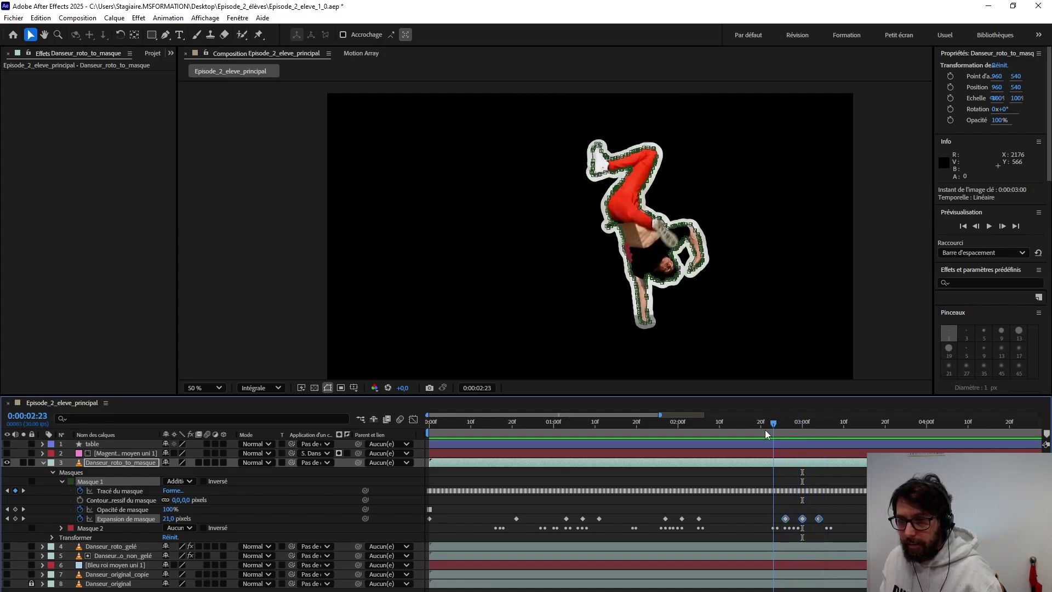
click(864, 422)
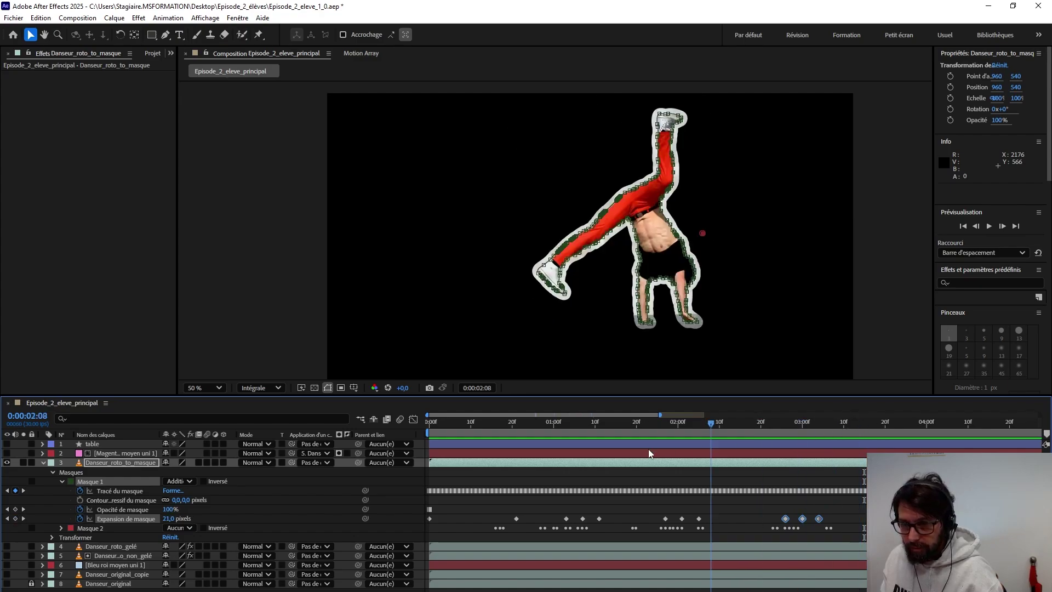
key(Home)
key(space)
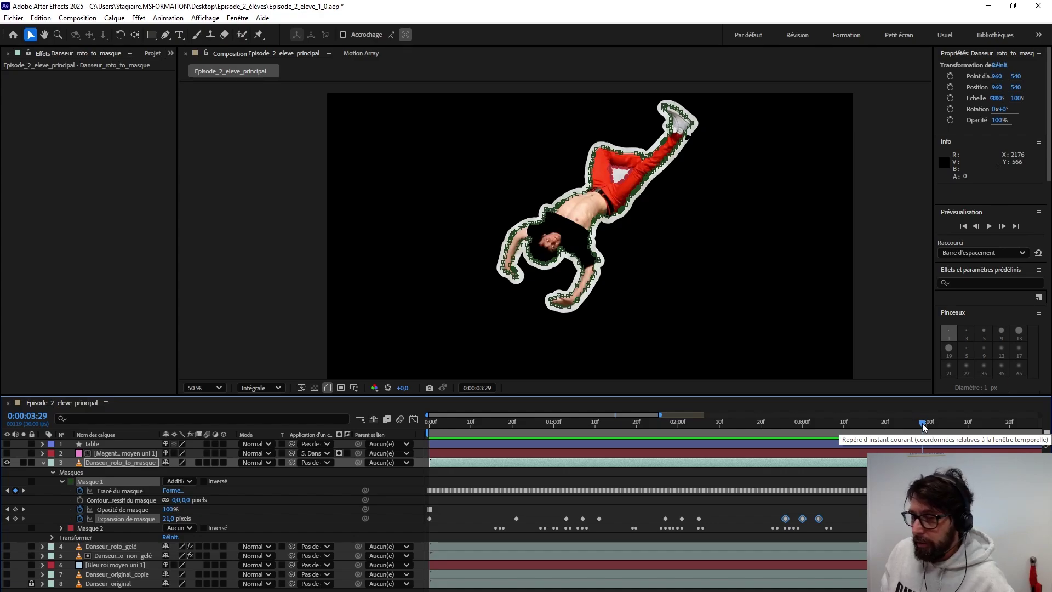
drag(922, 427, 684, 466)
key(space)
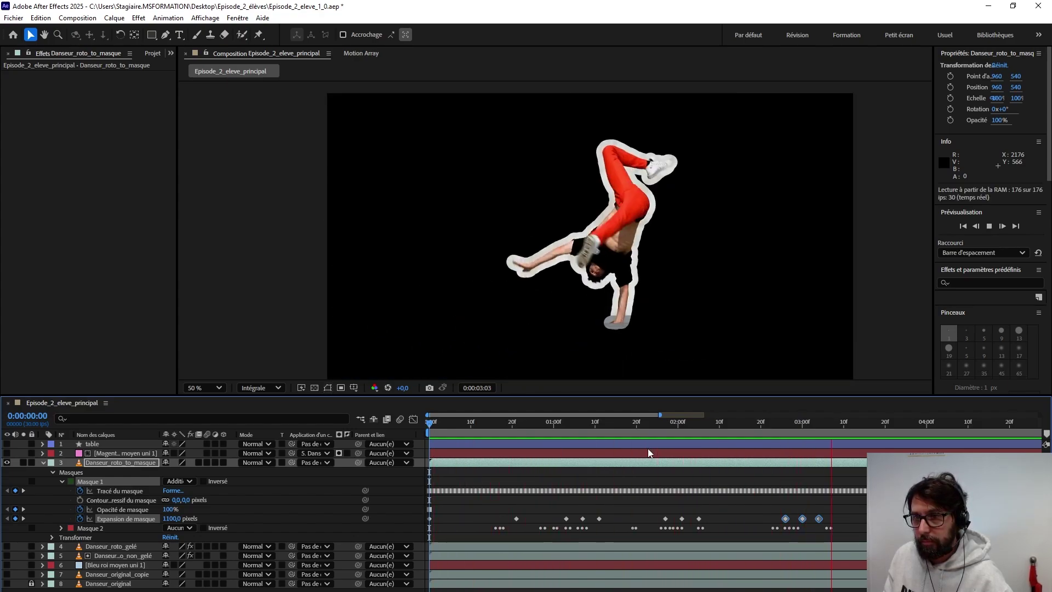
key(space)
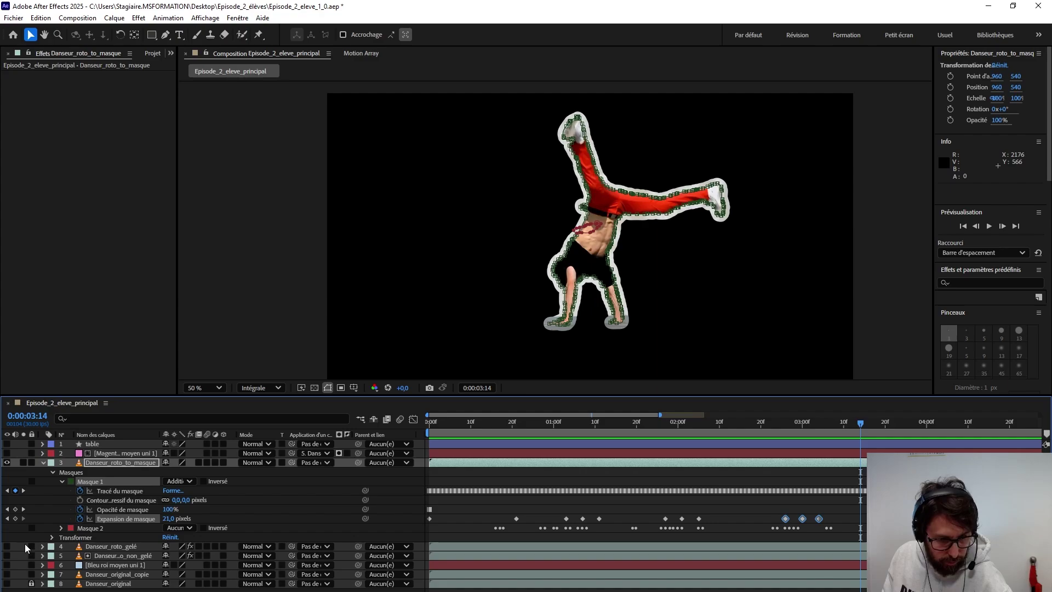
Step: Show the Bleu roi moyen uni 1 background layer and play the mask animation over it
click(7, 565)
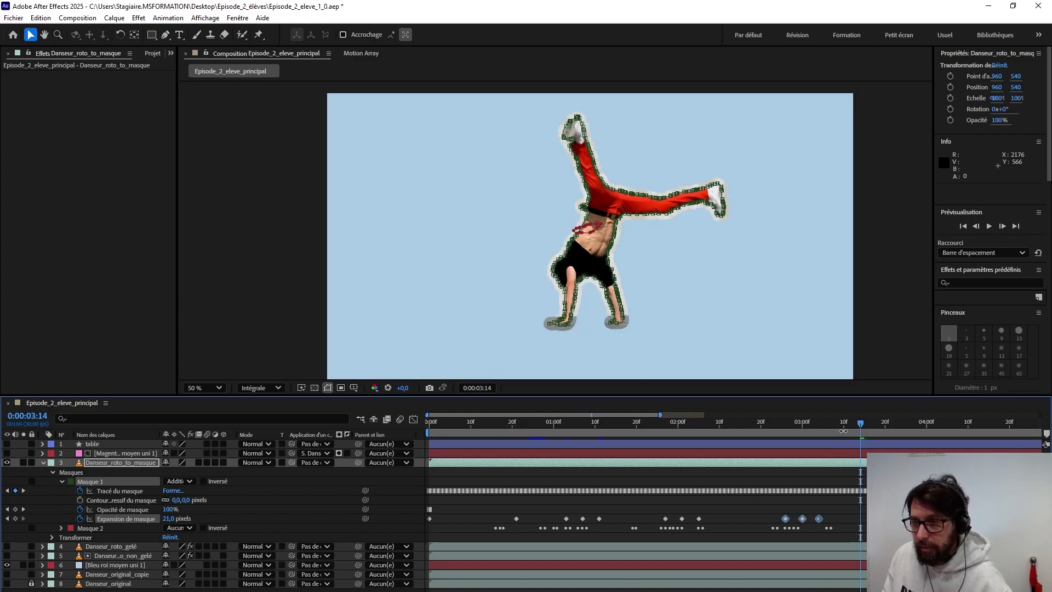
key(space)
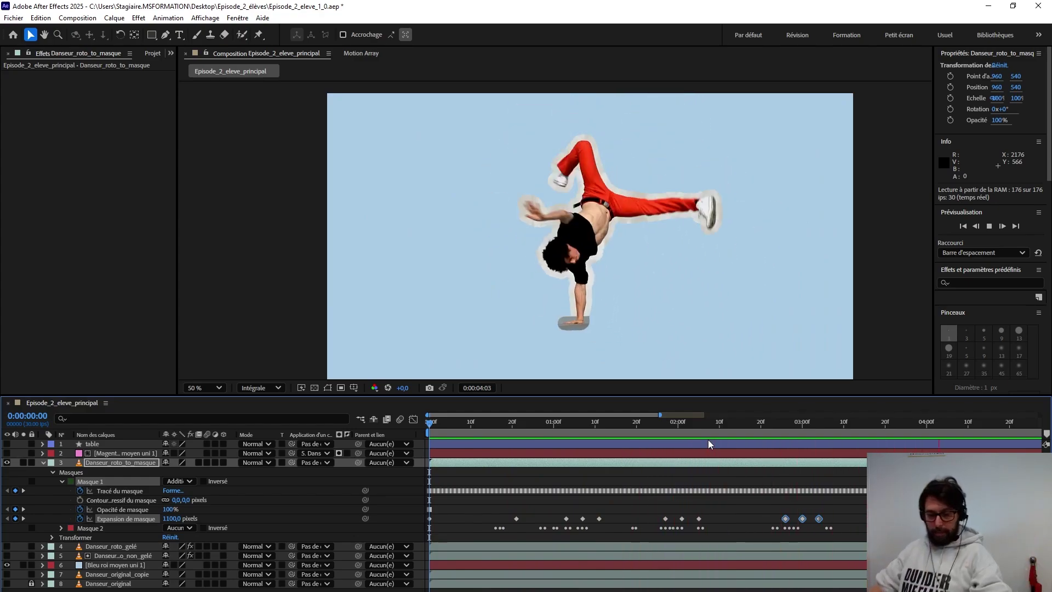
key(space)
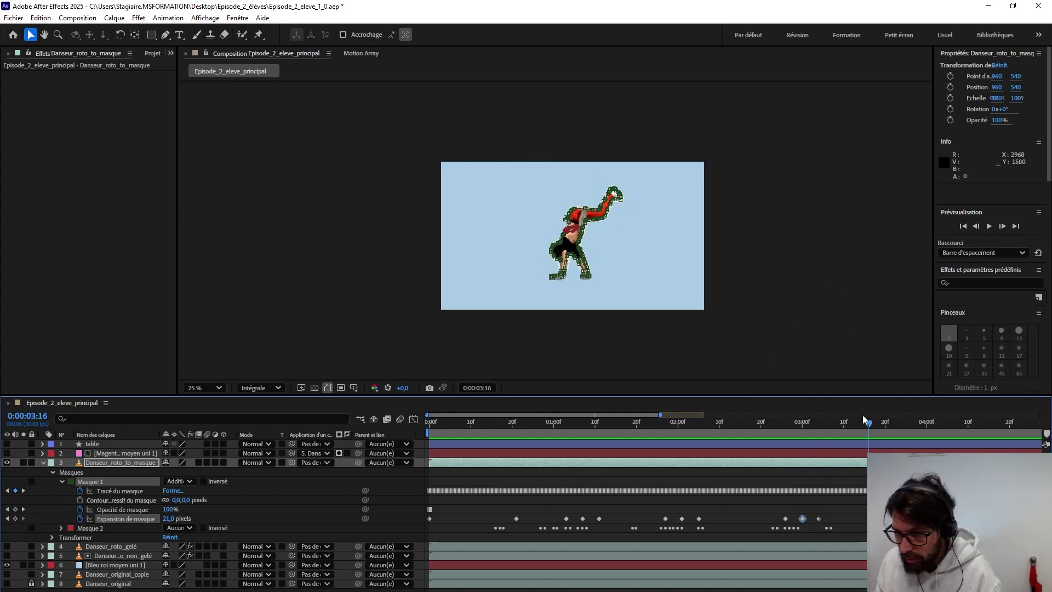
Step: Set Masque 1's expansion keyframe at 0:00:03:00, the third pulse's peak, to 173 pixels
drag(857, 428, 799, 442)
click(168, 518)
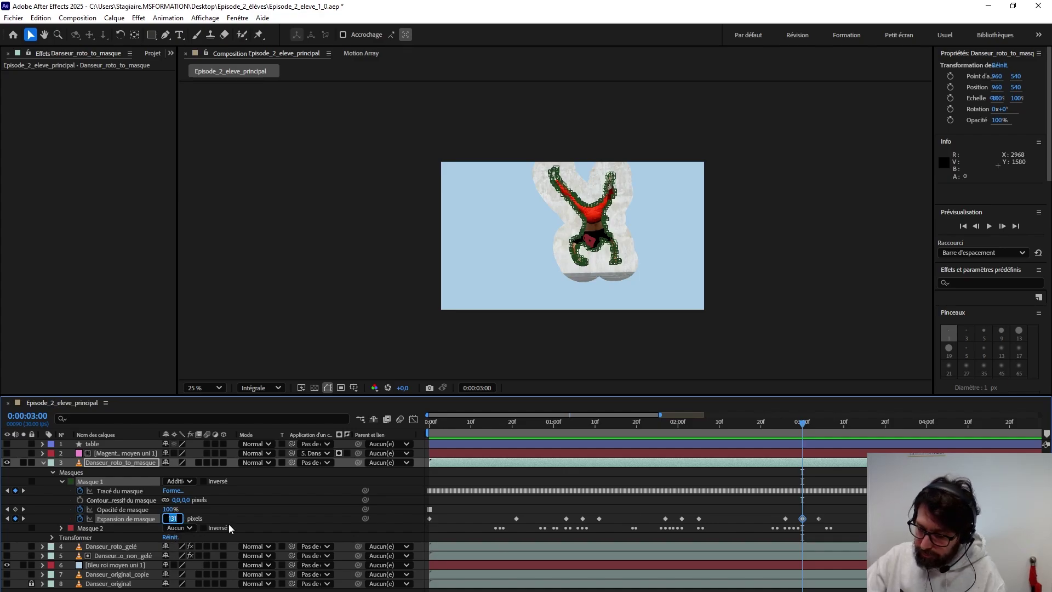
text(173)
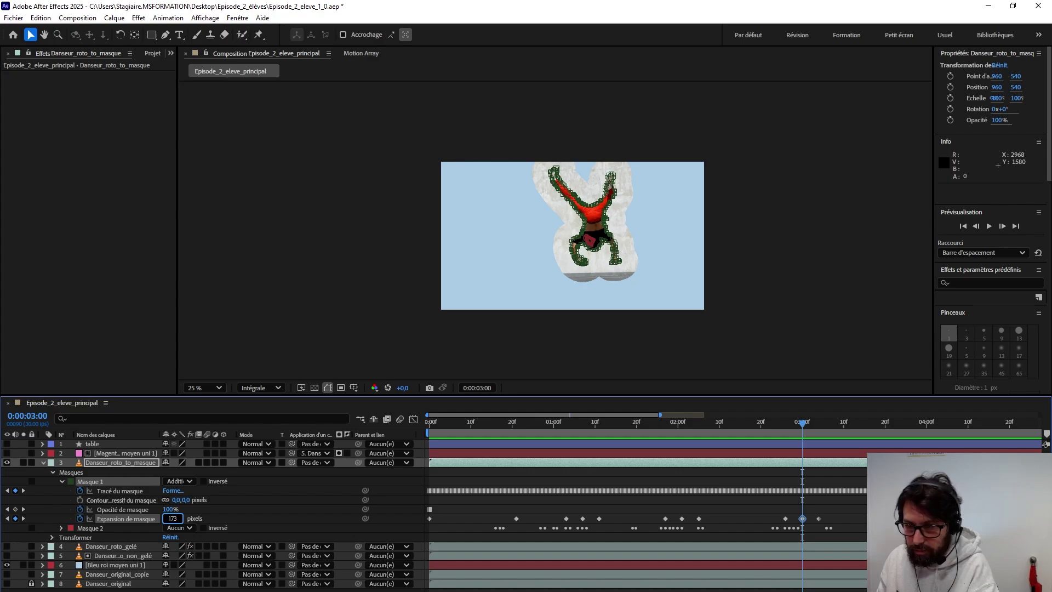
key(Return)
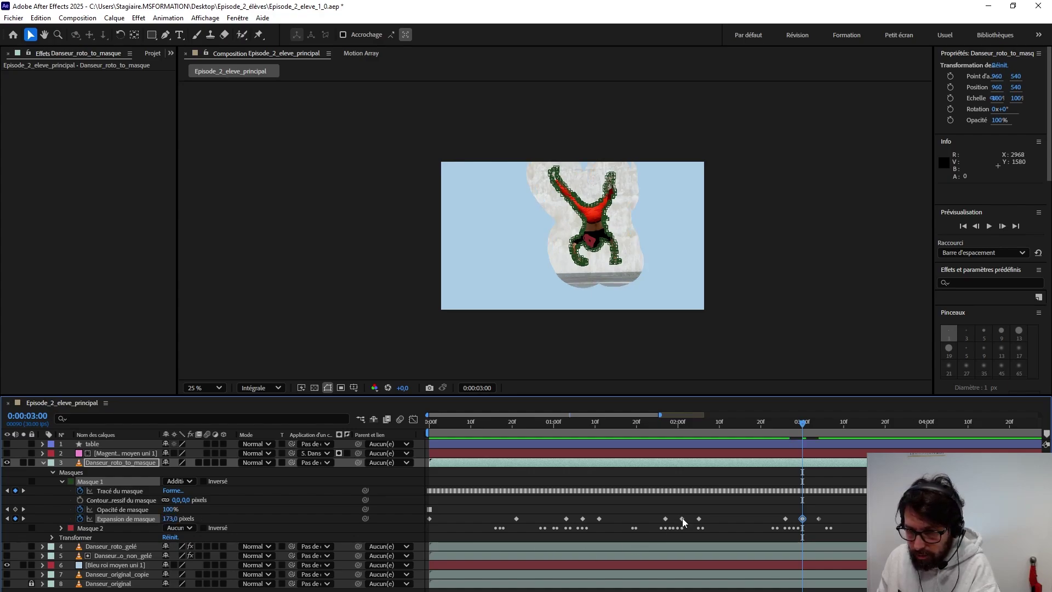
Step: Set the second pulse's peak expansion keyframe at 0:00:02:01 on Masque 1 to 173 pixels
click(7, 518)
click(7, 518)
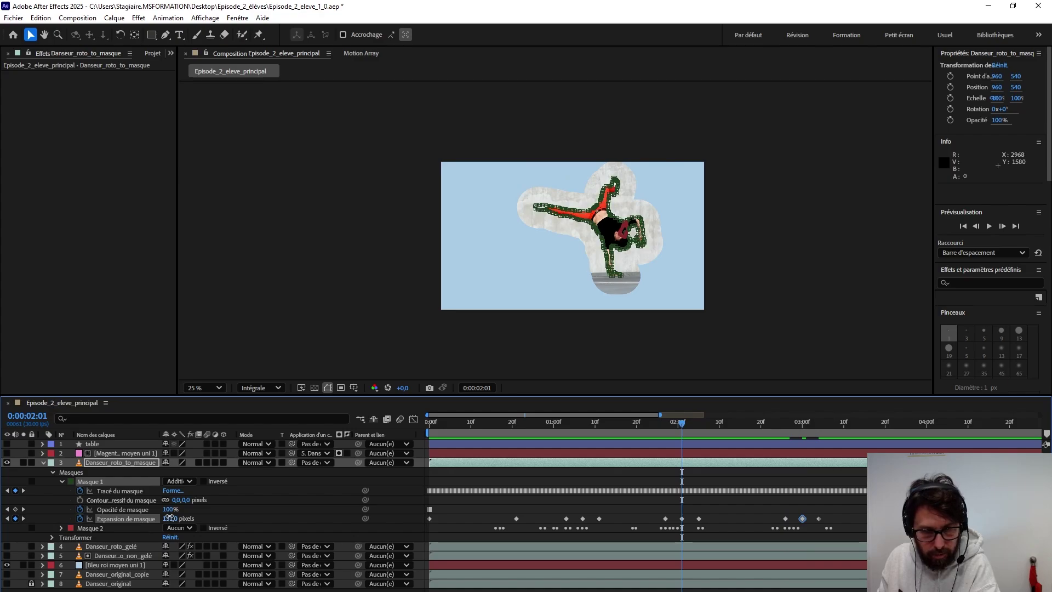
click(168, 518)
text(173)
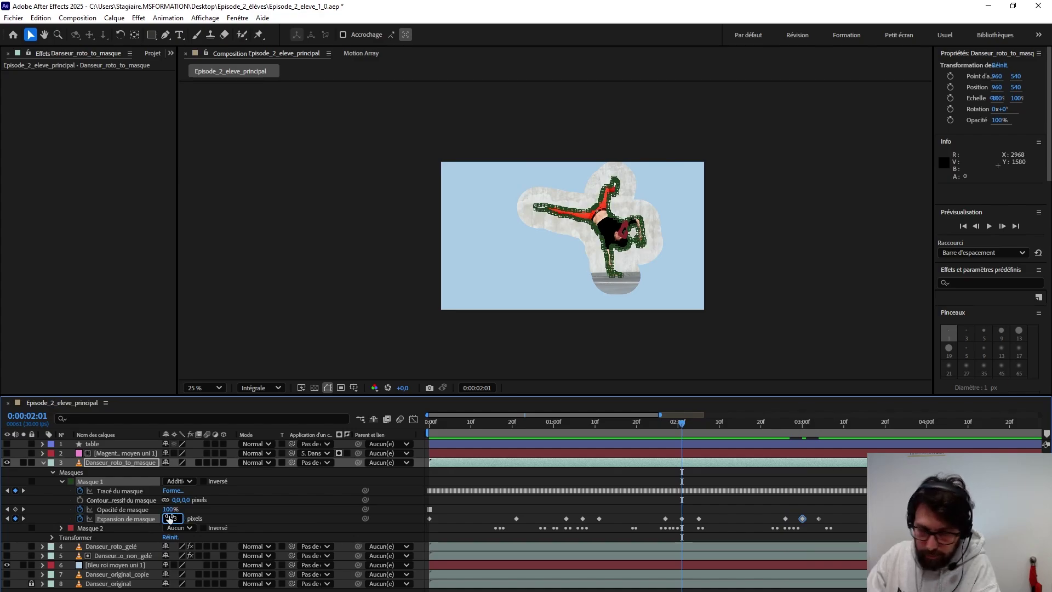
key(Return)
Step: Set the first pulse's peak expansion keyframe at 0:00:01:07 on Masque 1 to 173 pixels
click(7, 518)
click(7, 519)
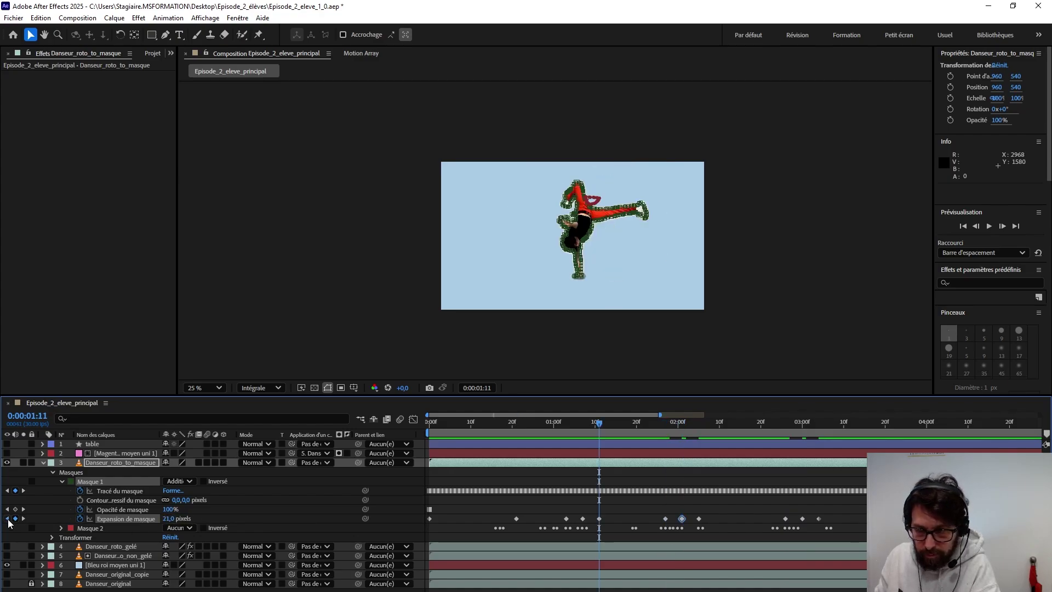
click(7, 518)
click(170, 518)
text(40)
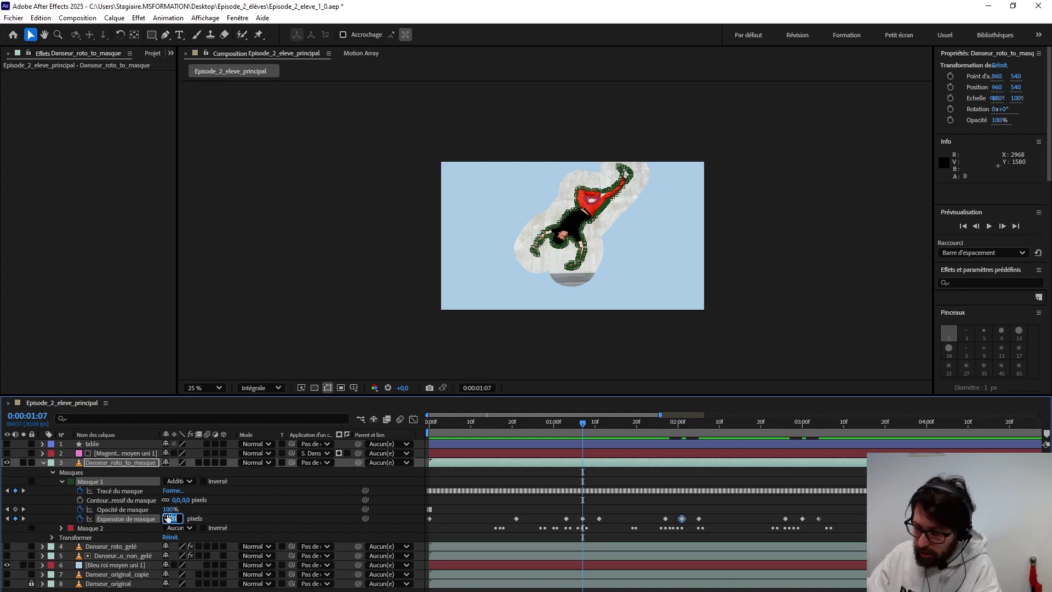
key(Return)
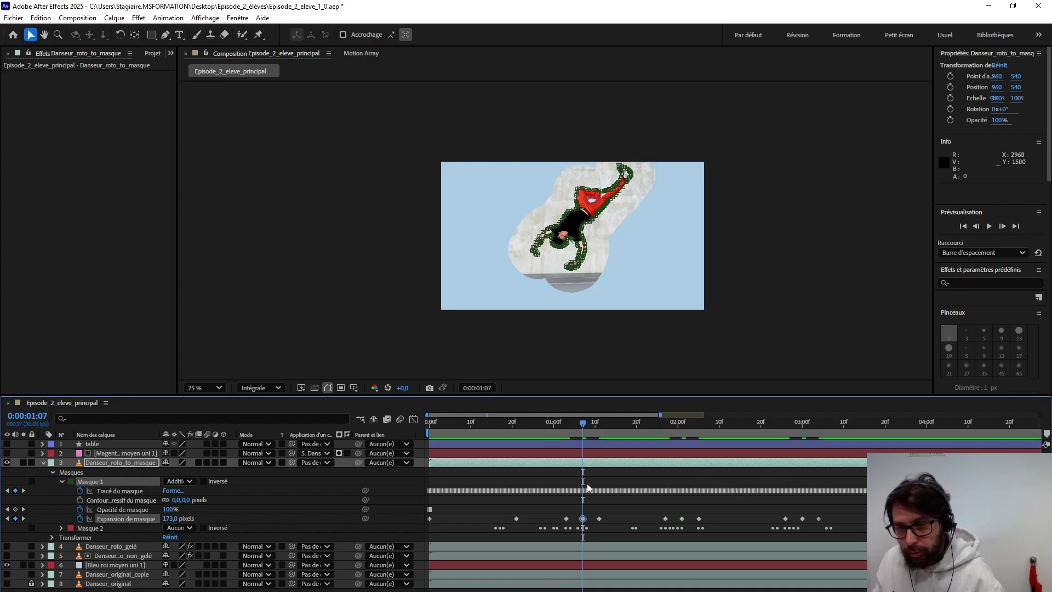
Step: Preview the three expansion pulses over the blue background from the start of the composition
drag(583, 425, 422, 445)
key(space)
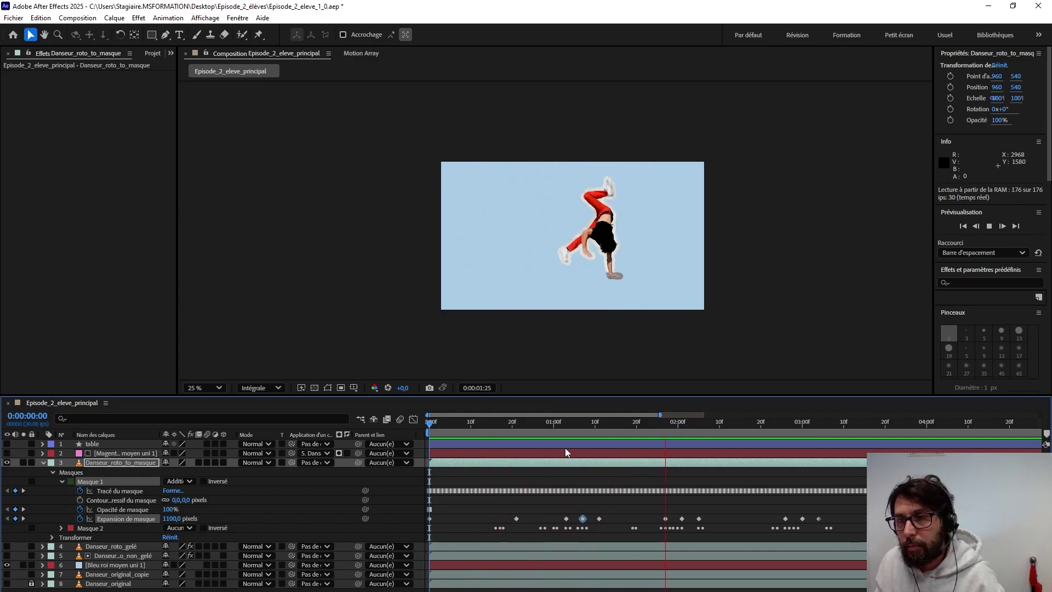
key(space)
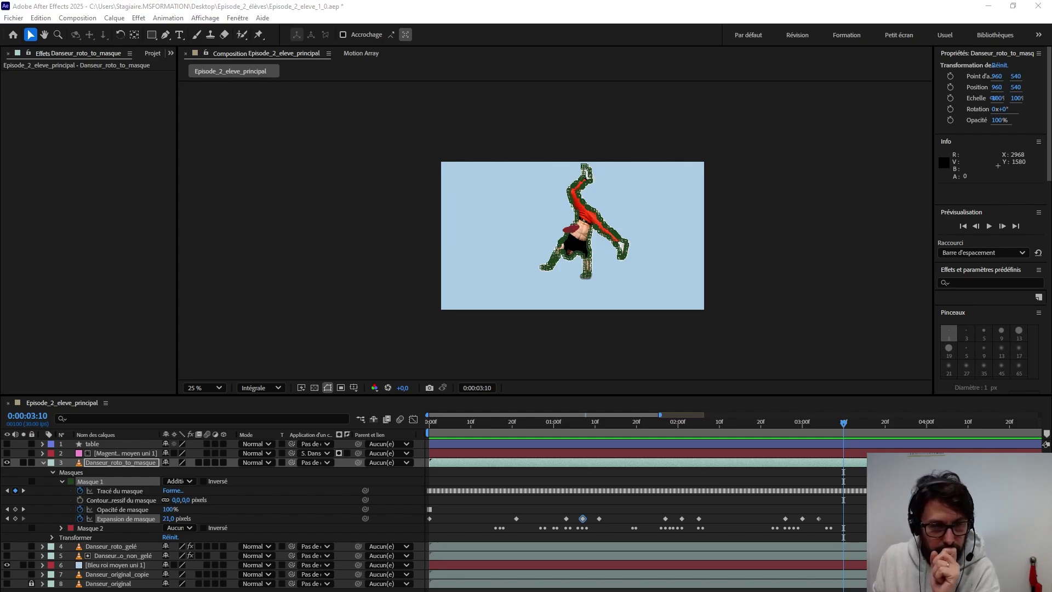
Step: Collapse the Danseur_roto_to_masque layer and rename it Danseur_expension_de_masque
click(42, 463)
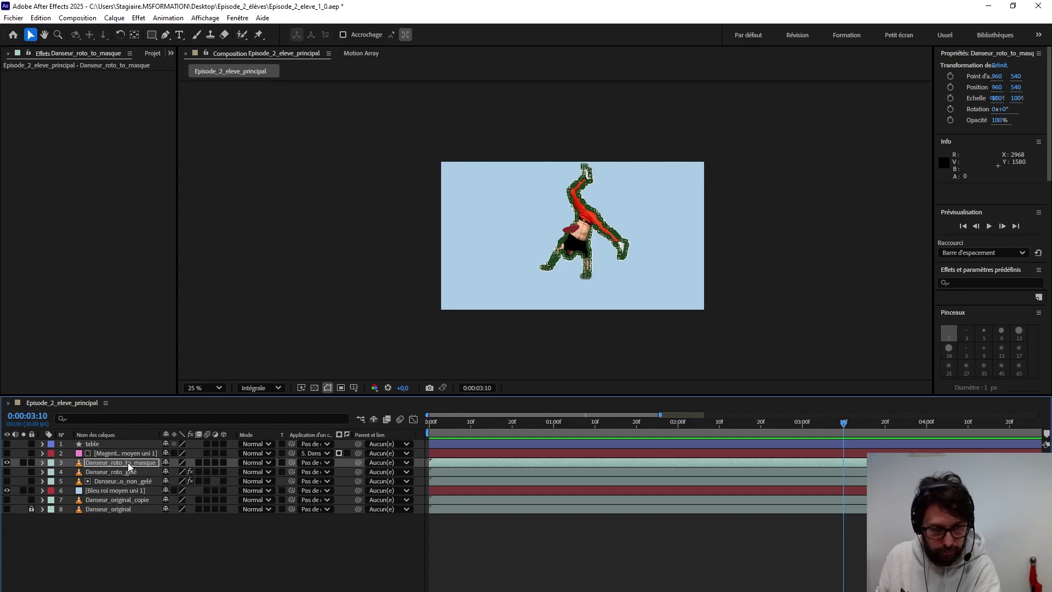
key(Return)
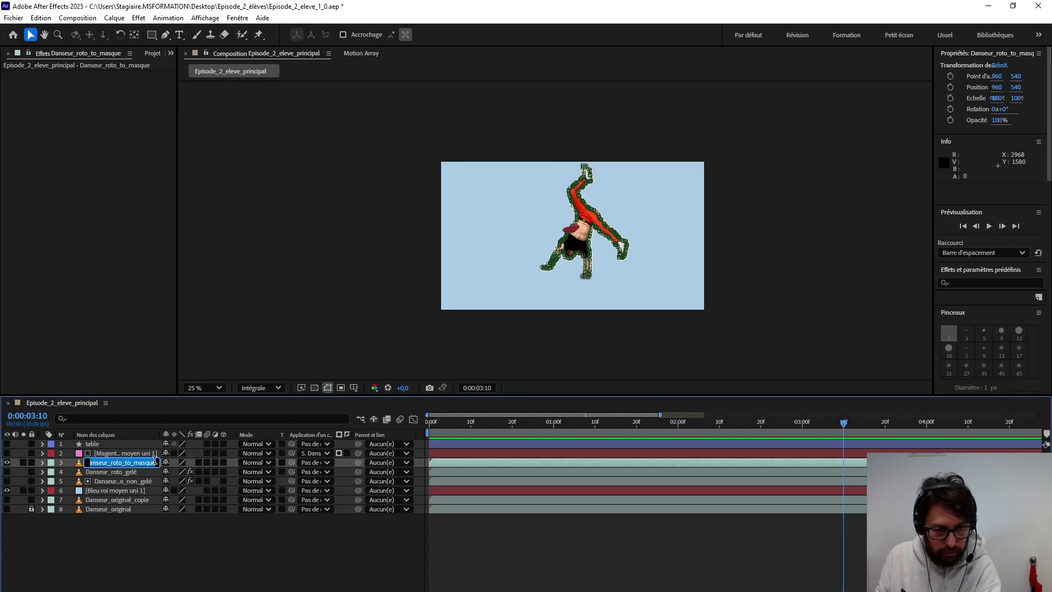
click(42, 463)
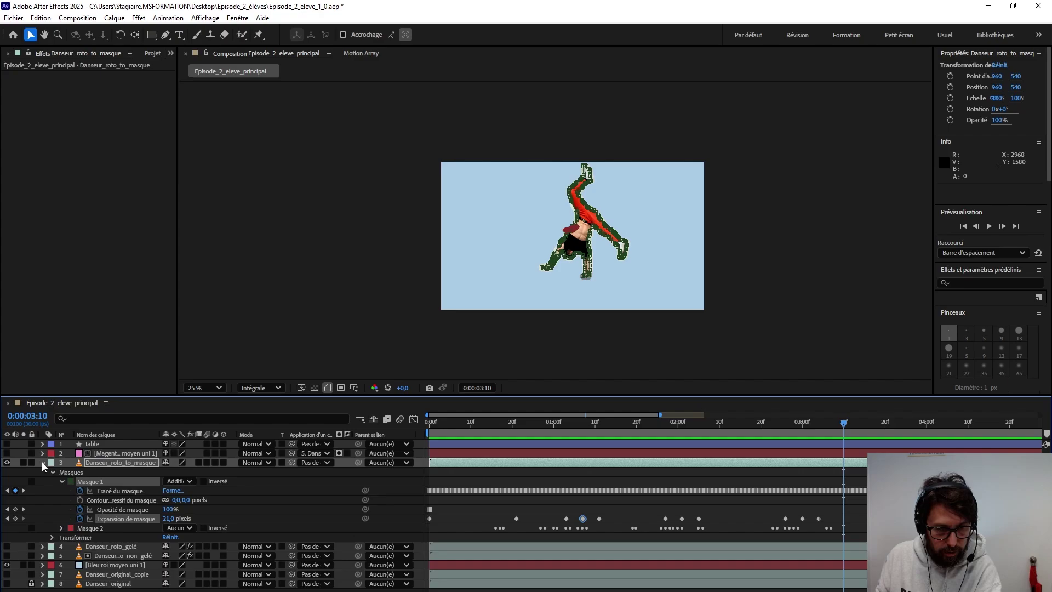
click(42, 463)
key(Return)
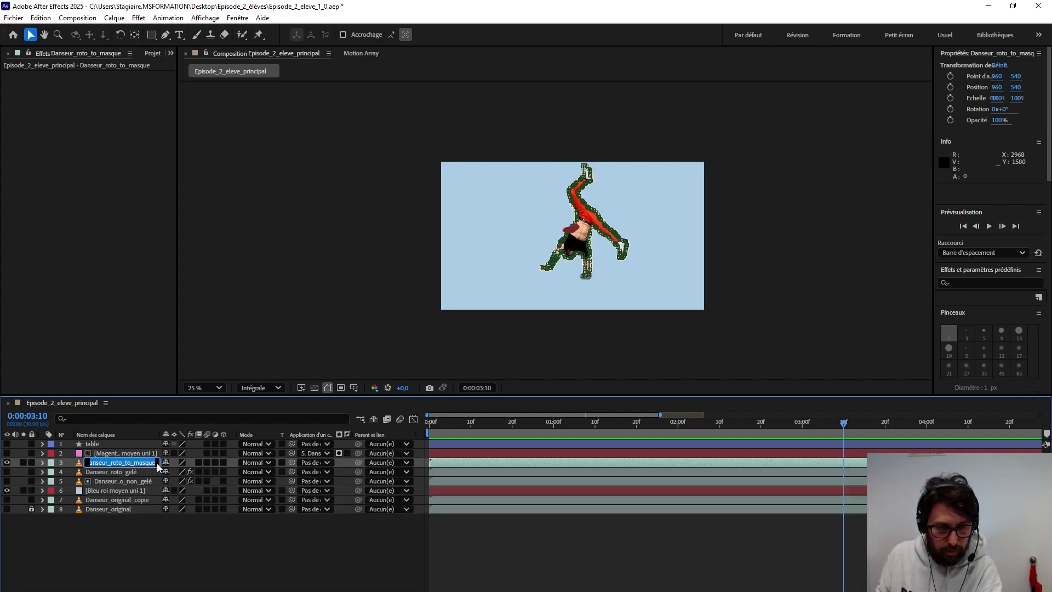
drag(158, 462, 112, 461)
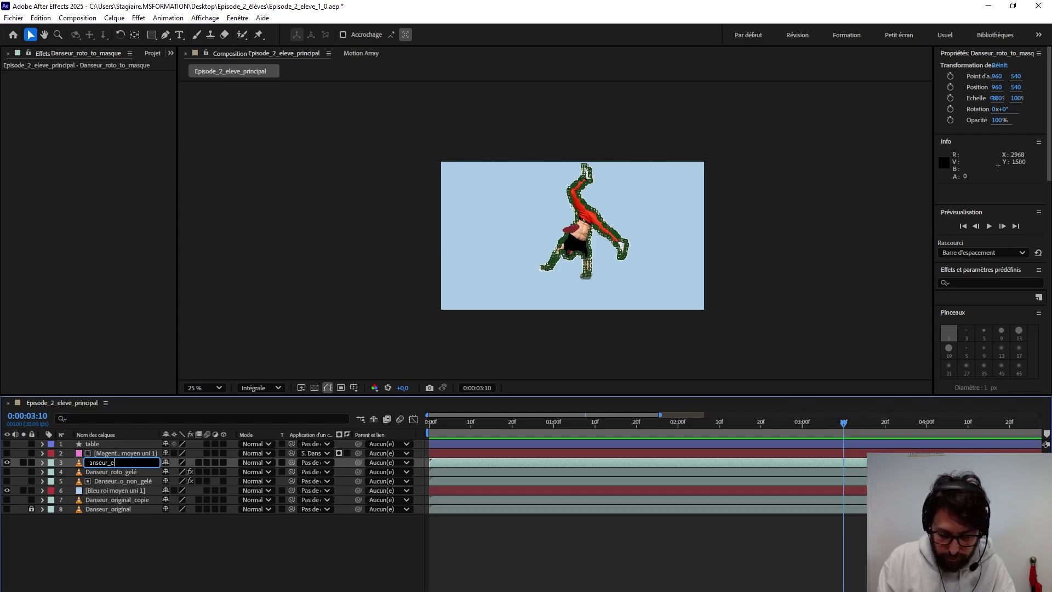
text(expension)
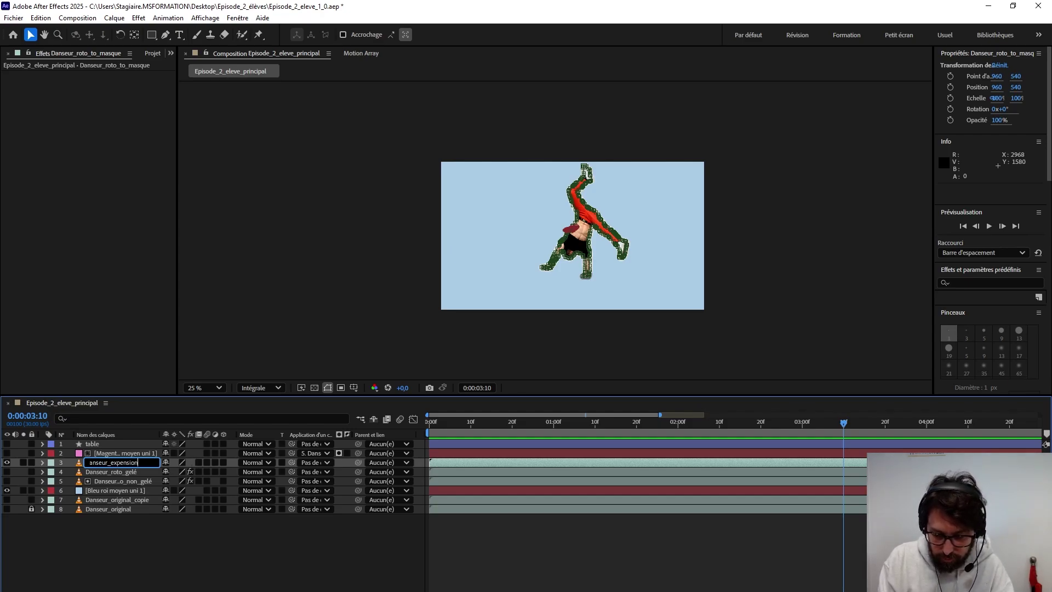
text(_de_masque)
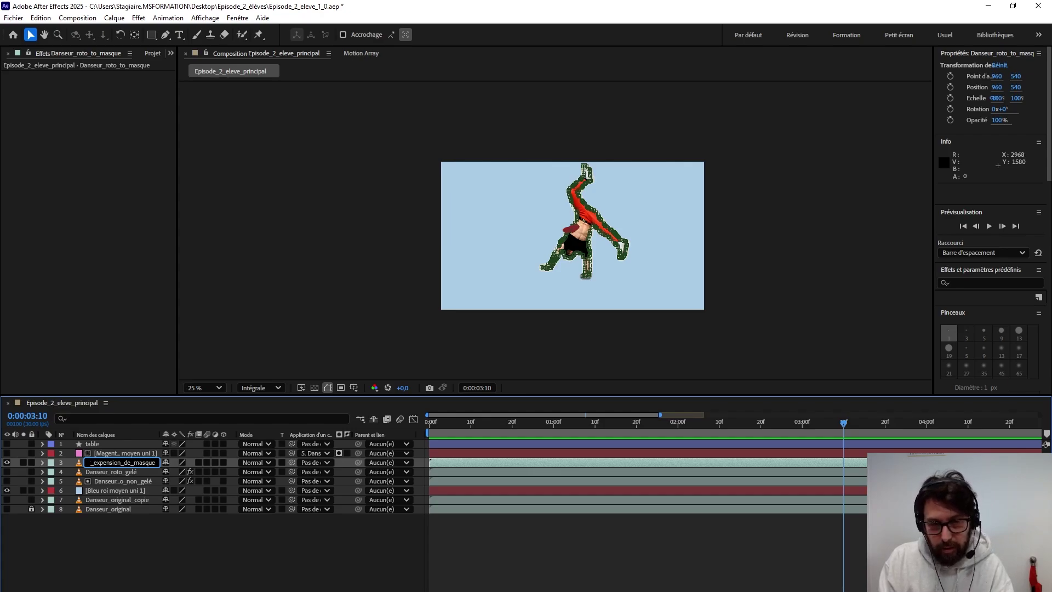
key(Return)
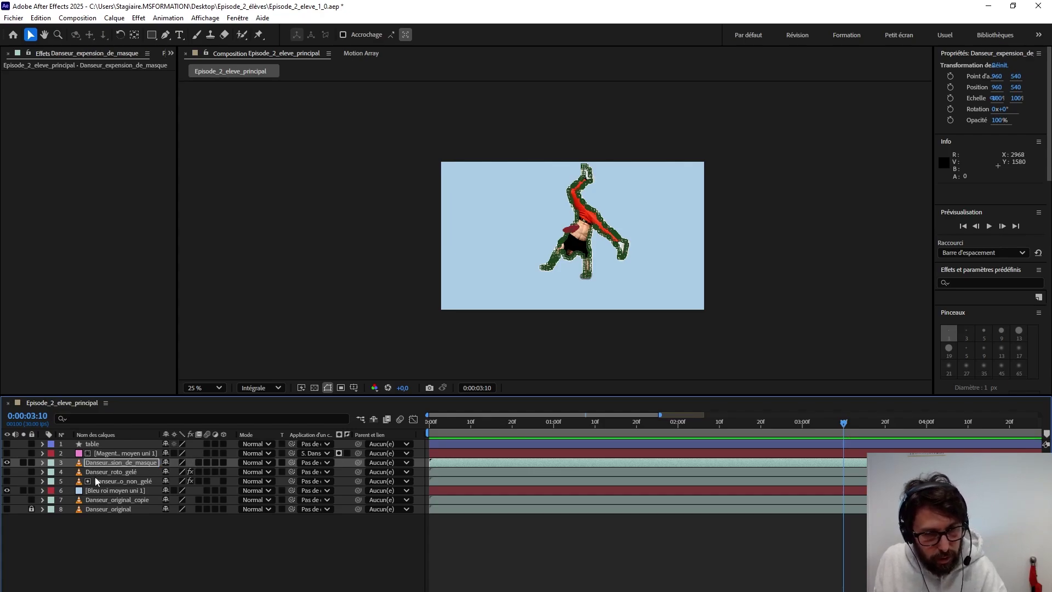
Step: Lock the Danseur_expension_de_masque, Bleu roi moyen uni 1, table and magenta solid layers against editing
click(31, 462)
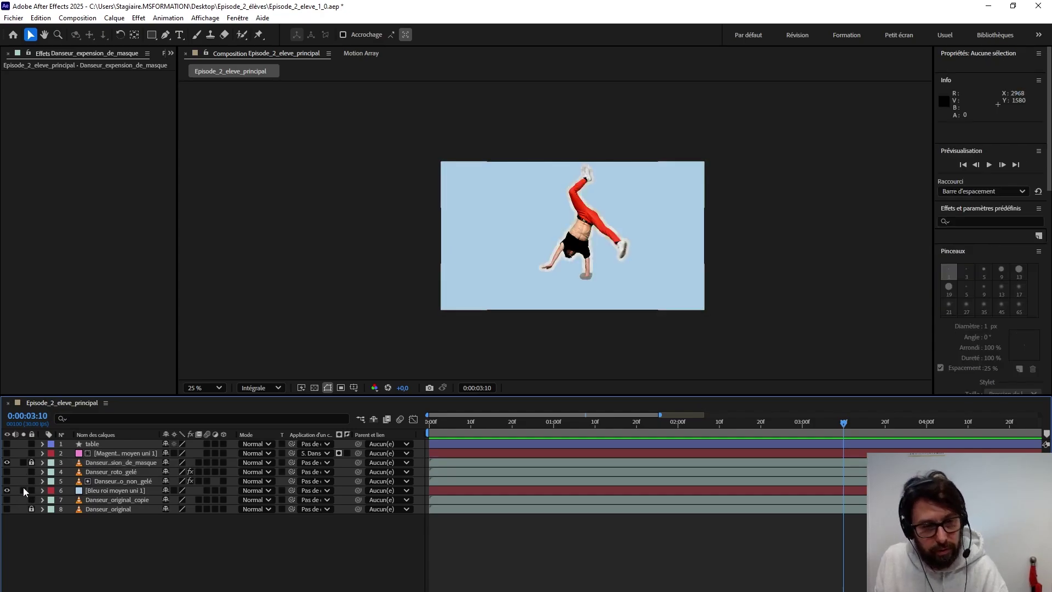
click(31, 490)
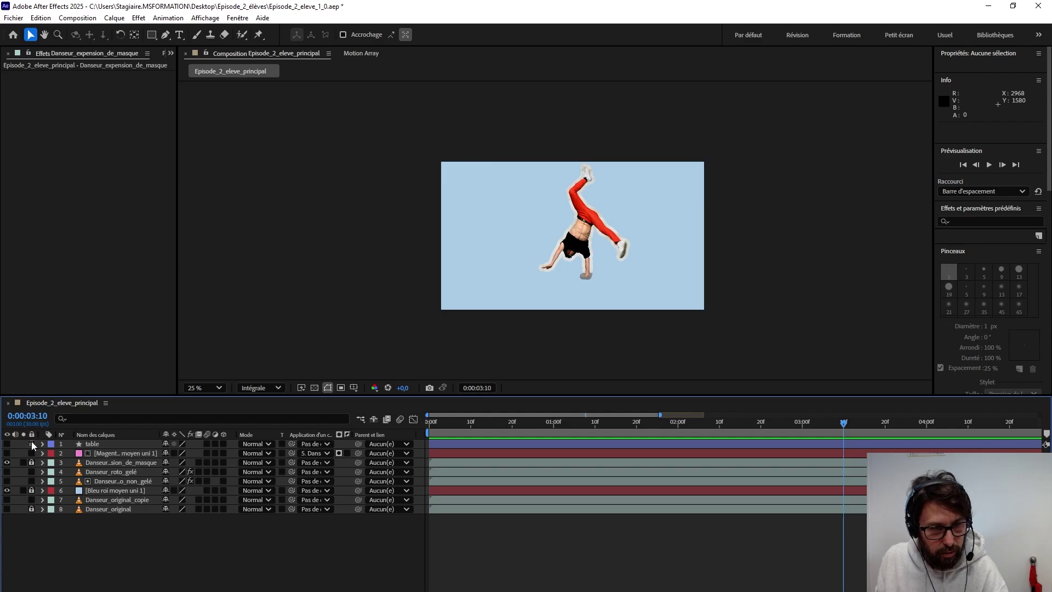
click(32, 443)
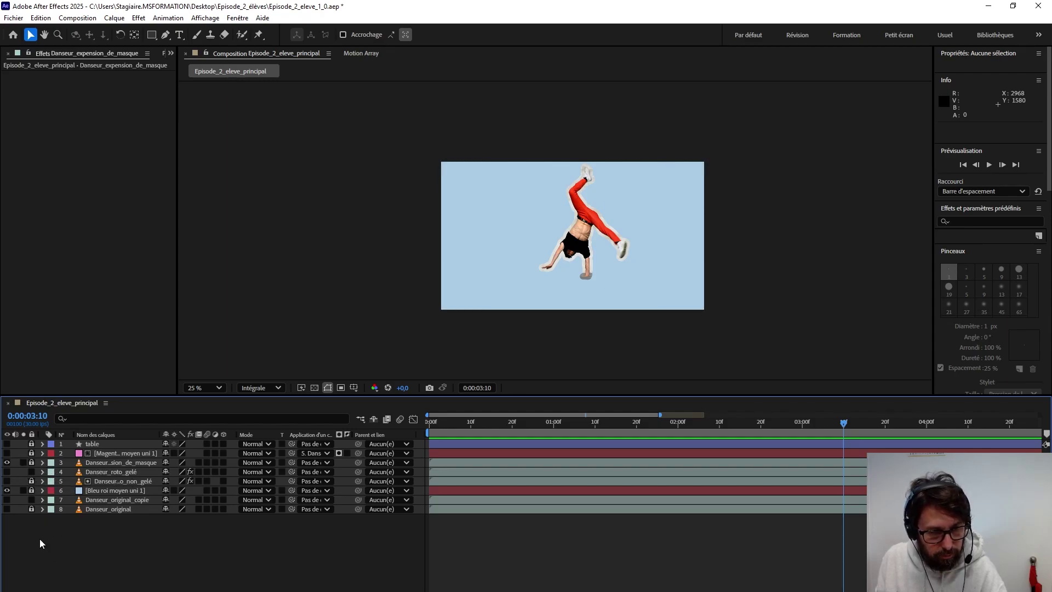
Step: Duplicate Danseur_roto_gelé and auto-trace the copy's alpha channel over the work area, applying the result to a new layer
click(106, 472)
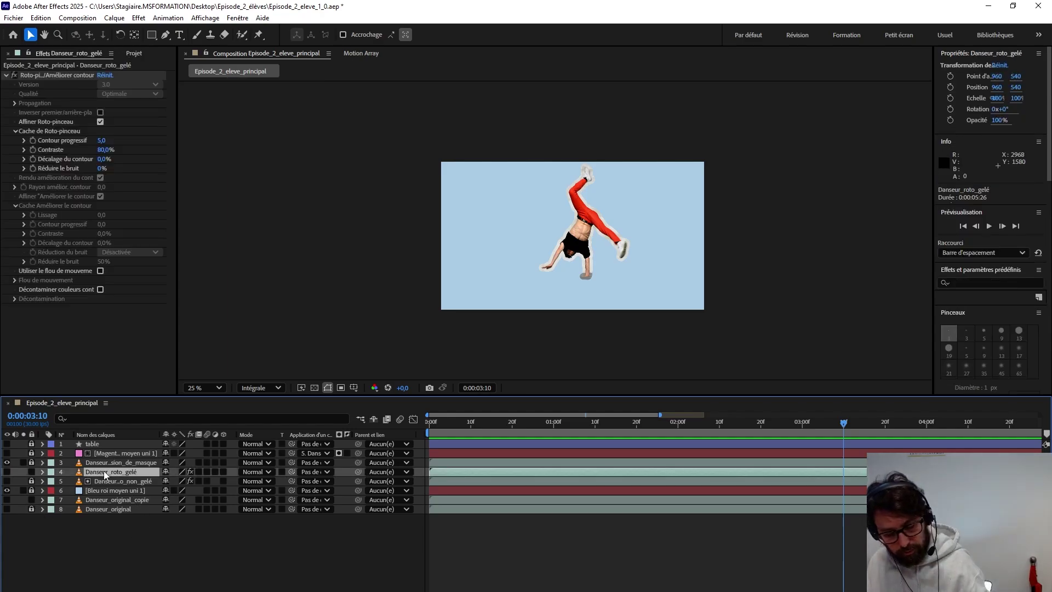
key(ctrl+d)
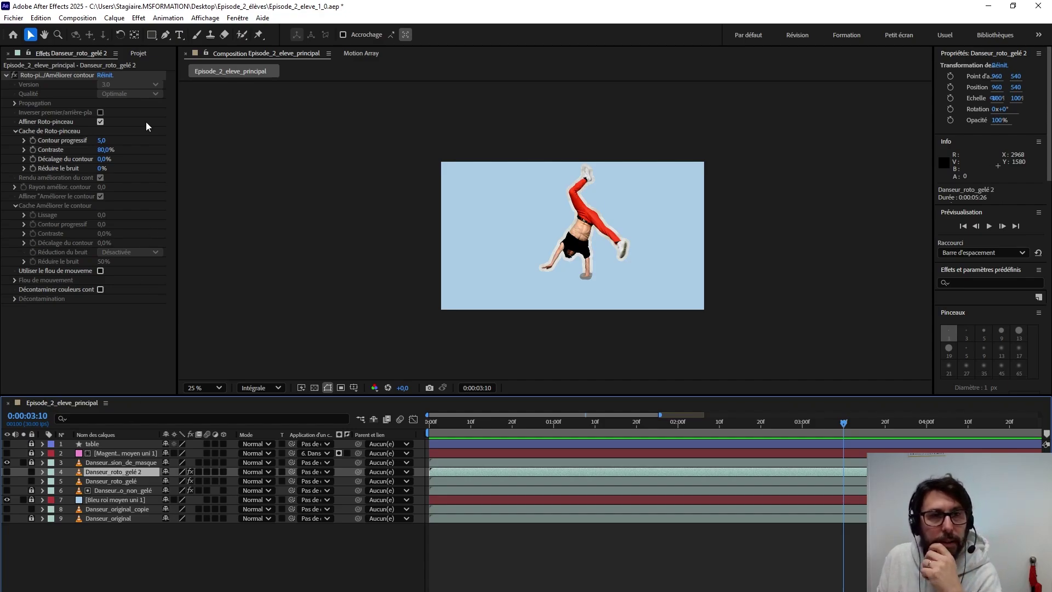
click(116, 22)
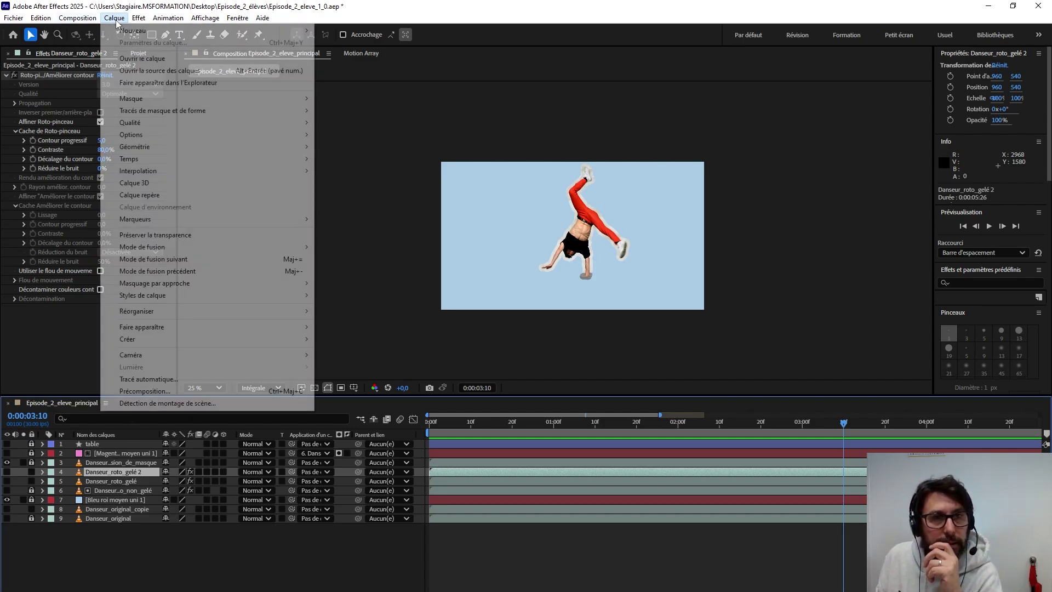
click(149, 379)
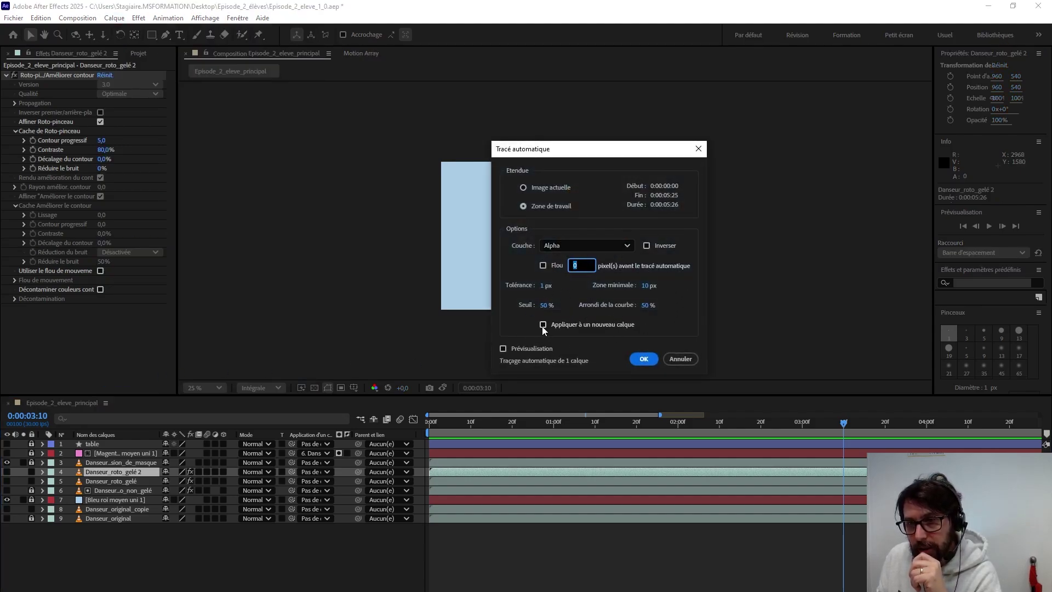
click(543, 324)
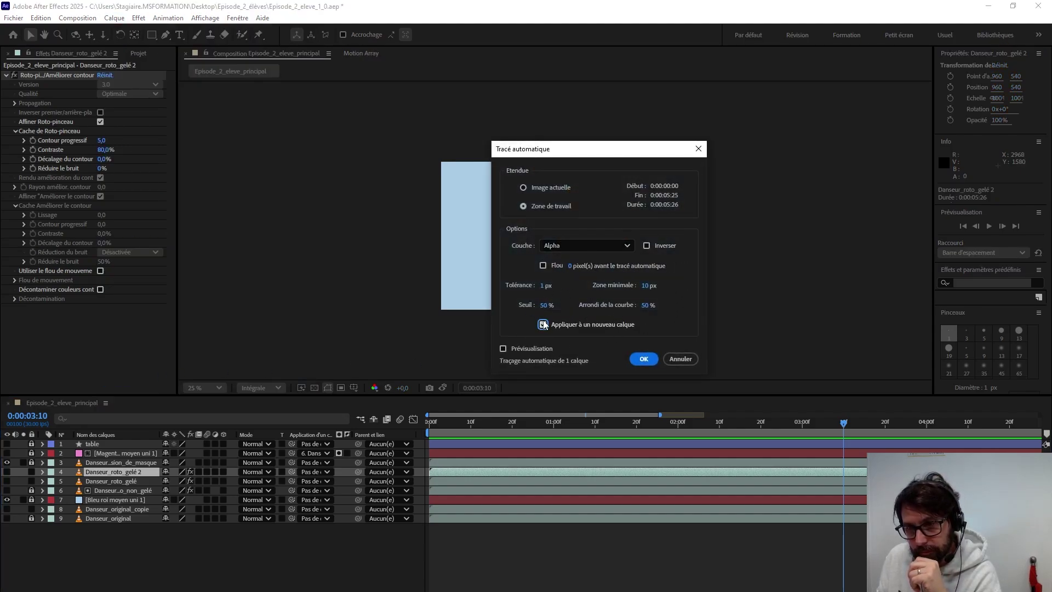
click(646, 359)
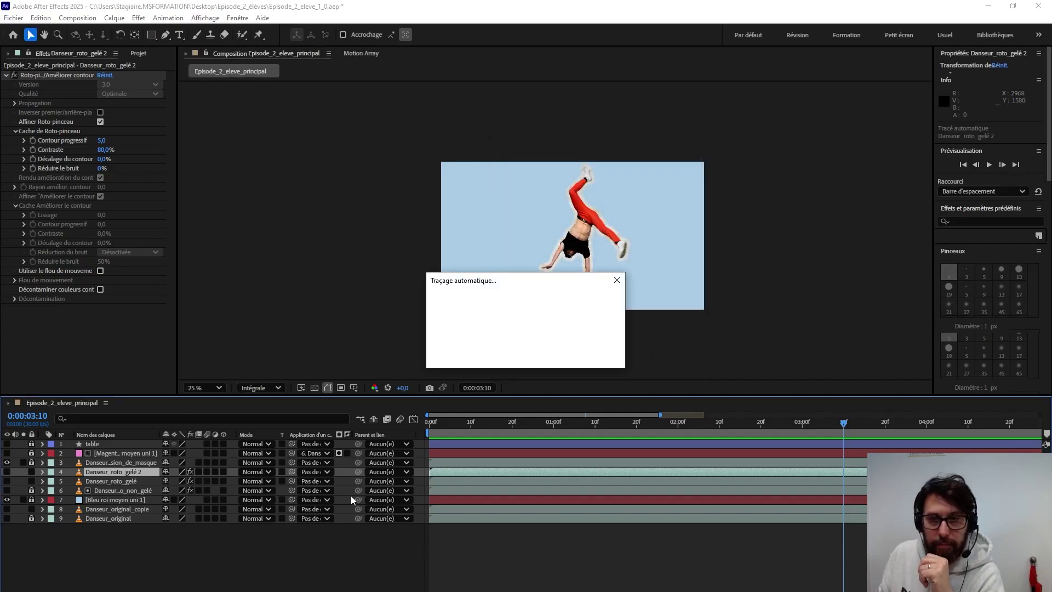
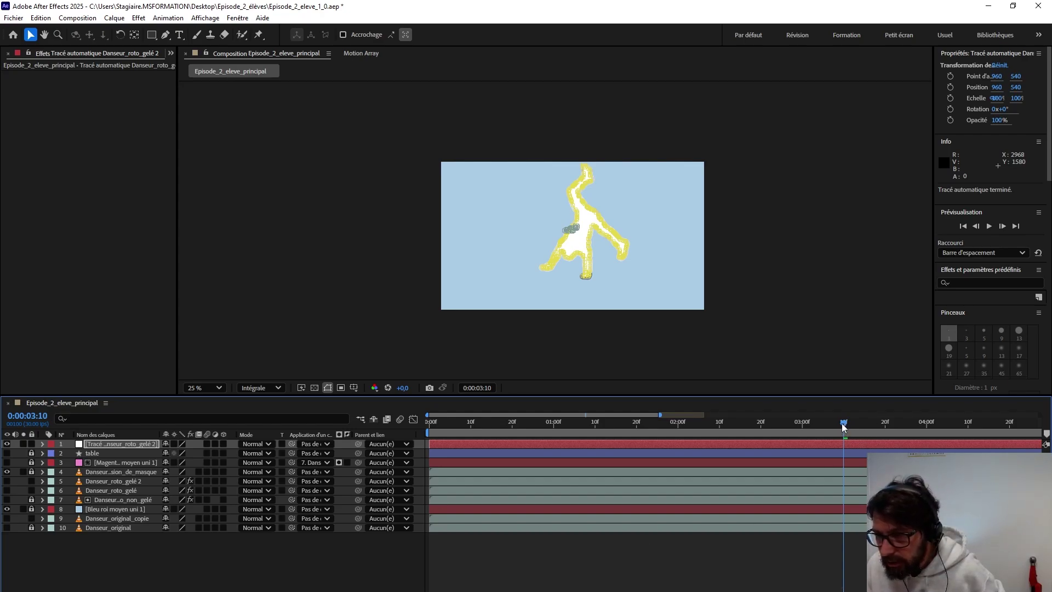
Step: Hide Danseur_expension_de_masque and the blue background, and play the auto-traced silhouette alone from the start of the composition
drag(843, 427, 436, 438)
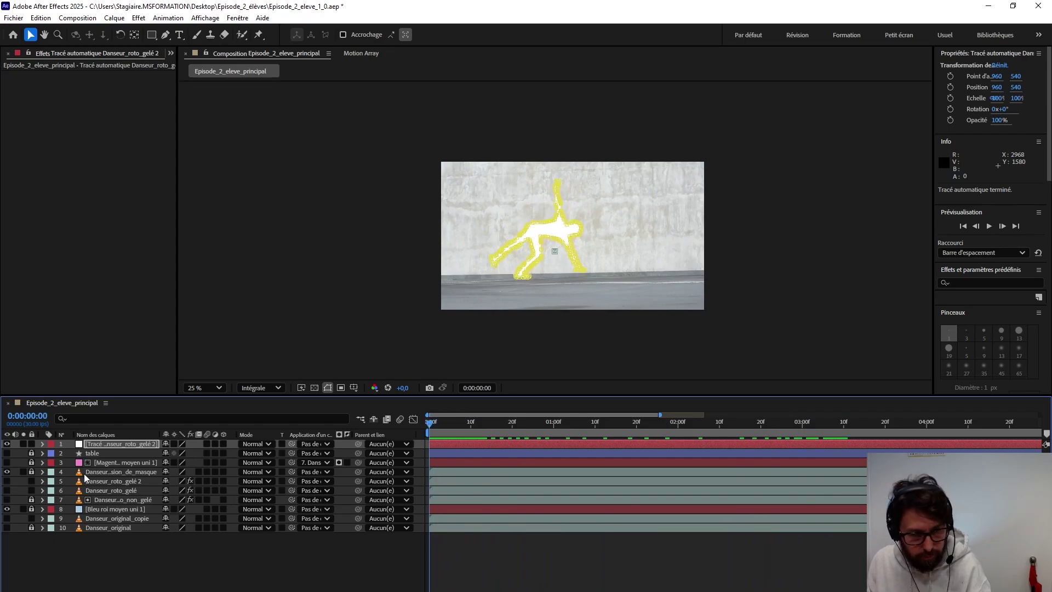
click(7, 472)
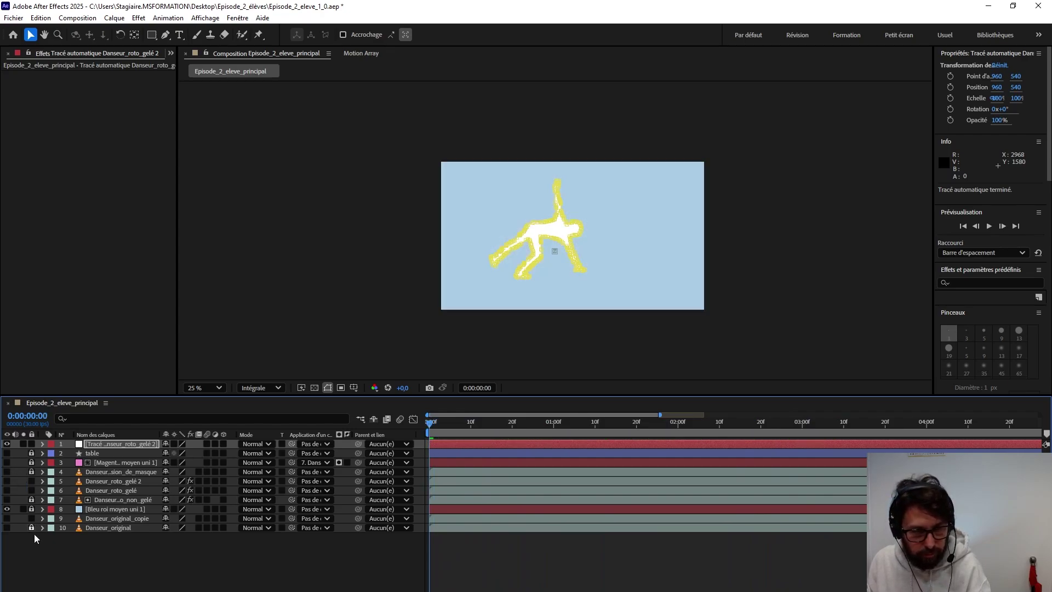
click(7, 509)
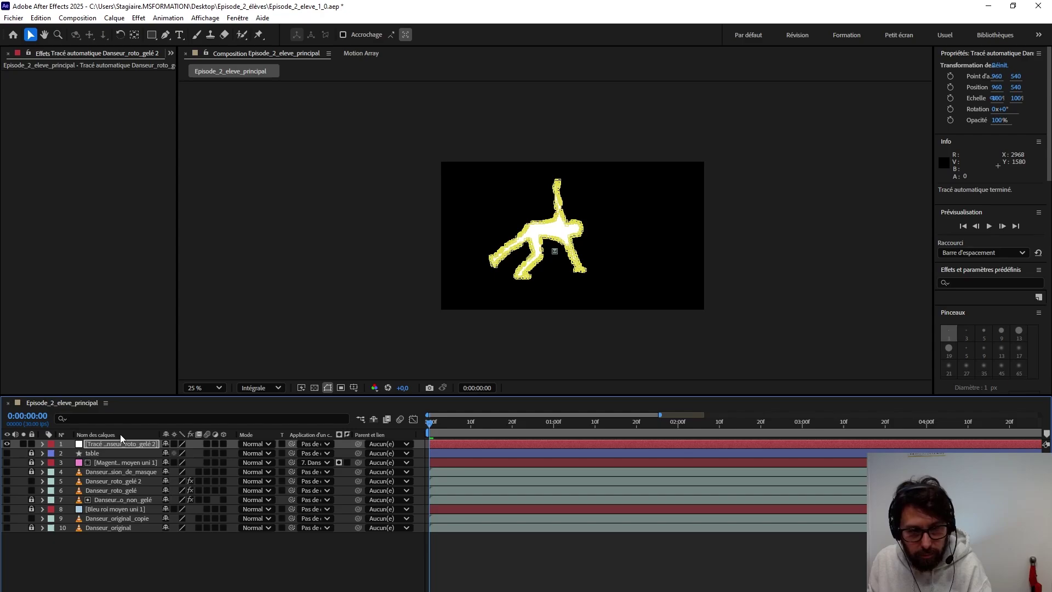
key(space)
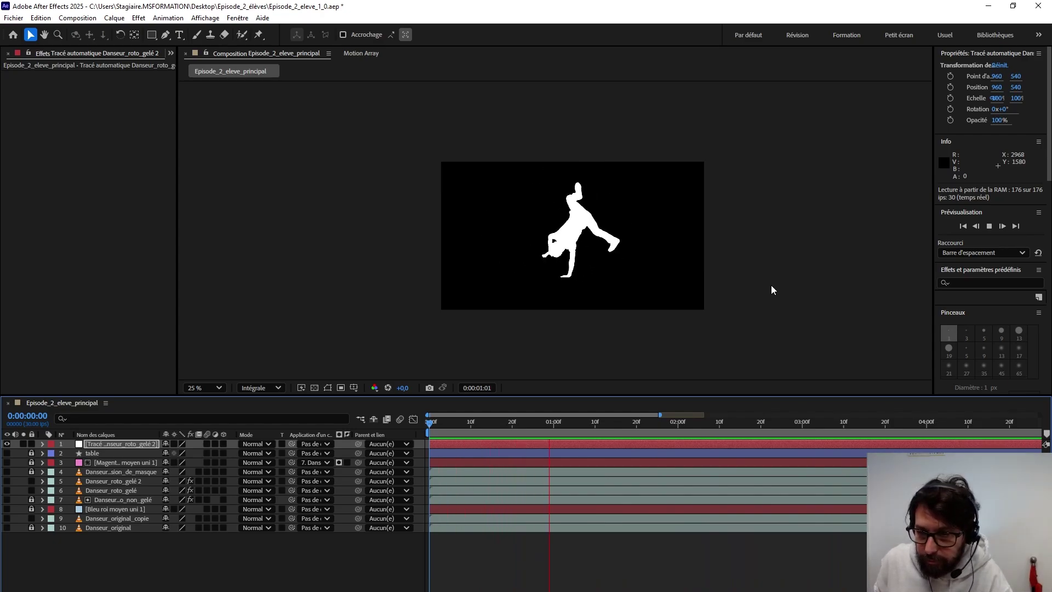
Step: Stop playback and try a muted grey-green as the solid colour of the auto-traced dancer silhouette layer
key(space)
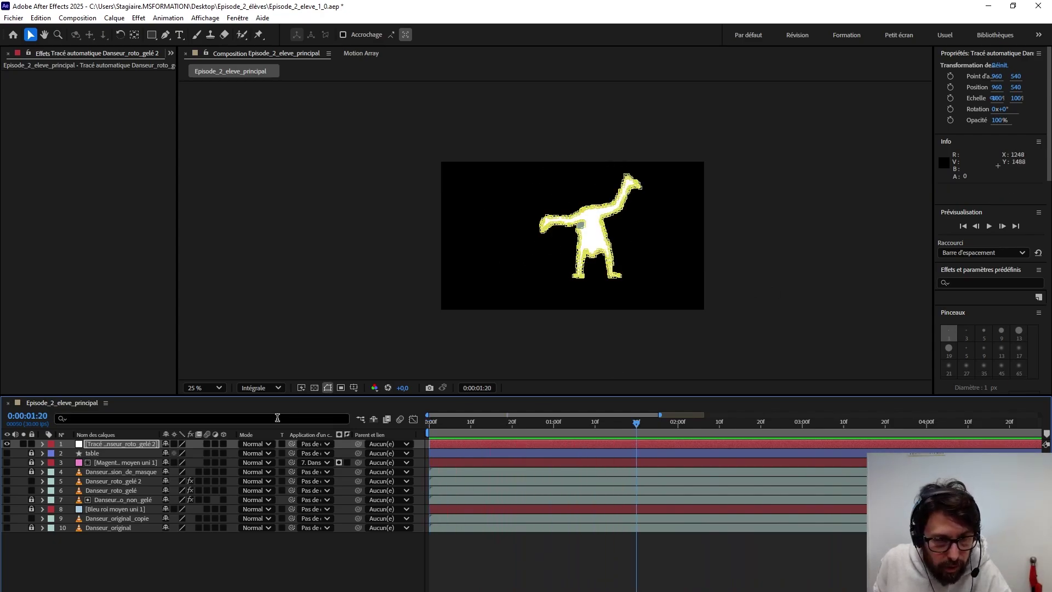
click(42, 443)
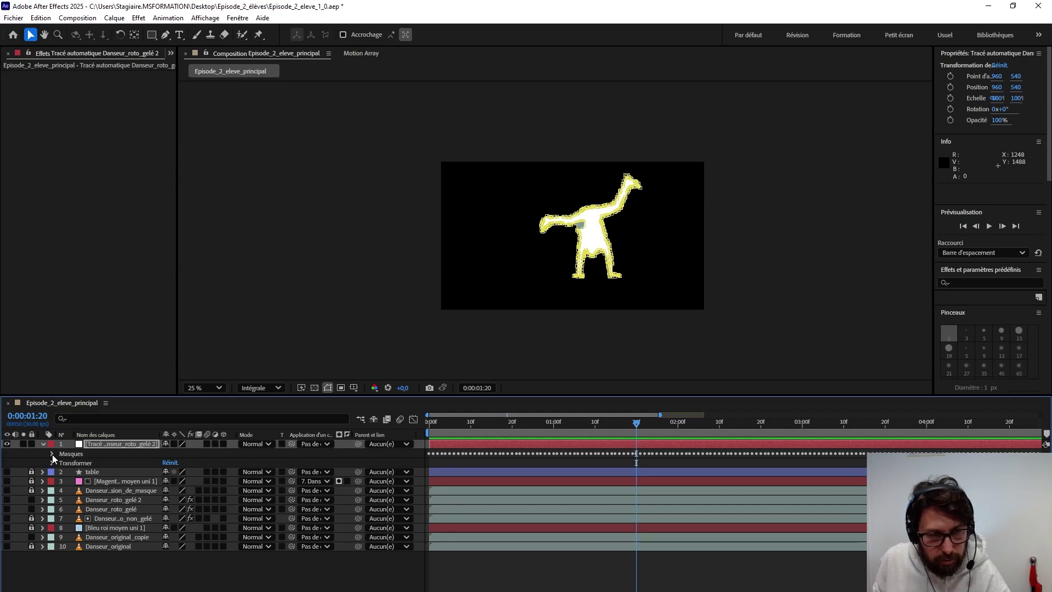
click(85, 449)
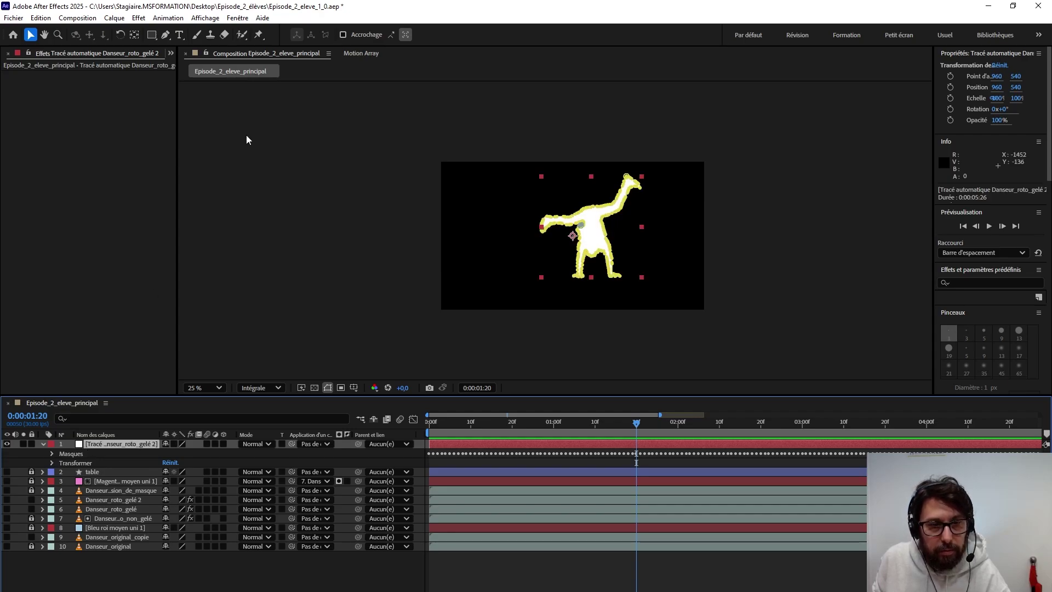
click(114, 18)
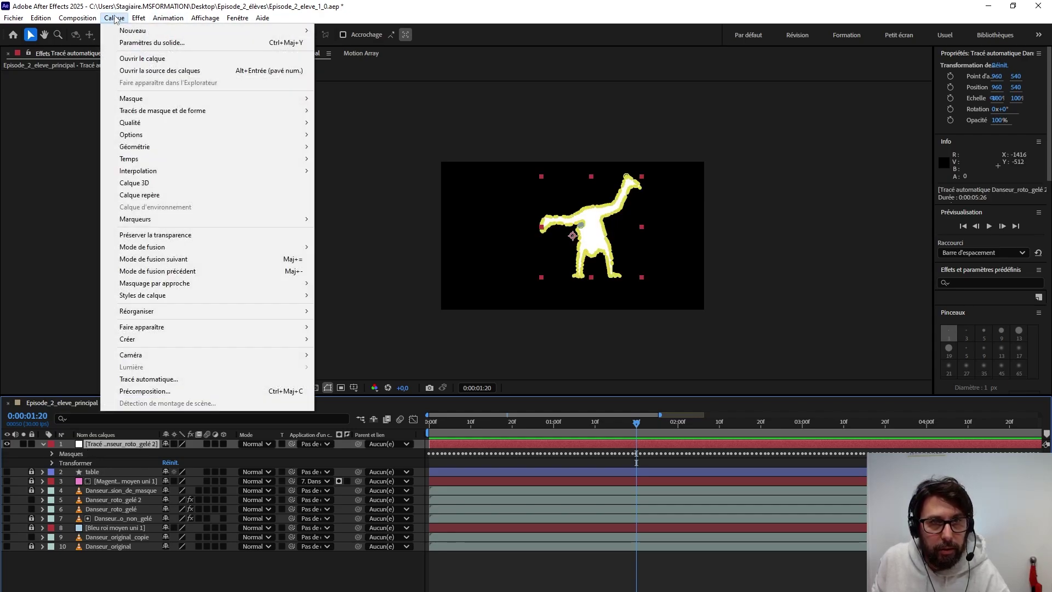
click(155, 44)
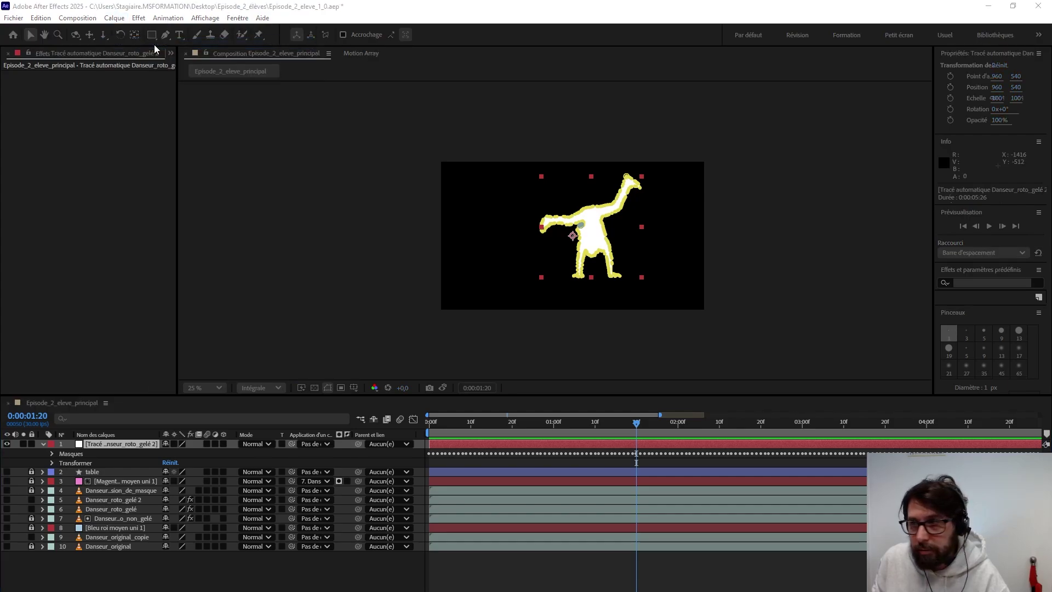
drag(1043, 169, 858, 110)
click(813, 327)
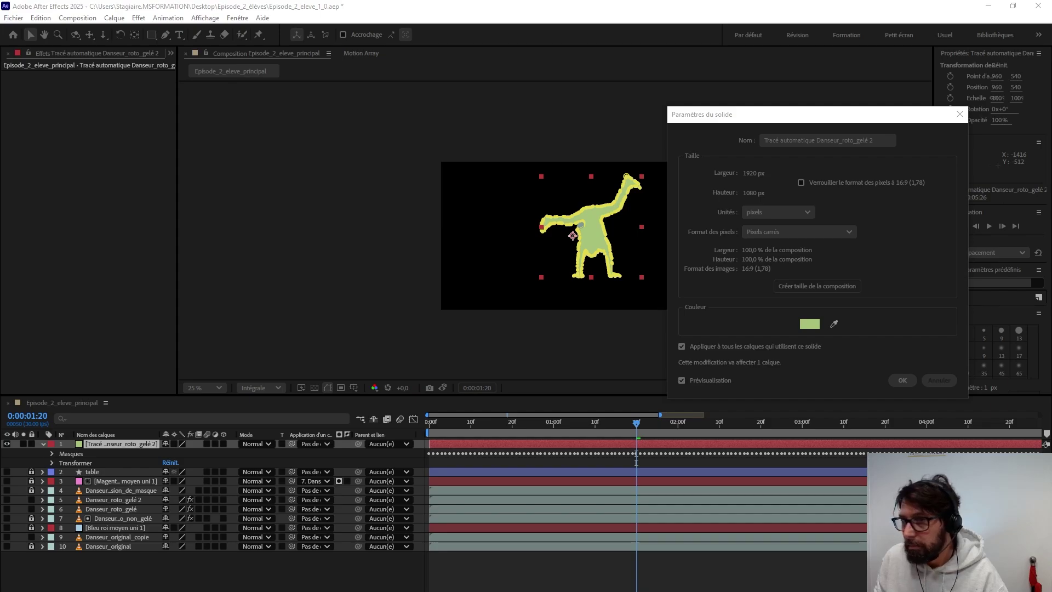
key(Return)
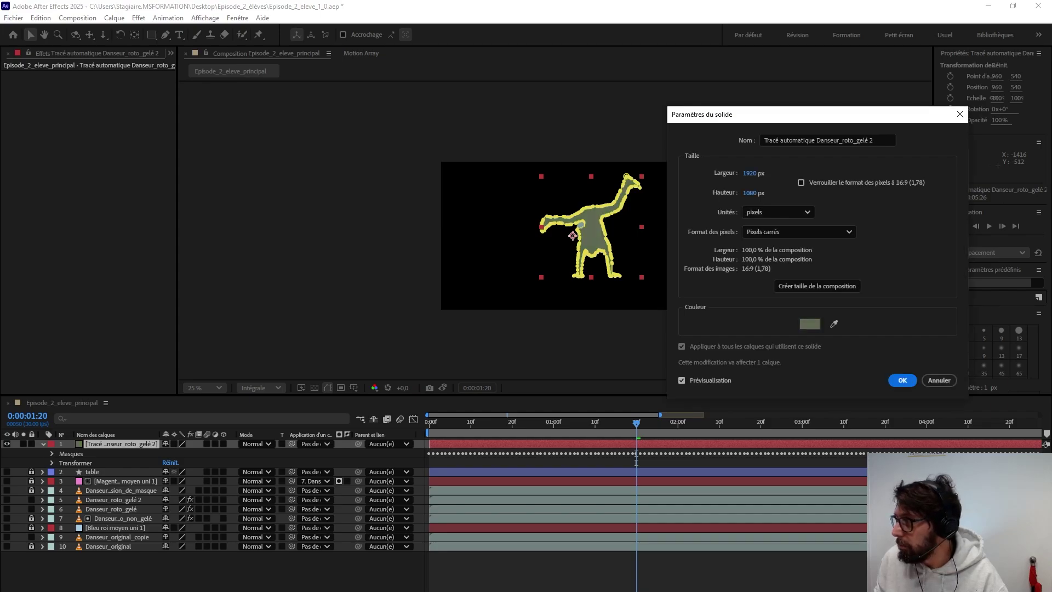
click(902, 380)
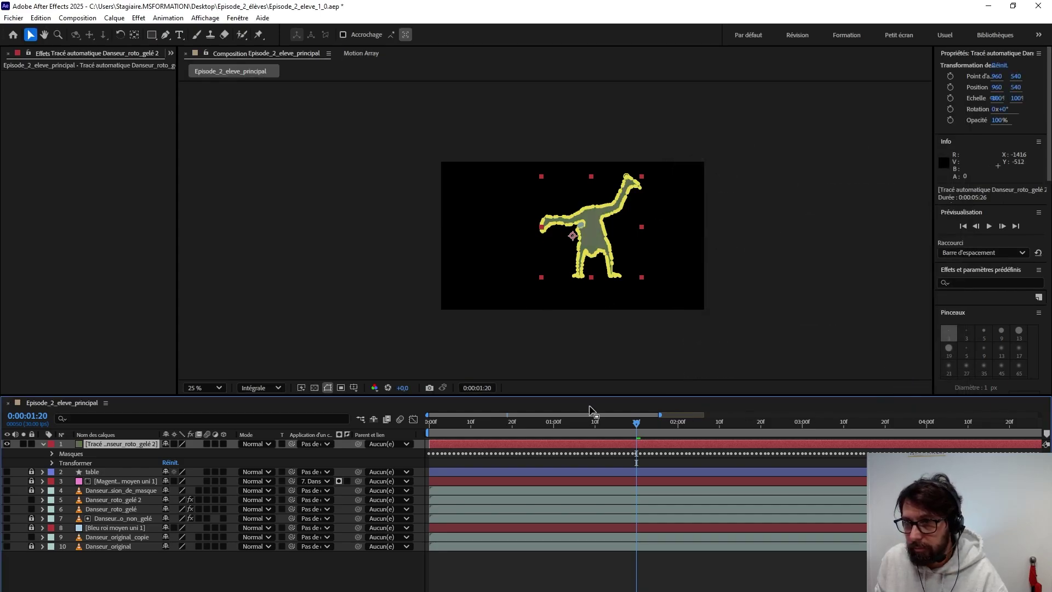
Step: Play the recoloured silhouette, stop it and undo the change to the solid's settings
key(space)
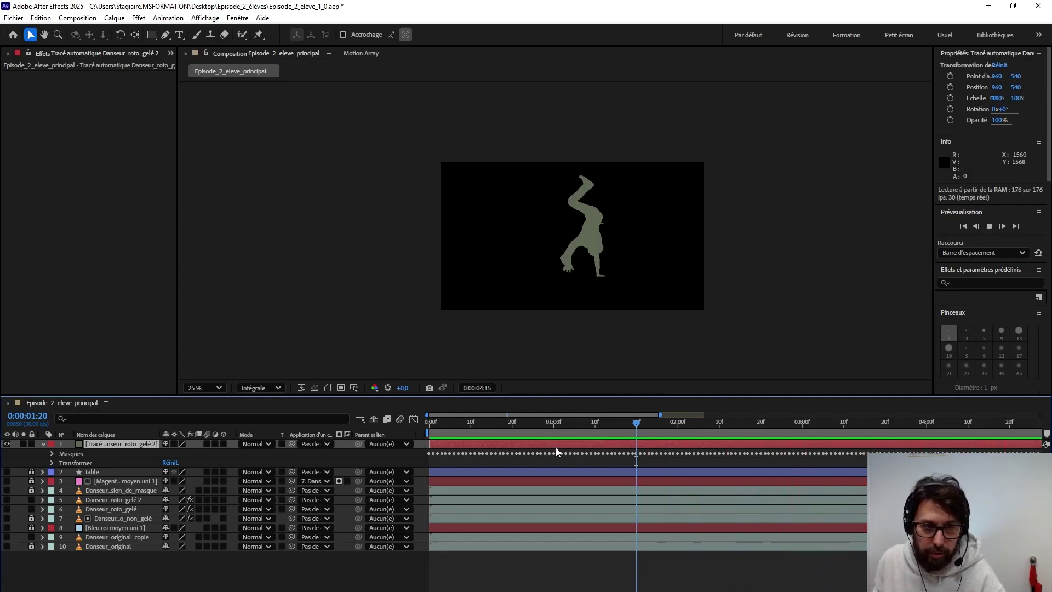
key(space)
key(ctrl+z)
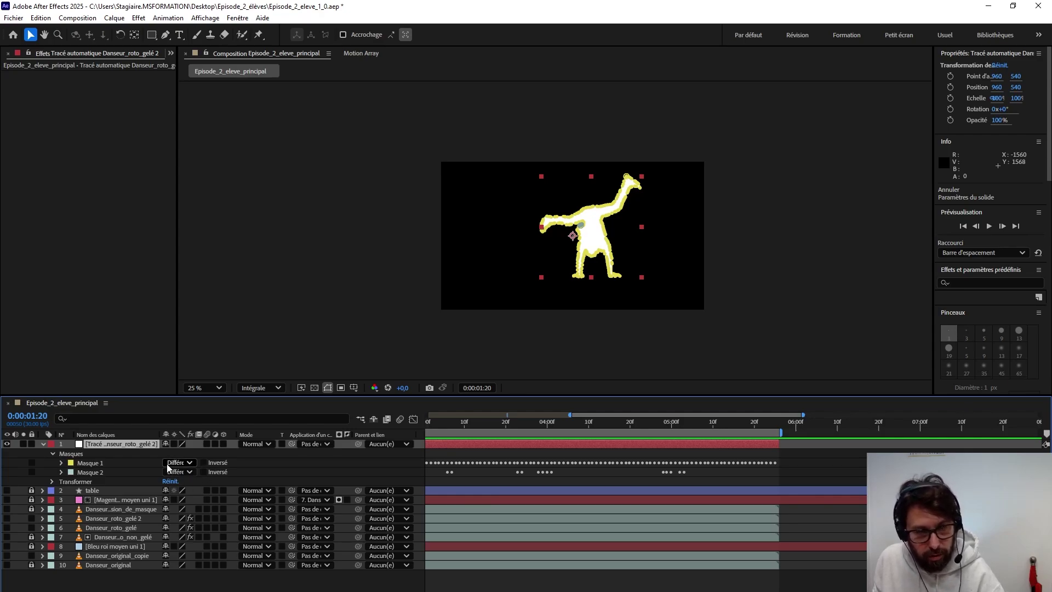
Step: Examine the mask mode options for Masque 2 on the auto-traced layer and collapse the layer
click(191, 472)
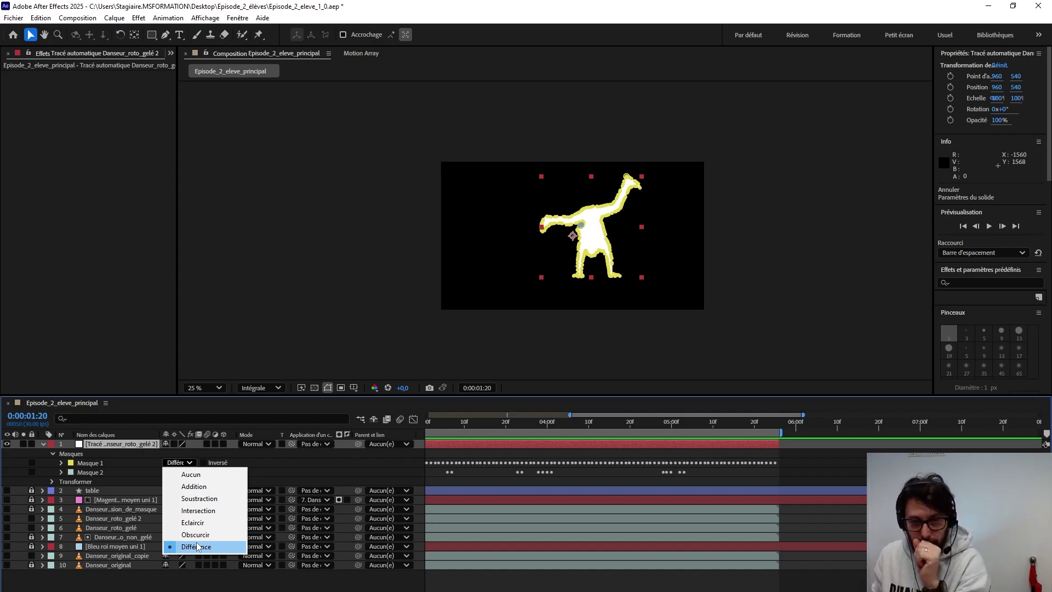
click(110, 447)
click(43, 444)
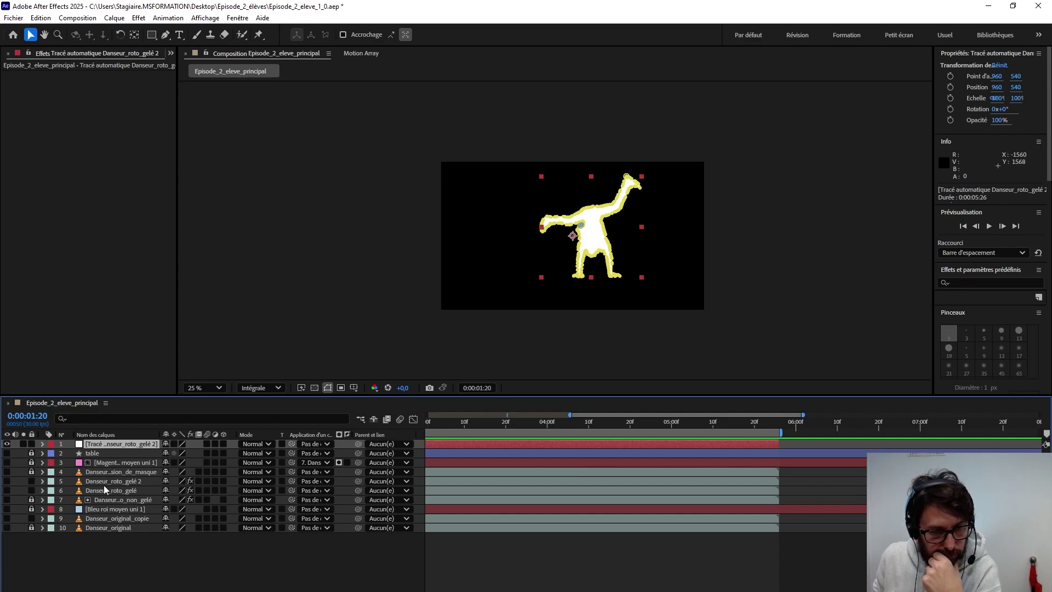
Step: Try to auto-trace the alpha of Danseur_roto_gelé 2 over the work area without applying the result to a new layer
click(104, 481)
click(114, 18)
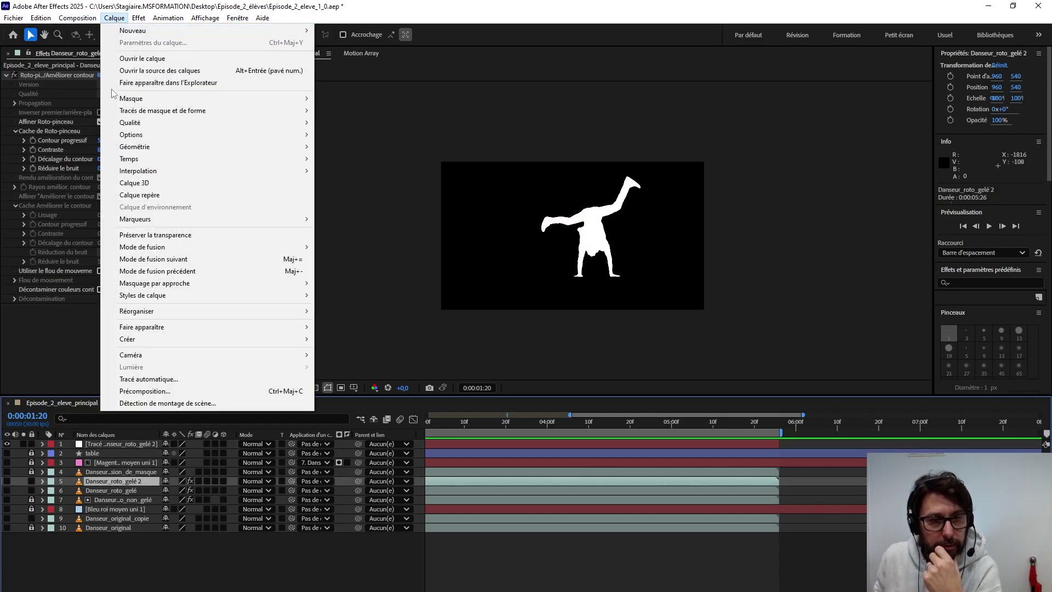
click(148, 378)
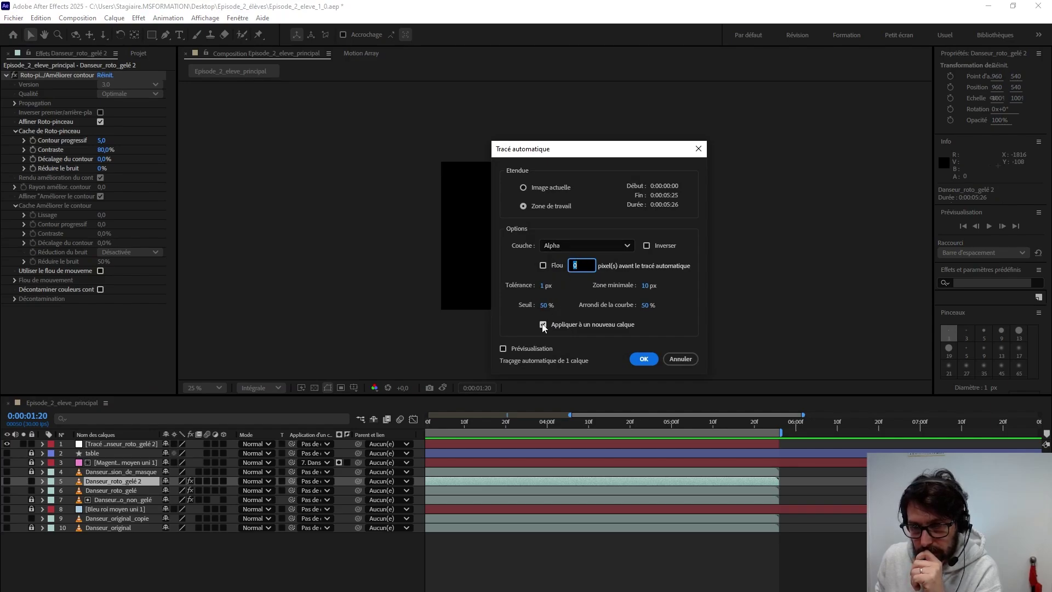
click(679, 359)
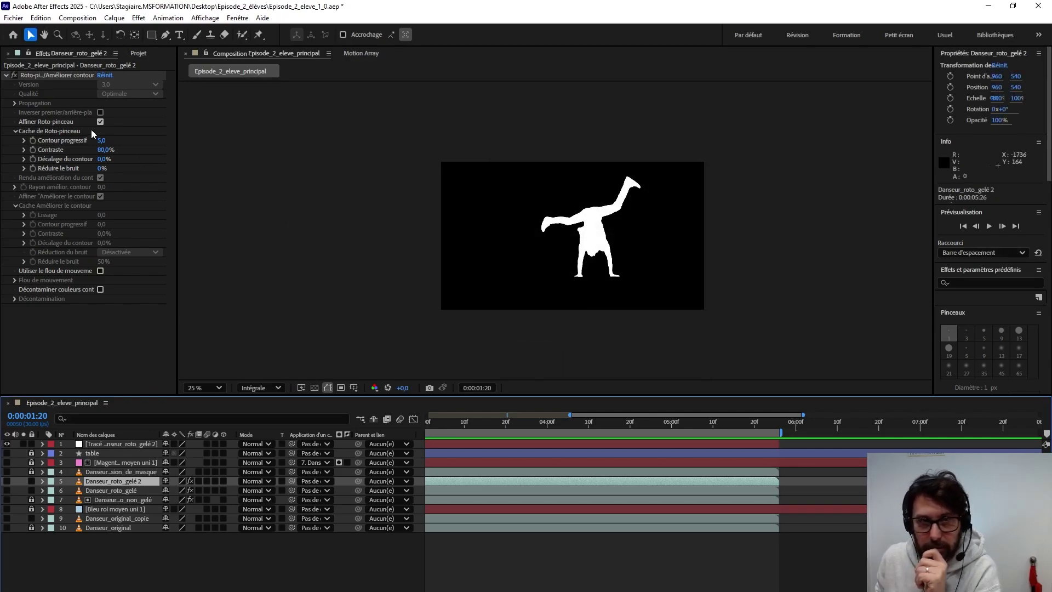
click(114, 18)
click(145, 379)
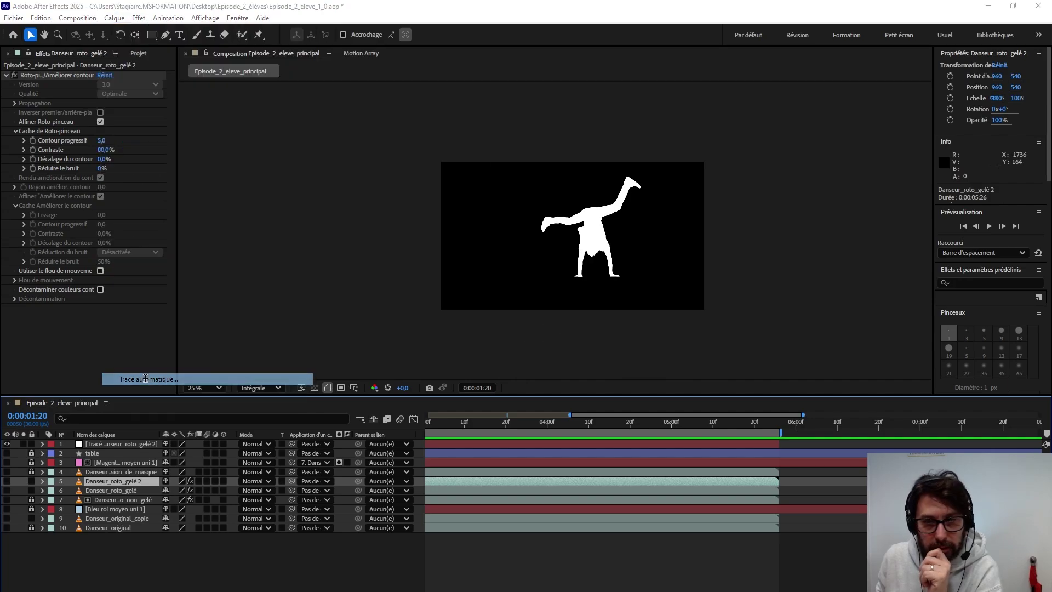
click(543, 324)
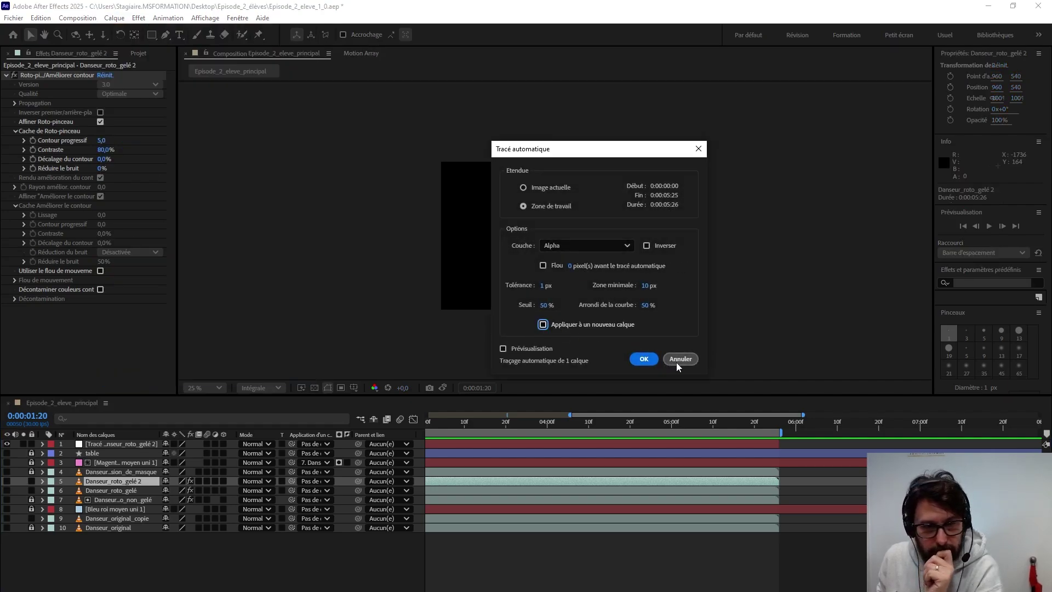
click(645, 360)
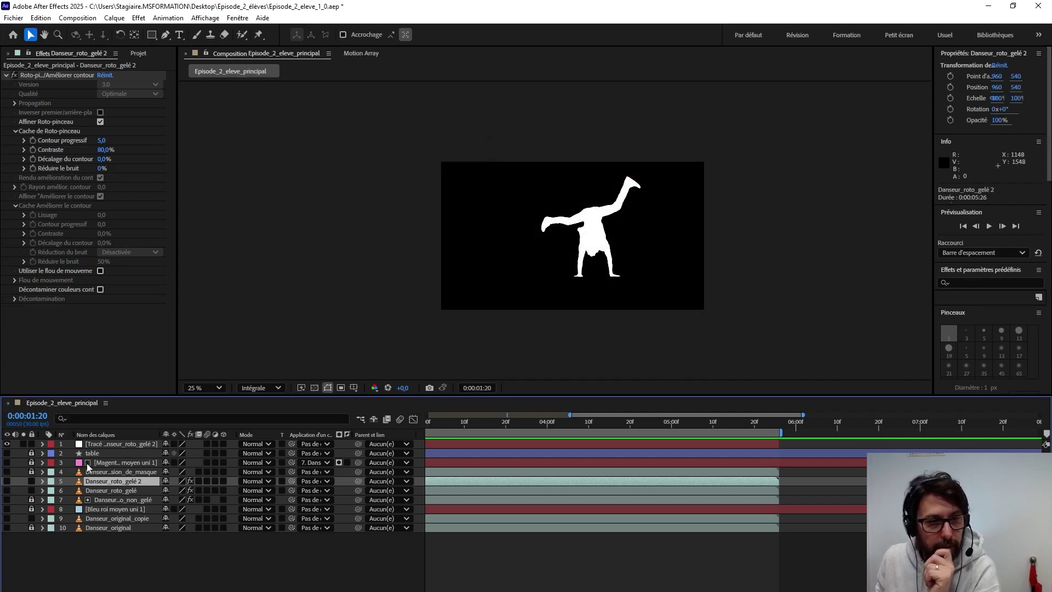
Step: Examine the masks of the auto-traced layer, including the properties of Masque 1, and collapse the layer again
click(135, 443)
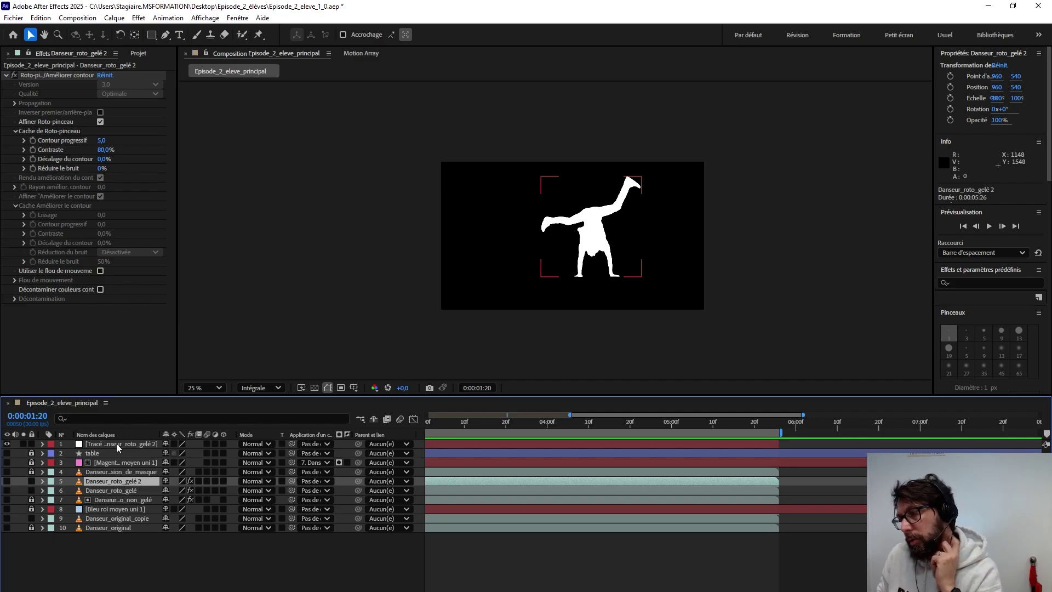
click(44, 445)
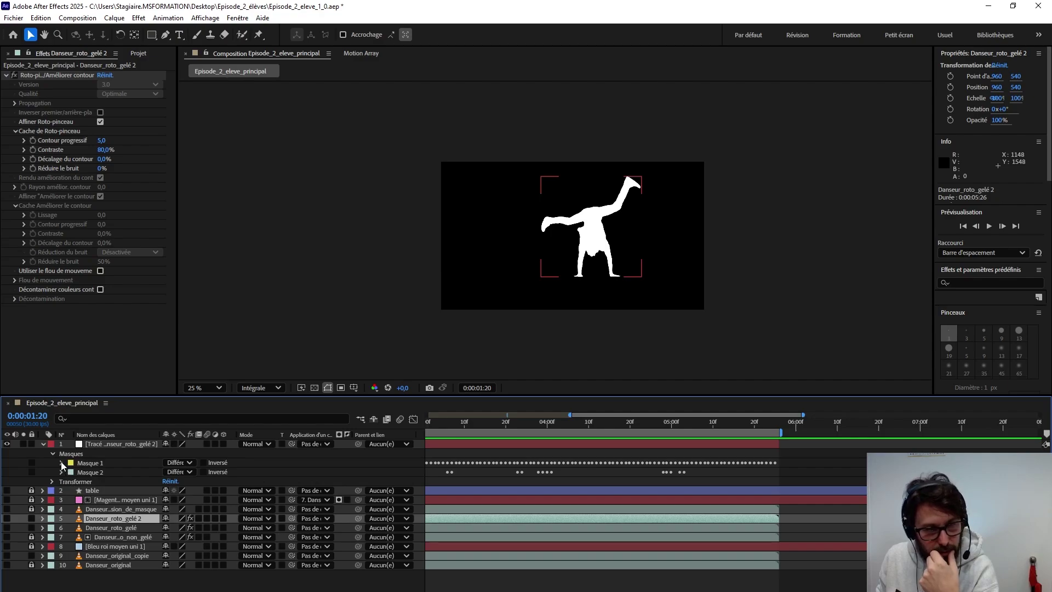
click(62, 463)
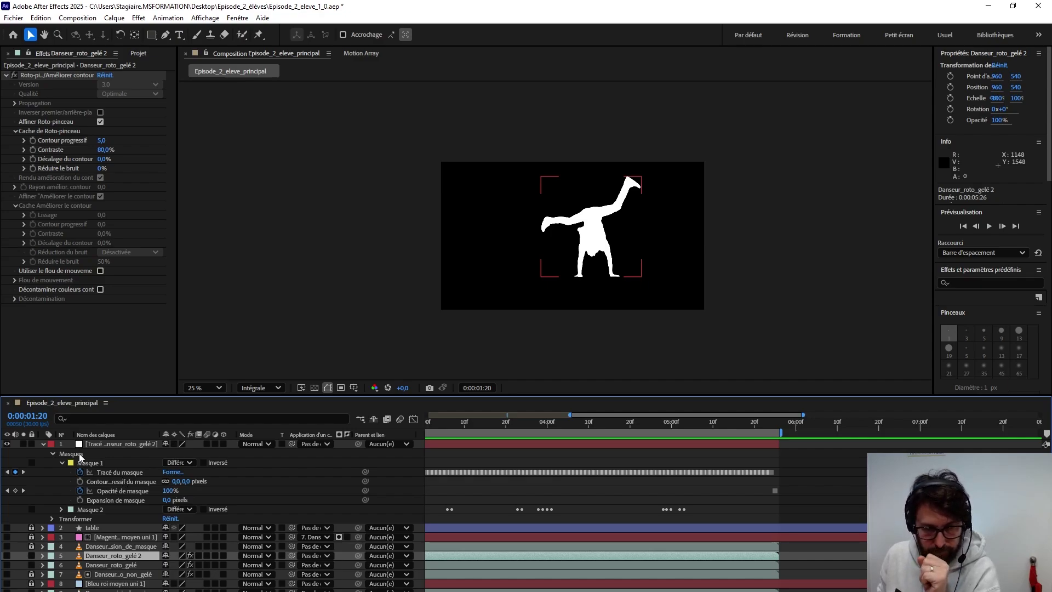
click(45, 445)
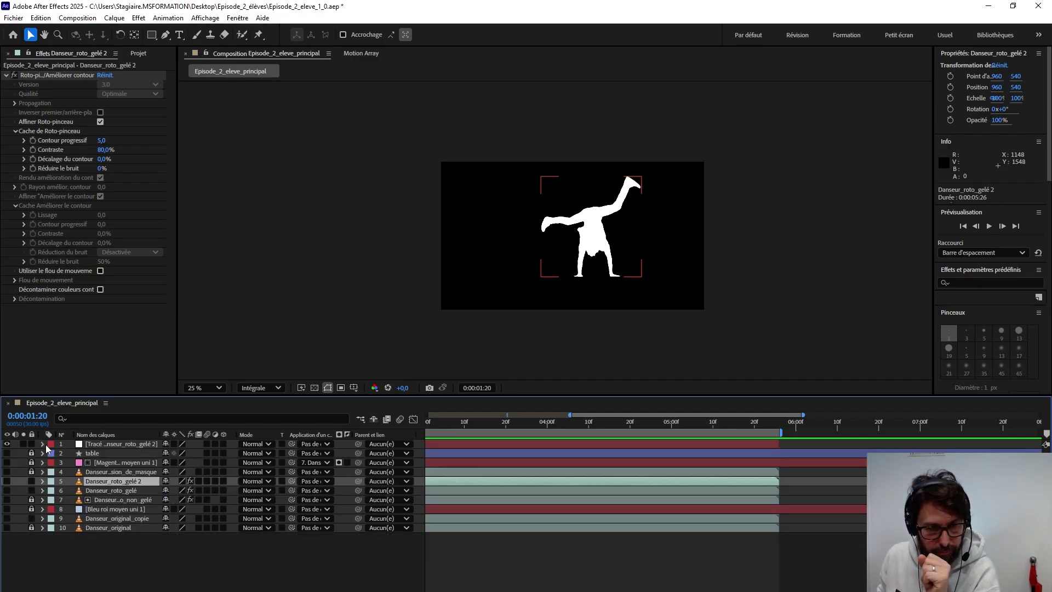
Step: Deselect all layers, create a new empty shape layer and check its contents
click(129, 570)
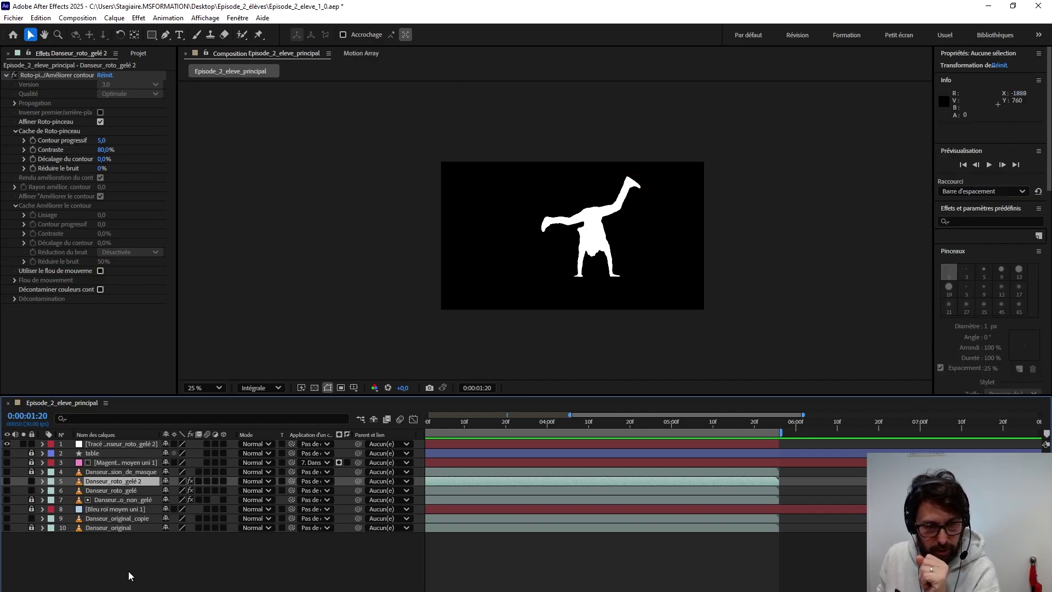
click(114, 18)
mouse_move(127, 31)
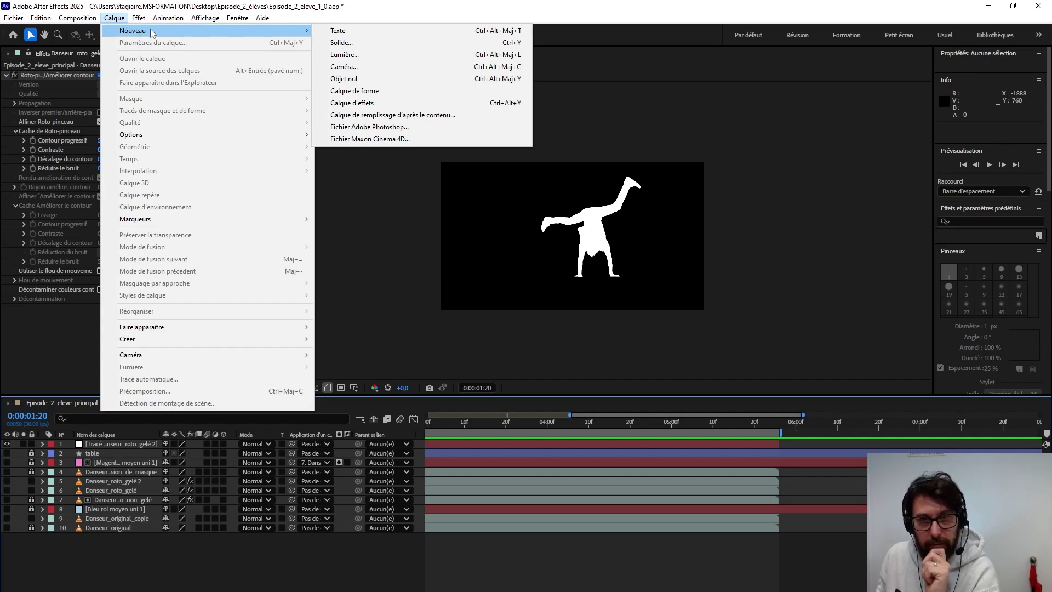
click(349, 92)
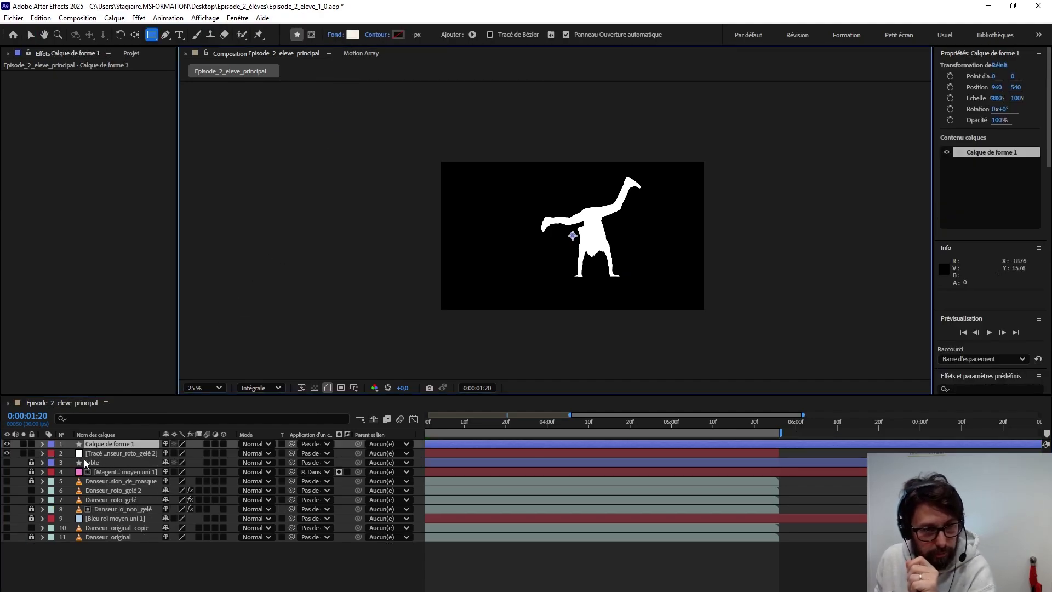
click(42, 443)
click(42, 444)
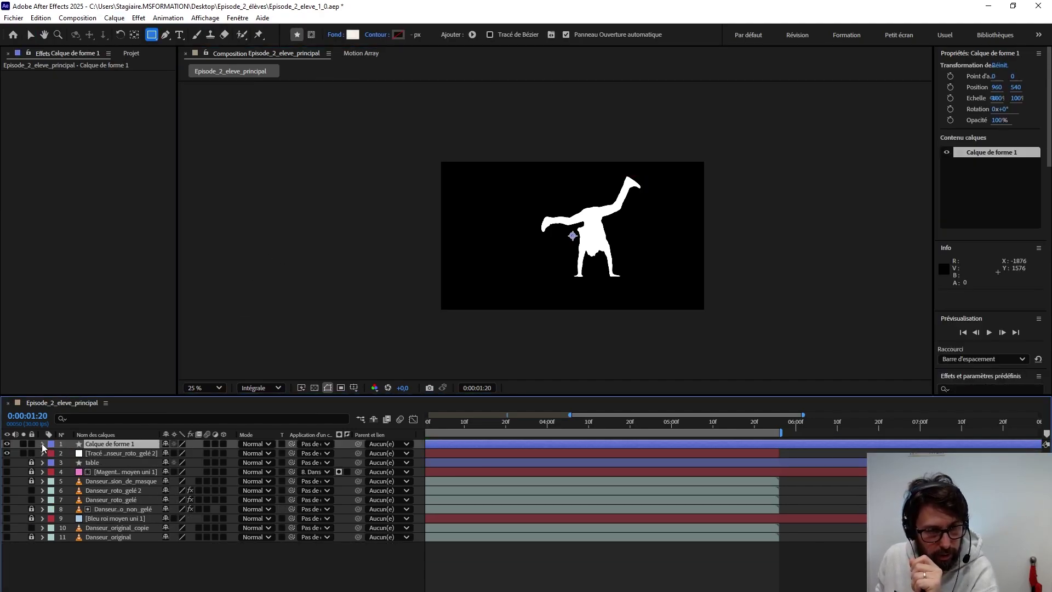
Step: Copy Masque 1 and Masque 2 together from the auto-traced silhouette layer
click(42, 453)
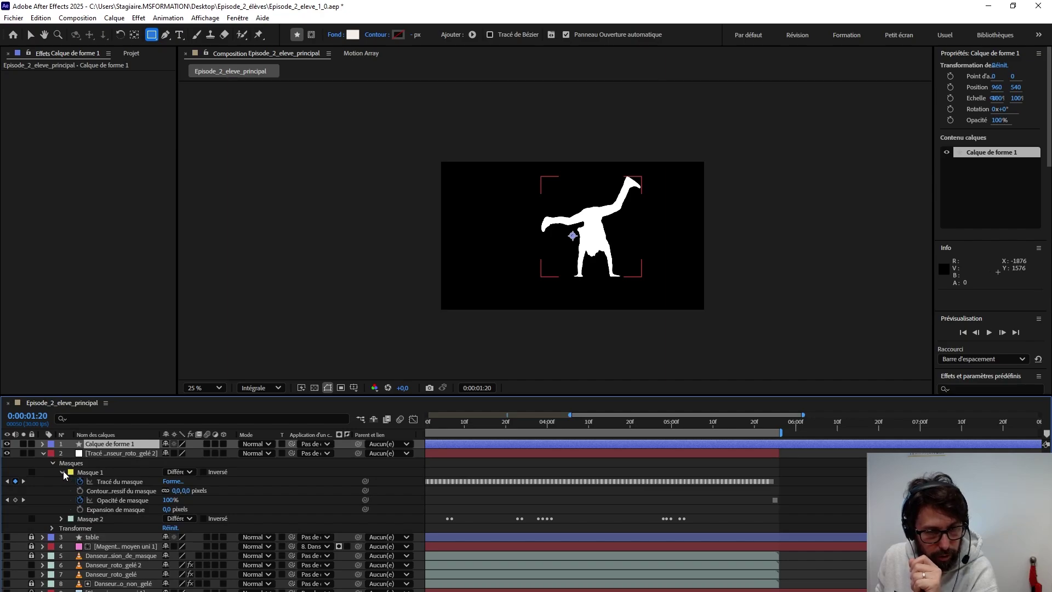
click(62, 471)
click(87, 474)
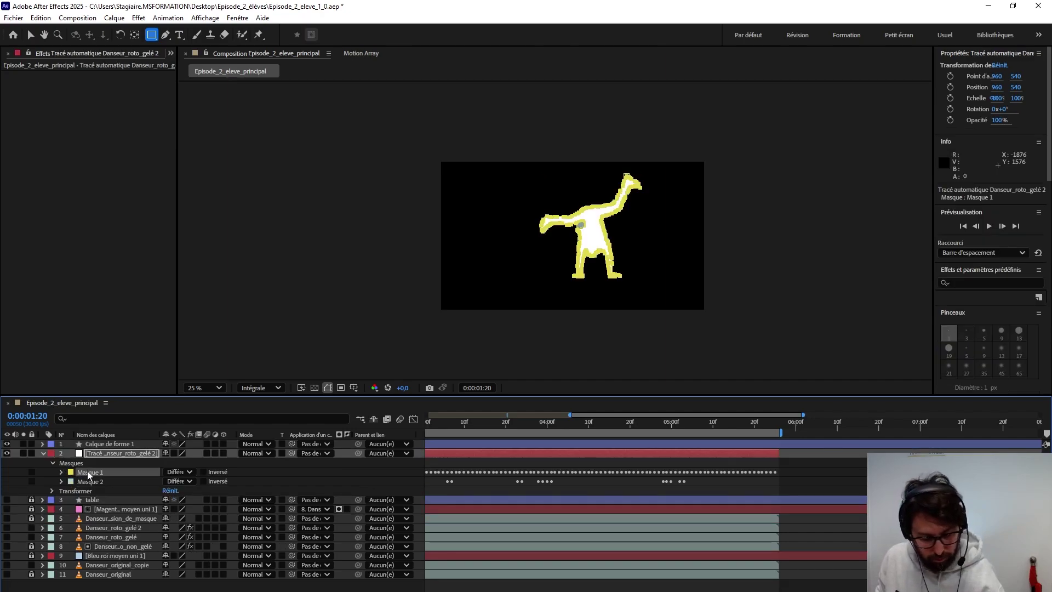
shift+click(90, 481)
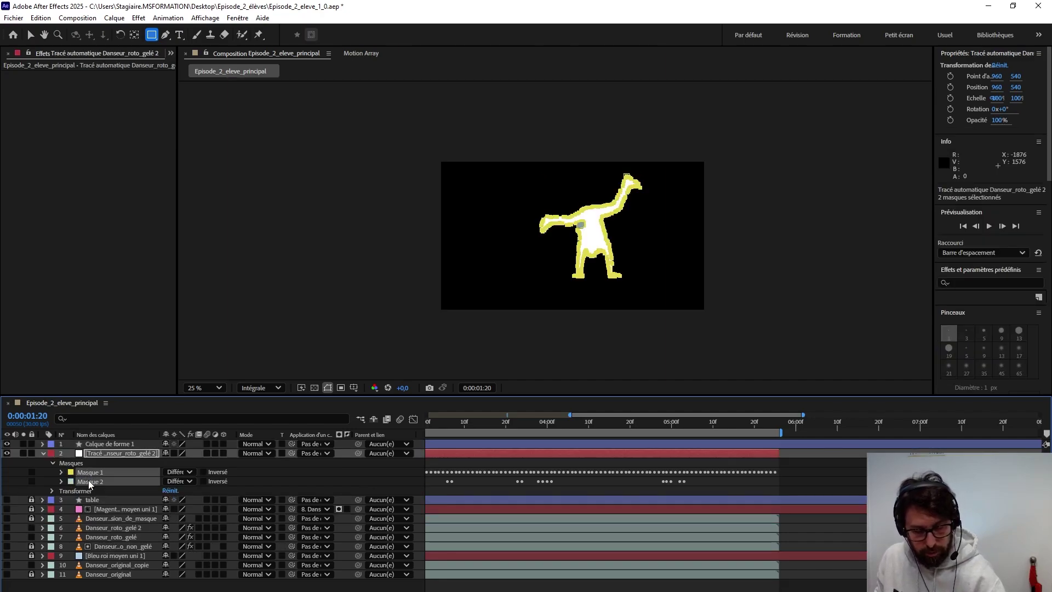
Step: Try to paste the two copied masks directly onto the layer Calque de forme 1, and undo the paste
click(41, 443)
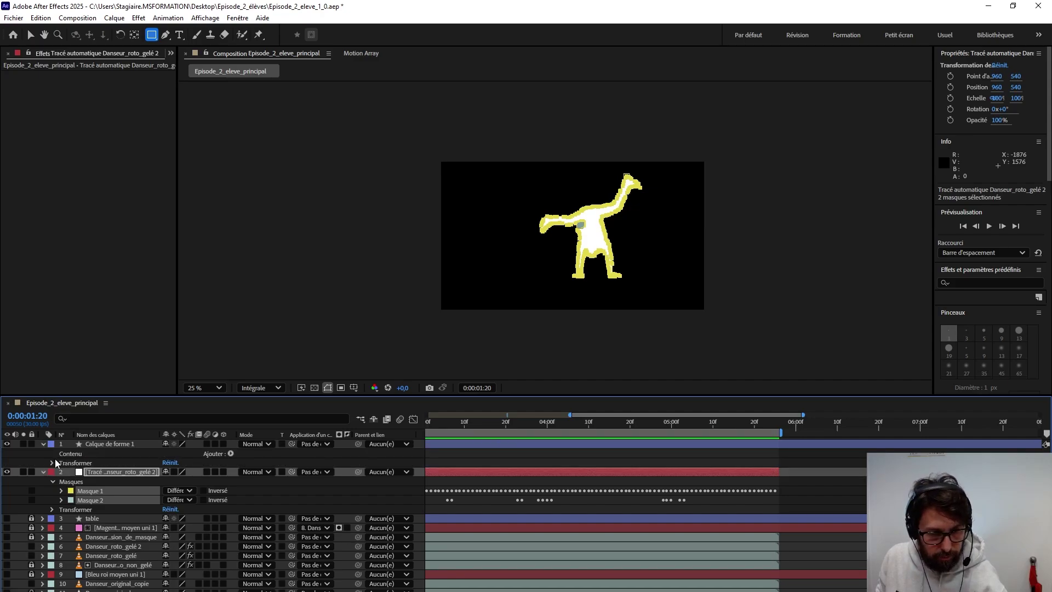
click(93, 443)
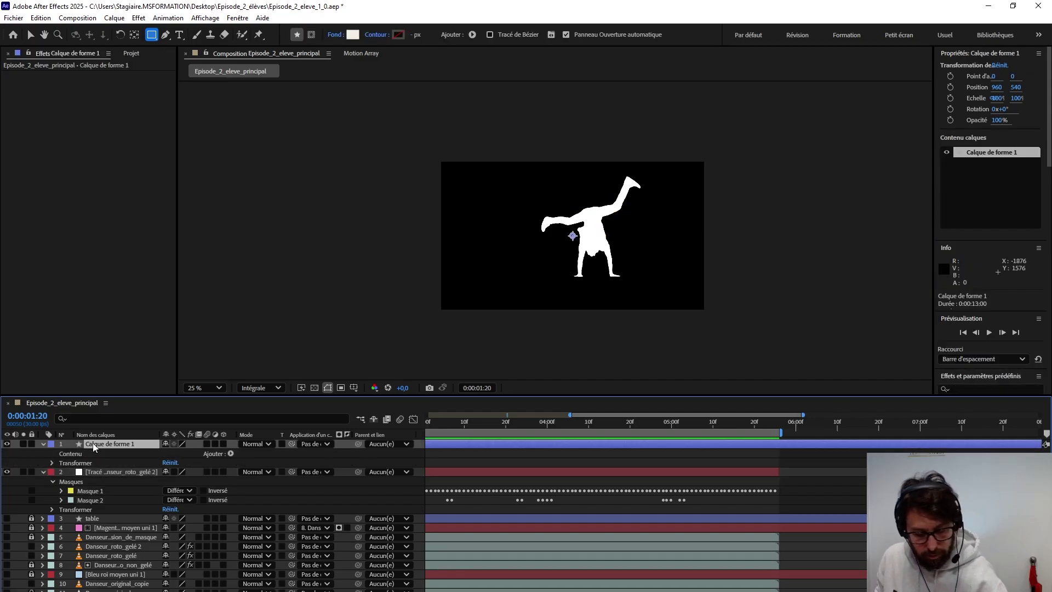
key(ctrl+v)
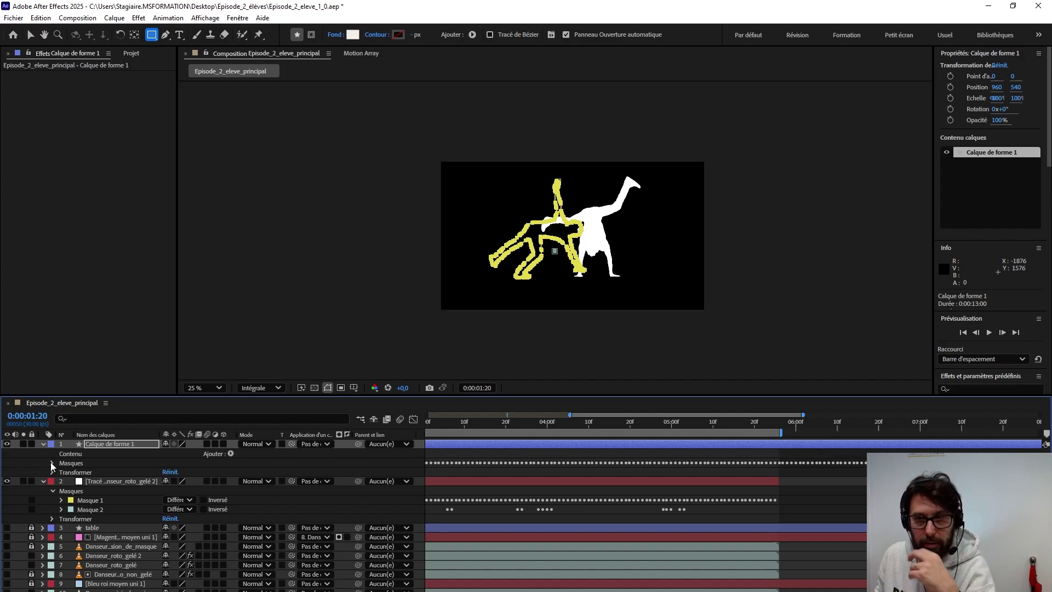
click(51, 463)
key(ctrl+z)
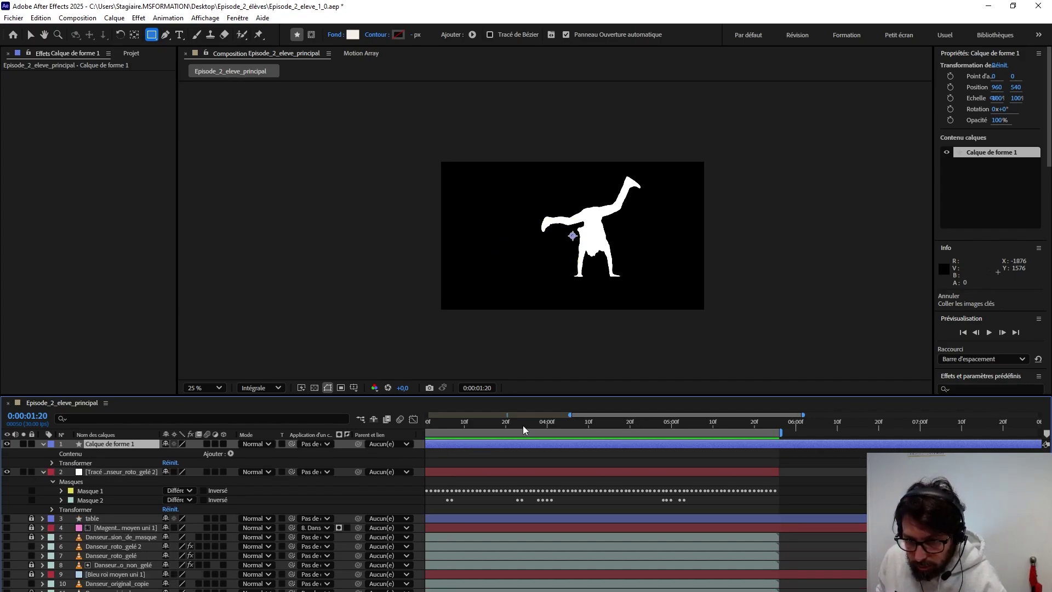
Step: Move the current time back to the start of the composition at 0:00:00:00
scroll(515, 449, down, 5)
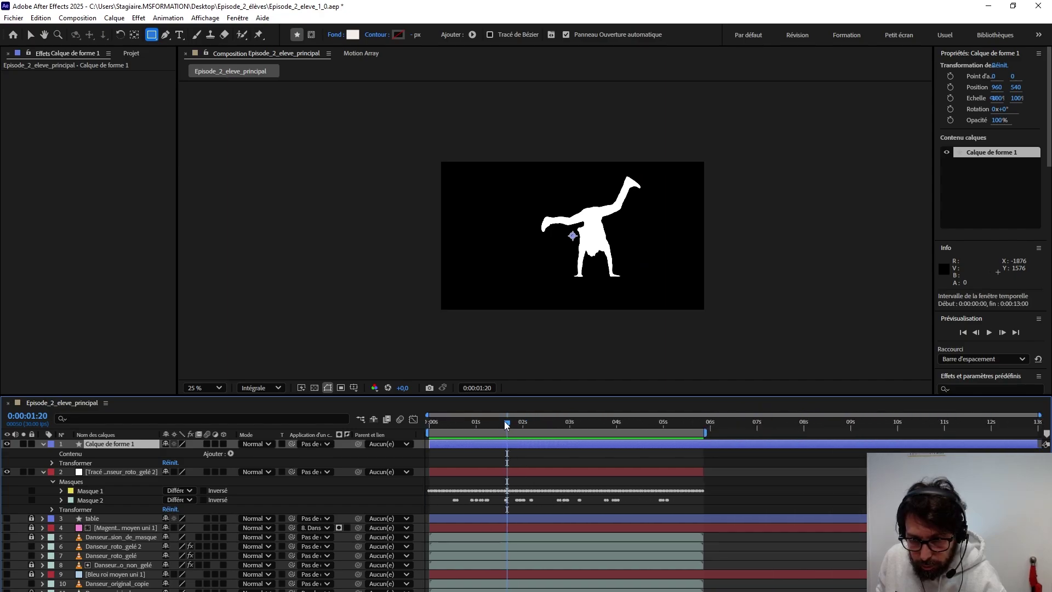
drag(502, 420, 412, 425)
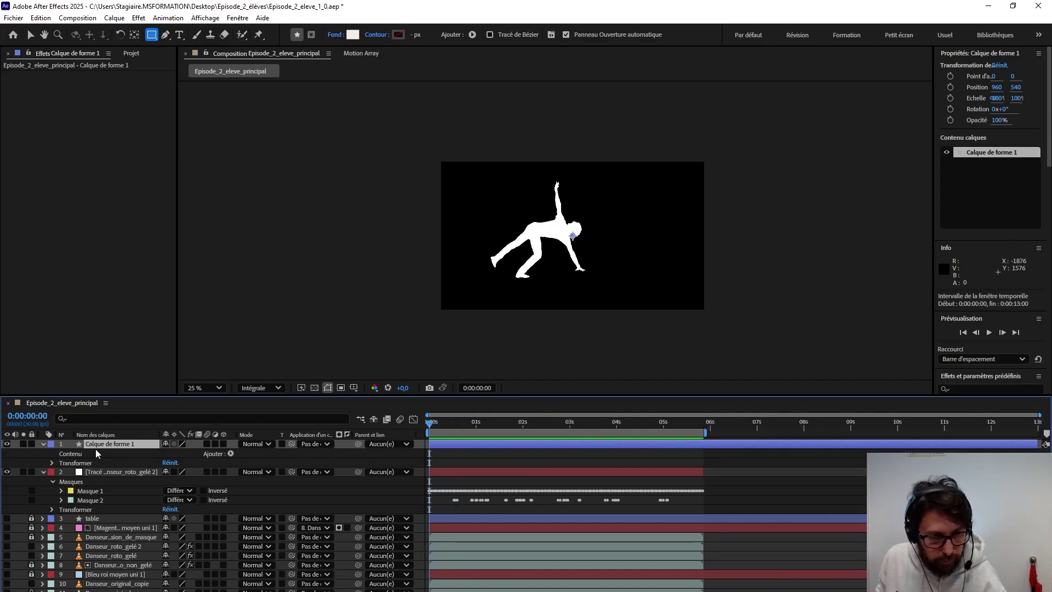
Step: Paste the two copied masks onto Calque de forme 1 and delete the auto-traced silhouette layer
key(ctrl+v)
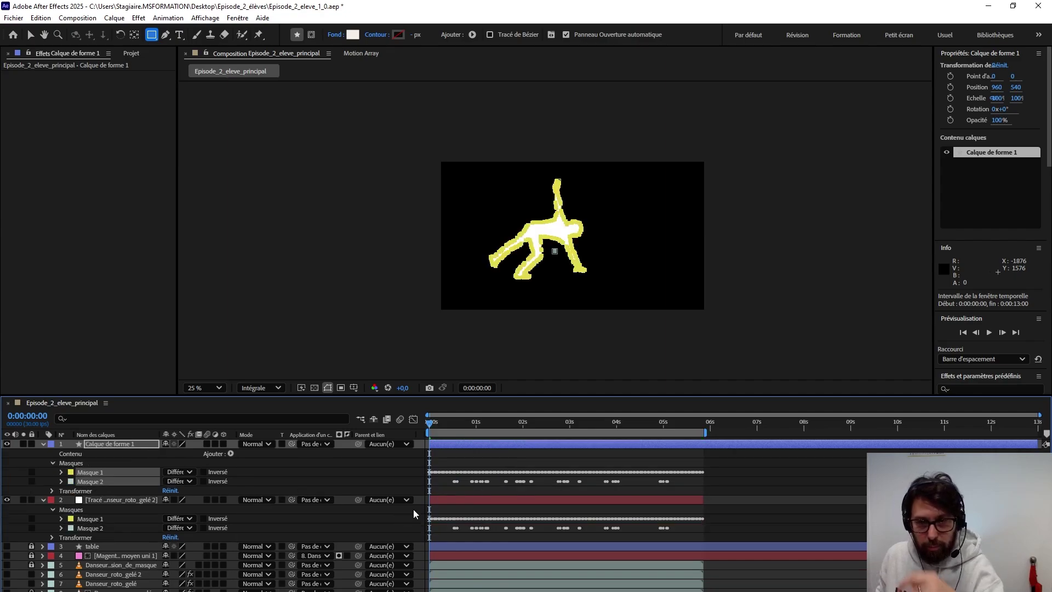
mouse_move(430, 423)
mouse_down()
mouse_move(643, 426)
mouse_move(442, 428)
mouse_move(423, 439)
mouse_up()
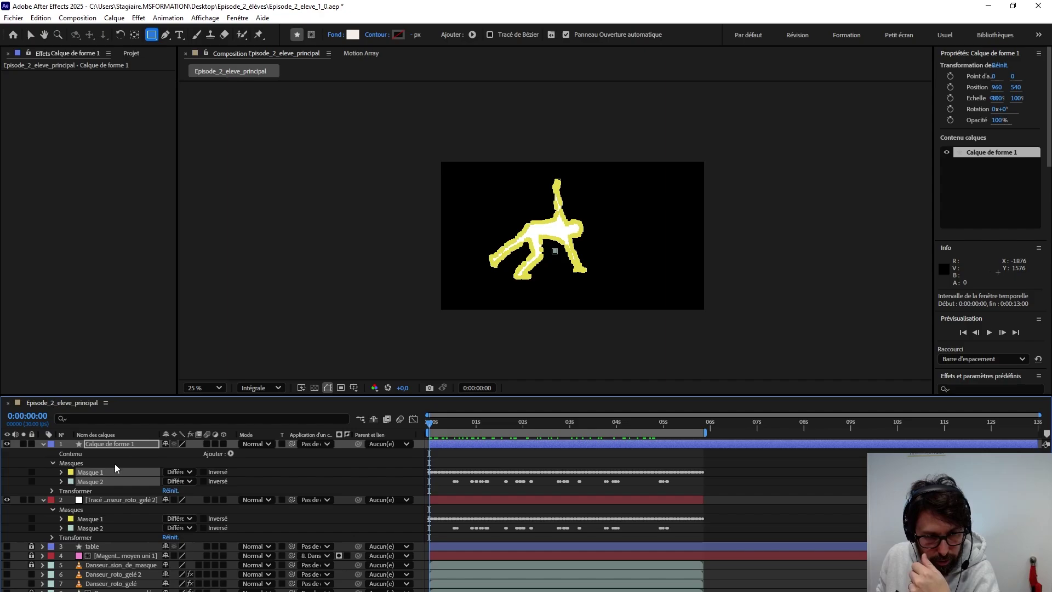
click(113, 500)
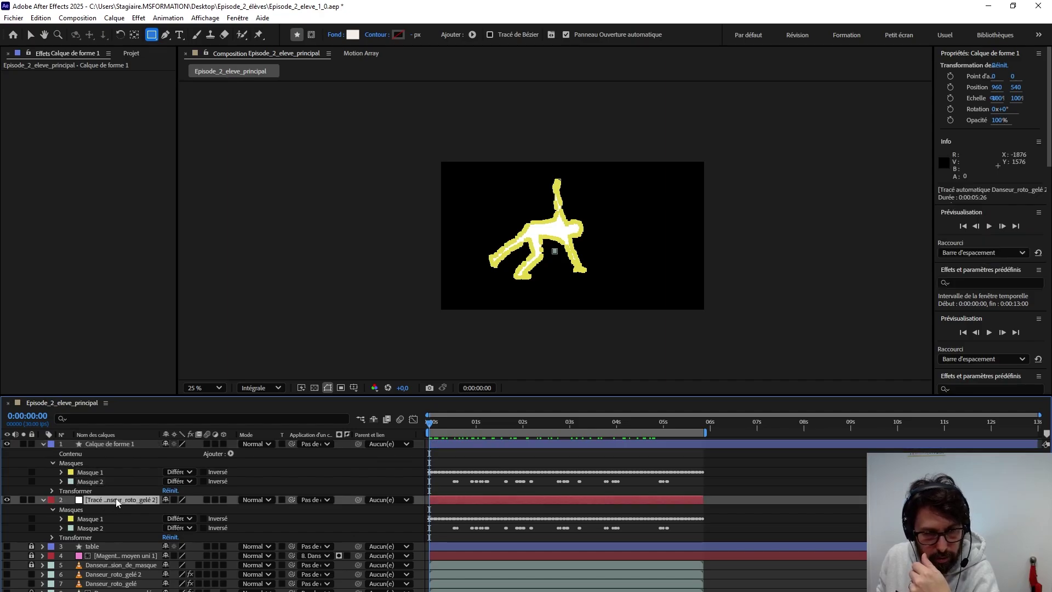
key(Delete)
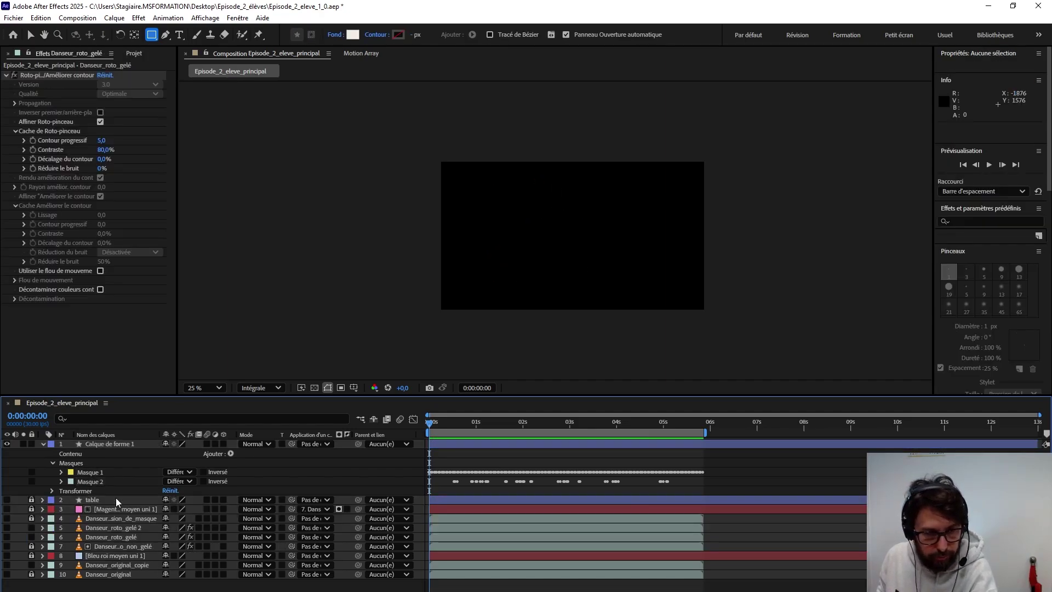
Step: Scrub briefly through Masque 1's animation, return to 0:00:00:00, and copy the mask's Tracé du masque keyframes
drag(430, 426, 448, 427)
click(81, 474)
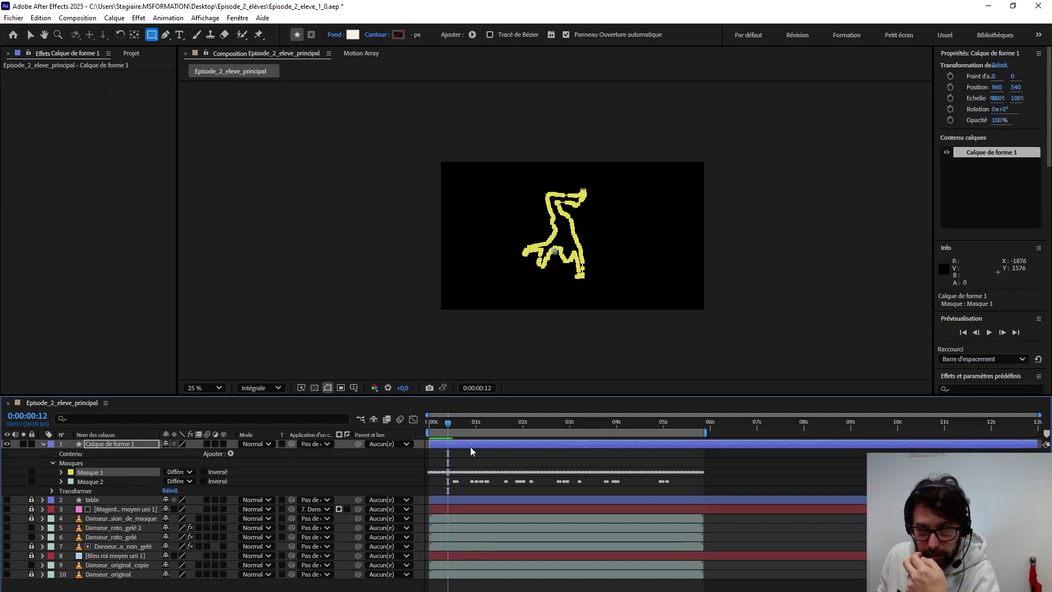
mouse_move(449, 426)
mouse_down()
mouse_move(581, 422)
mouse_move(414, 420)
mouse_up()
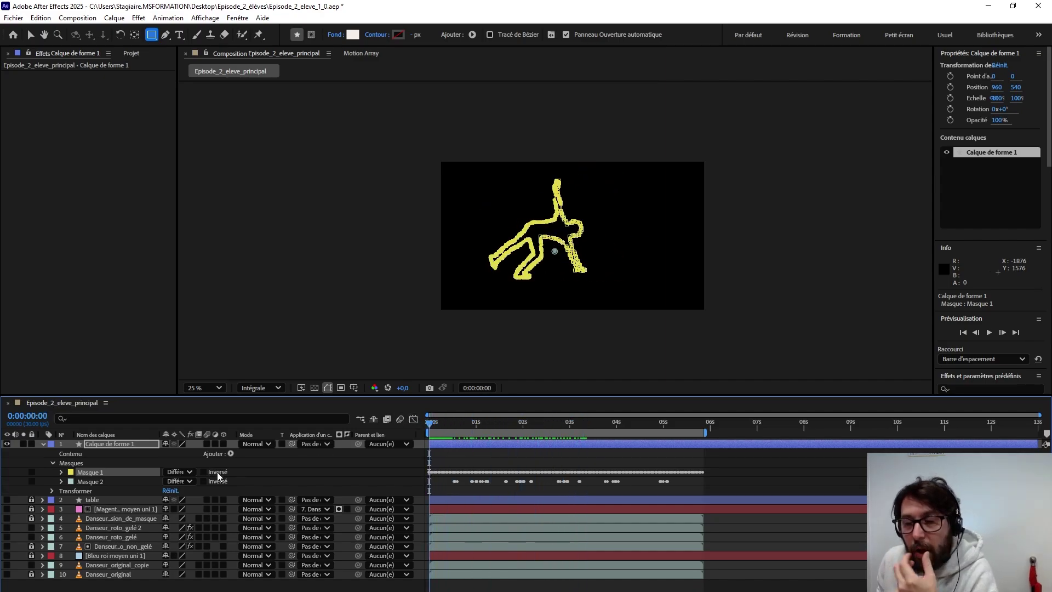
click(62, 472)
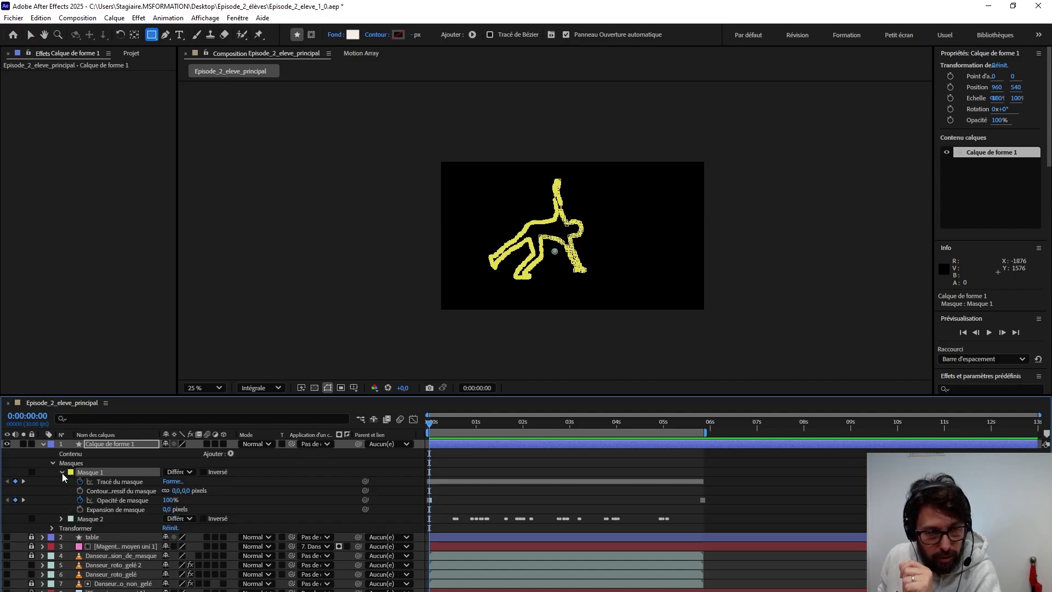
click(106, 480)
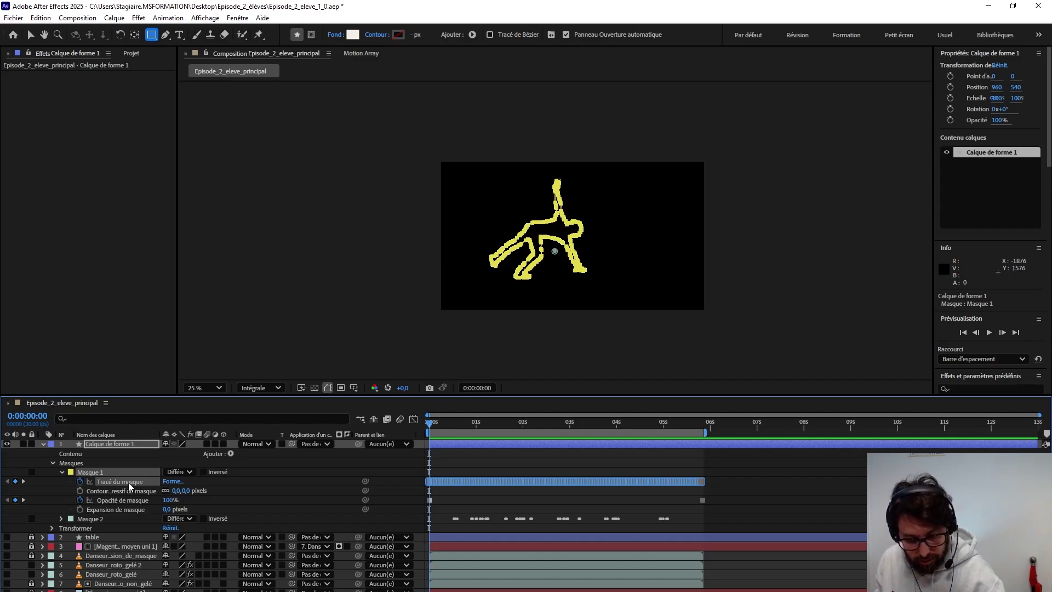
key(ctrl+c)
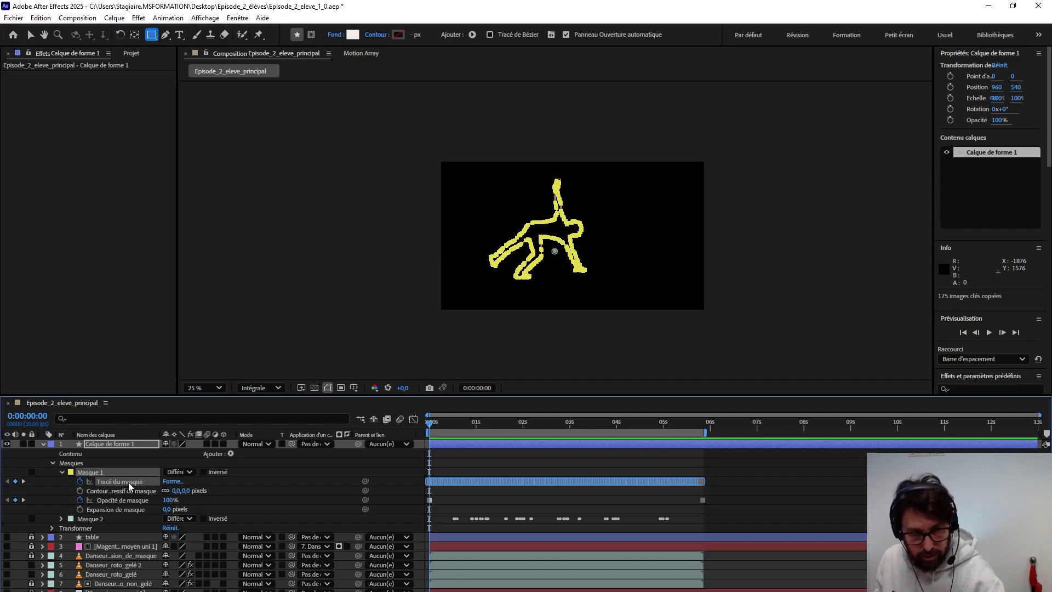
Step: Try adding a Contour to the contents of Calque de forme 1, inspect its properties, and undo the addition
click(71, 455)
click(231, 454)
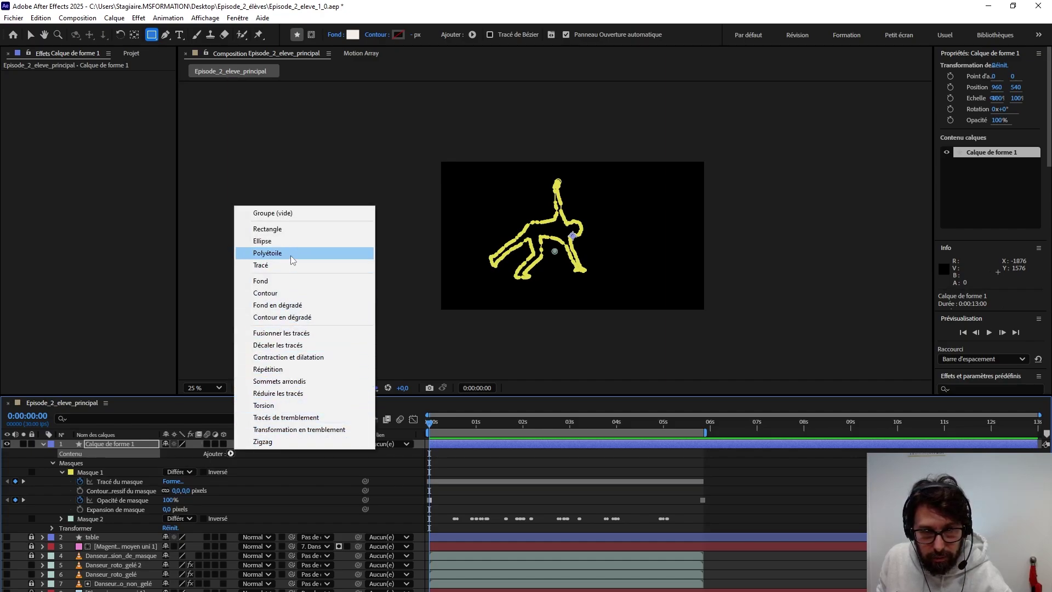
click(276, 294)
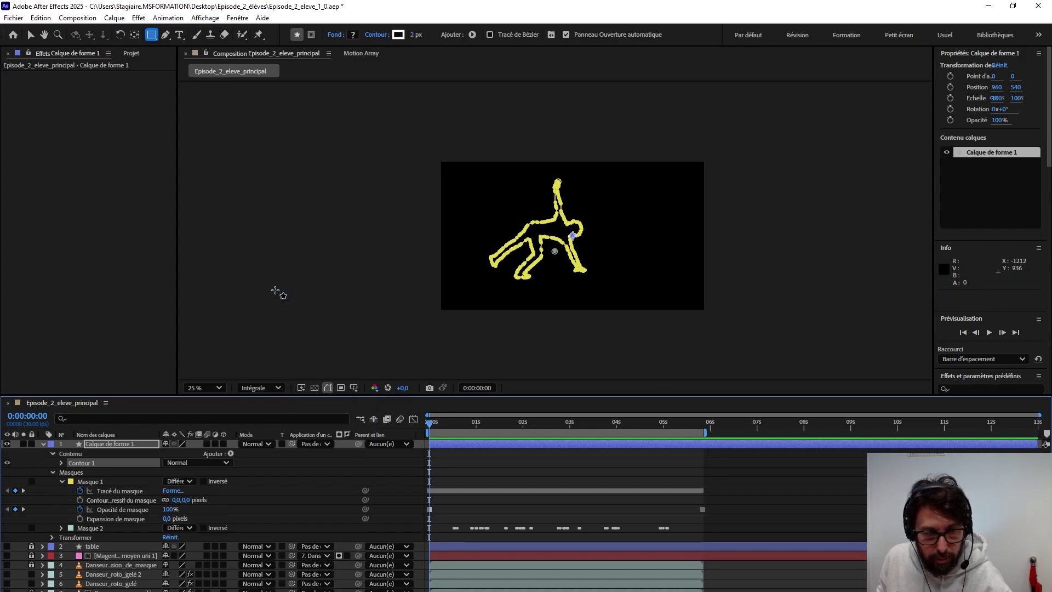
click(61, 463)
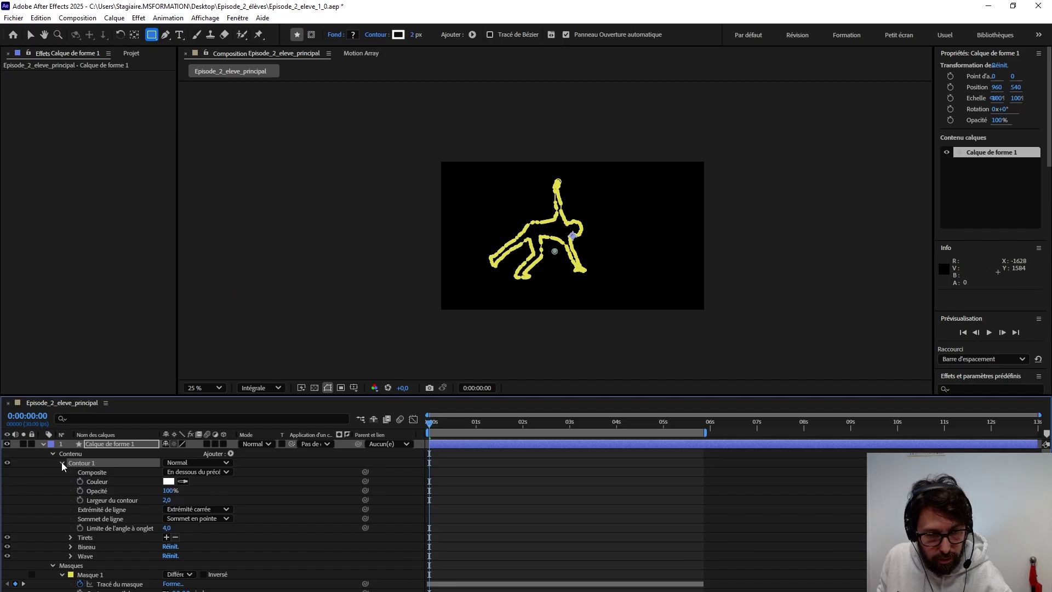
click(61, 463)
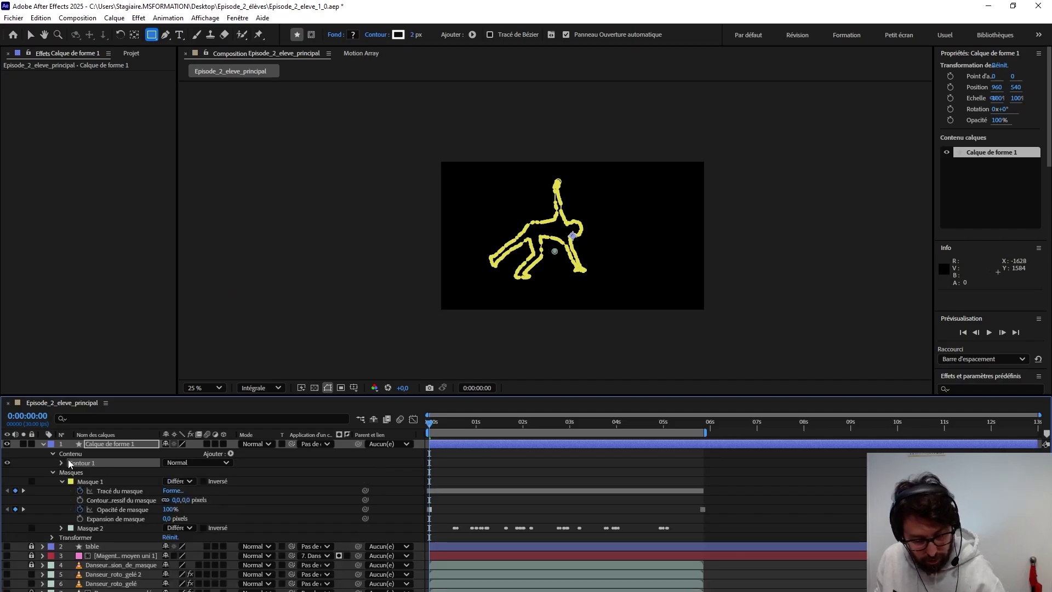
key(ctrl+z)
Step: Add a Tracé to the contents of Calque de forme 1 and paste Masque 1's copied path keyframes into it
click(231, 454)
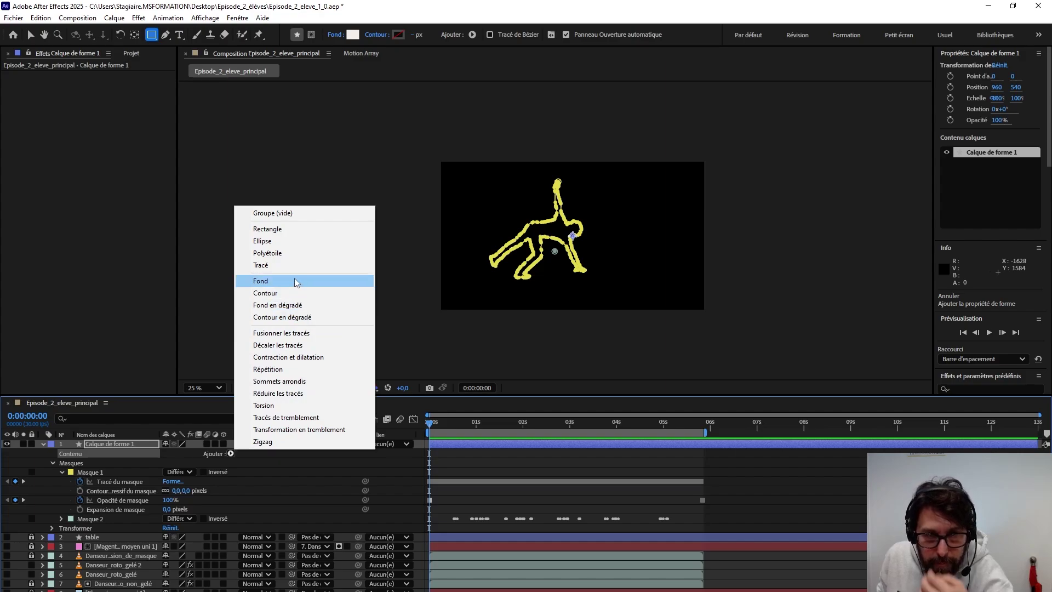
click(272, 266)
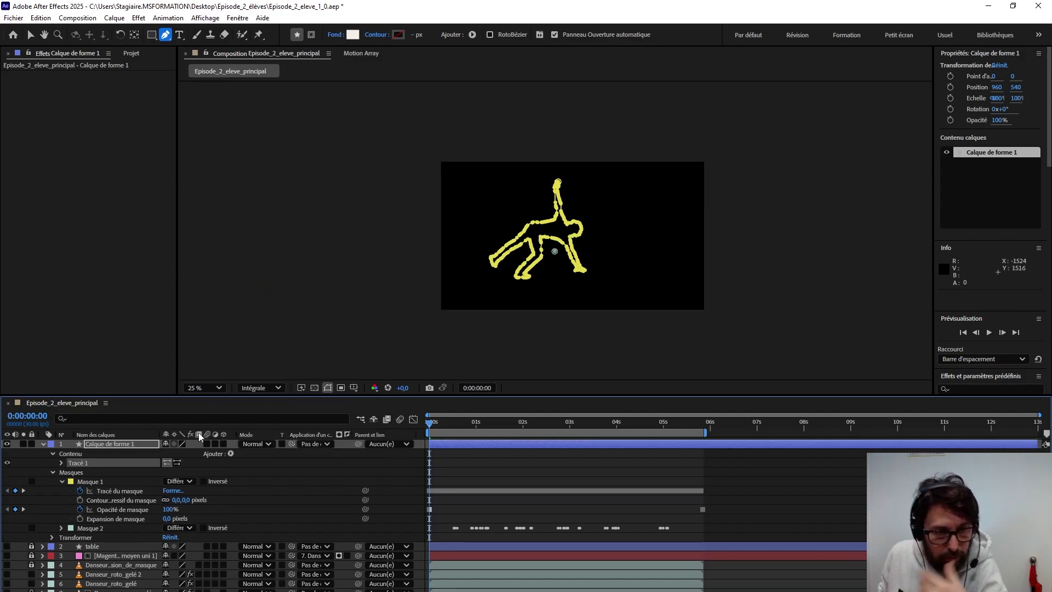
click(61, 463)
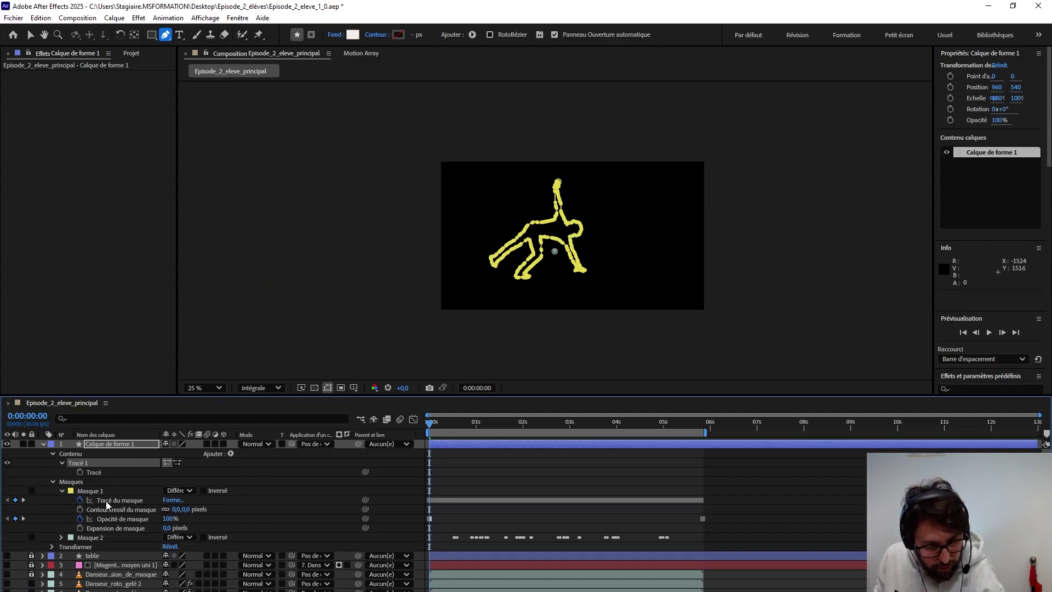
click(87, 470)
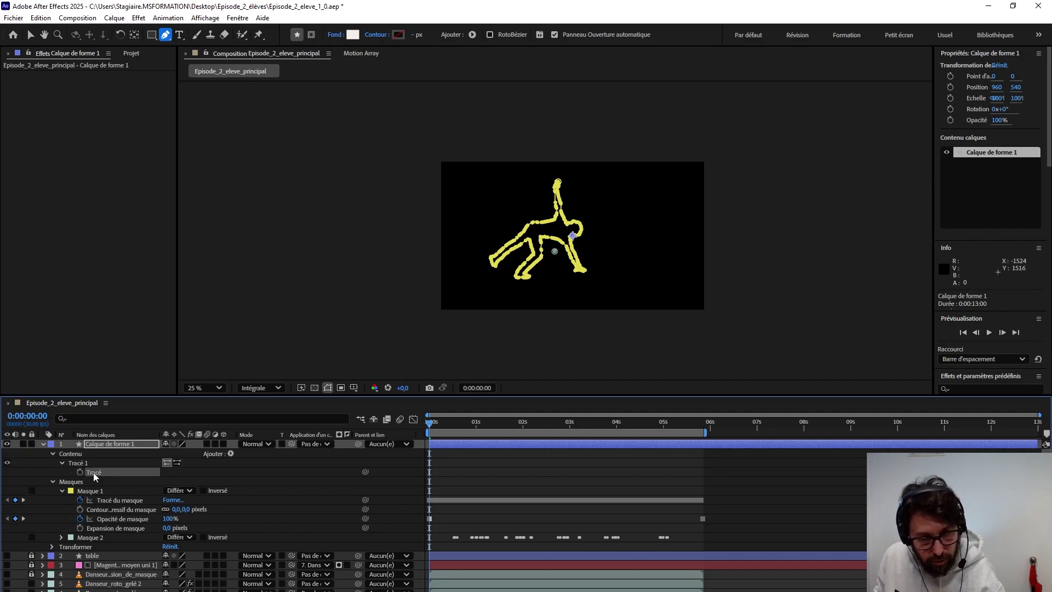
key(ctrl+v)
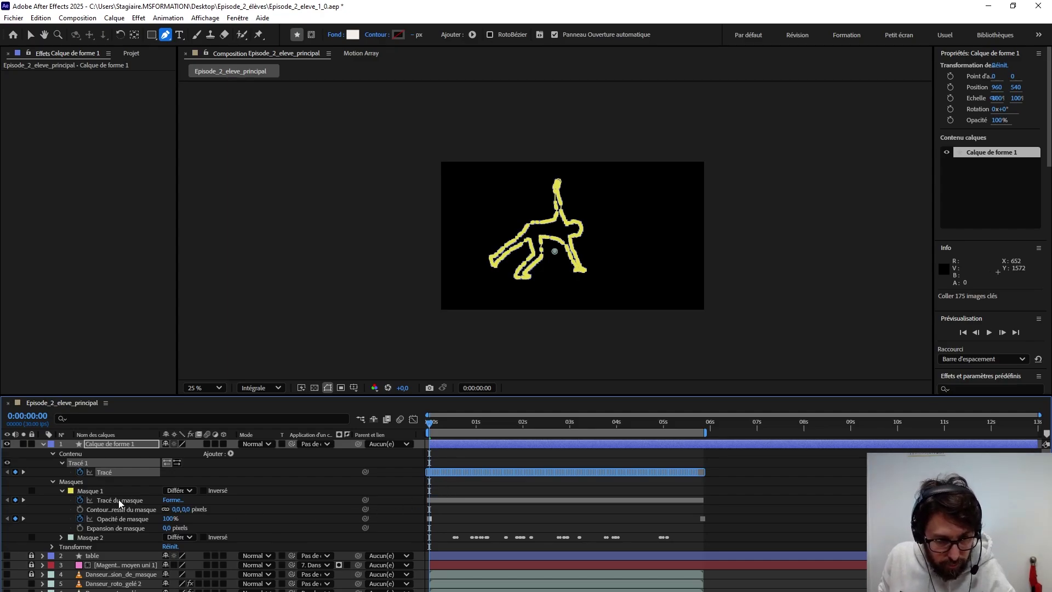
click(62, 462)
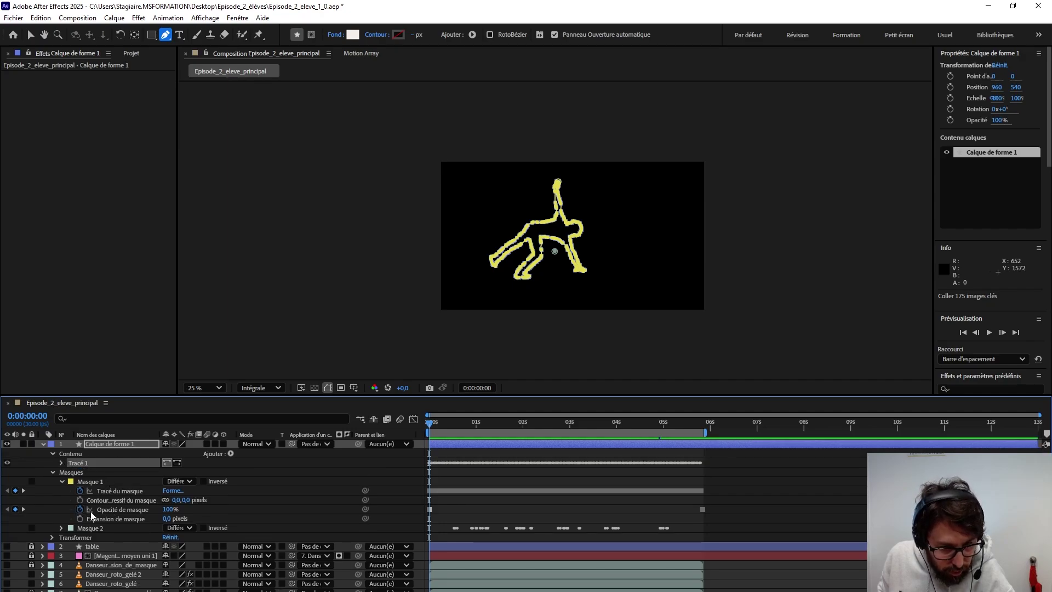
Step: Copy the Tracé du masque keyframes of Masque 2 on Calque de forme 1
click(61, 481)
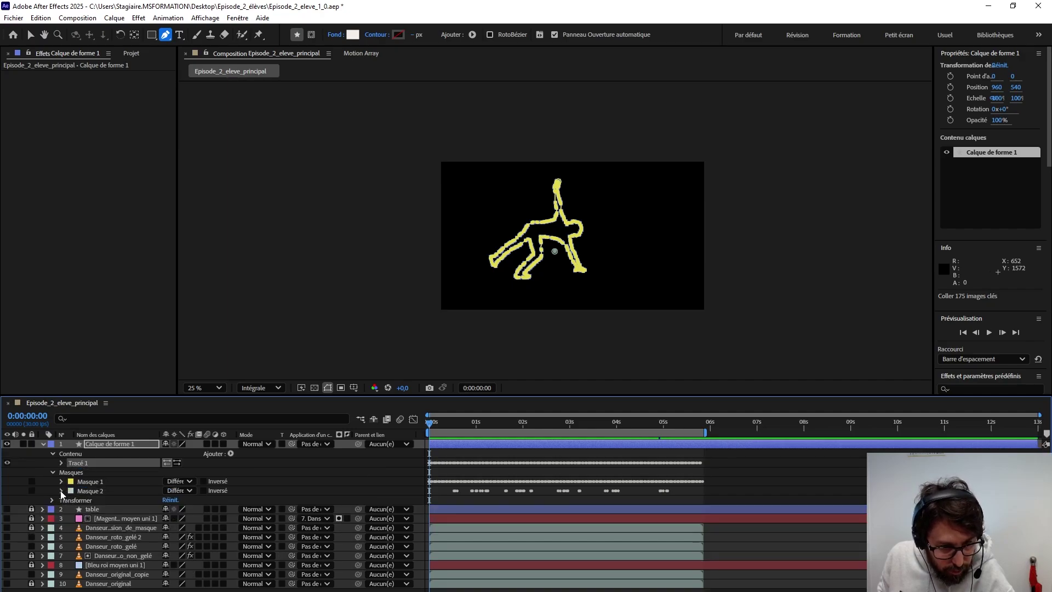
click(61, 490)
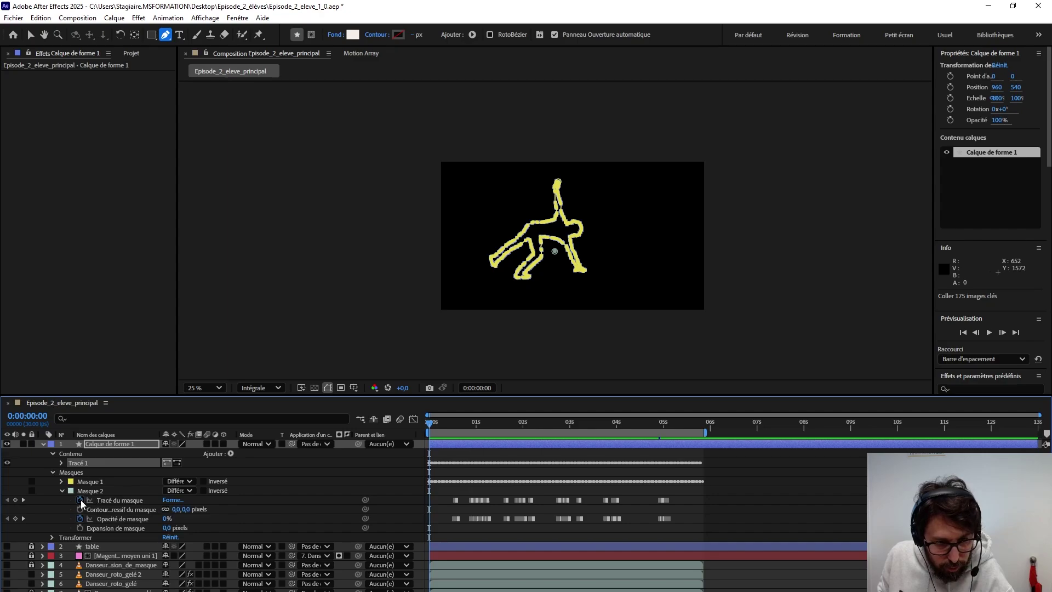
click(118, 500)
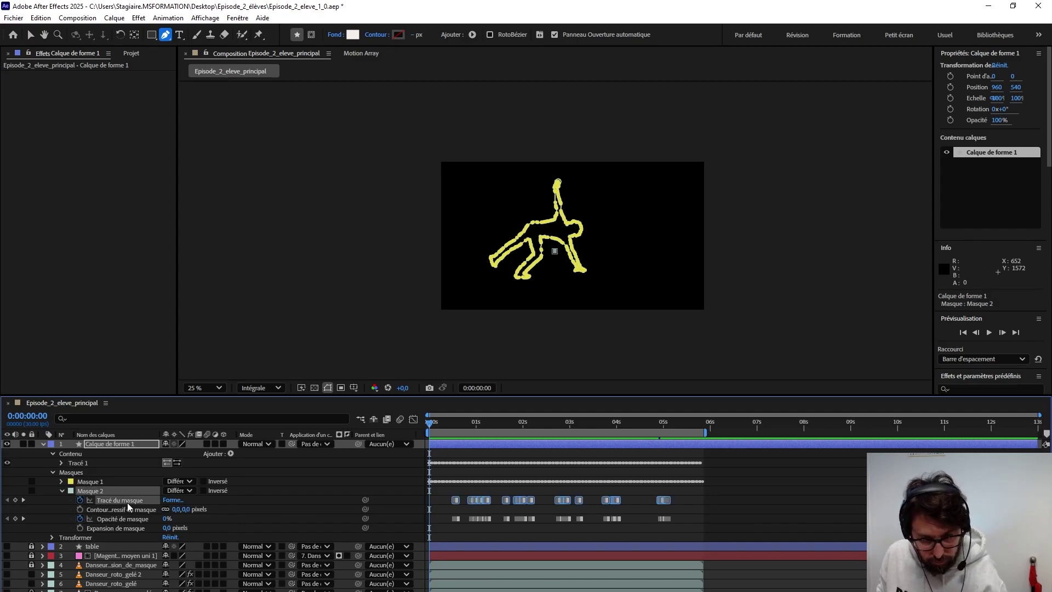
key(ctrl+c)
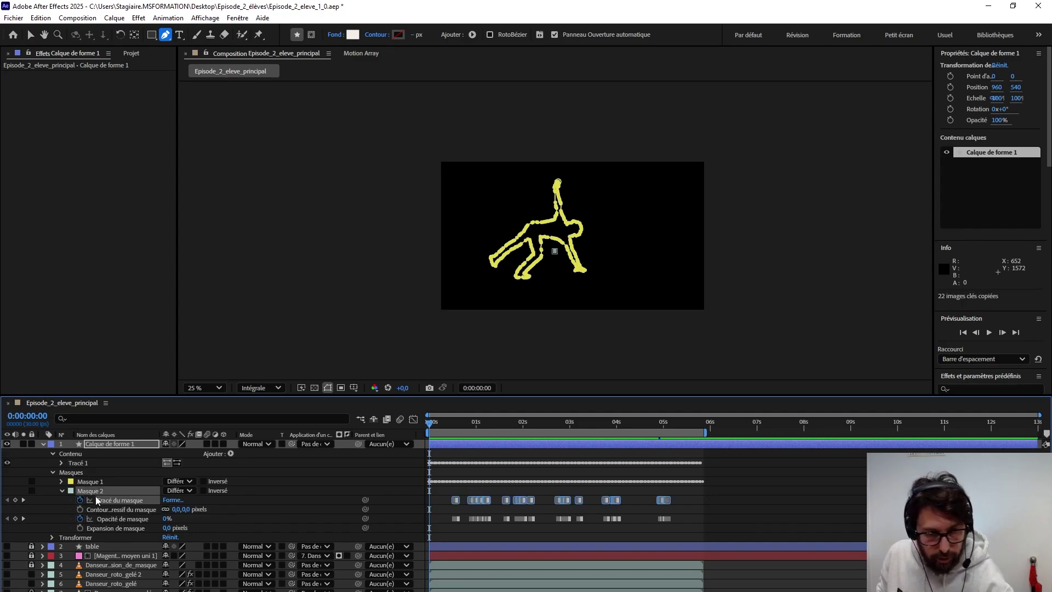
click(61, 491)
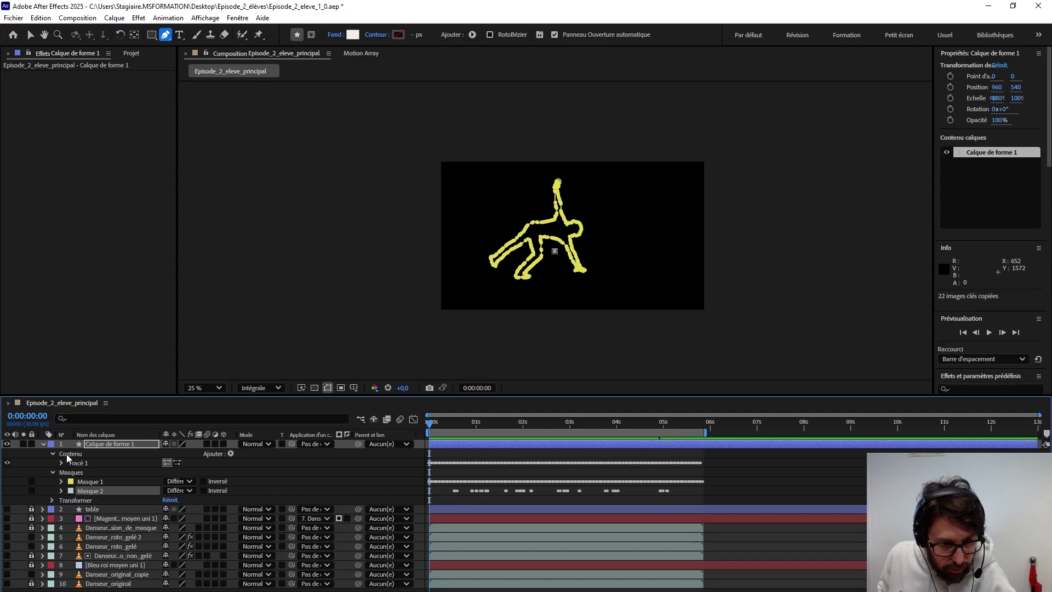
Step: Add a second Tracé to the contents of Calque de forme 1 and paste Masque 2's path keyframes into it
click(67, 453)
click(231, 453)
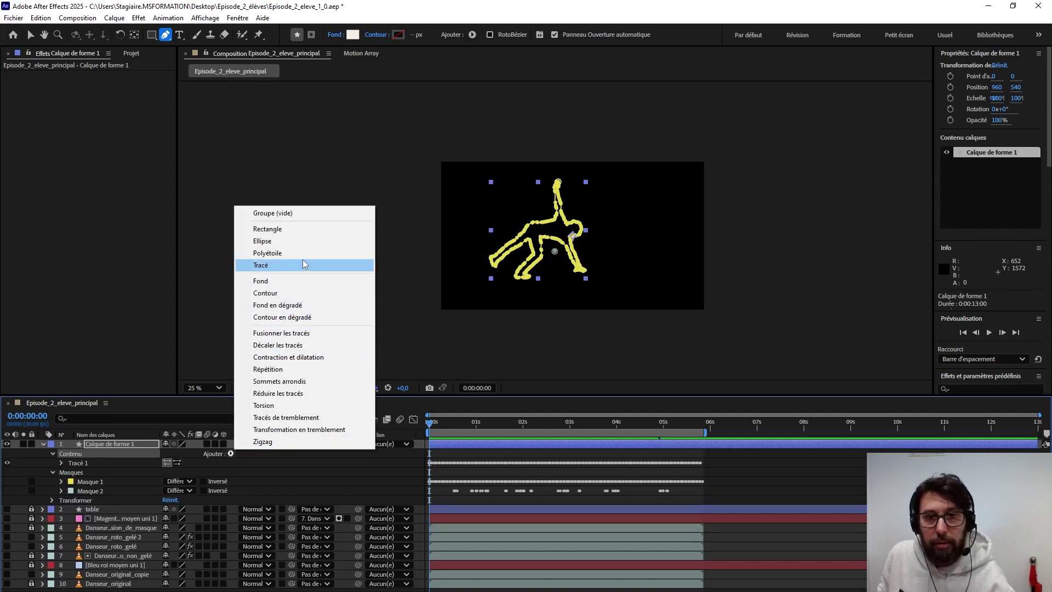
click(272, 266)
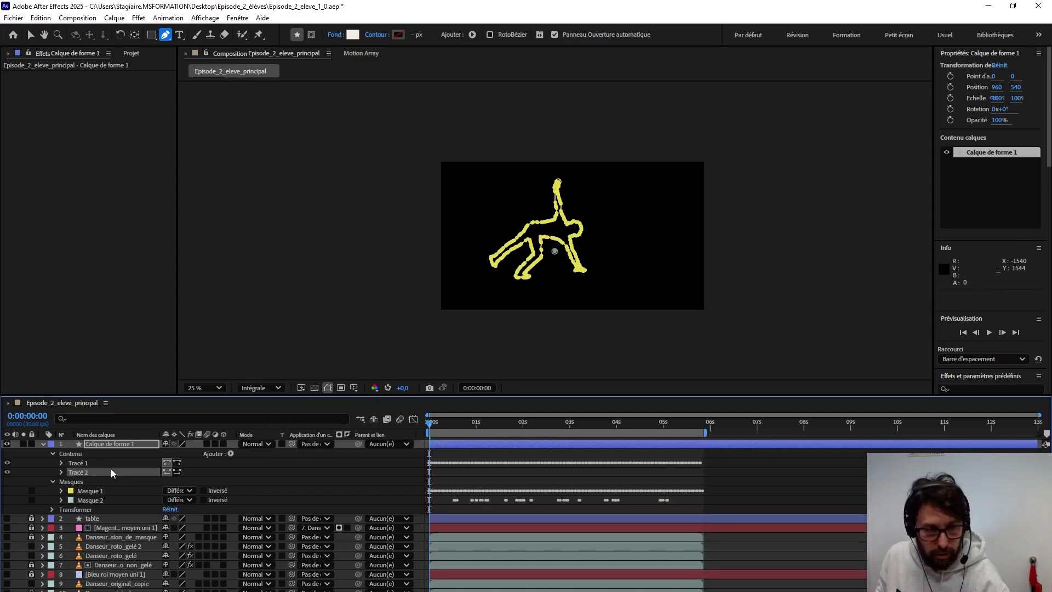
click(61, 472)
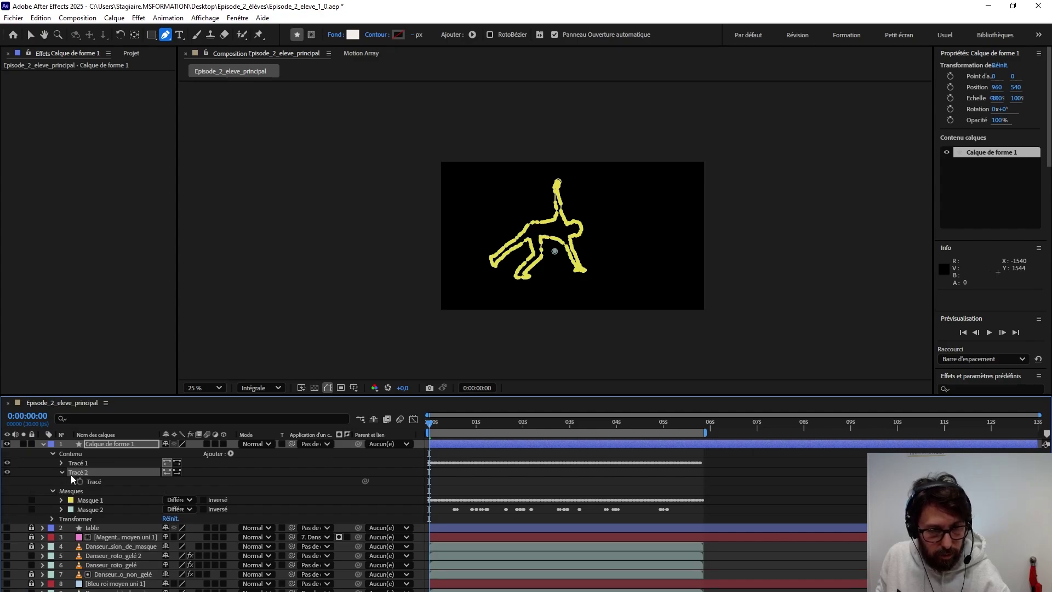
click(80, 481)
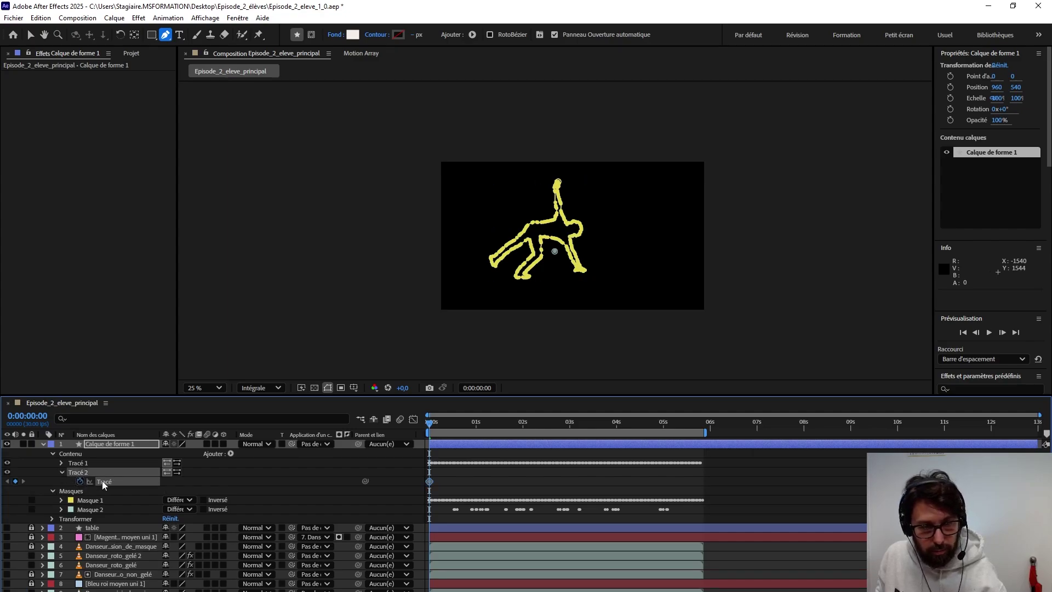
click(80, 480)
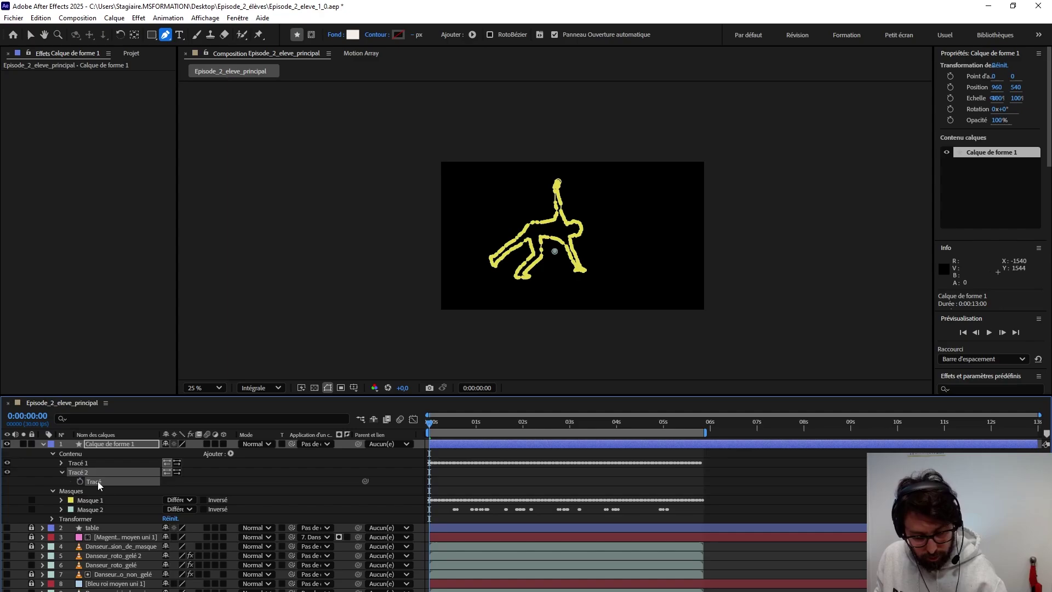
key(ctrl+v)
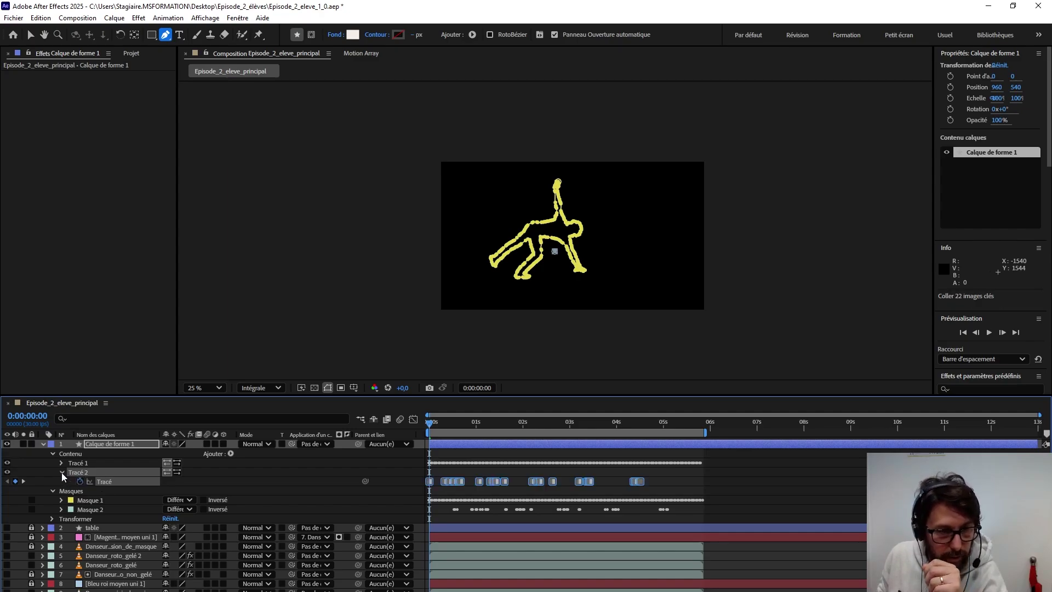
Step: Delete the whole Masques group from Calque de forme 1, keeping the two shape paths
click(61, 472)
click(71, 482)
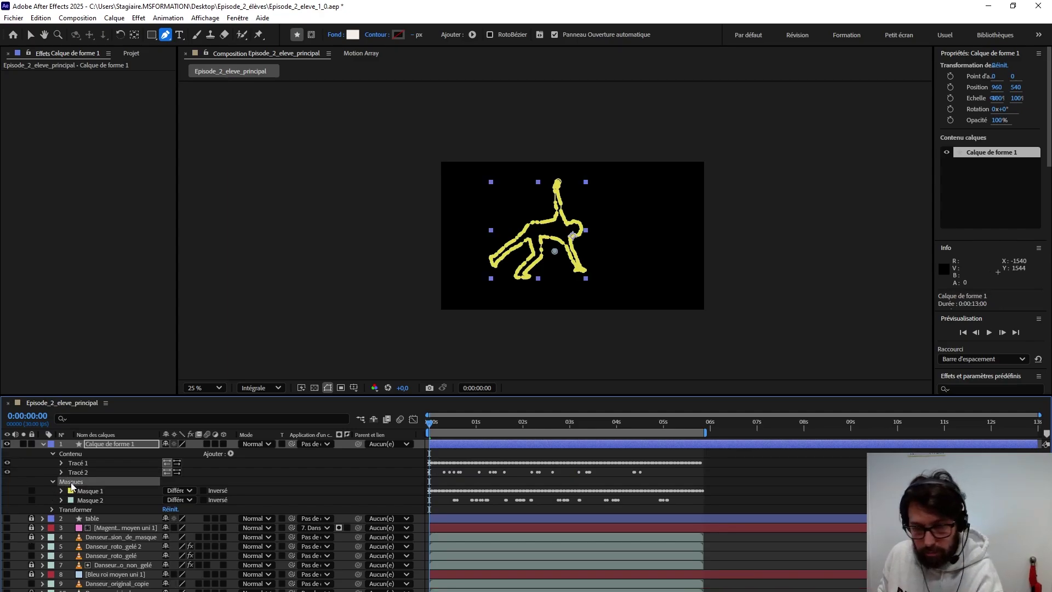
key(Delete)
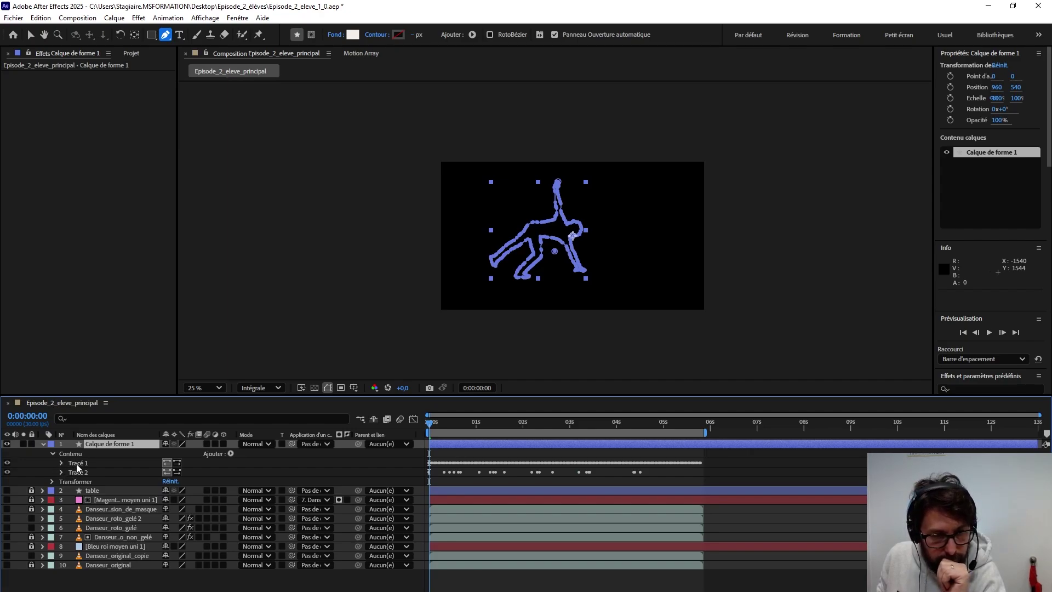
Step: Add a Contour to the contents of Calque de forme 1 for the dancer's paths
click(81, 464)
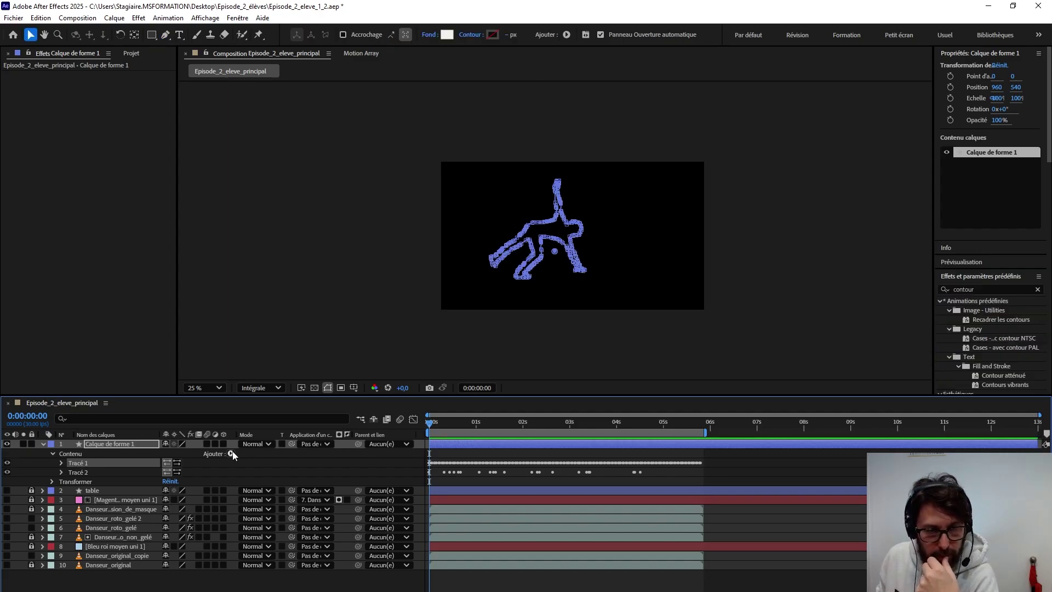
click(230, 454)
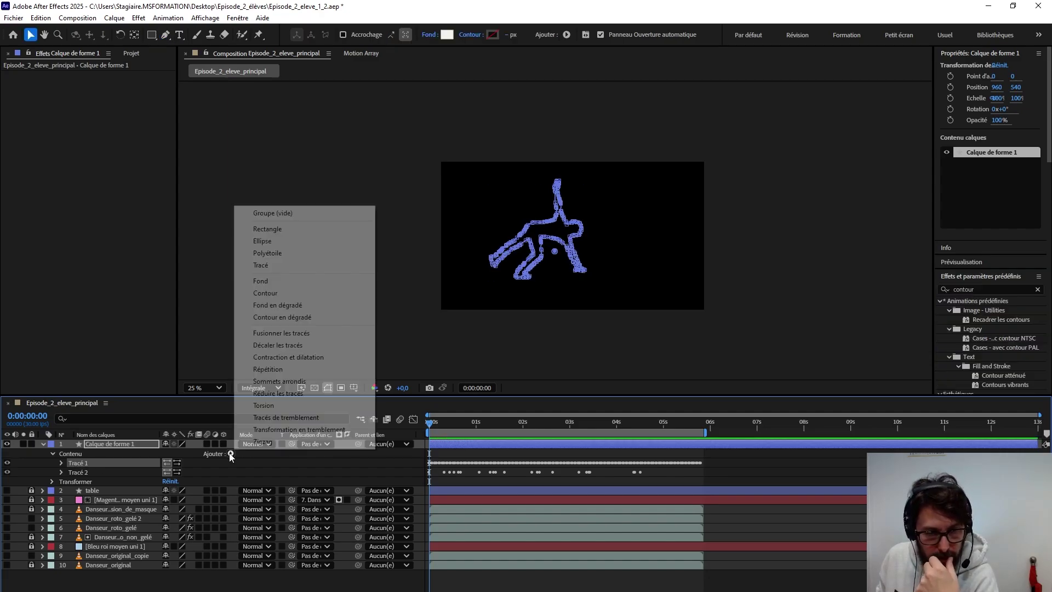
click(274, 293)
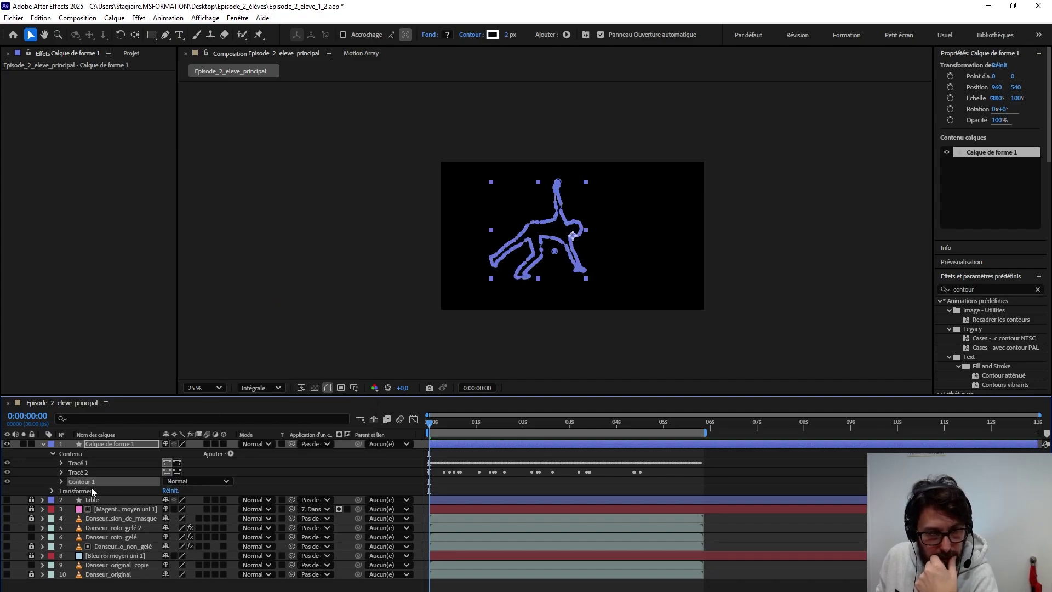
Step: Set the stroke width of Contour 1 on Calque de forme 1 to 13 and preview the animated outline
click(61, 481)
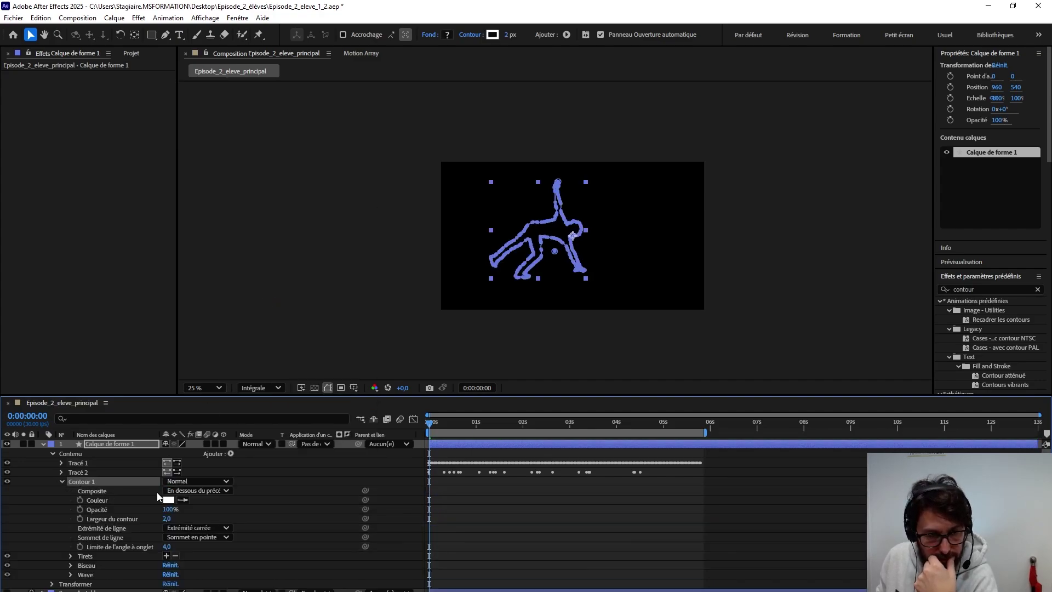
drag(169, 522, 178, 519)
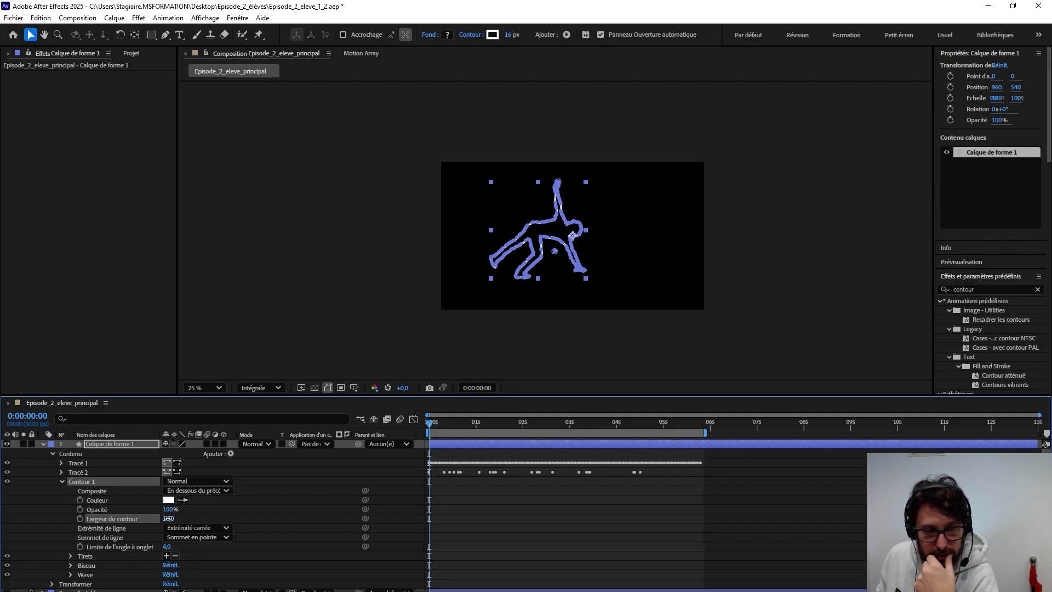
click(172, 519)
text(13)
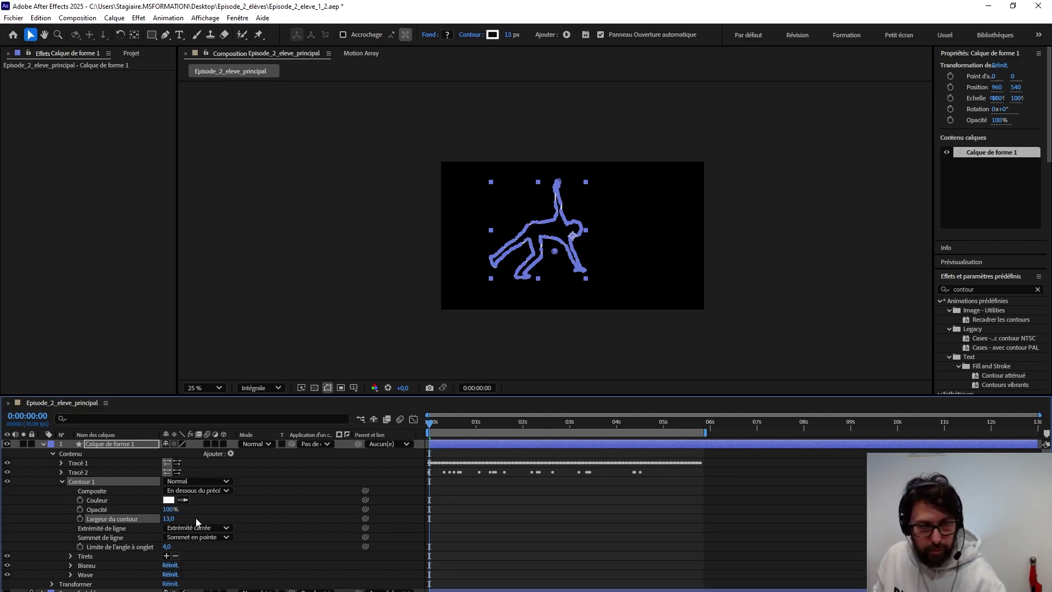
key(Return)
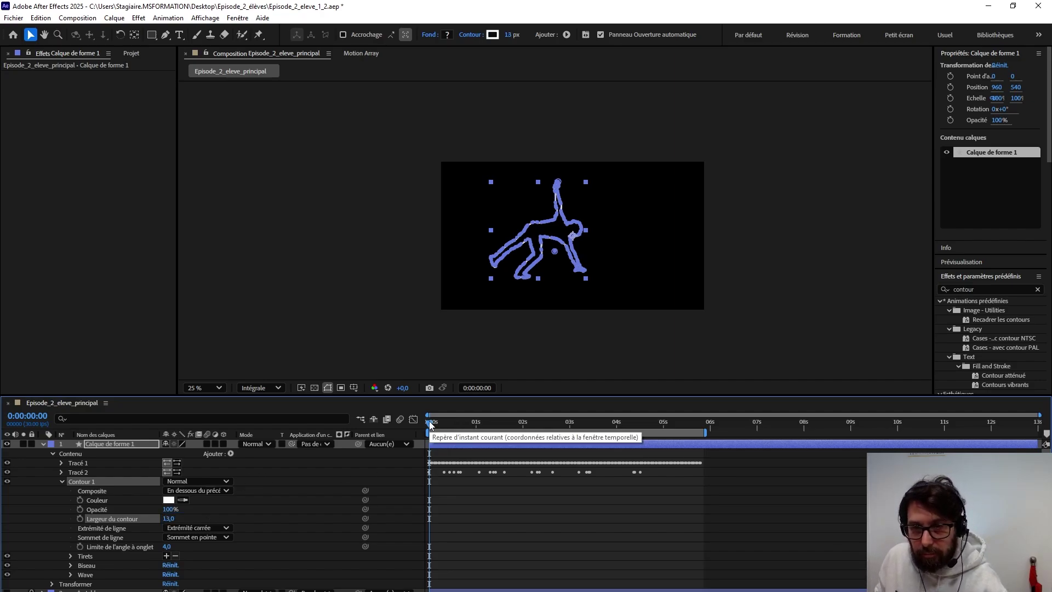
click(449, 351)
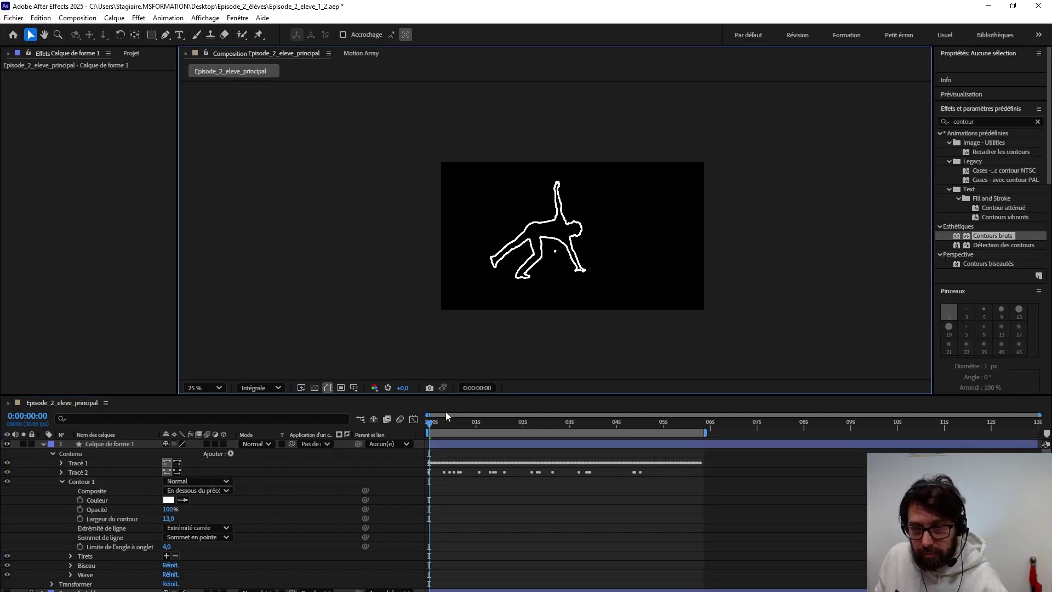
key(space)
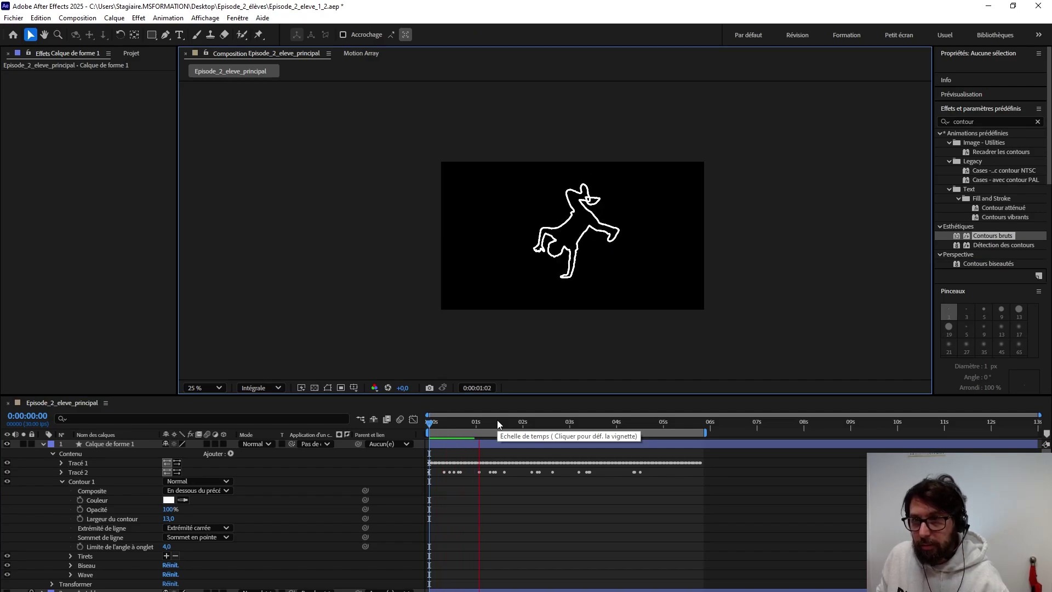
key(space)
Step: Delete Tracé 2 from the contents of Calque de forme 1
click(62, 480)
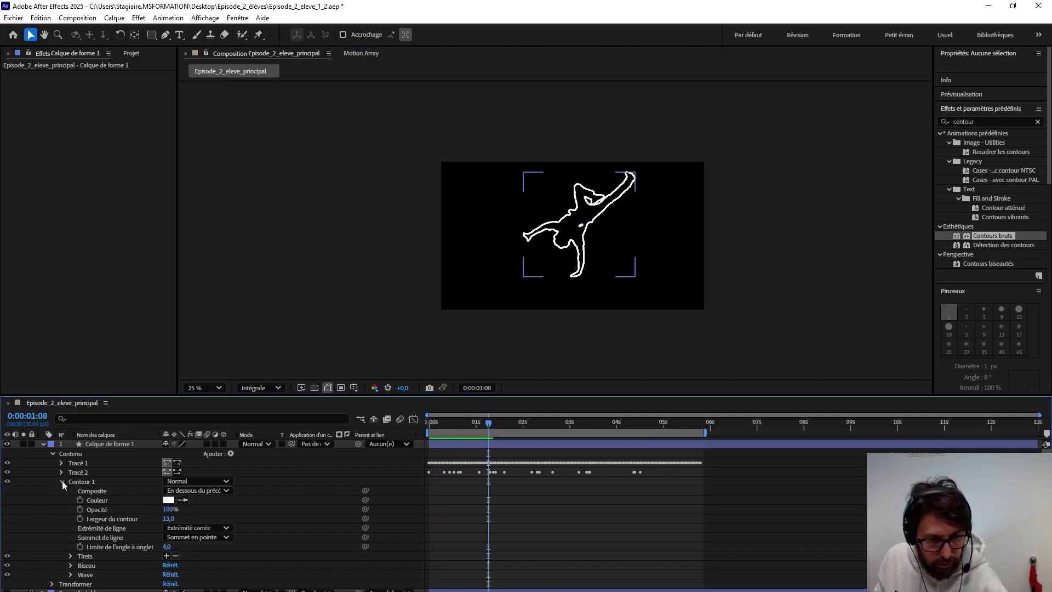
click(7, 471)
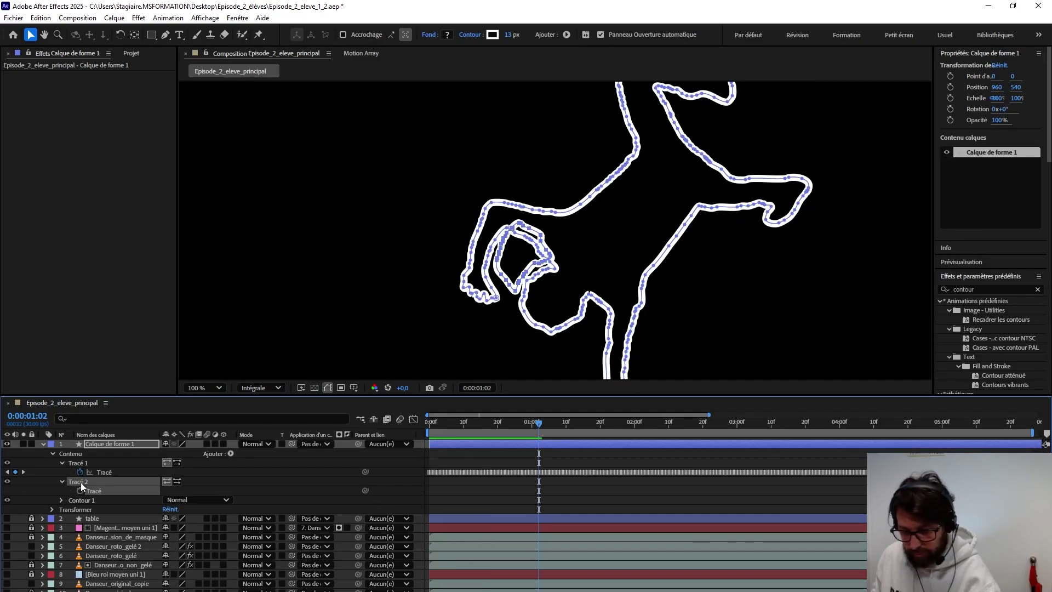
key(Delete)
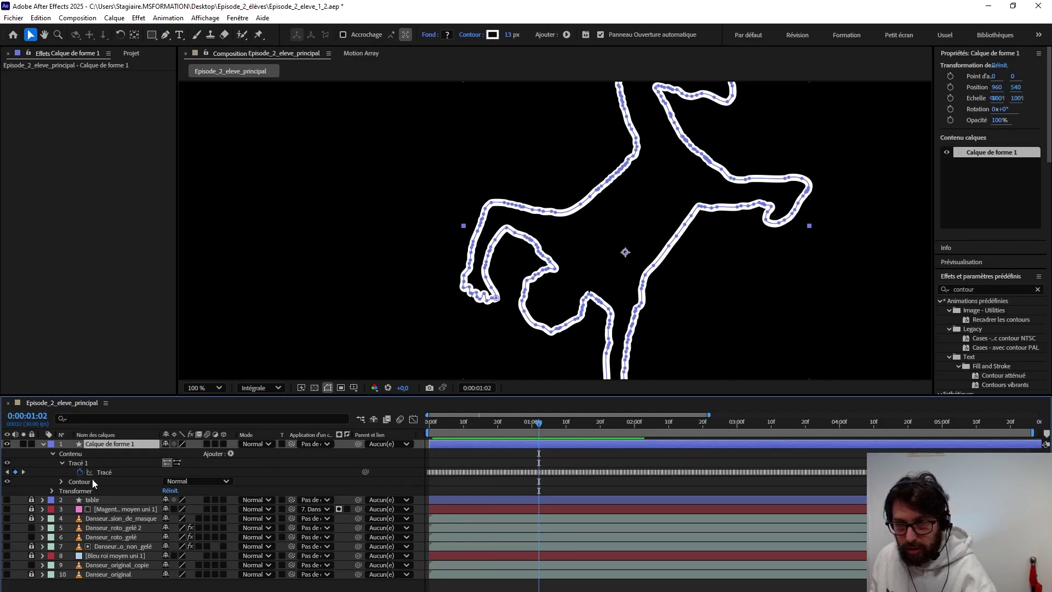
Step: Play the composition from the first frame to check the dancer outline drawn by the remaining path
drag(538, 423, 427, 424)
scroll(595, 263, down, 3)
scroll(595, 263, up, 2)
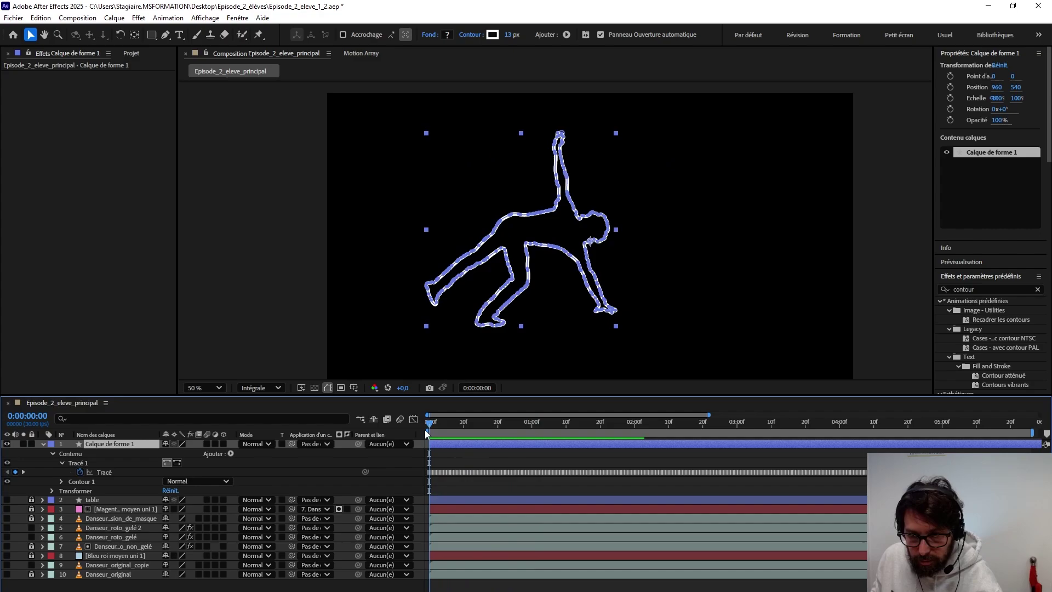
click(457, 423)
drag(458, 423, 409, 439)
key(space)
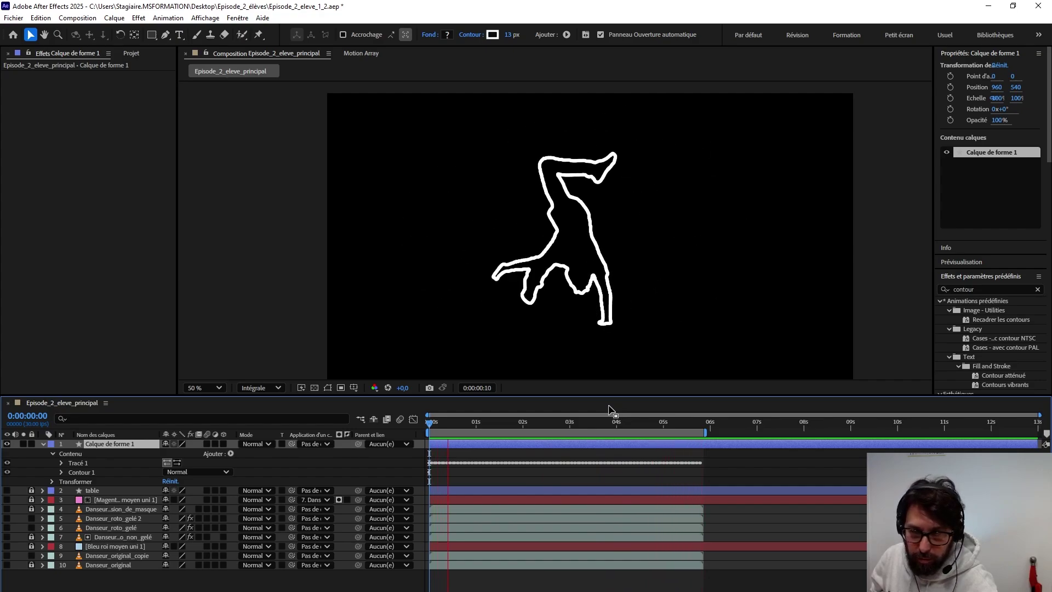
key(space)
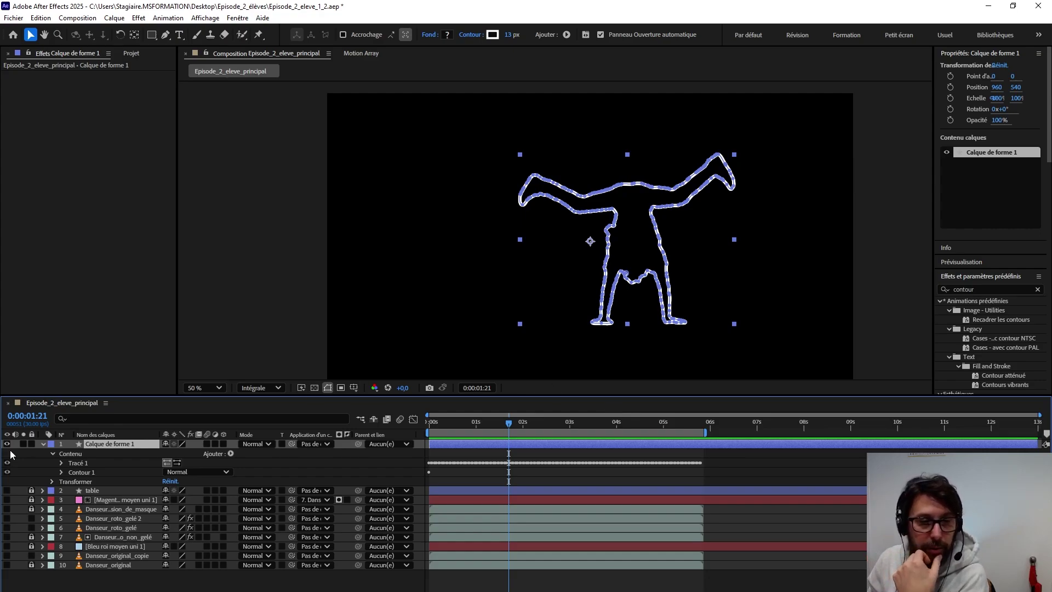
Step: Rename Calque de forme 1 as silhouette_danseur_line_style, and hide and lock the layer
click(43, 444)
key(Return)
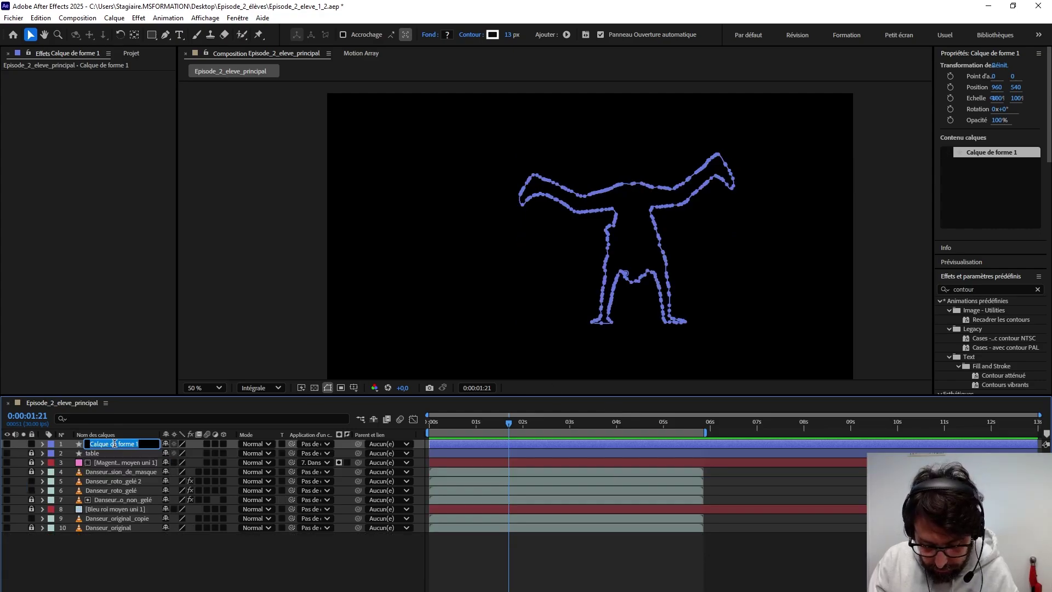
text(si)
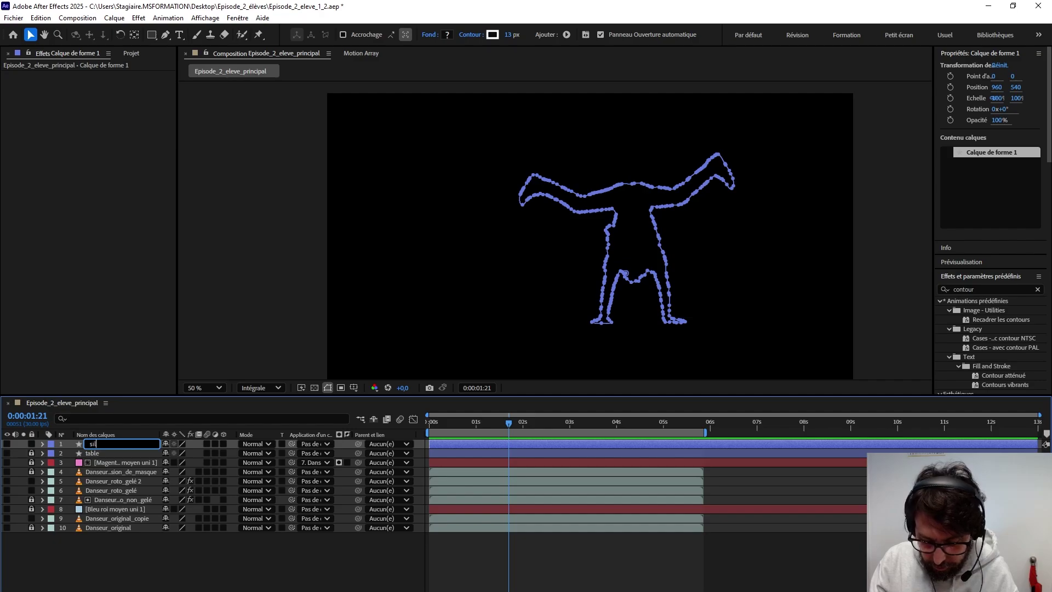
text(lhouette)
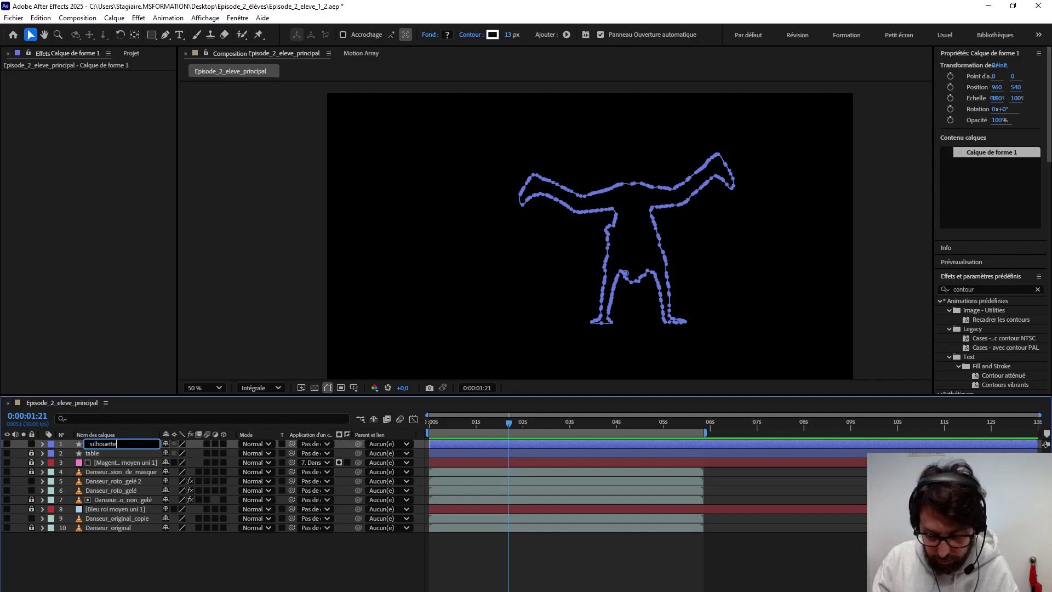
text(_danse)
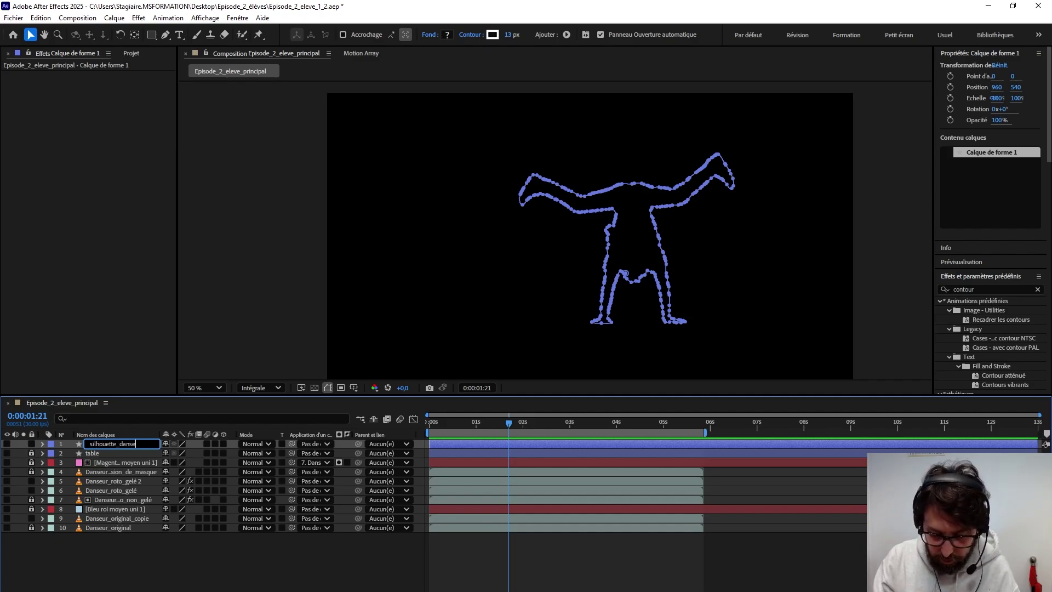
text(ur_li)
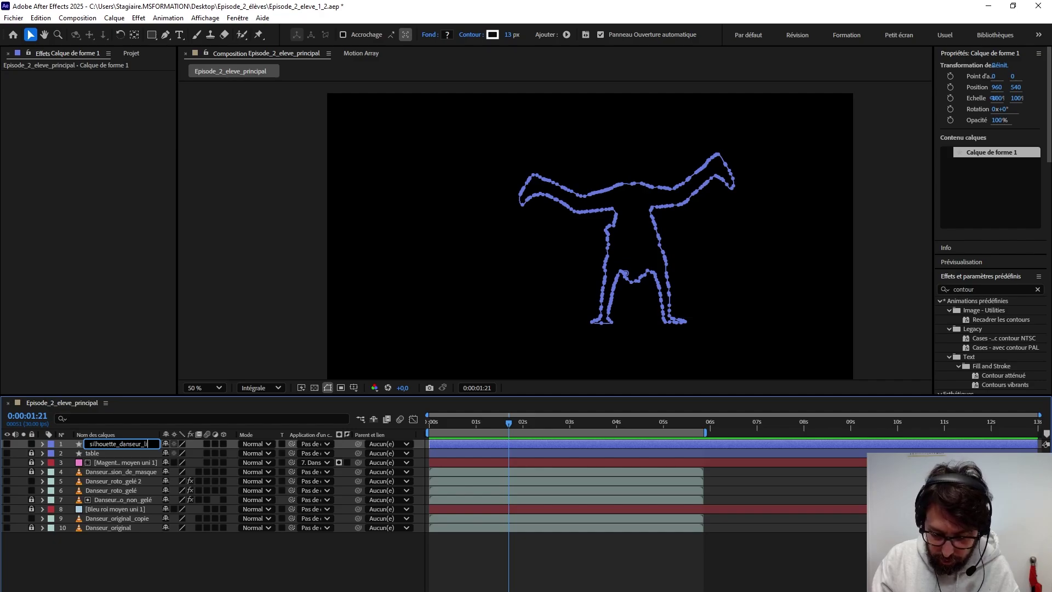
text(ne)
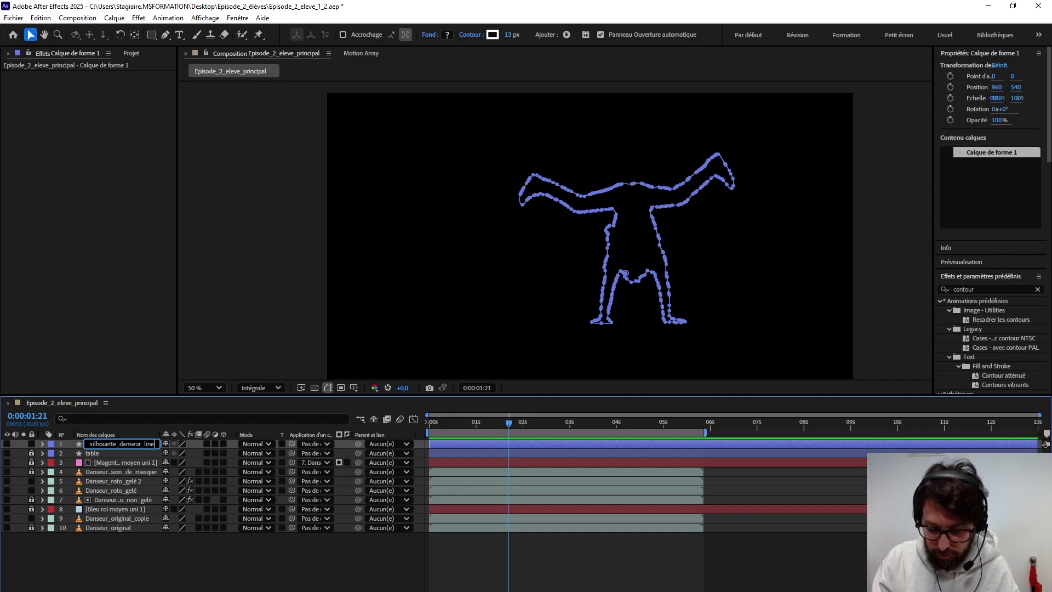
text(_style)
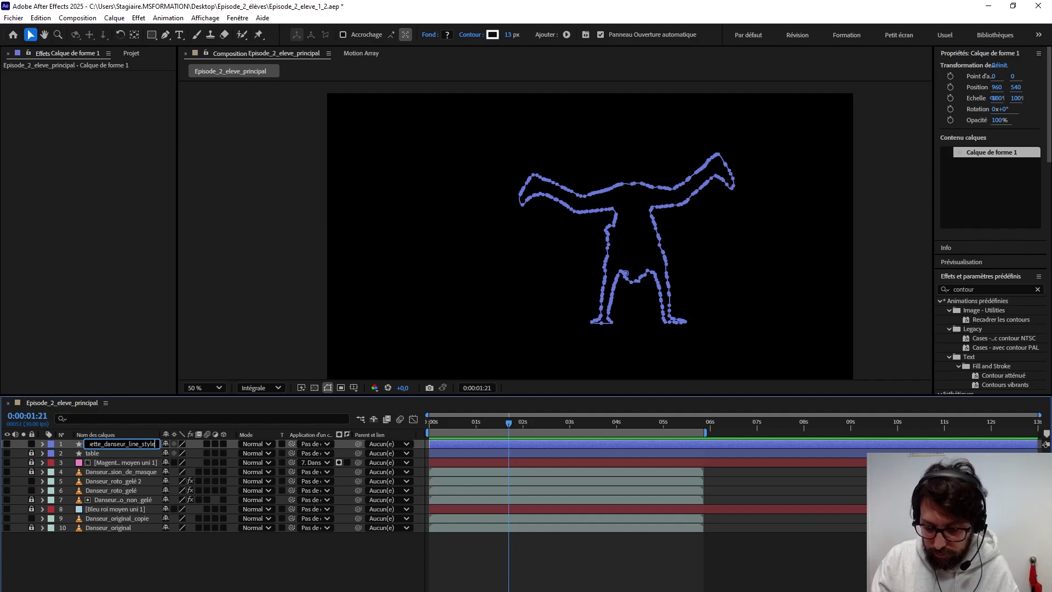
key(Return)
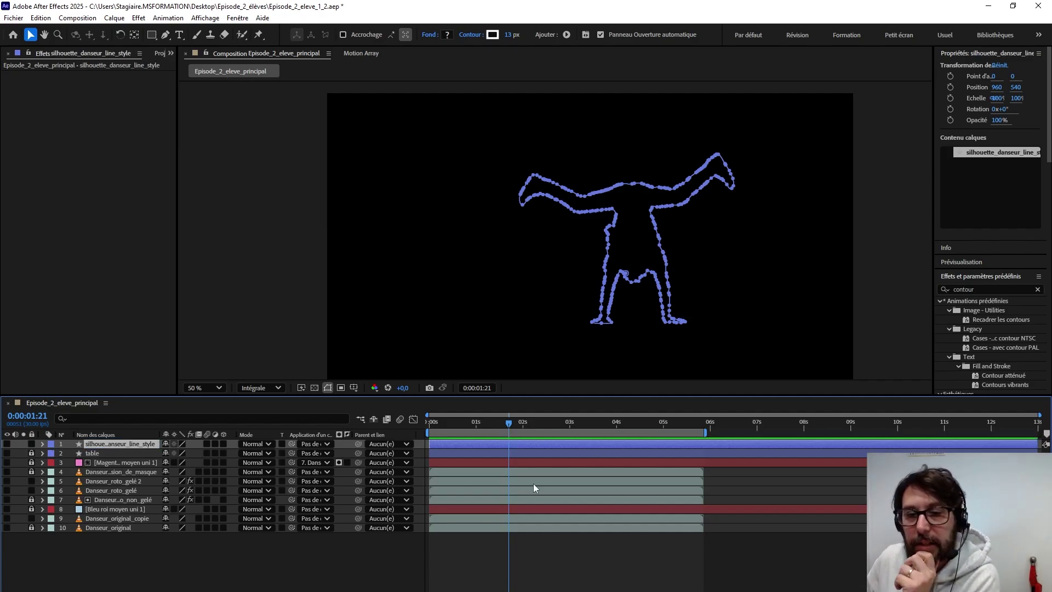
click(32, 444)
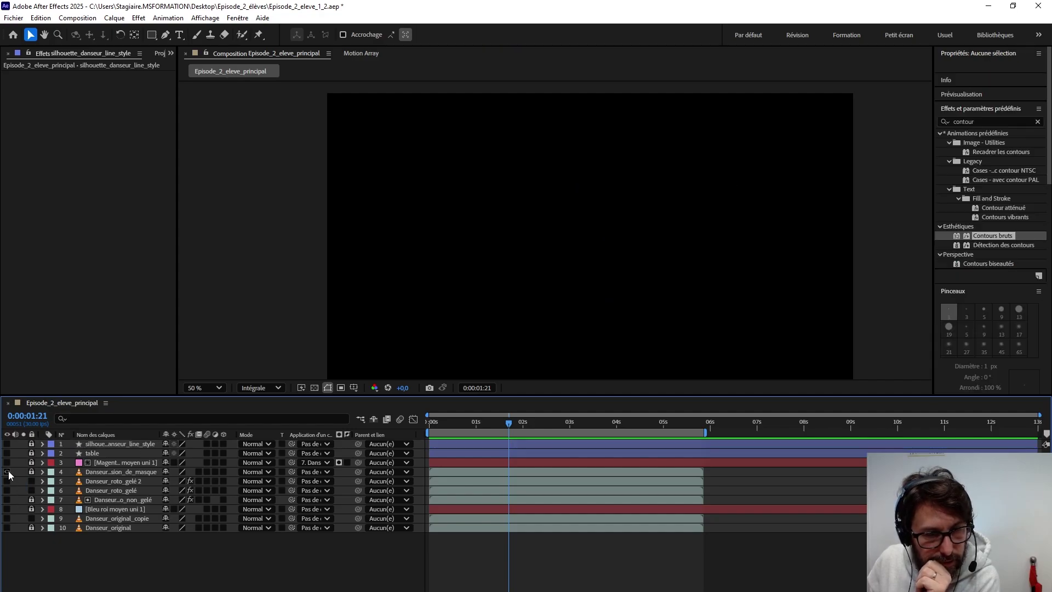
Step: Unlock and show layer 4, the dancer footage whose name ends in sion_de_masque, and play it from the first frame
click(31, 472)
click(8, 471)
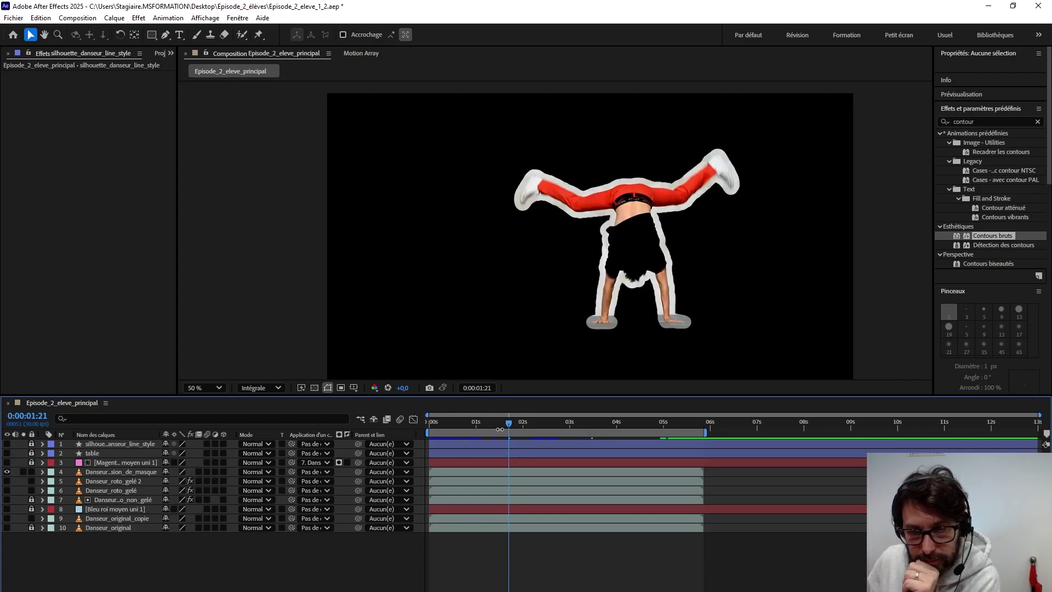
drag(508, 425, 407, 436)
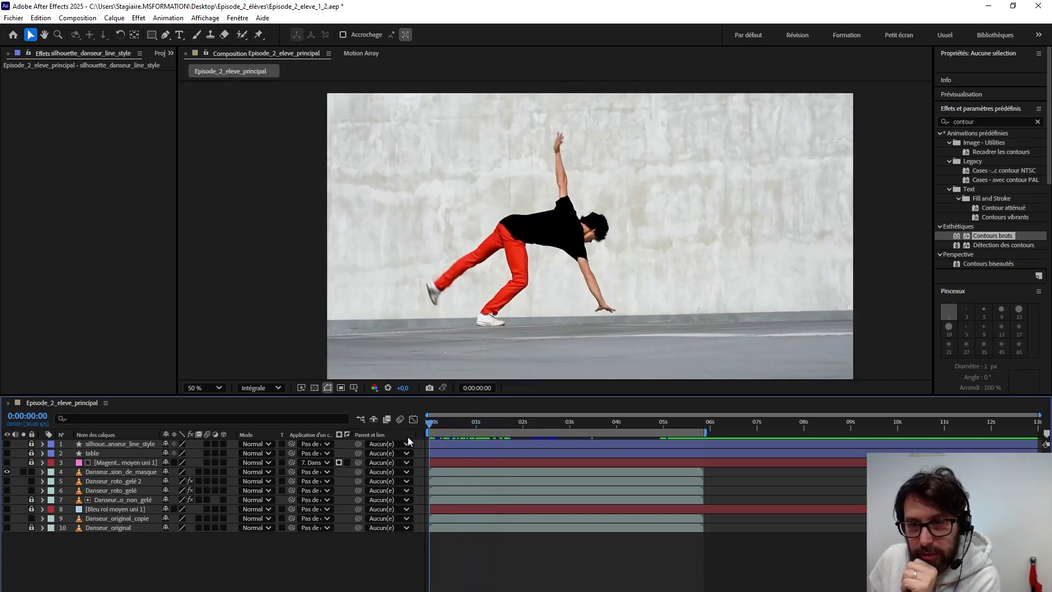
key(space)
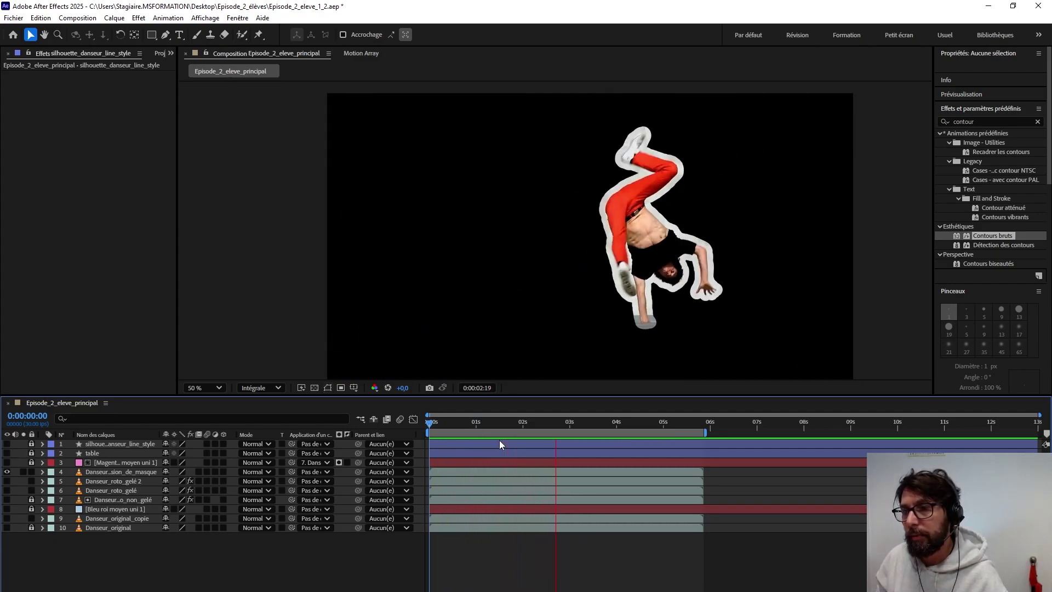
key(space)
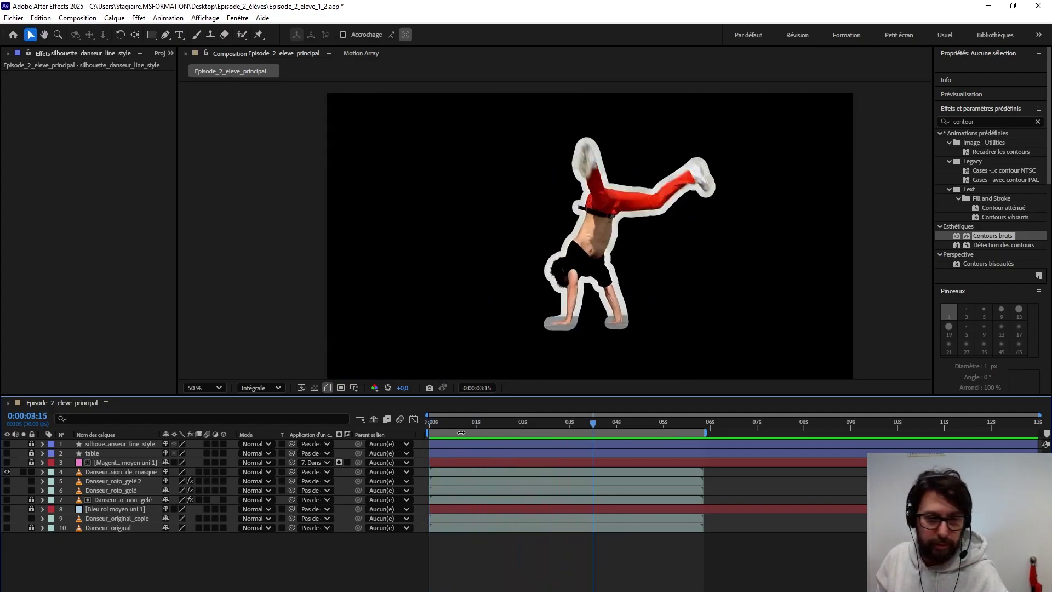
Step: Show the Bleu roi moyen uni 1 solid behind the masked dancer and preview the composition from the first frame
click(7, 509)
click(589, 425)
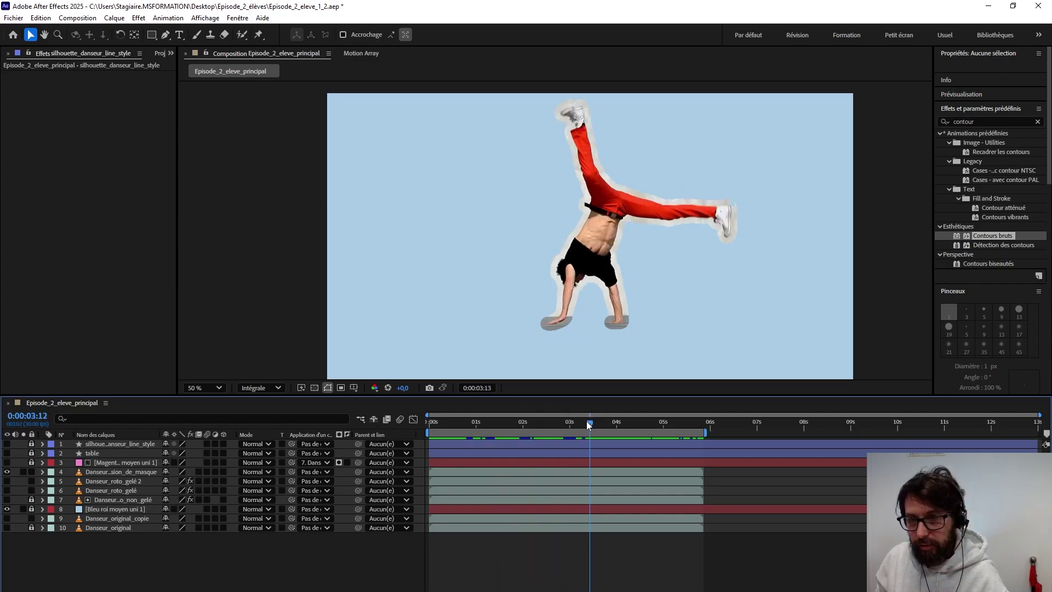
drag(588, 425, 415, 444)
key(space)
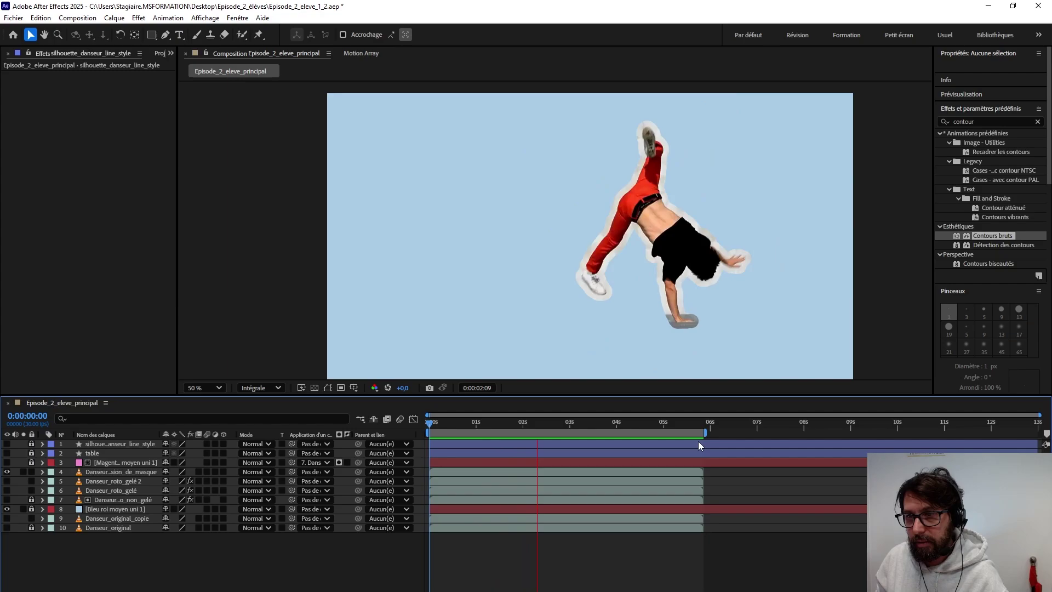
key(space)
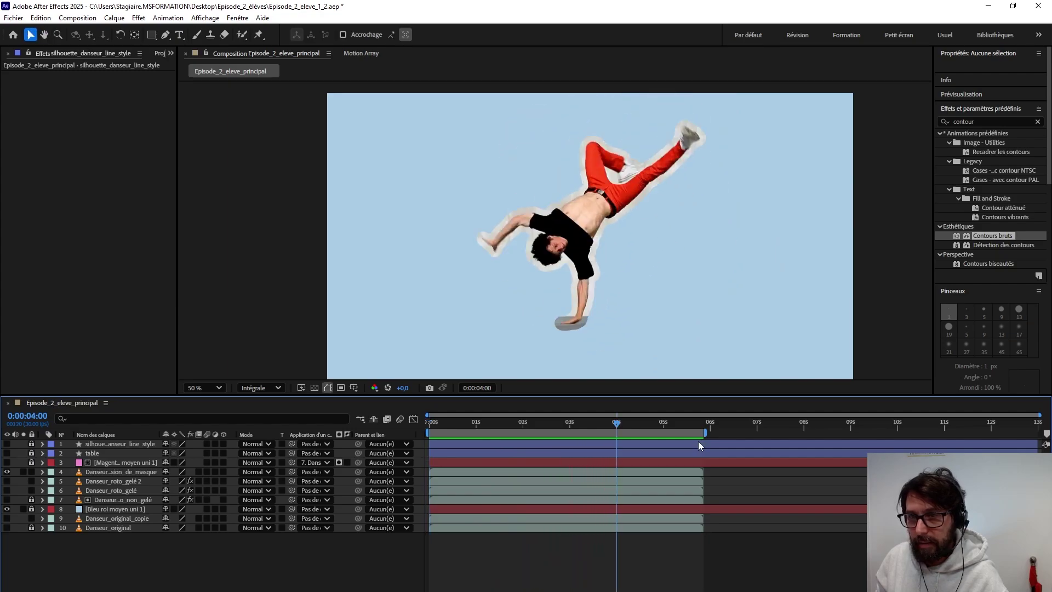